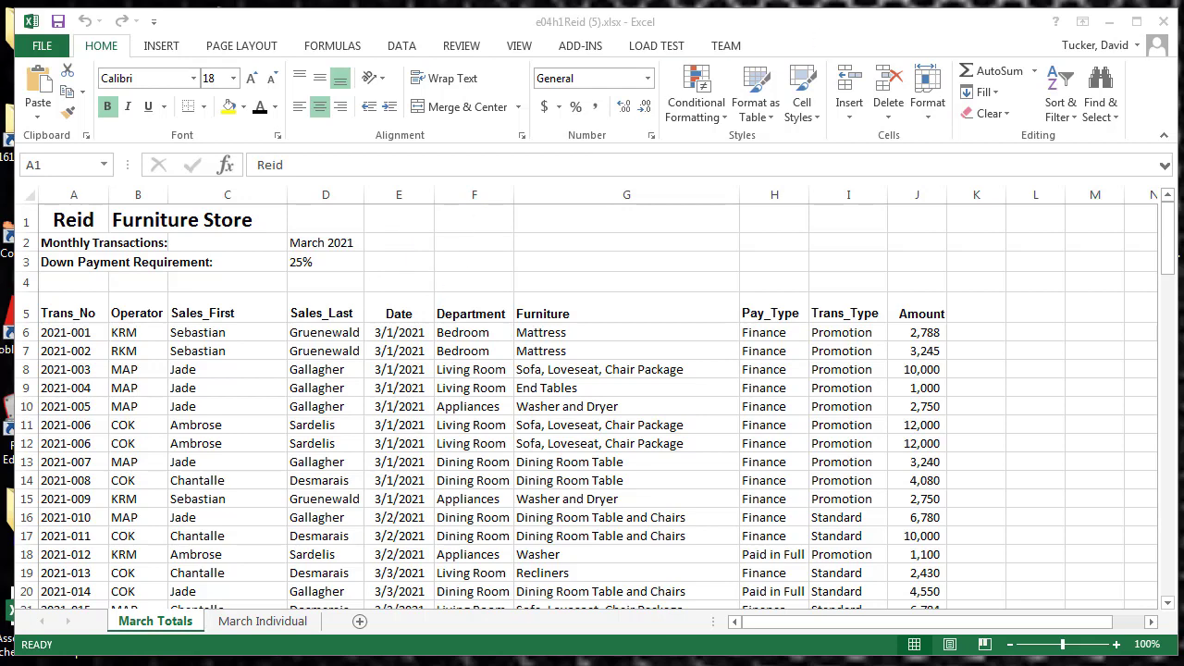
Examine how the column headings in row 5 of March Totals behave as the transaction list is scrolled
left_click(518, 46)
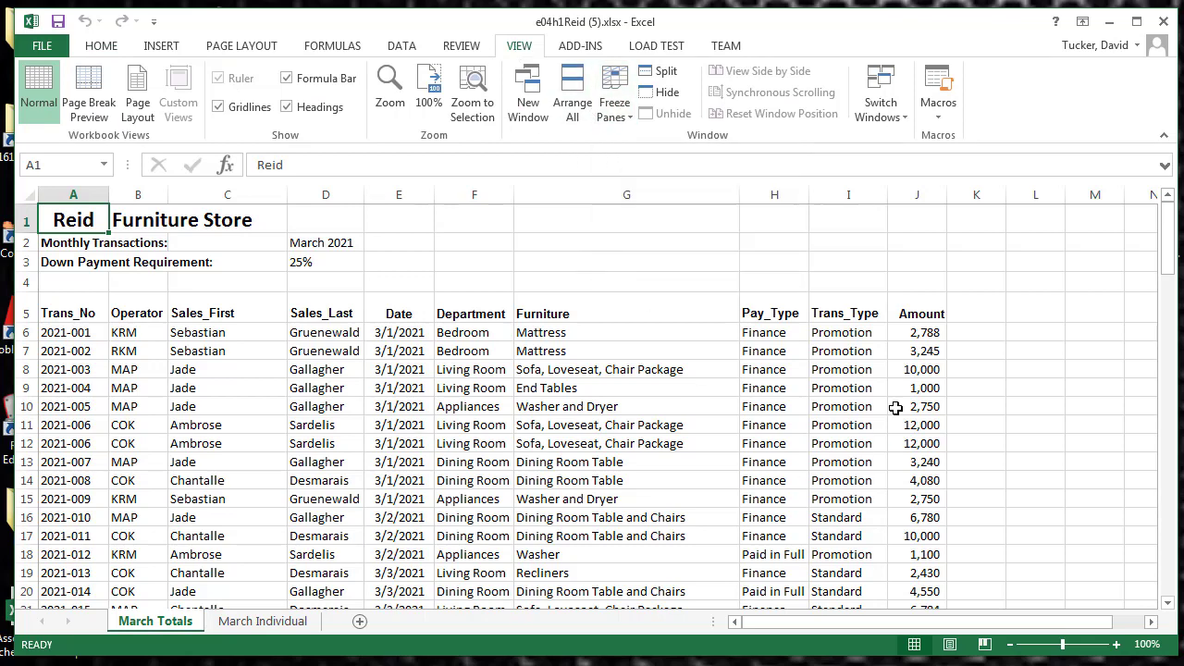
left_click(1024, 308)
scroll(1024, 307, "down", 11)
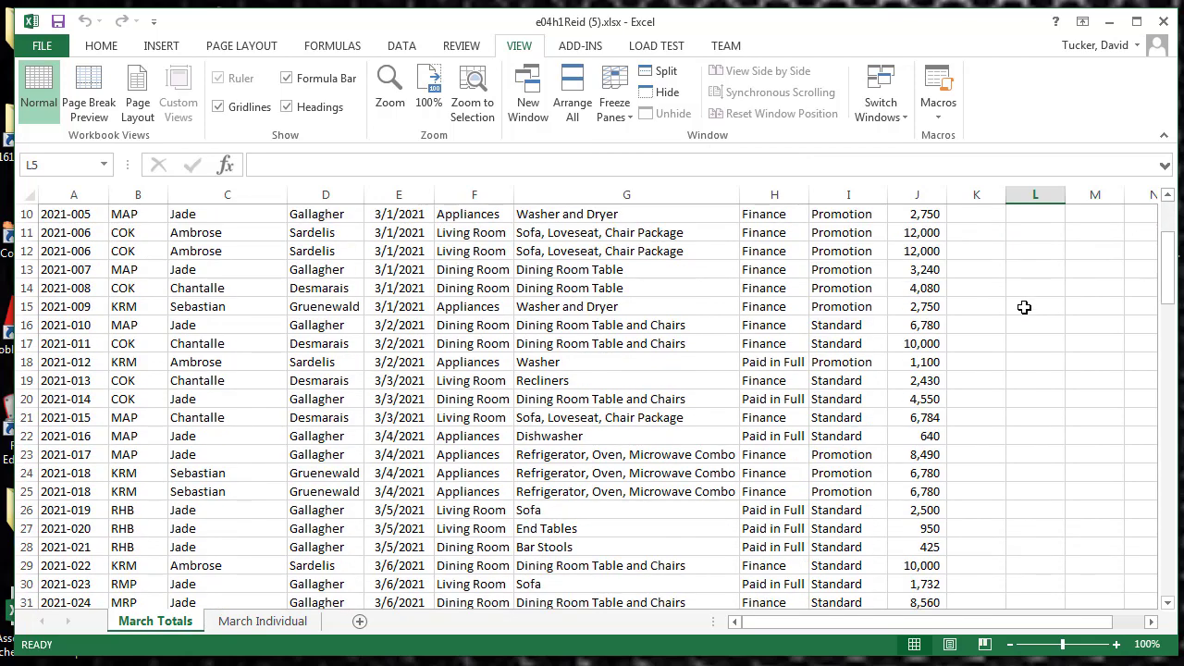
scroll(1024, 307, "up", 11)
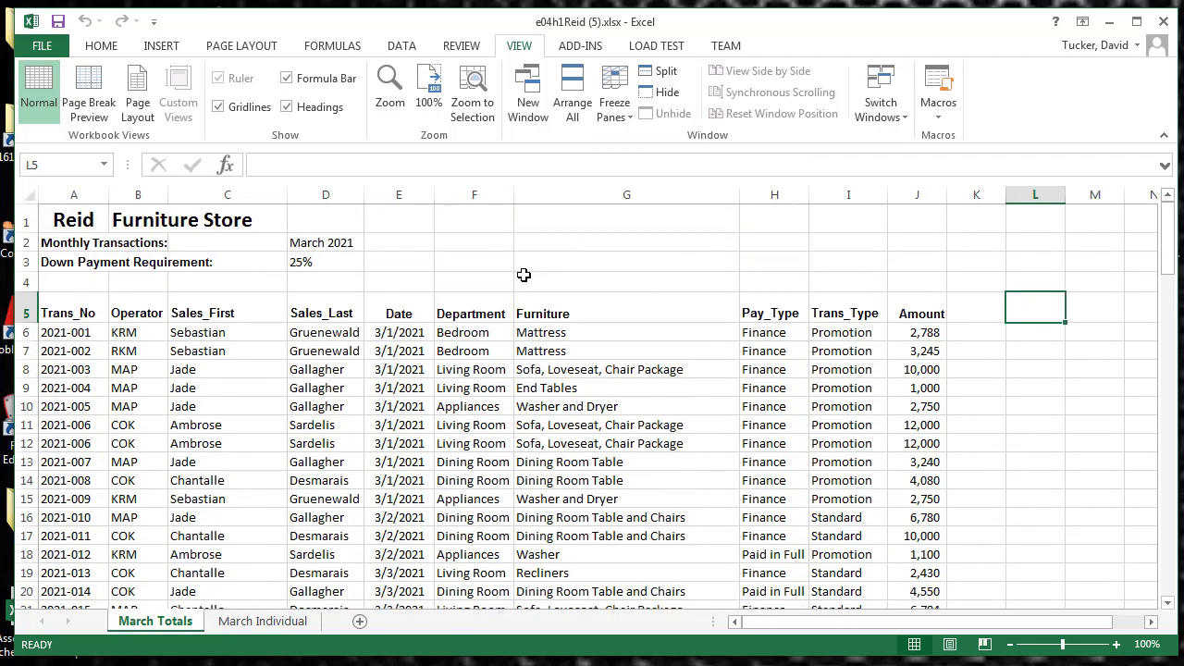
scroll(223, 320, "down", 11)
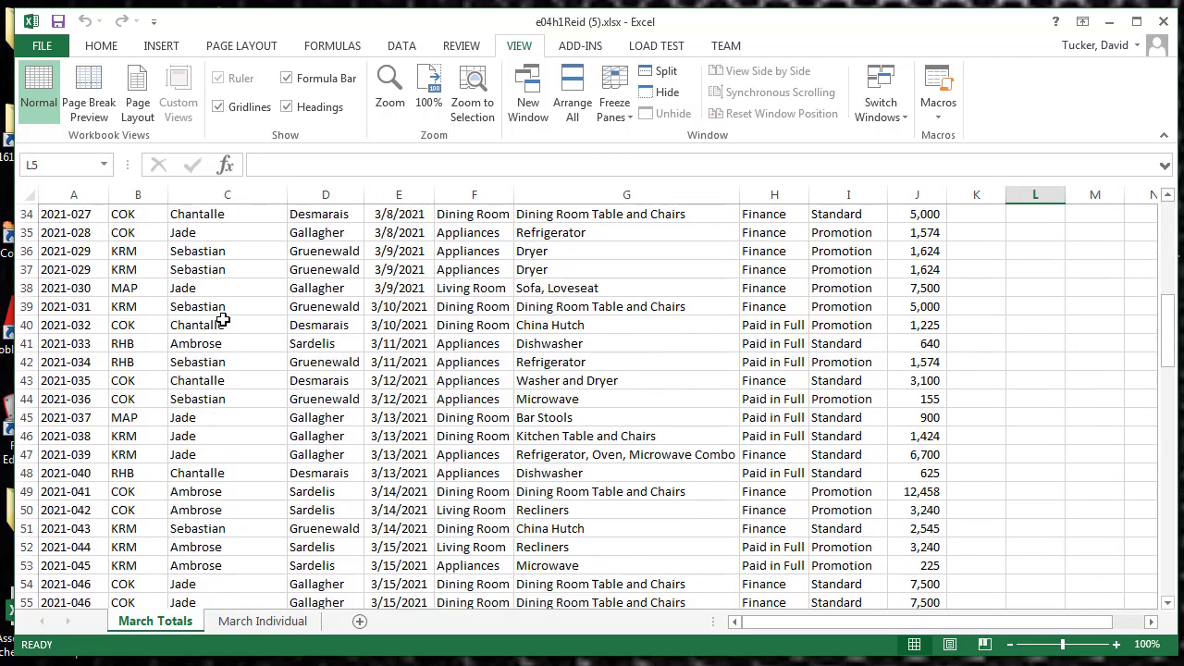
scroll(223, 319, "up", 5)
left_click_drag(833, 635, 789, 632)
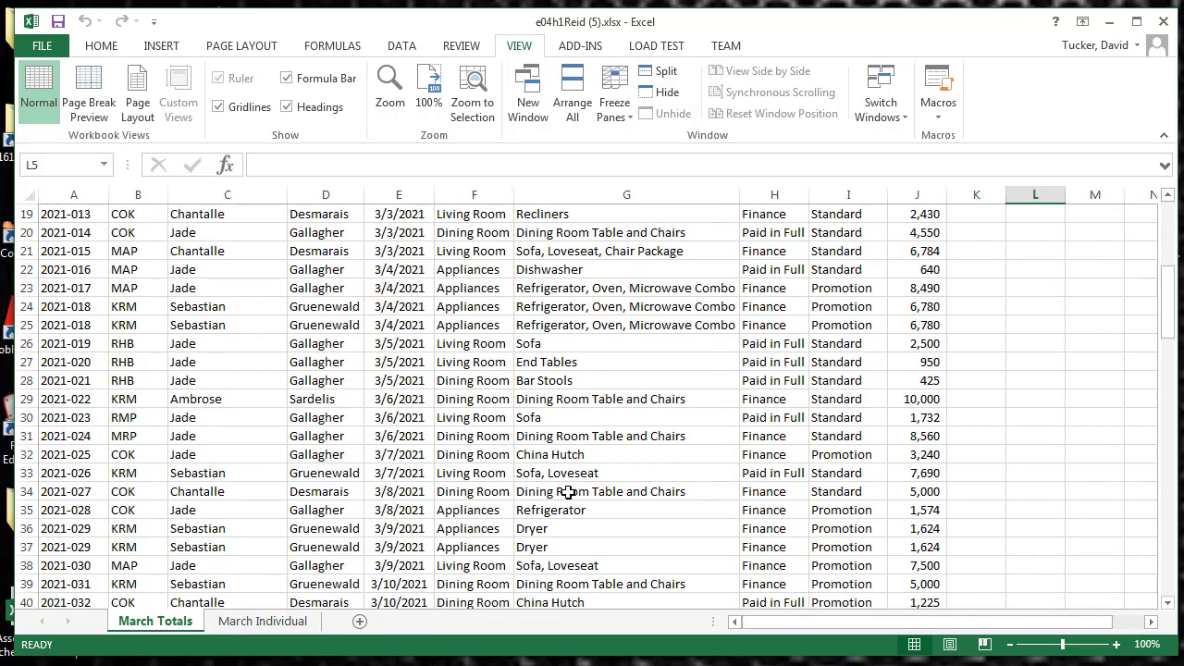
scroll(435, 257, "up", 6)
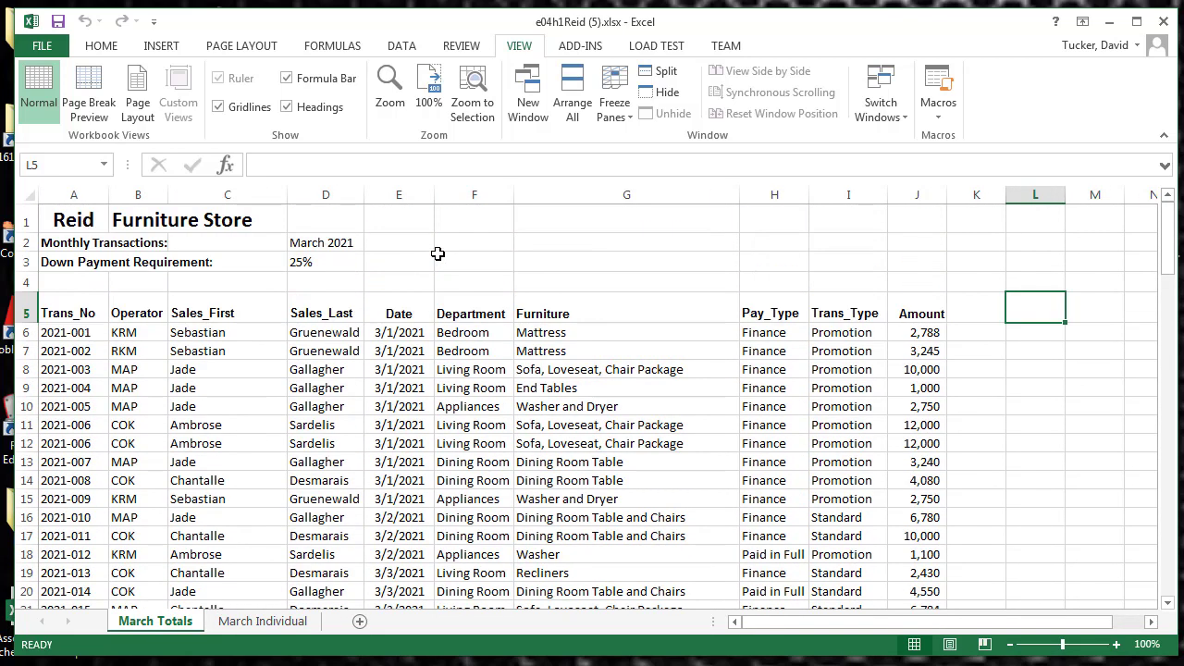
Freeze the top row of March Totals and check its effect on the transaction list
left_click(617, 113)
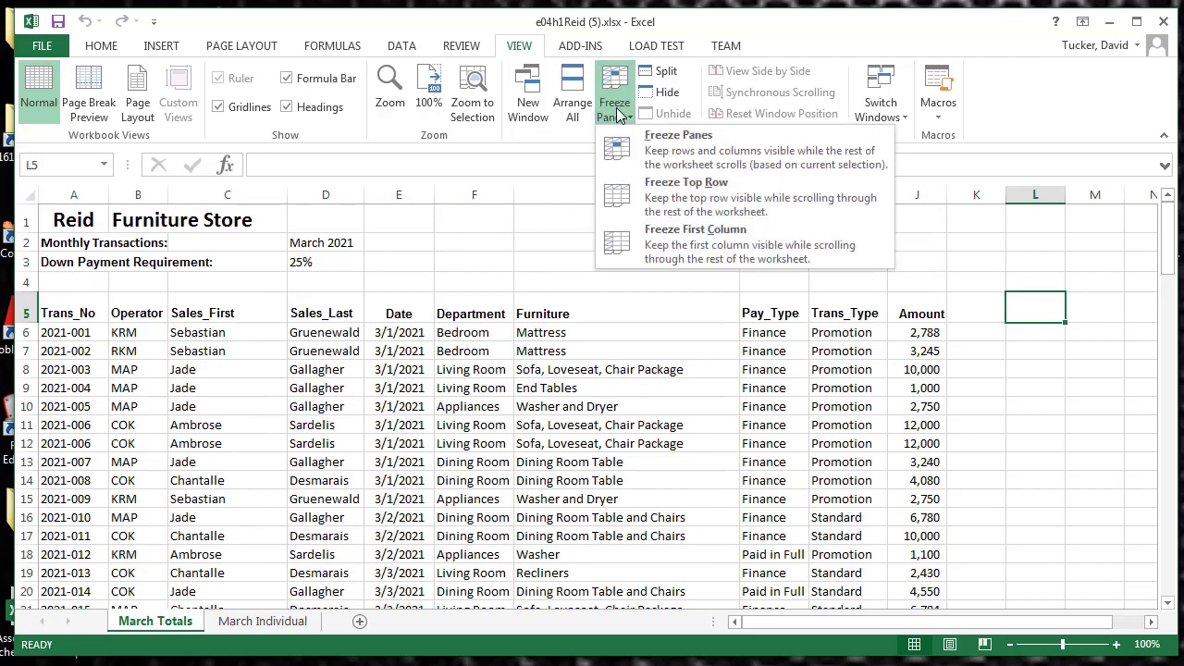
left_click(650, 197)
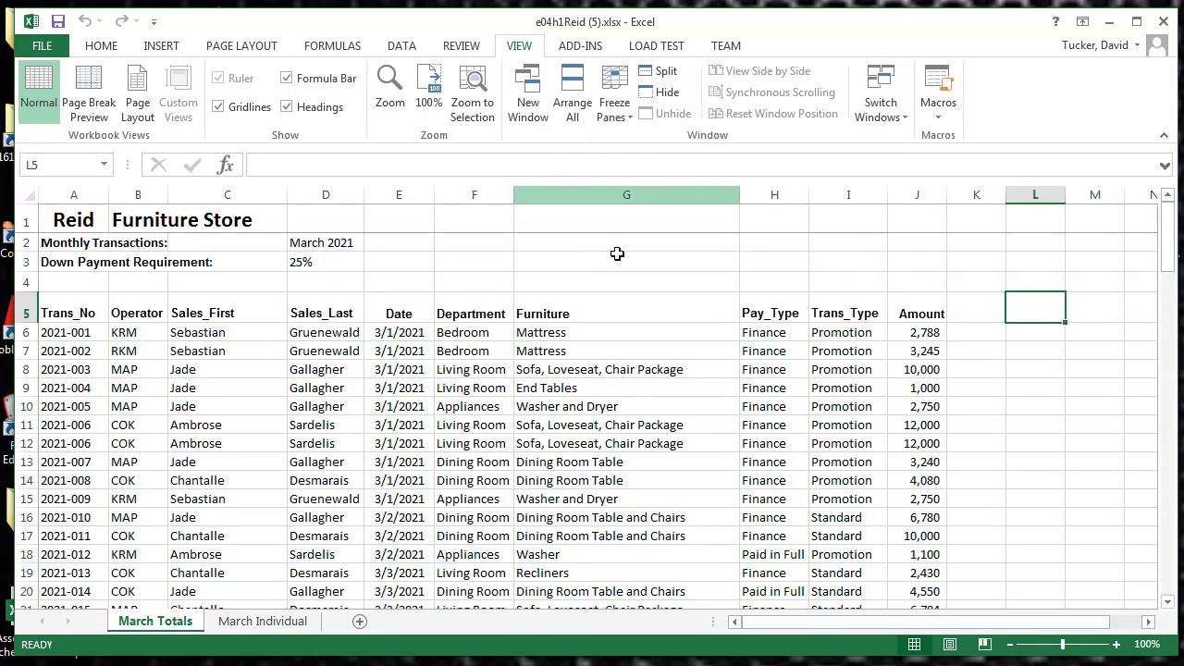
scroll(609, 300, "down", 9)
scroll(600, 284, "up", 9)
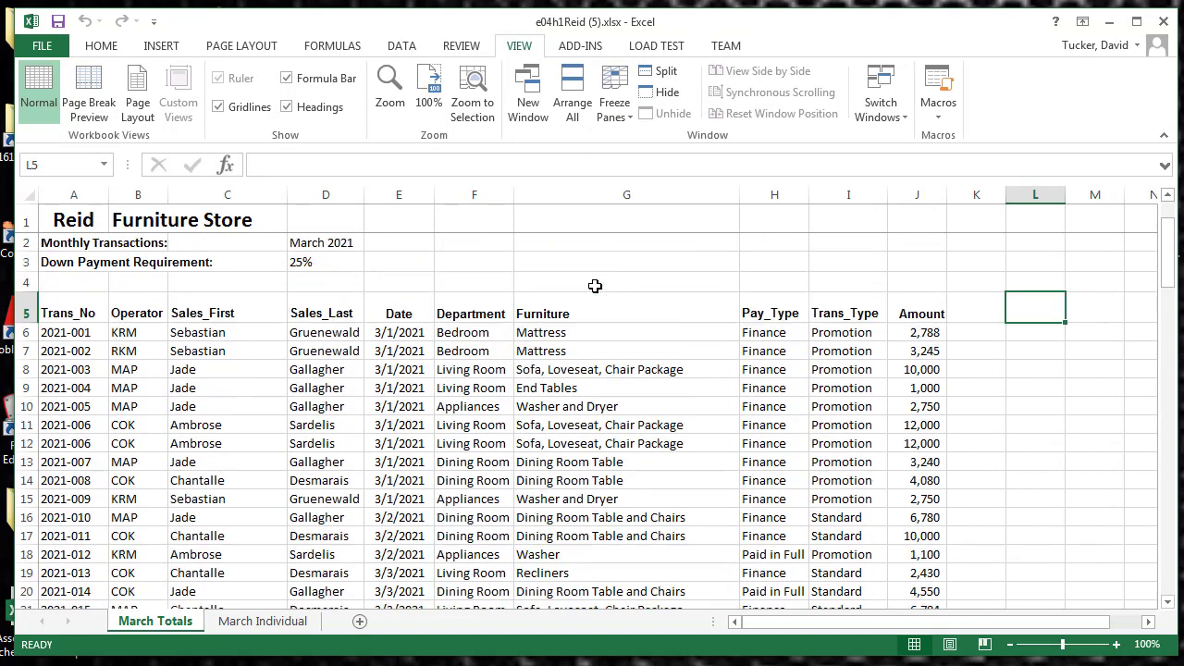
Freeze the first column of March Totals, check its effect across the sheet, and unfreeze the panes
left_click(620, 112)
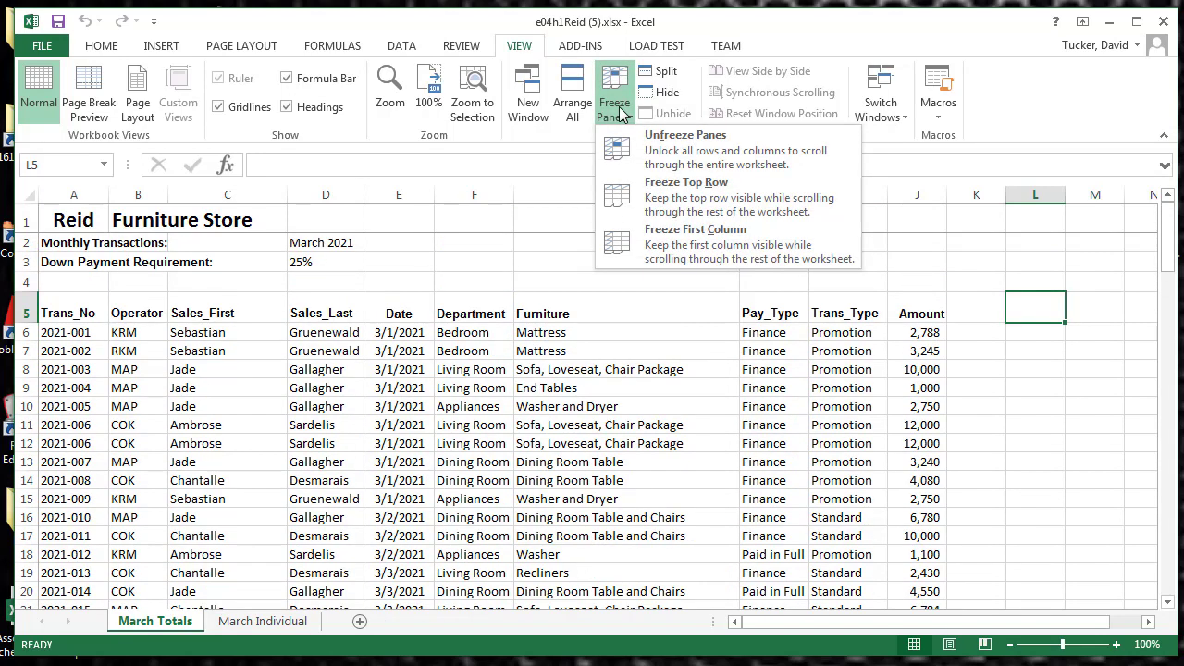
left_click(653, 243)
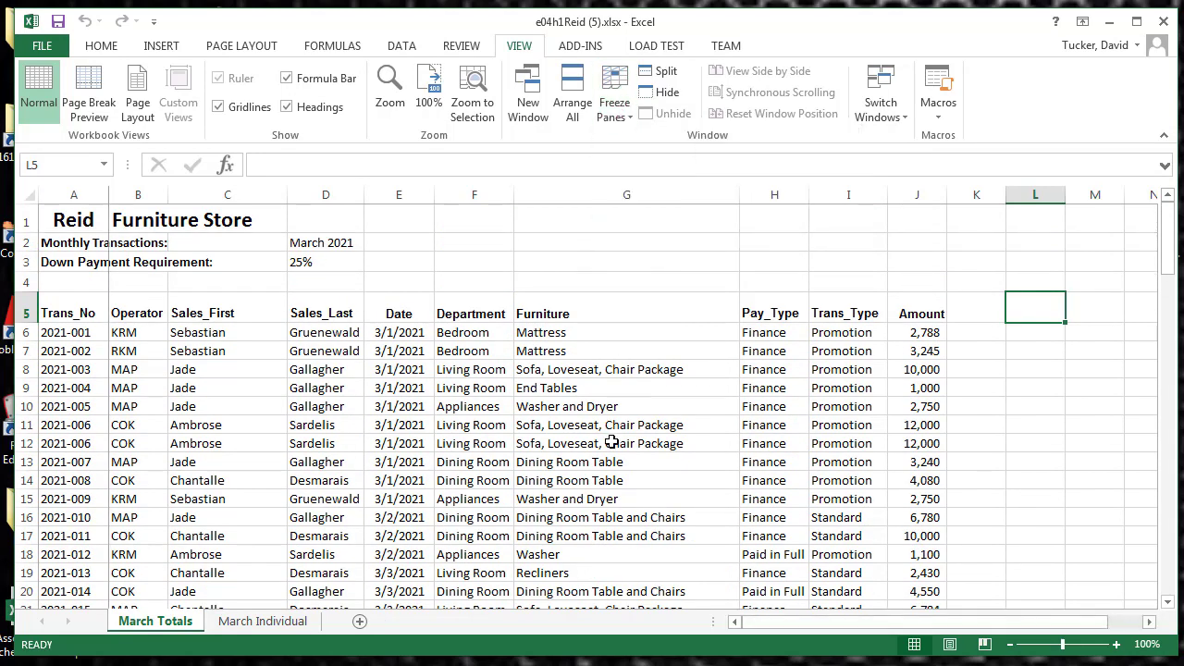
scroll(611, 442, "down", 3)
scroll(611, 442, "up", 3)
left_click(1149, 621)
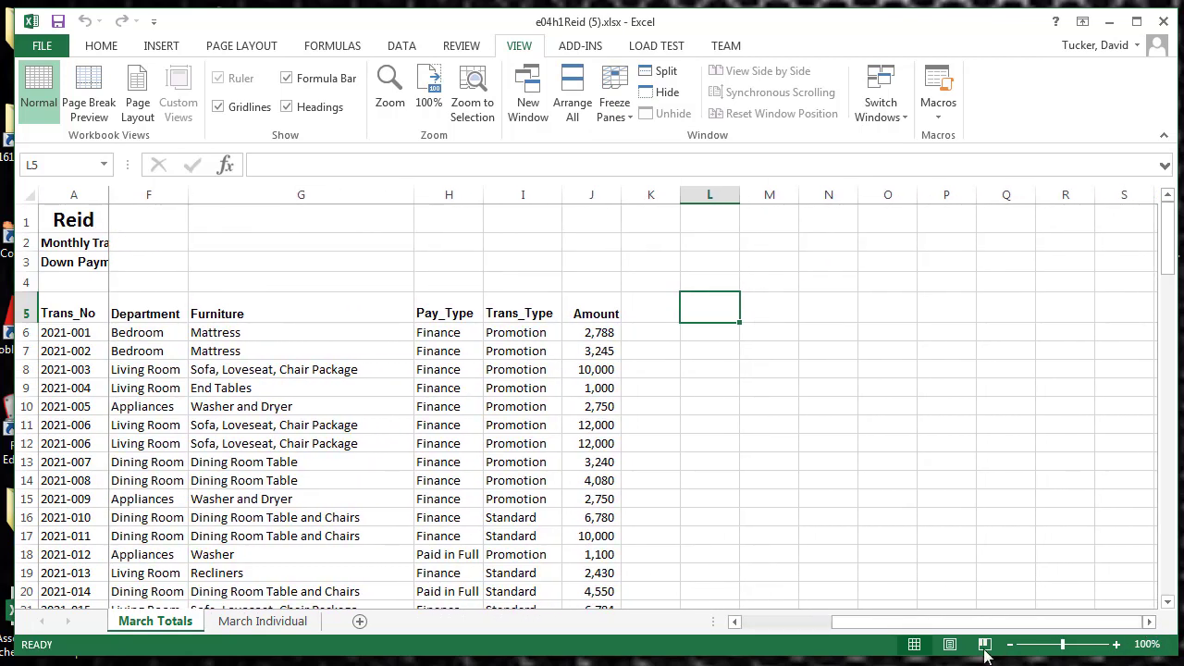
left_click(735, 622)
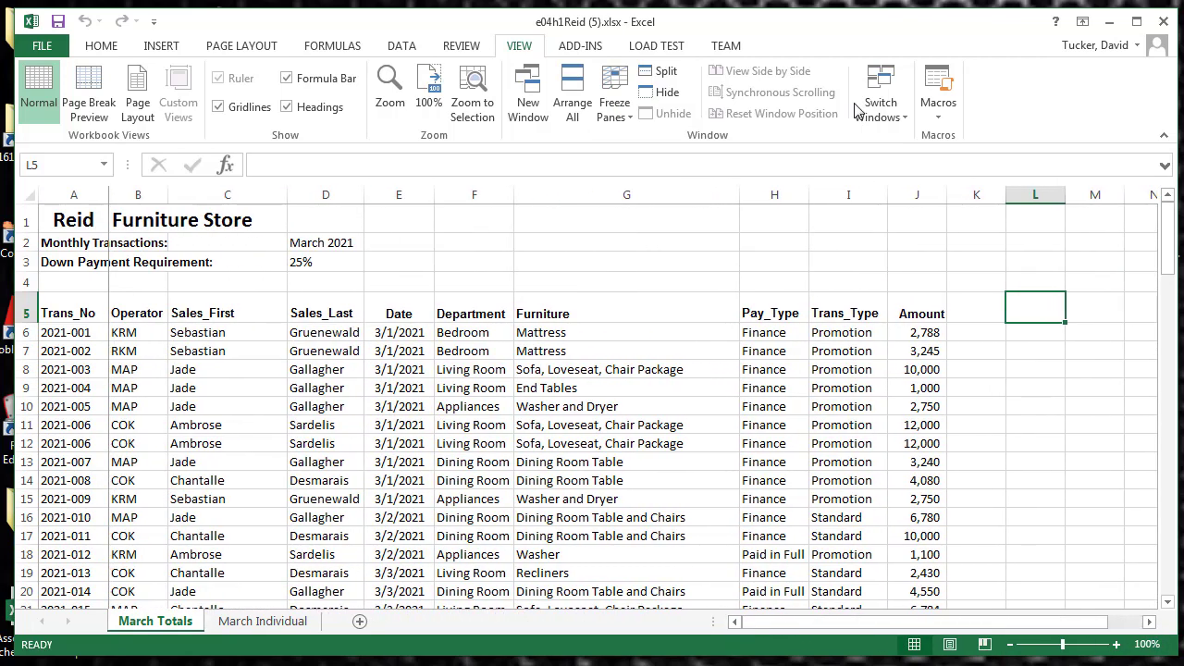
left_click(617, 116)
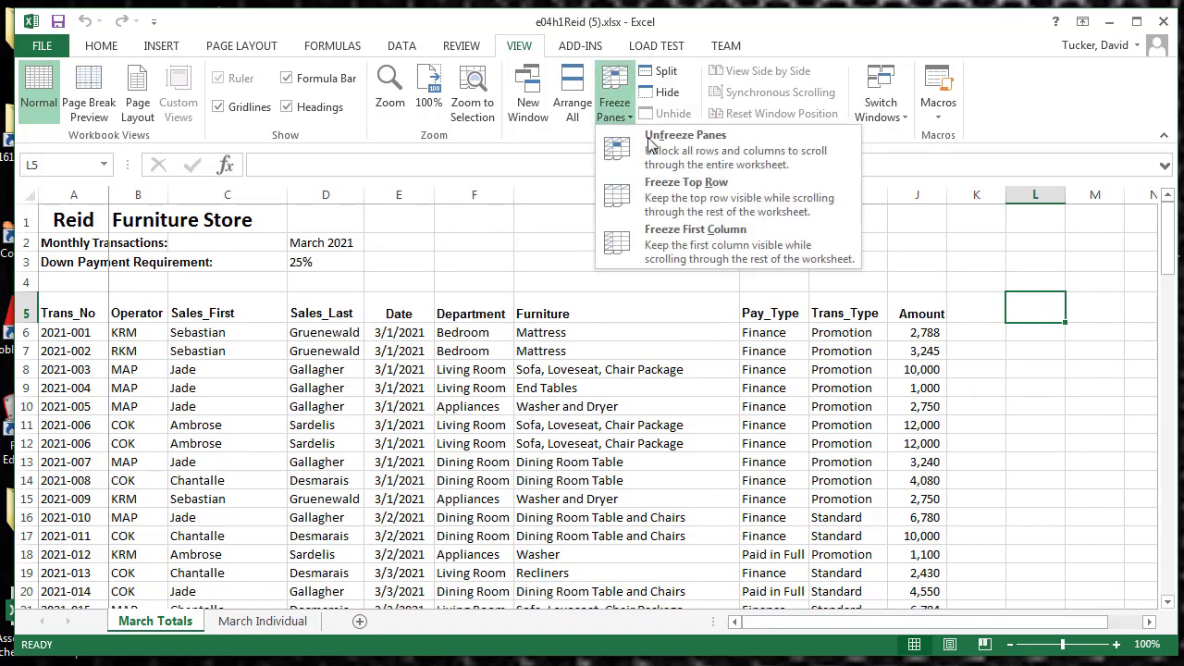
left_click(652, 141)
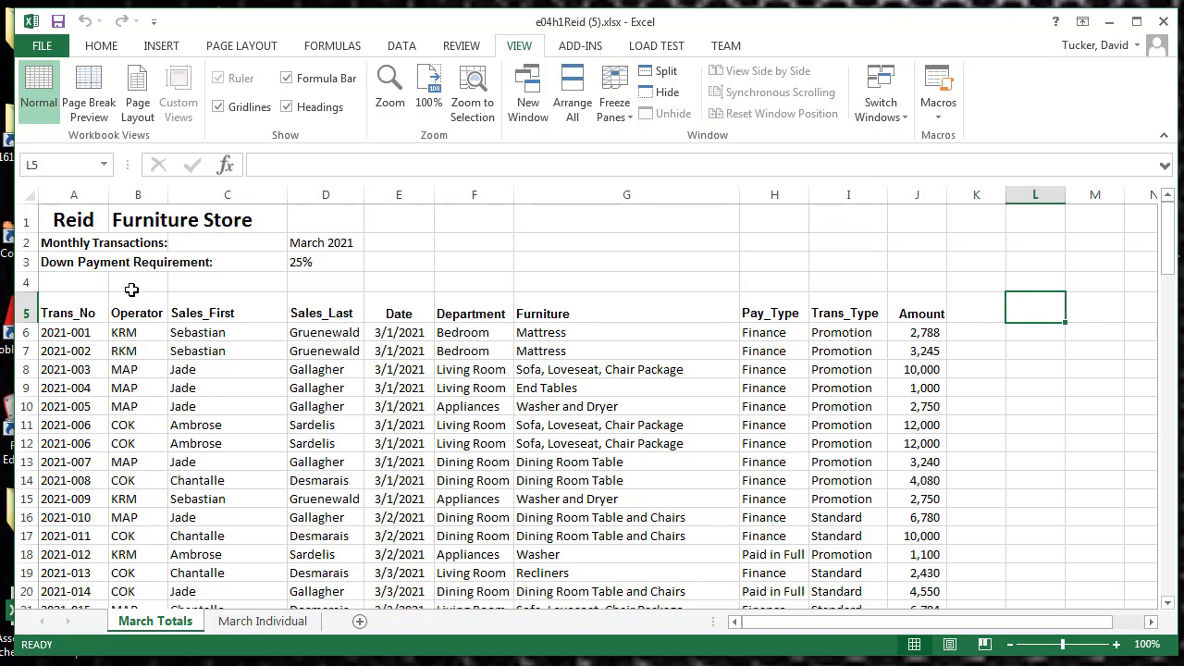
Freeze panes at cell B6 to hold rows 1 to 5 and column A, check both directions, and unfreeze them
left_click(25, 311)
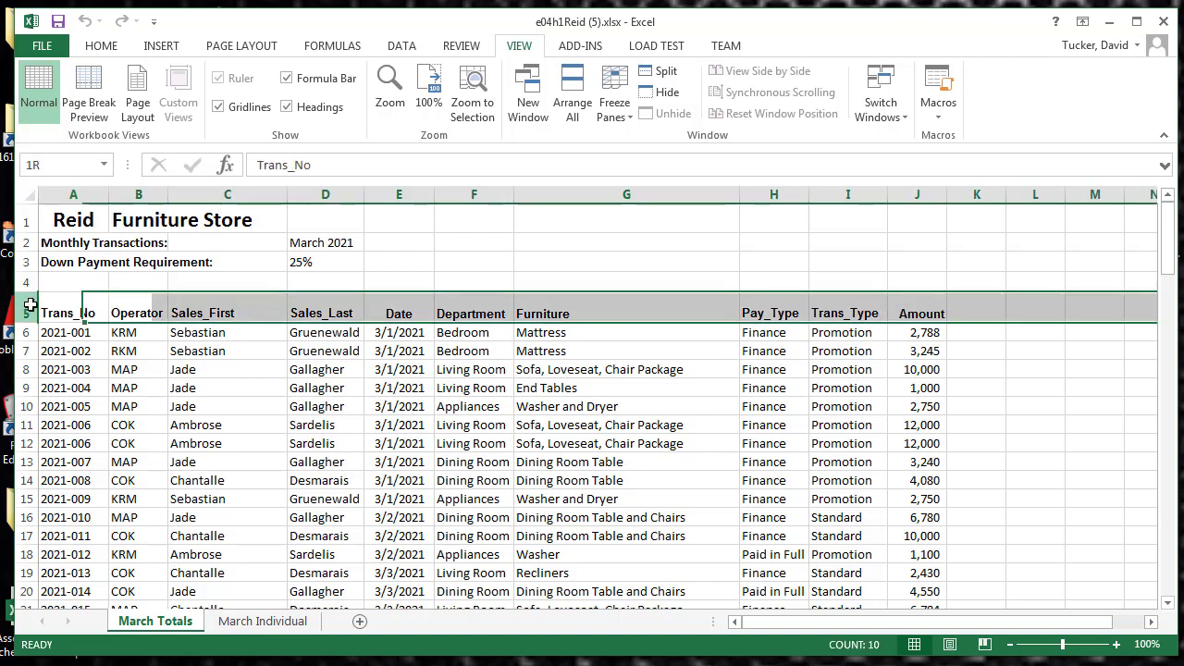
left_click(137, 352)
left_click(134, 331)
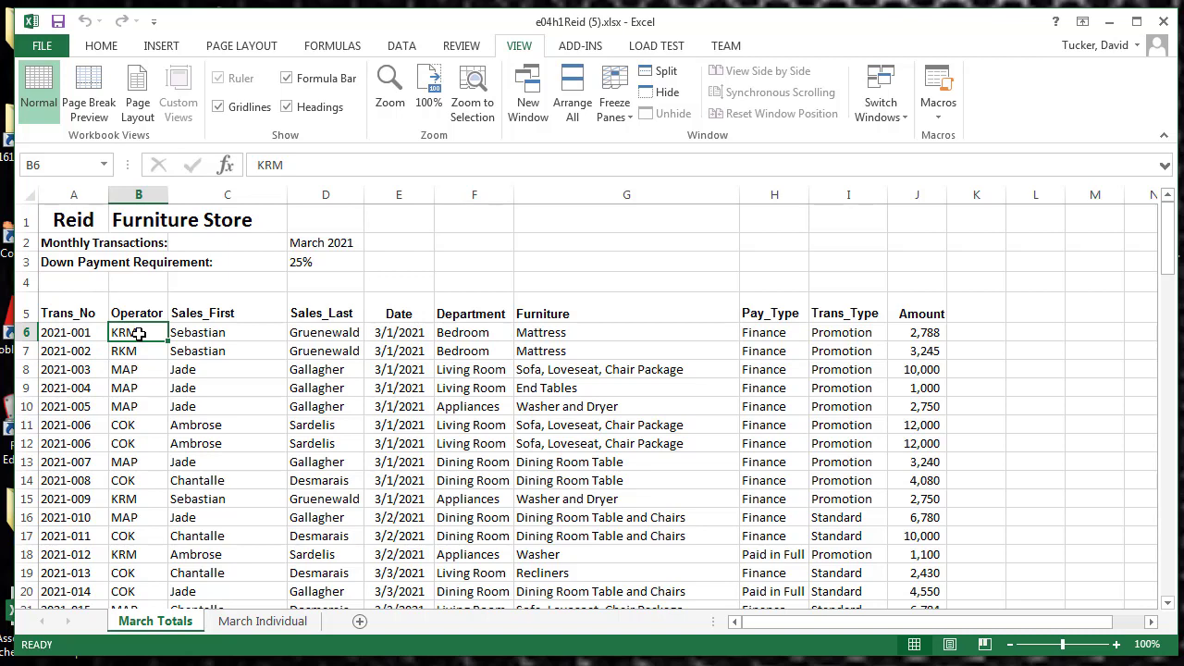
left_click(615, 117)
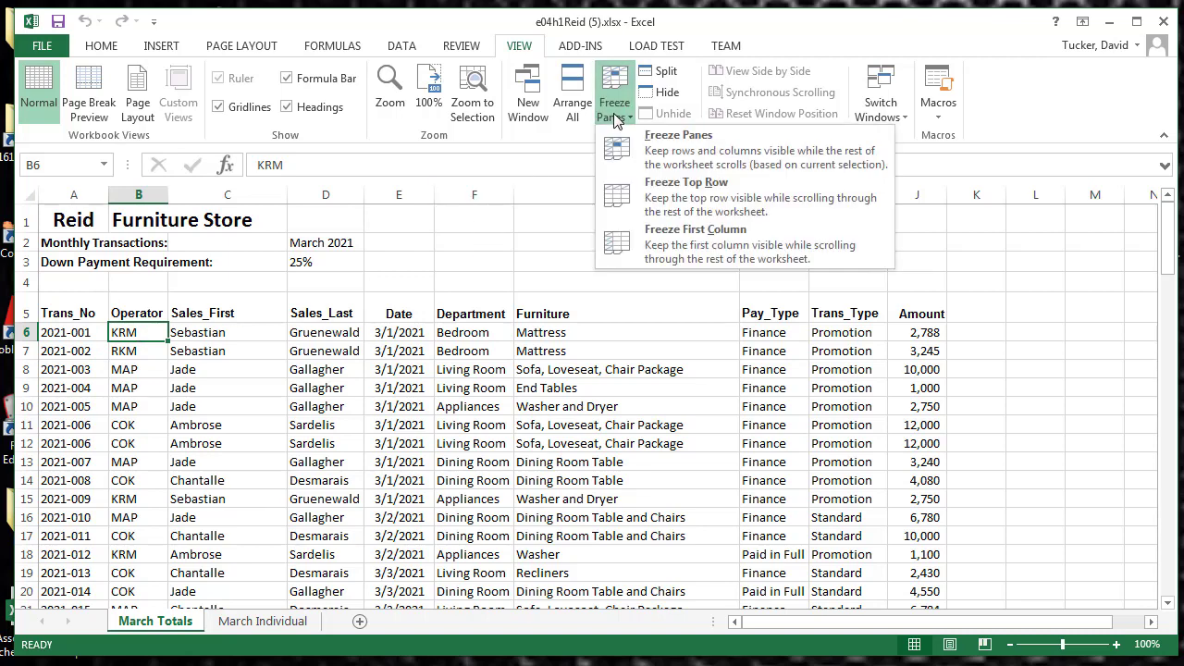
left_click(644, 154)
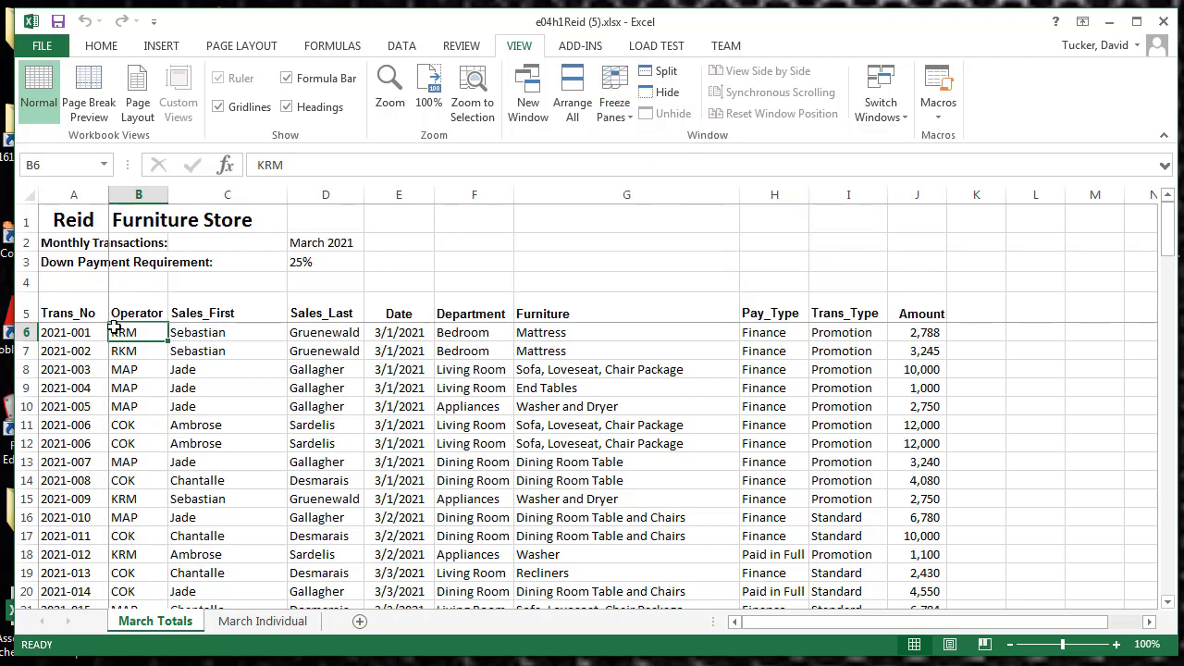
scroll(180, 425, "down", 6)
scroll(181, 424, "up", 6)
left_click_drag(806, 623, 737, 641)
left_click(613, 111)
left_click(652, 140)
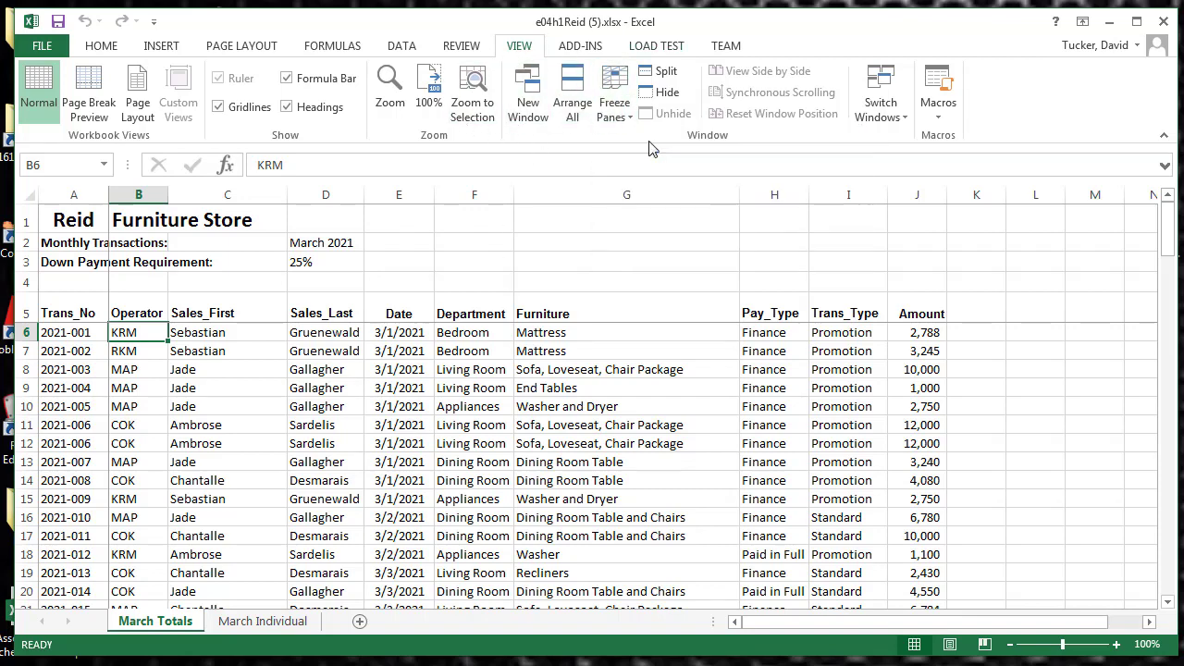
Freeze the rows above row 6 and check that the headings stay in place throughout the transaction list
left_click(23, 332)
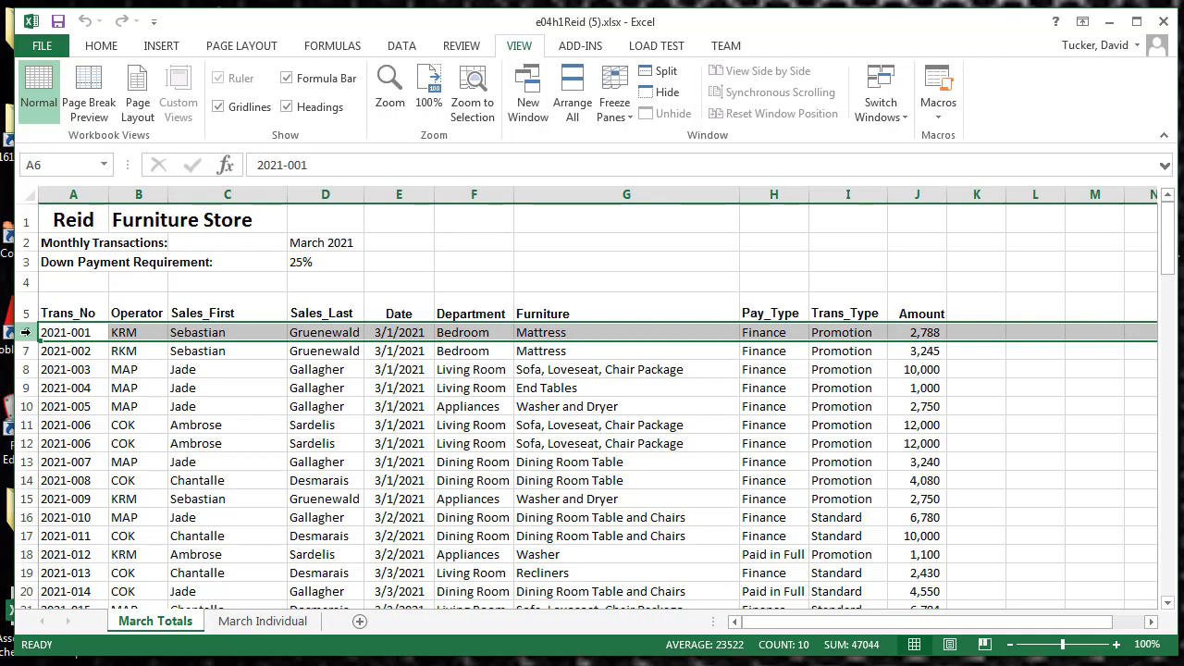
left_click(614, 107)
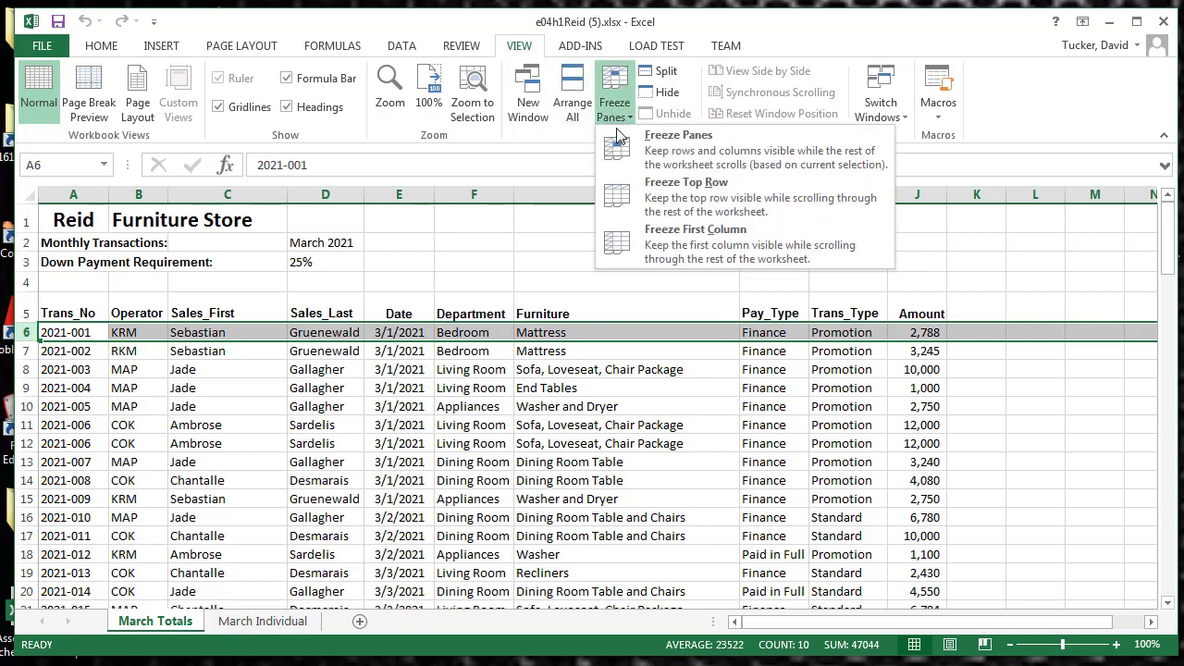
left_click(638, 157)
scroll(404, 491, "down", 5)
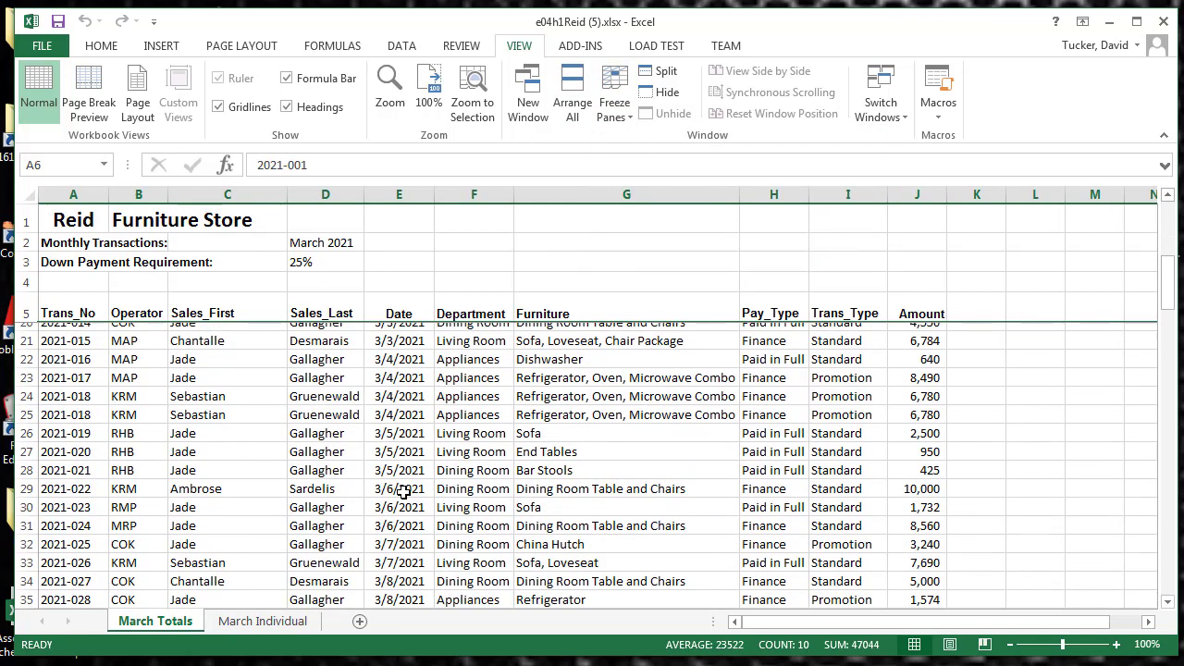
scroll(404, 491, "up", 5)
scroll(405, 491, "down", 11)
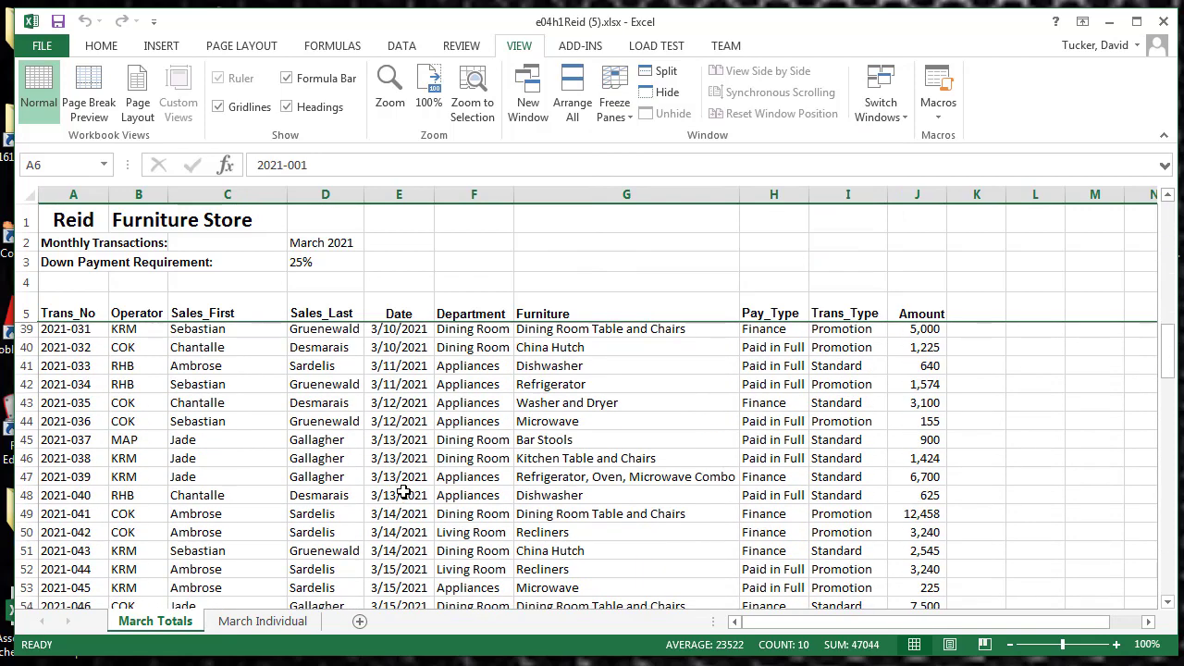
scroll(404, 491, "down", 6)
scroll(404, 491, "up", 17)
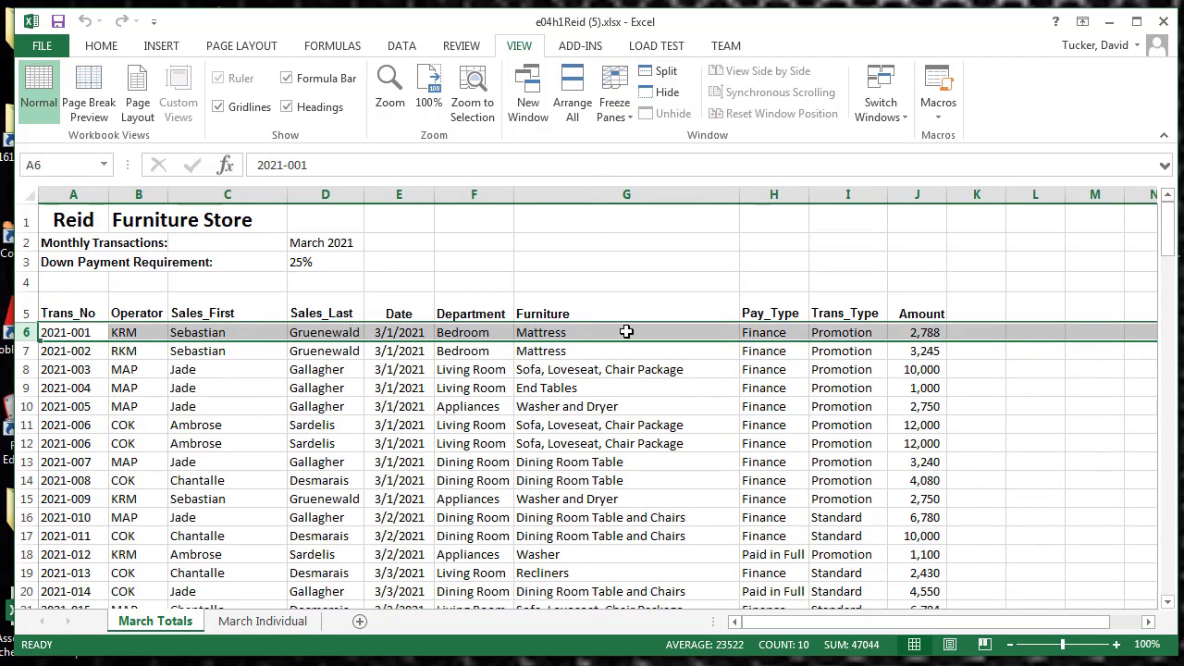
scroll(545, 390, "down", 13)
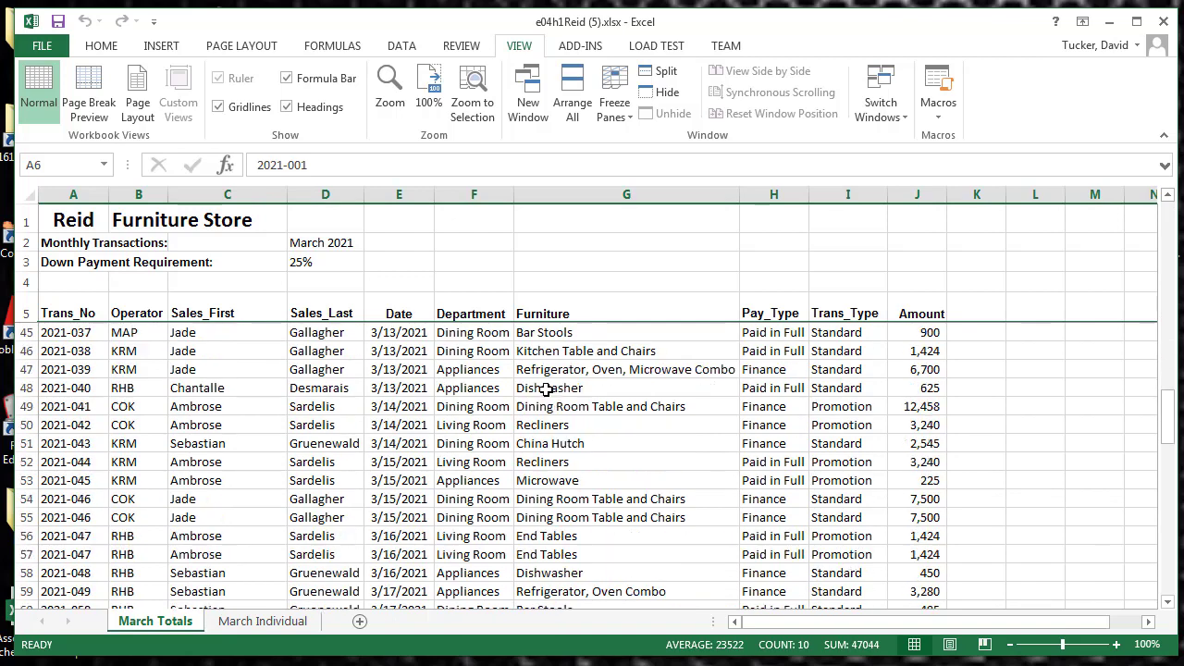
scroll(546, 389, "up", 13)
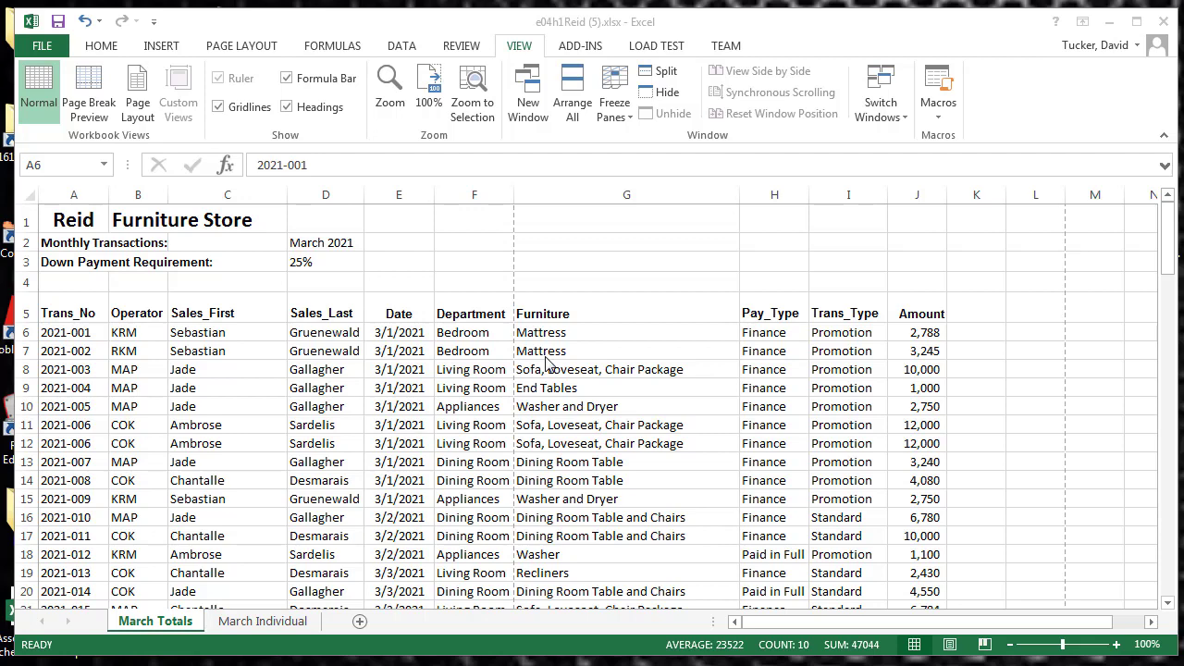
Show March Totals in Page Layout view and examine how the data is divided into pages
left_click(950, 646)
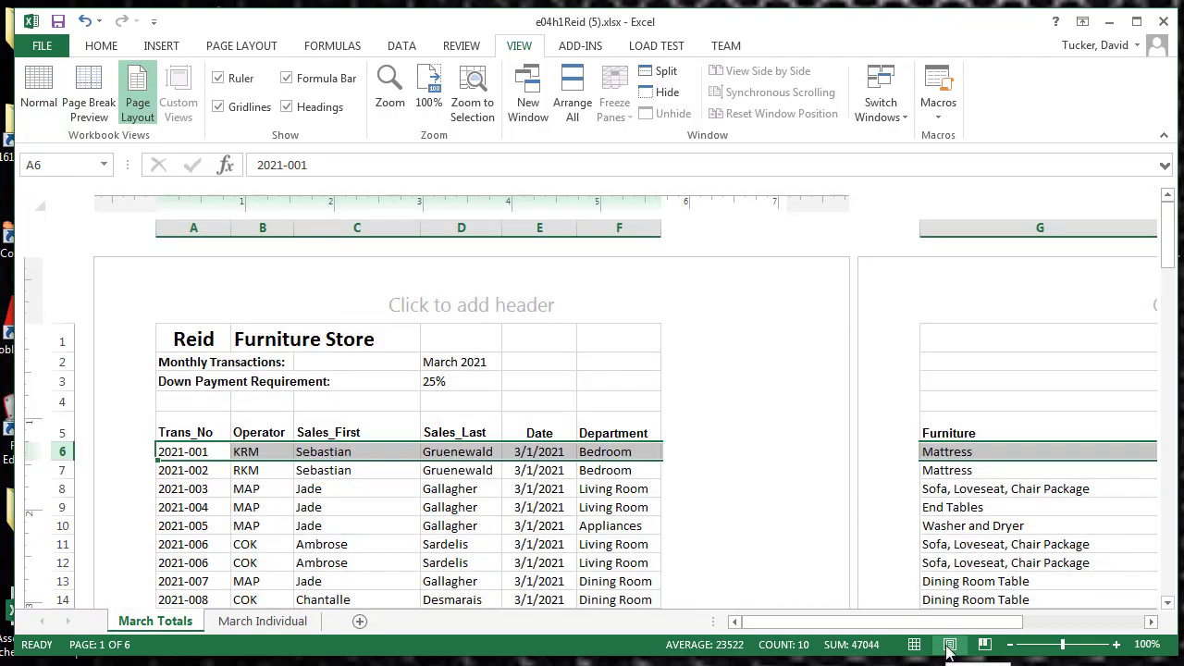
scroll(685, 446, "down", 10)
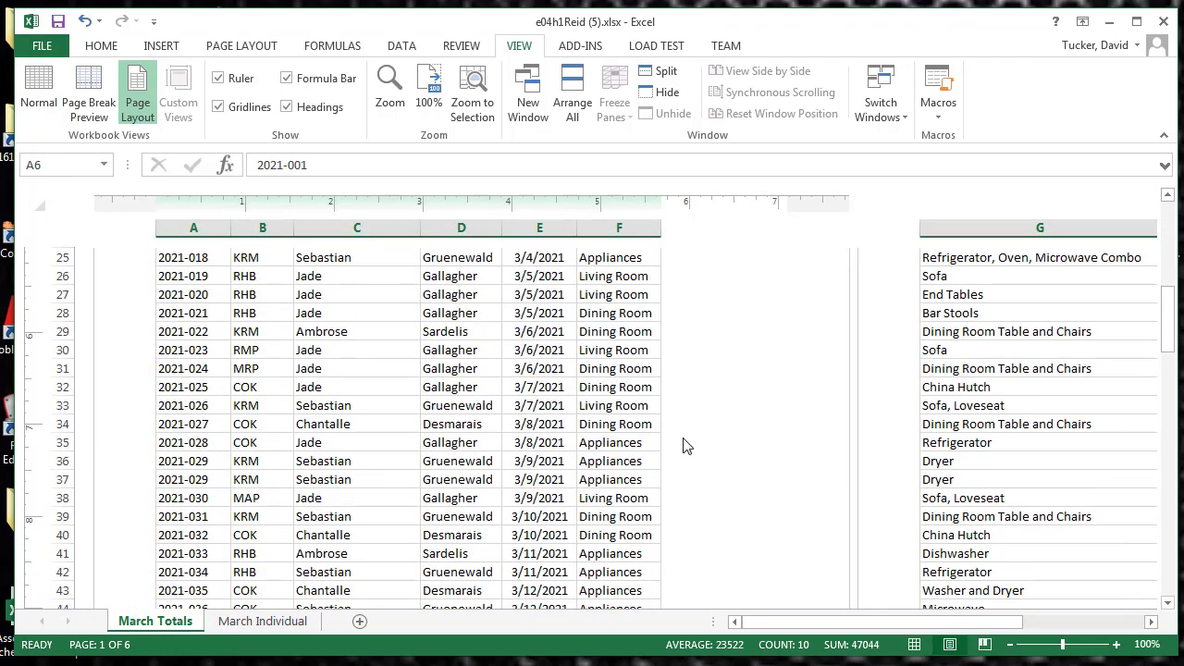
scroll(685, 445, "up", 4)
scroll(685, 446, "up", 6)
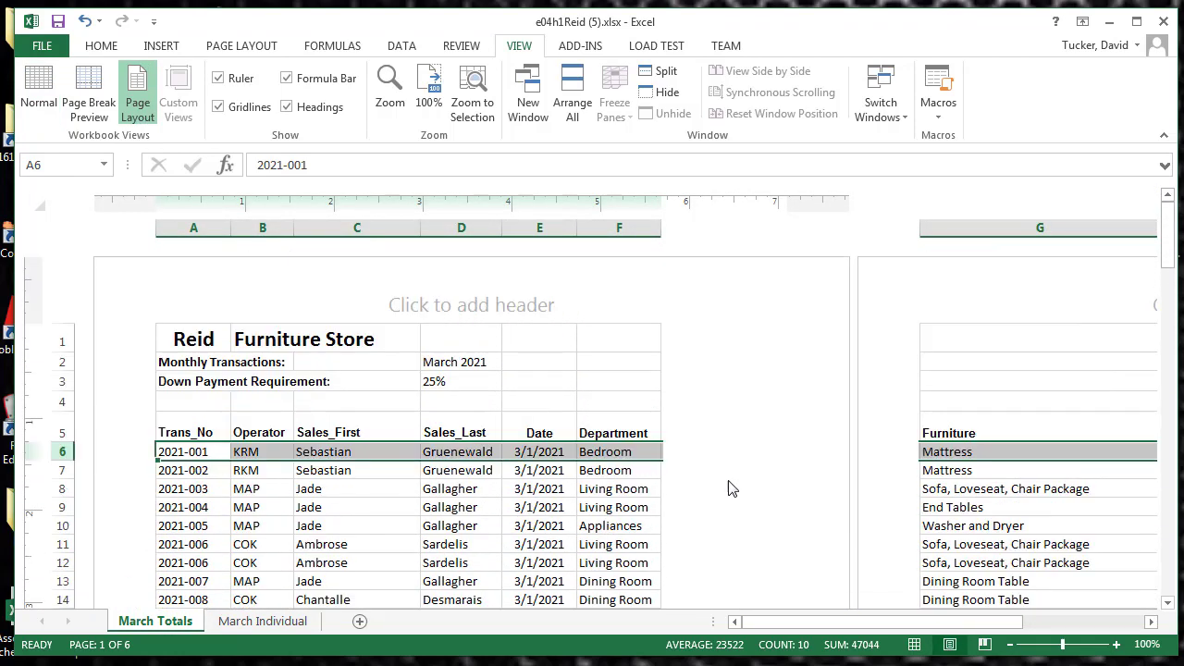
Examine the page breaks of March Totals in Page Break Preview and return to Normal view
left_click(985, 645)
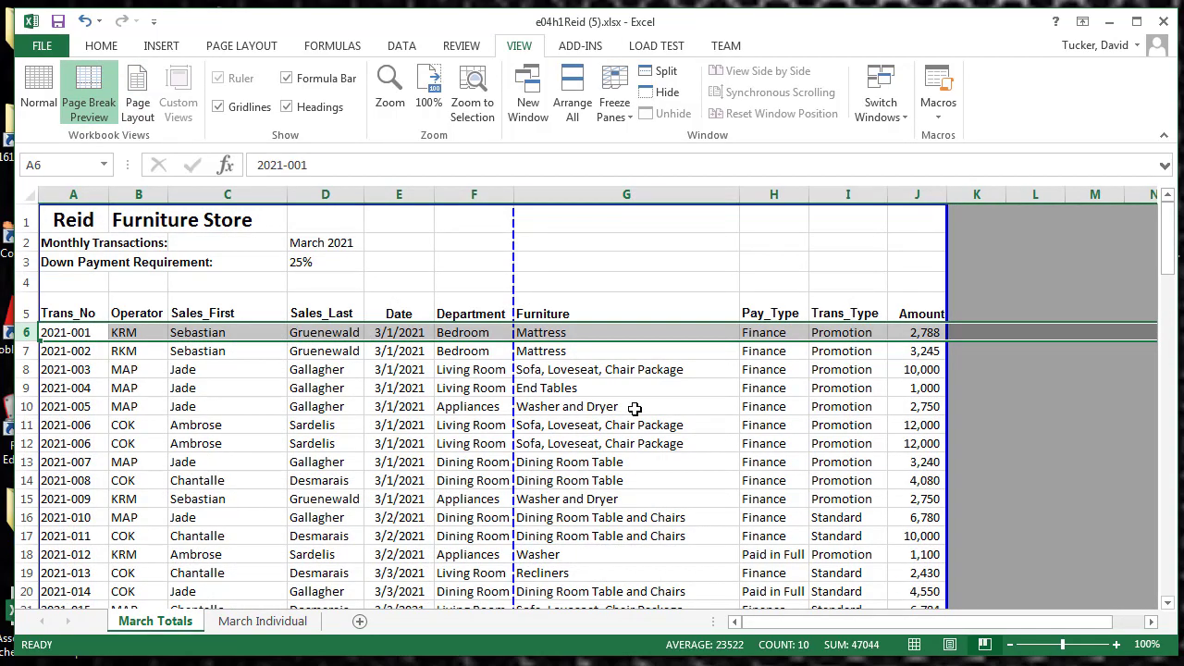
scroll(635, 408, "down", 4)
scroll(635, 408, "up", 4)
scroll(465, 387, "down", 15)
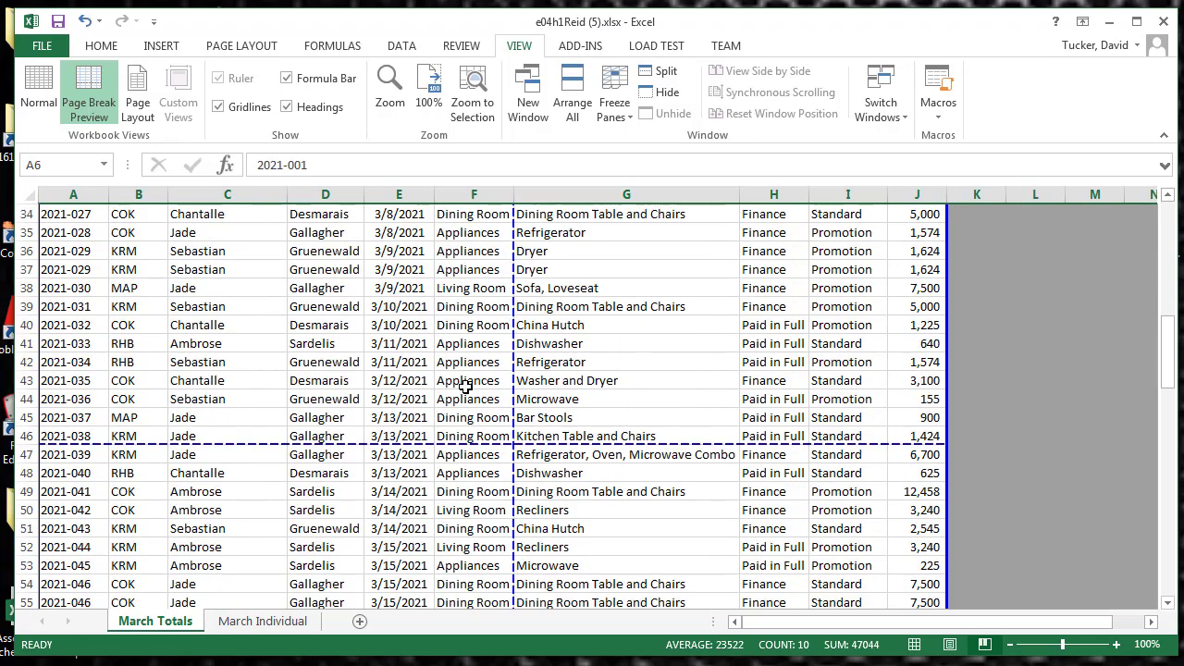
scroll(465, 388, "down", 3)
scroll(465, 388, "up", 18)
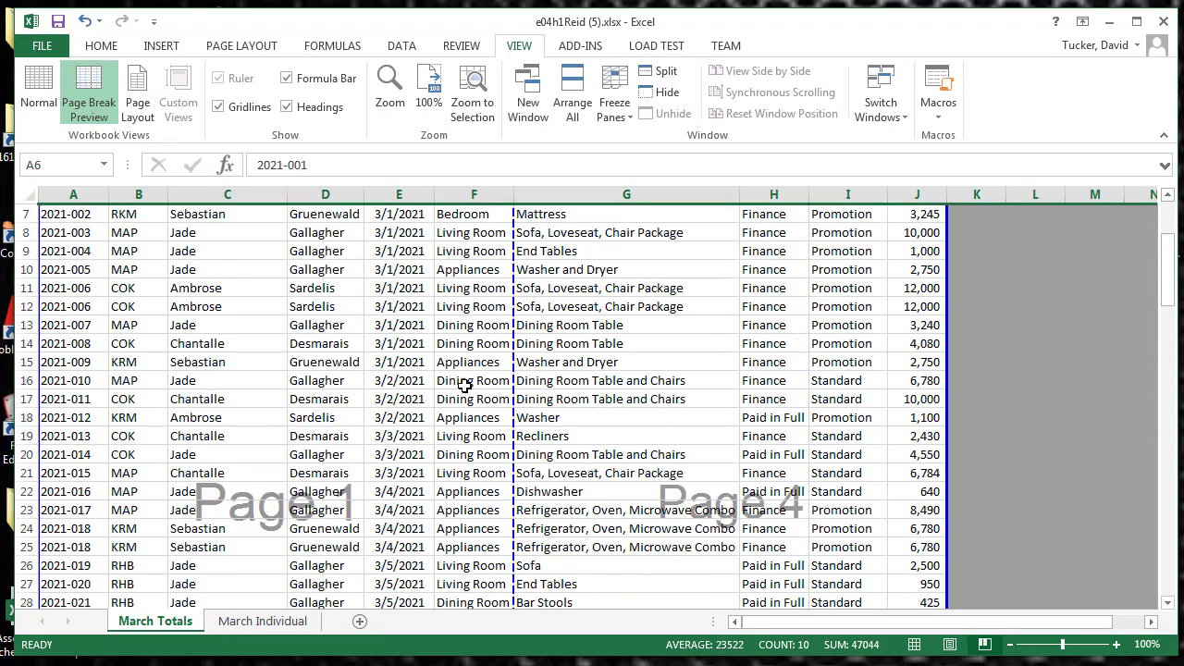
left_click(913, 645)
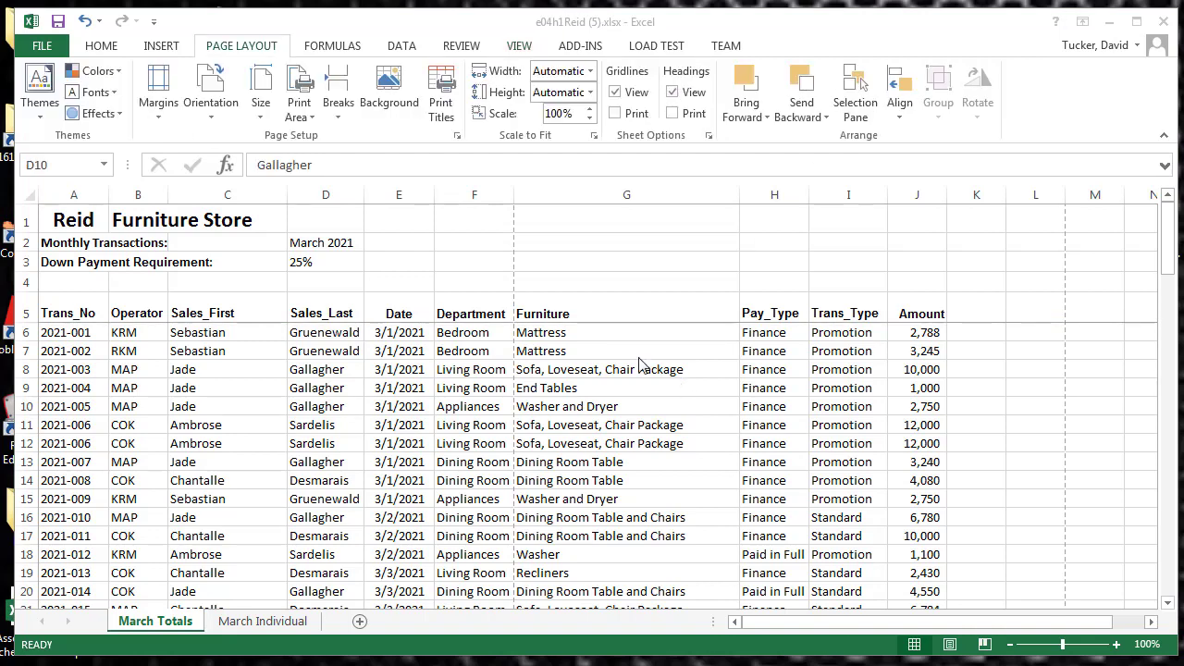
Insert manual page breaks above rows 6 and 10 of March Totals
left_click(240, 51)
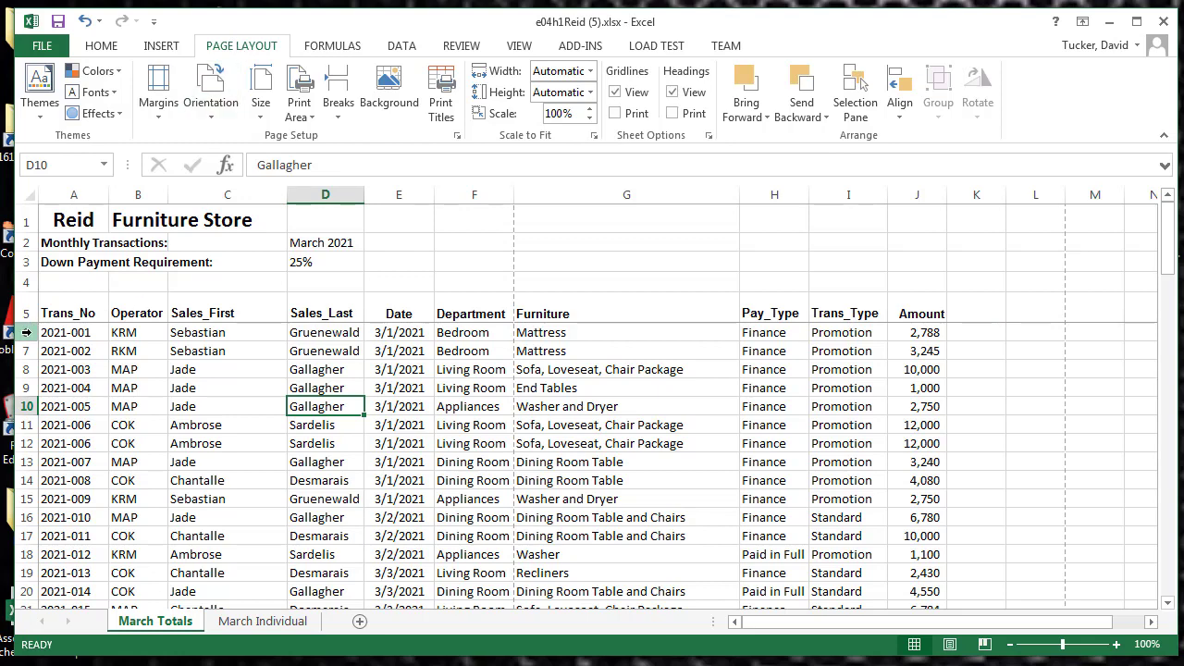
left_click(26, 332)
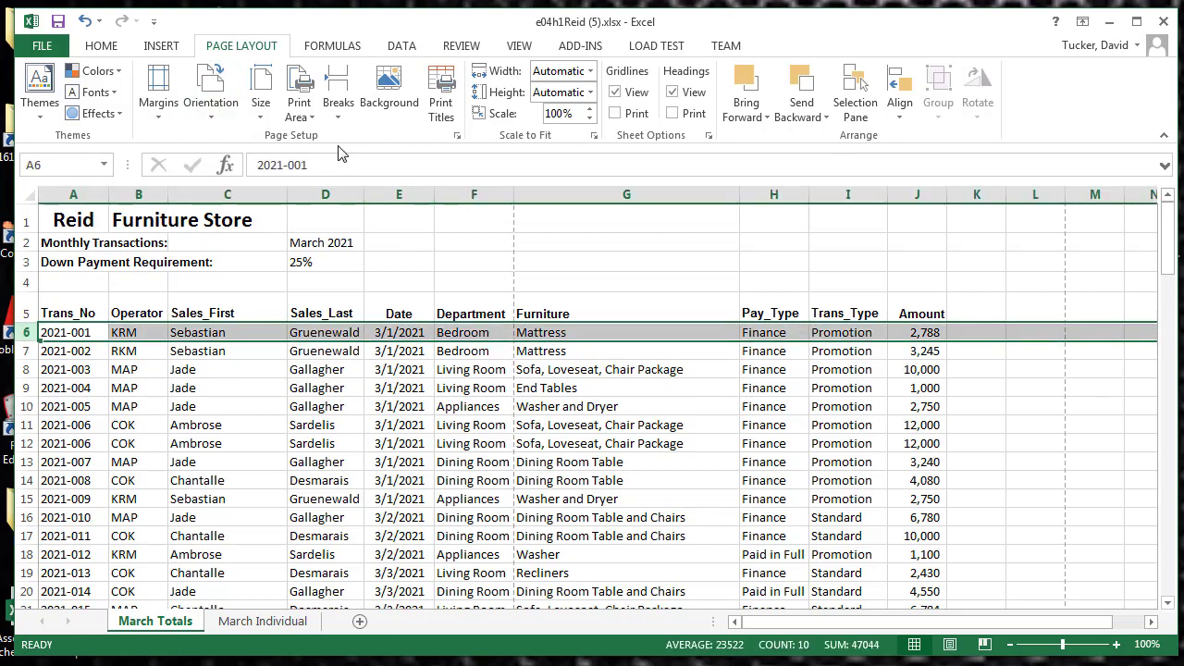
left_click(24, 406)
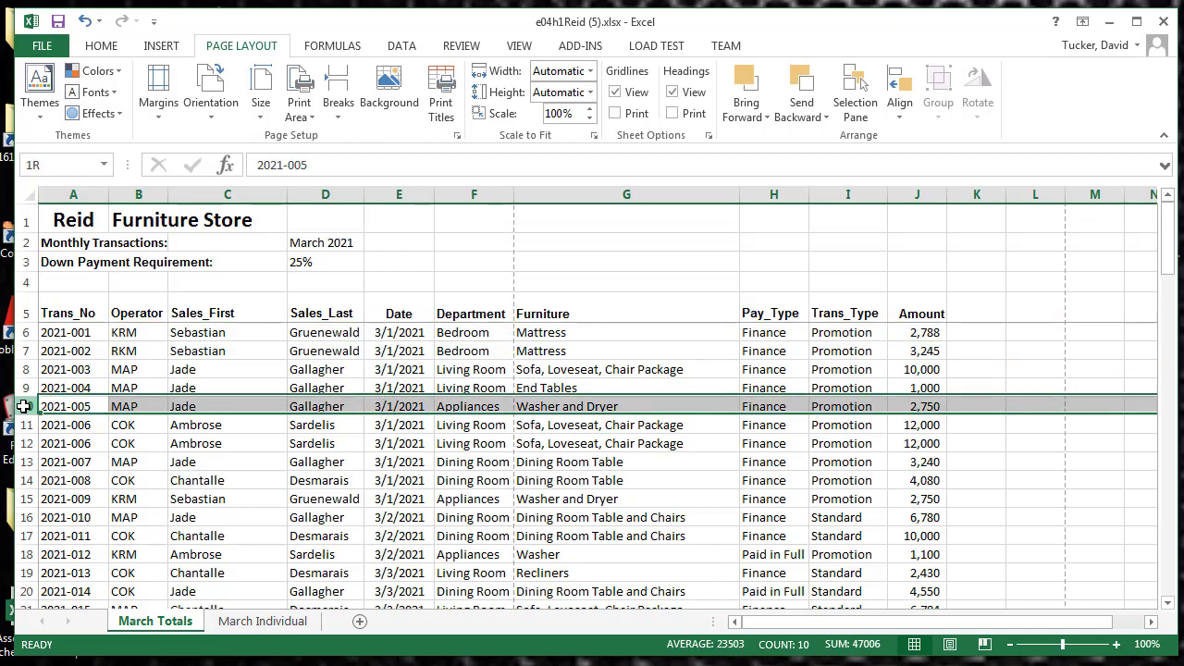
left_click(338, 119)
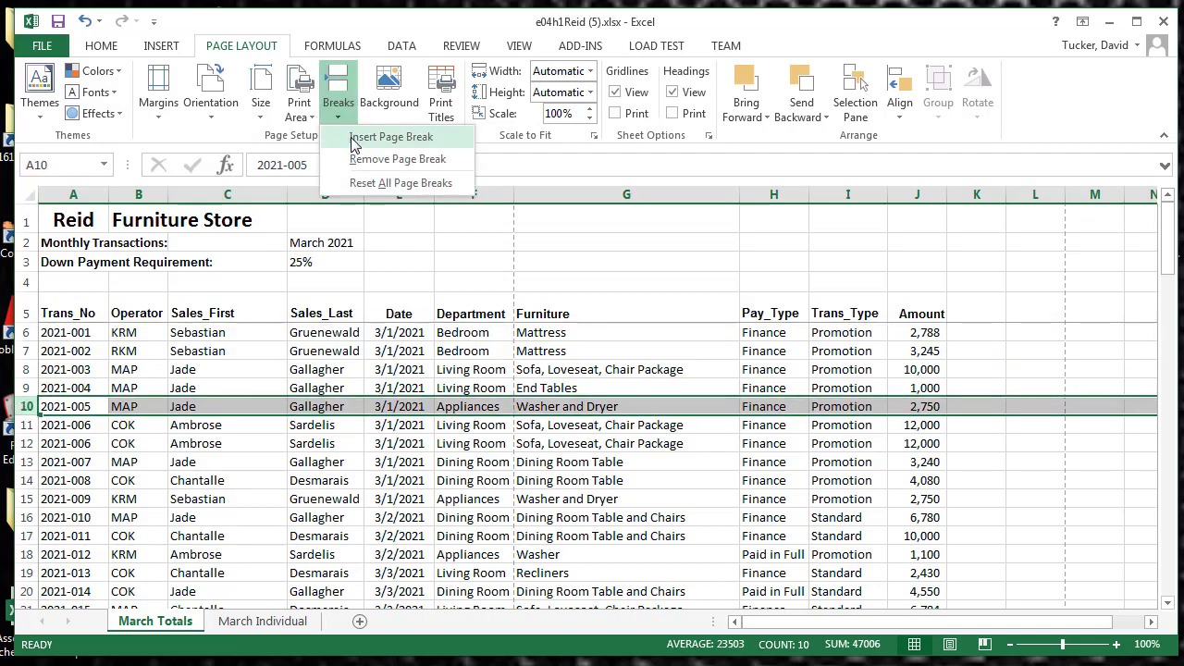
left_click(355, 141)
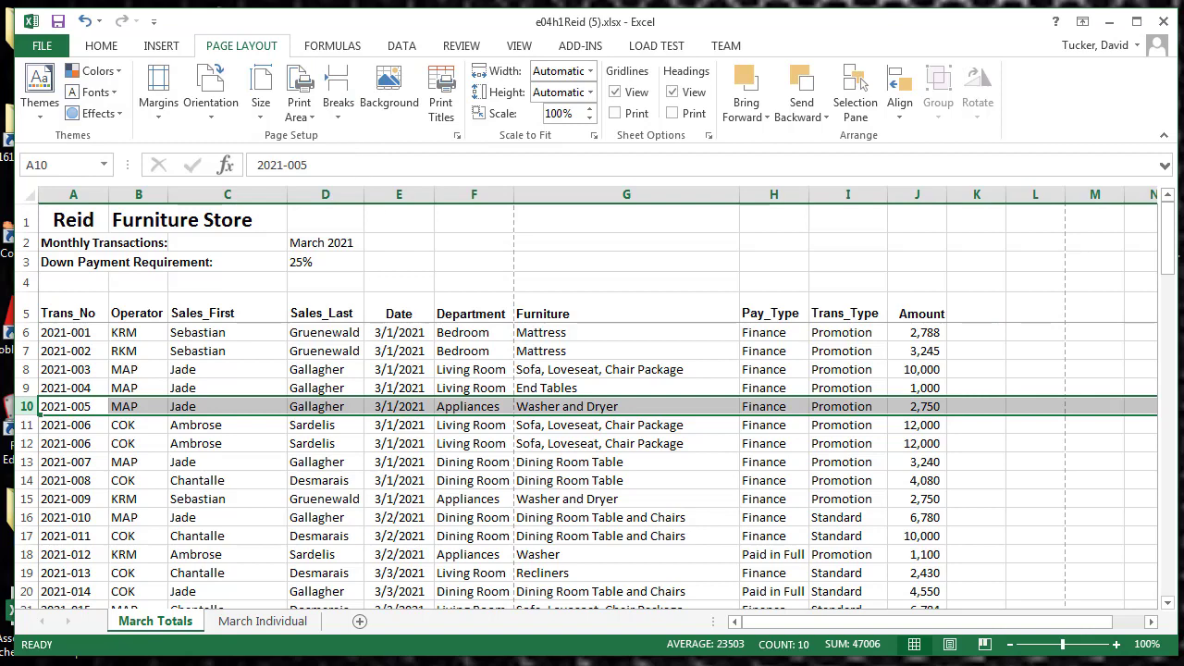
In Page Break Preview, move the first horizontal page break down until it falls between rows 50 and 51
left_click(984, 644)
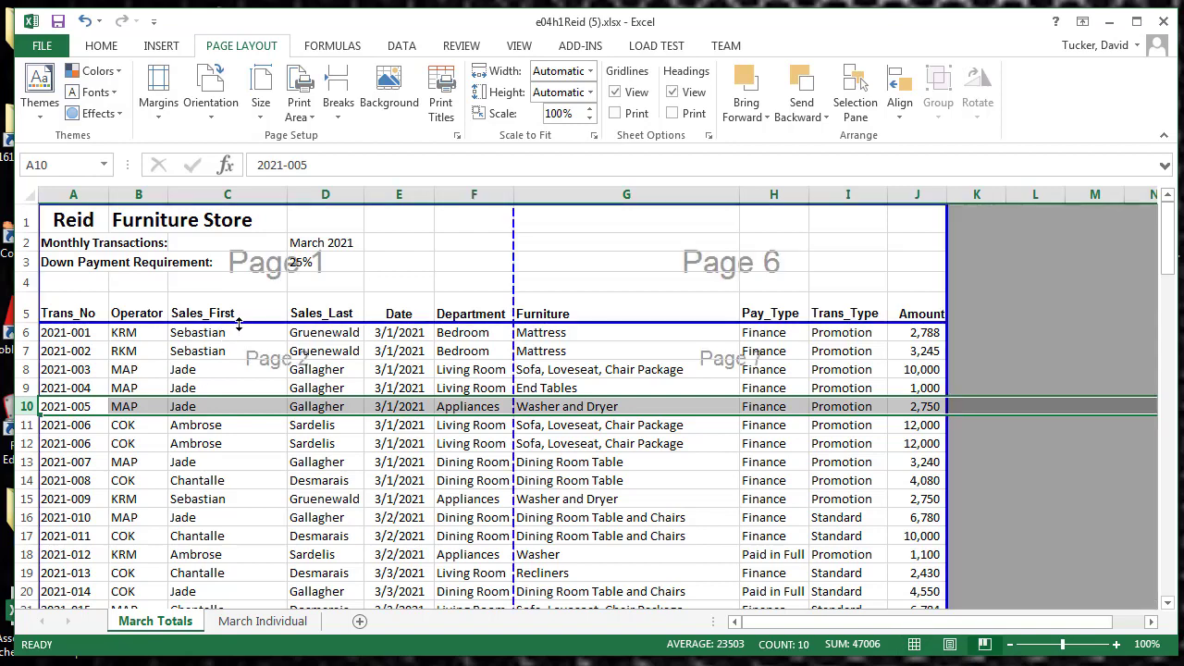
left_click_drag(238, 323, 229, 490)
scroll(245, 474, "down", 2)
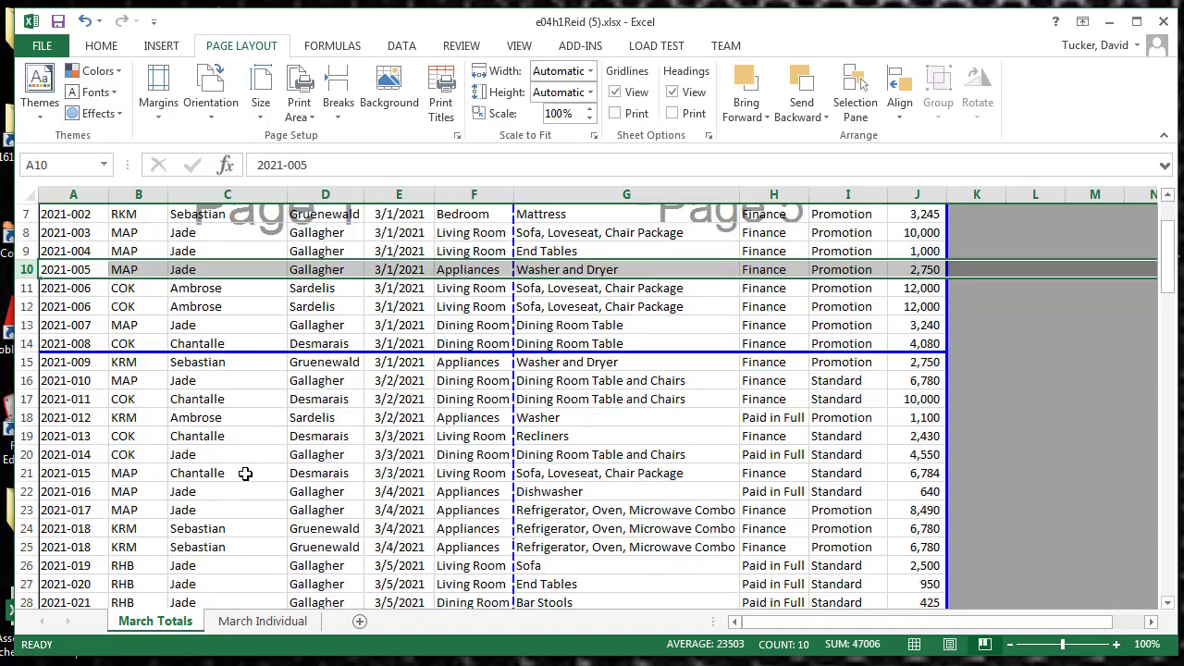
scroll(245, 474, "down", 1)
left_click_drag(253, 350, 254, 392)
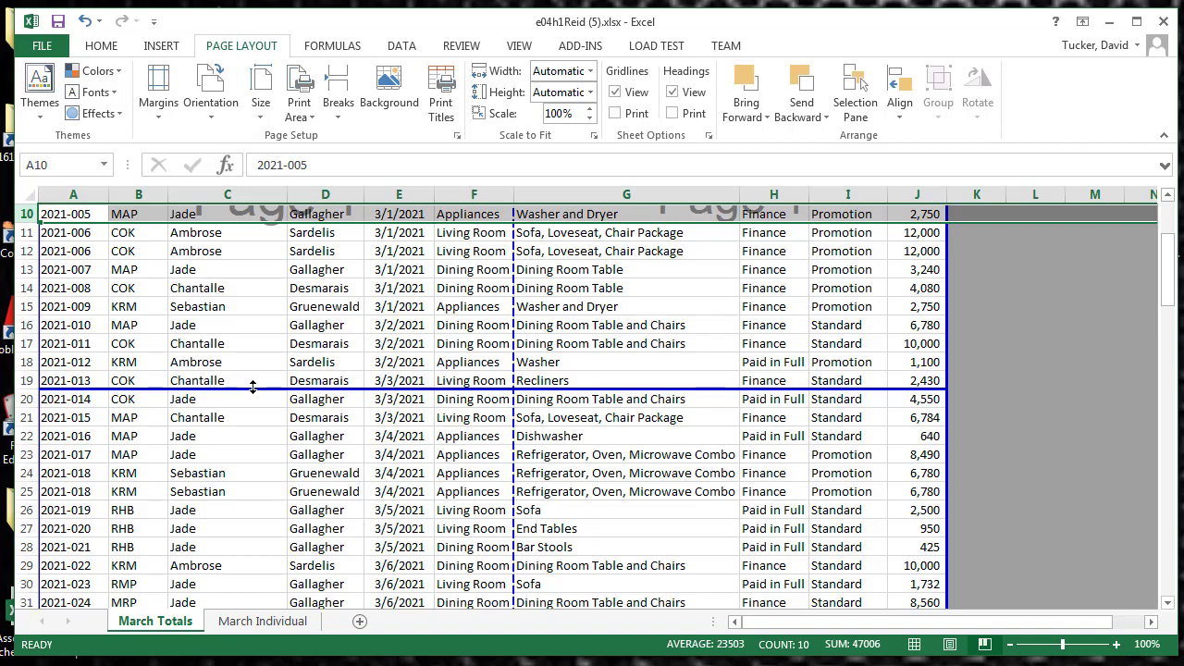
left_click_drag(253, 386, 278, 518)
scroll(287, 462, "down", 8)
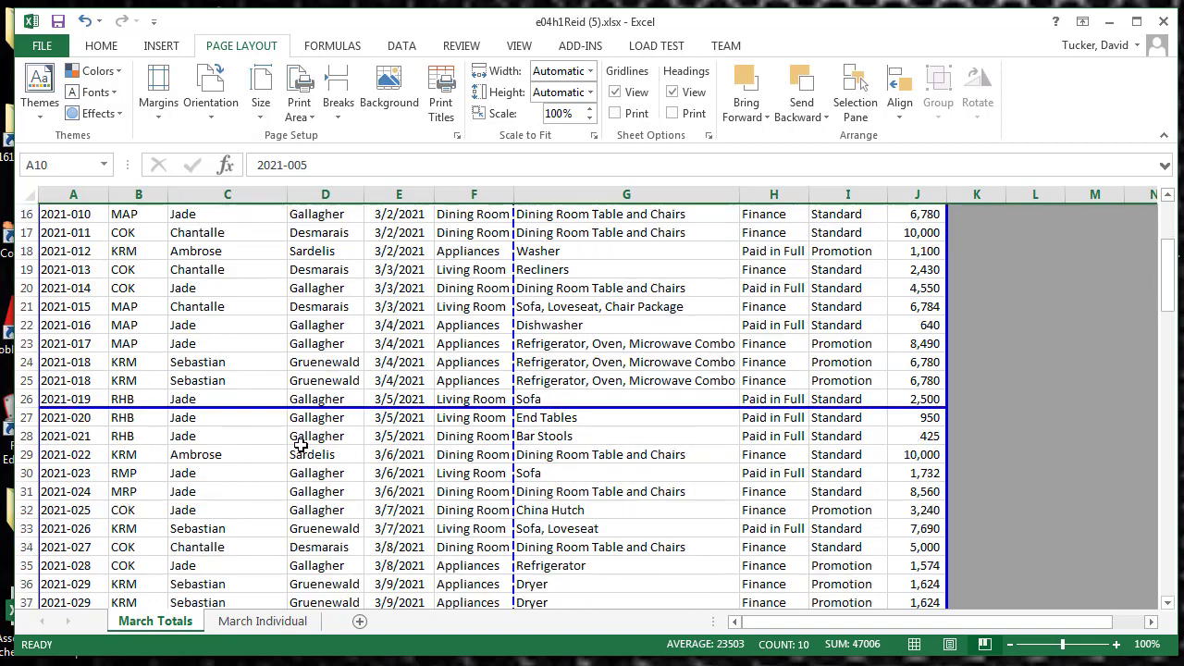
left_click_drag(267, 240, 267, 501)
scroll(266, 459, "down", 3)
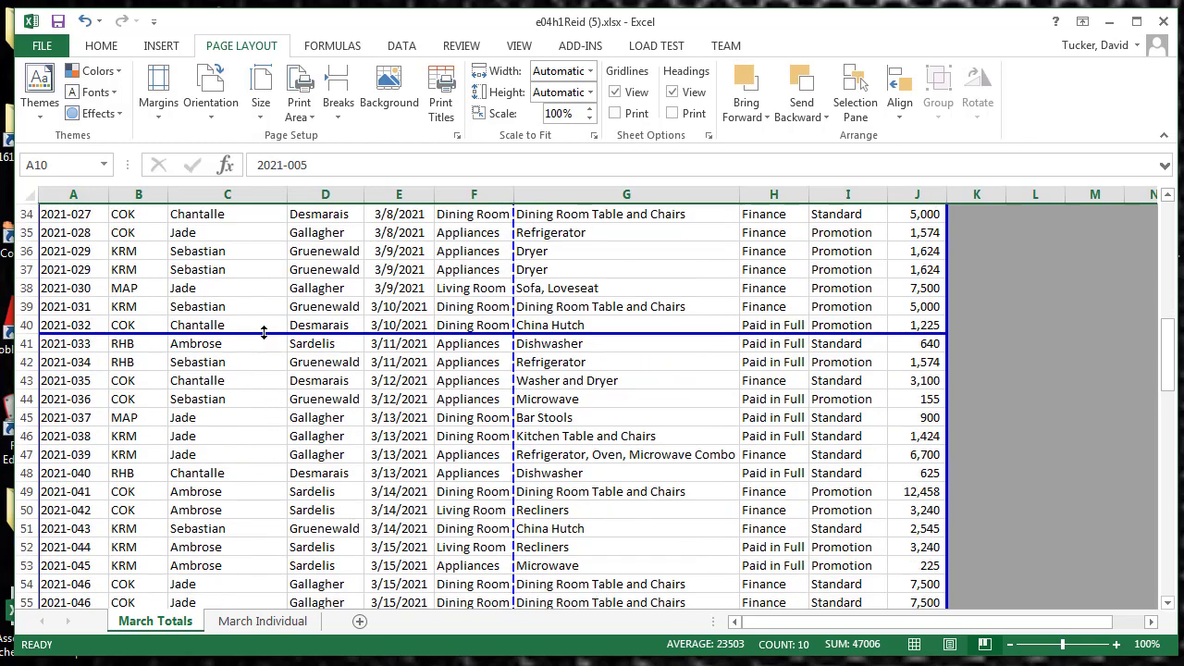
left_click_drag(266, 334, 267, 511)
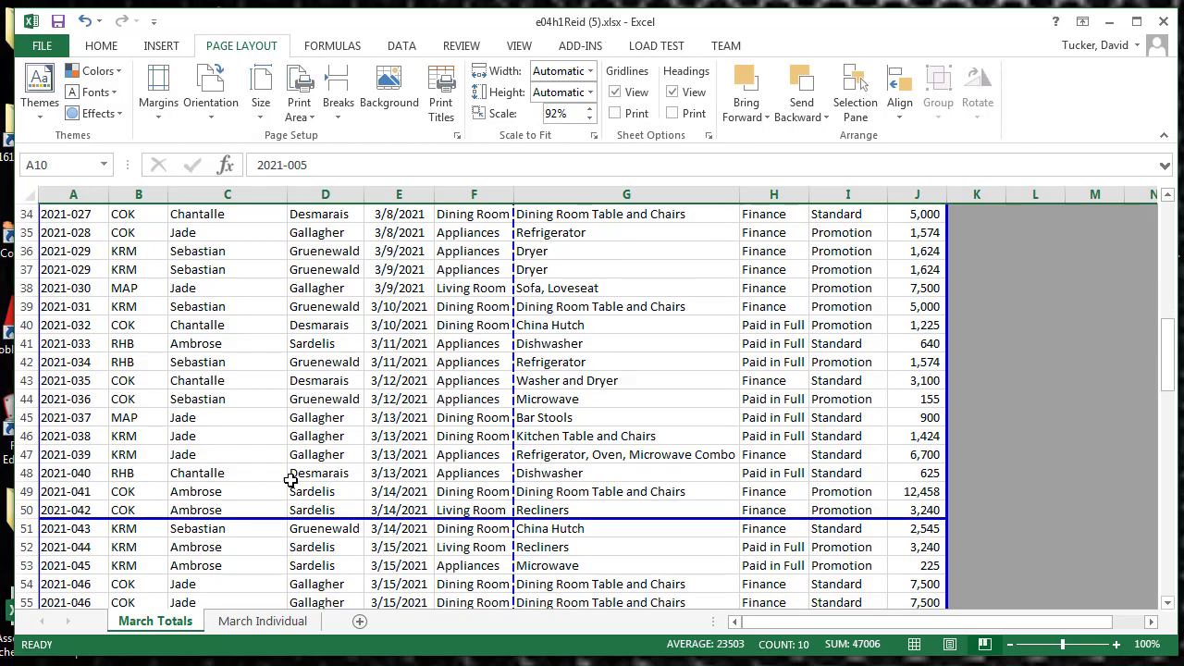
Undo the last change, insert a page break above row 88 and shift it just below that row, finishing in Normal view
key("ctrl+z")
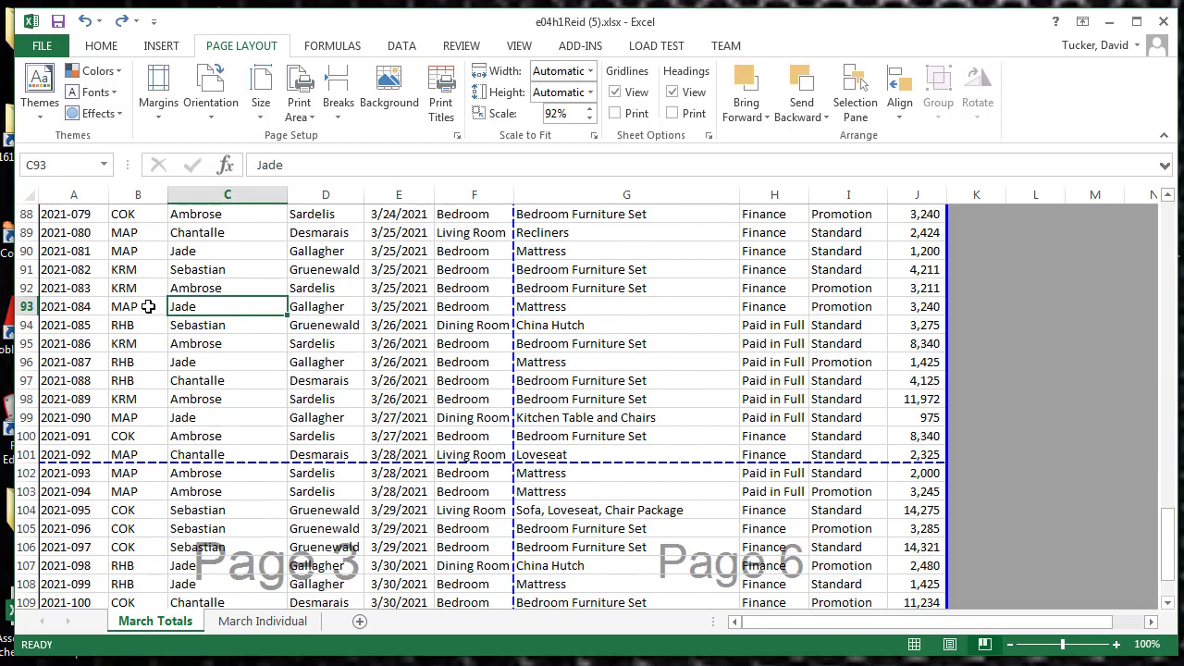
left_click(27, 325)
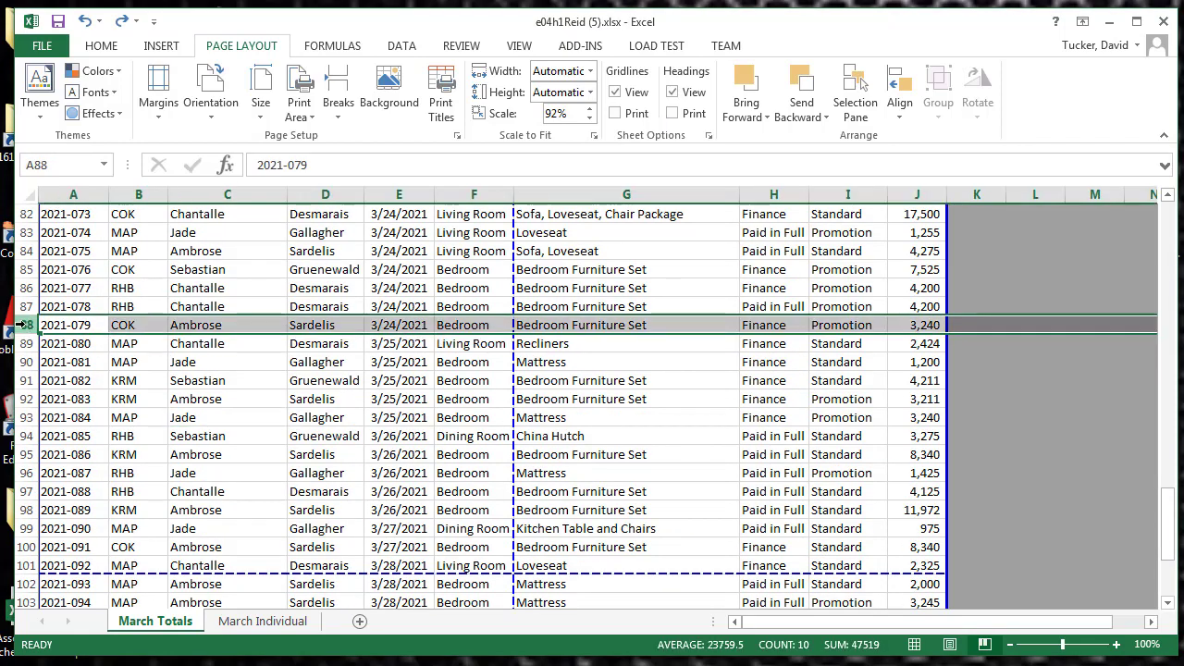
left_click(334, 116)
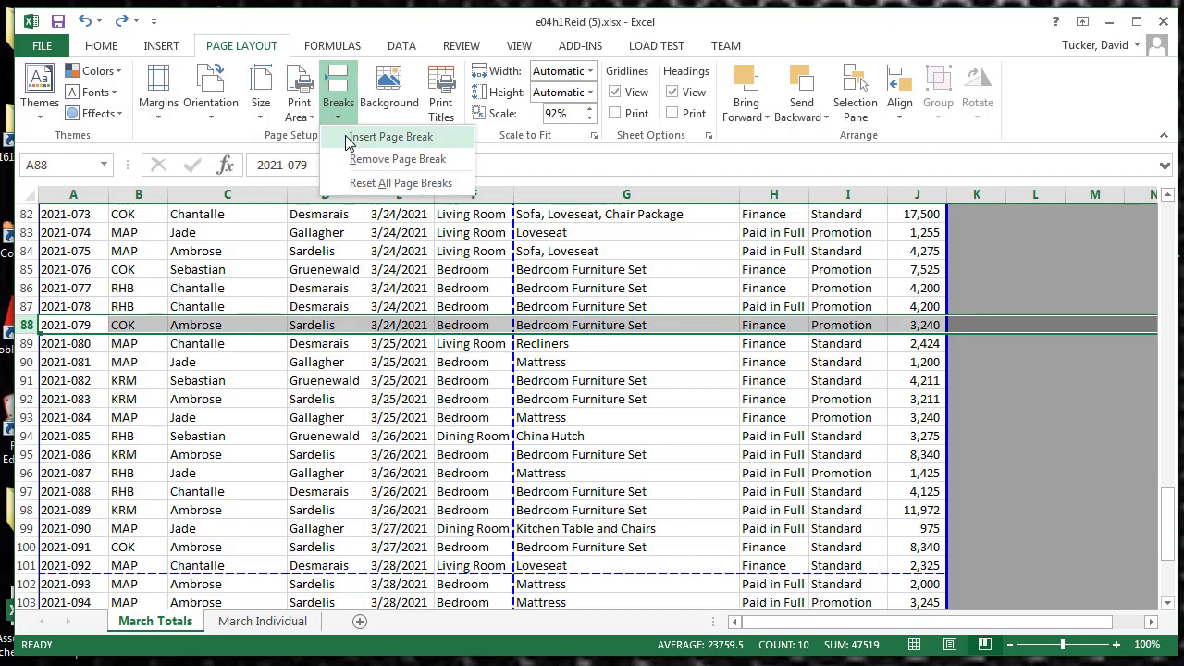
left_click(356, 137)
left_click(192, 379)
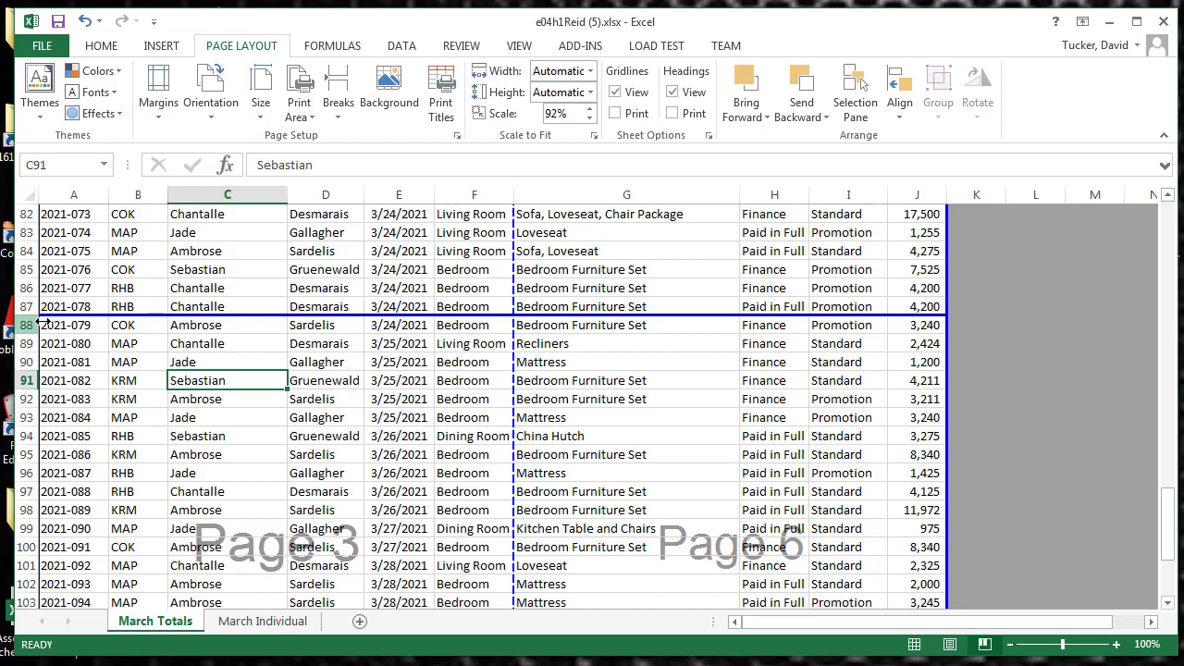
left_click_drag(55, 338, 56, 337)
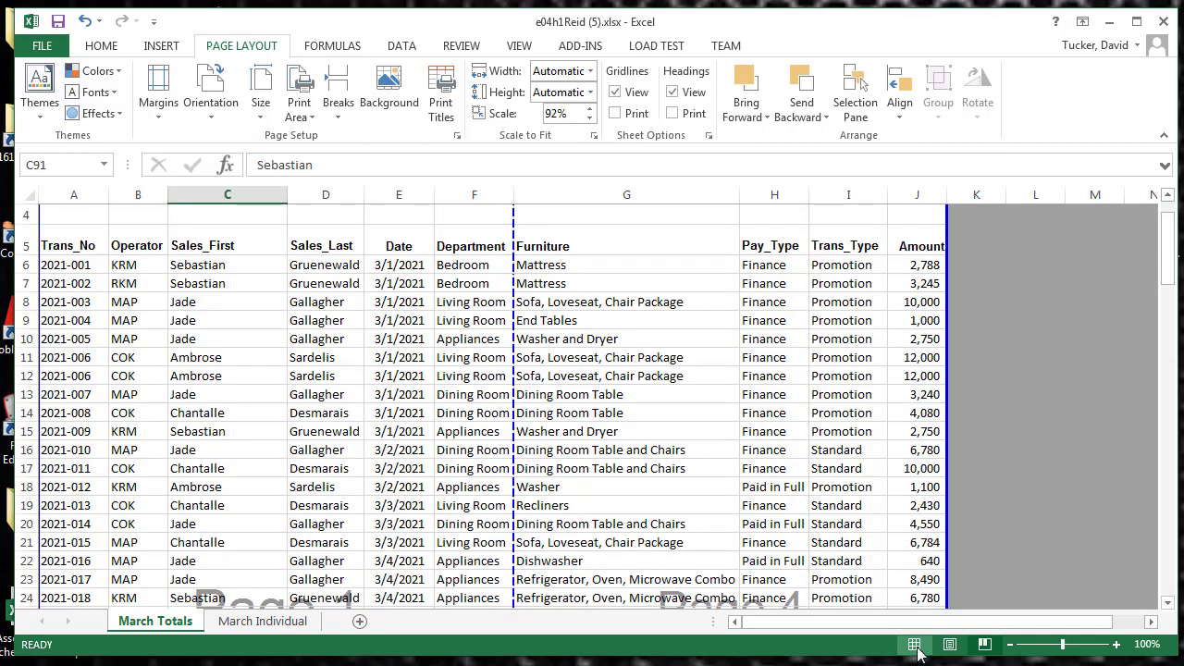
left_click(914, 644)
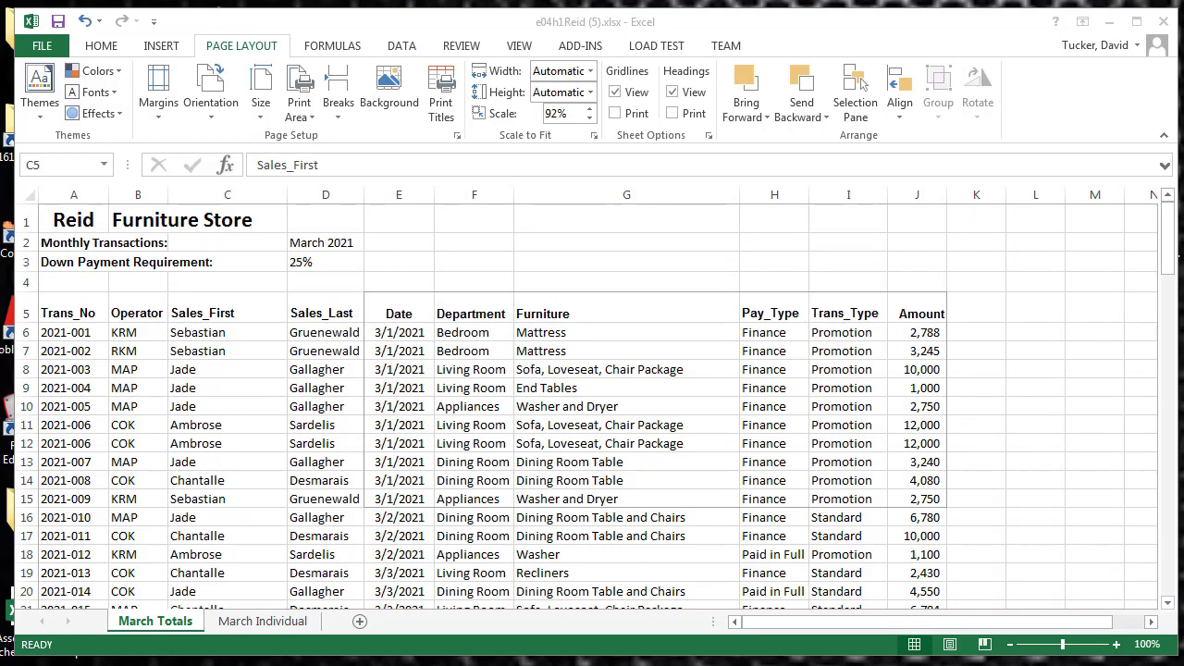
Set the range E5:J15 as the print area and check it in the print preview
left_click(410, 308)
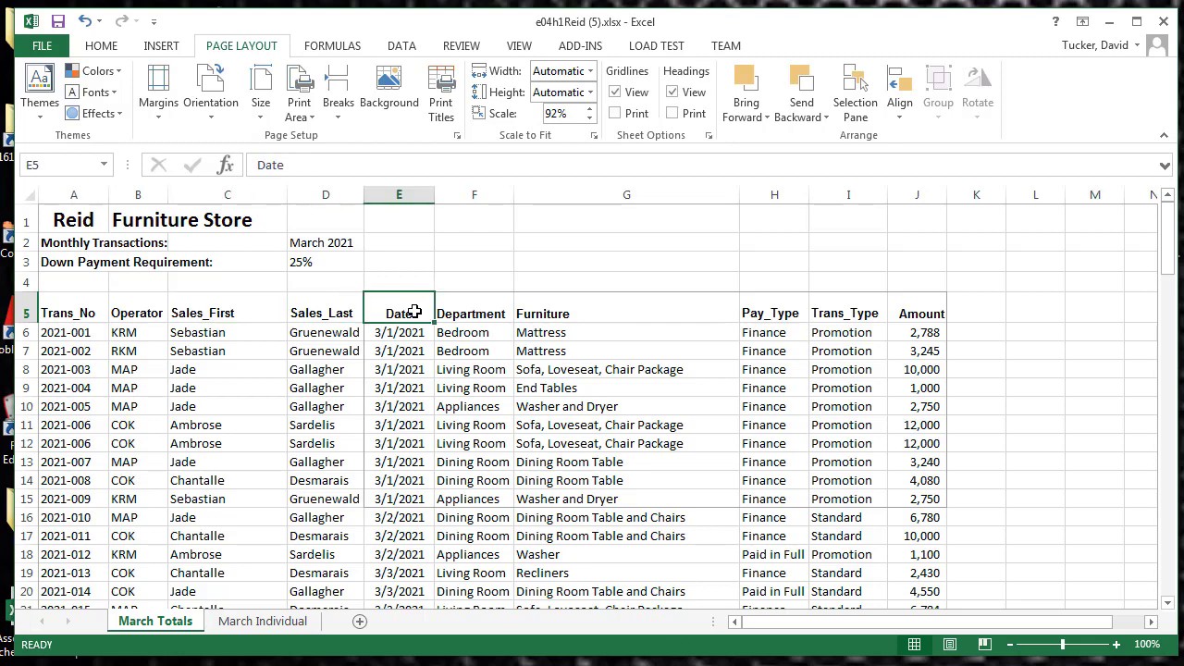
left_click_drag(411, 329, 917, 500)
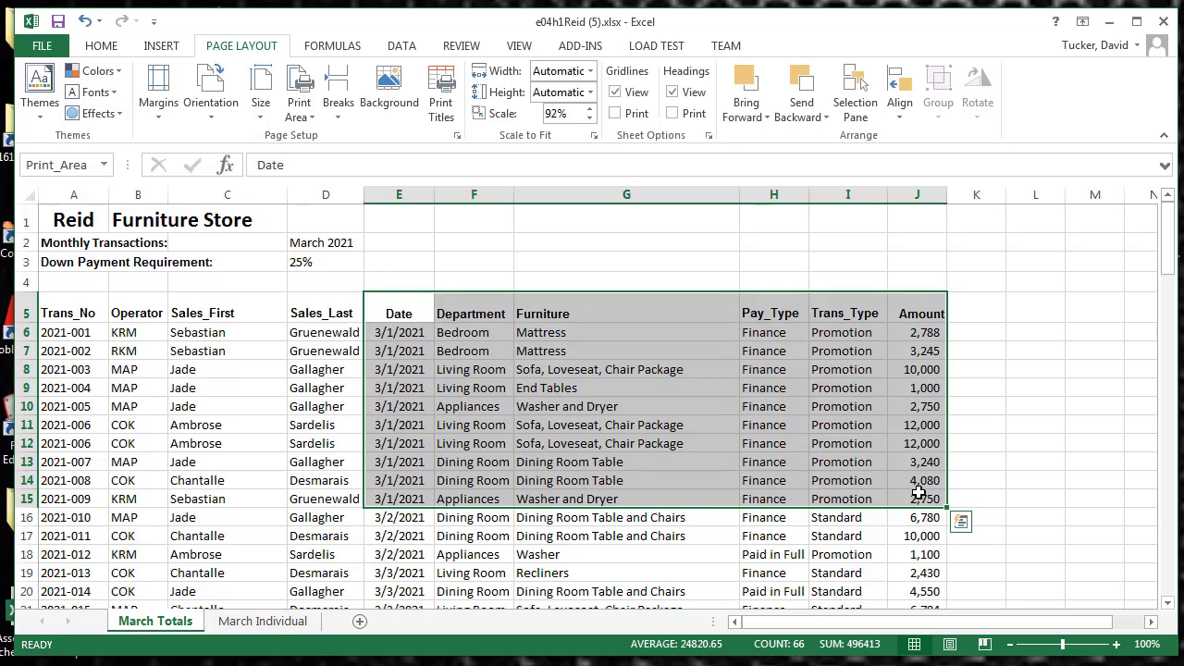
left_click(300, 111)
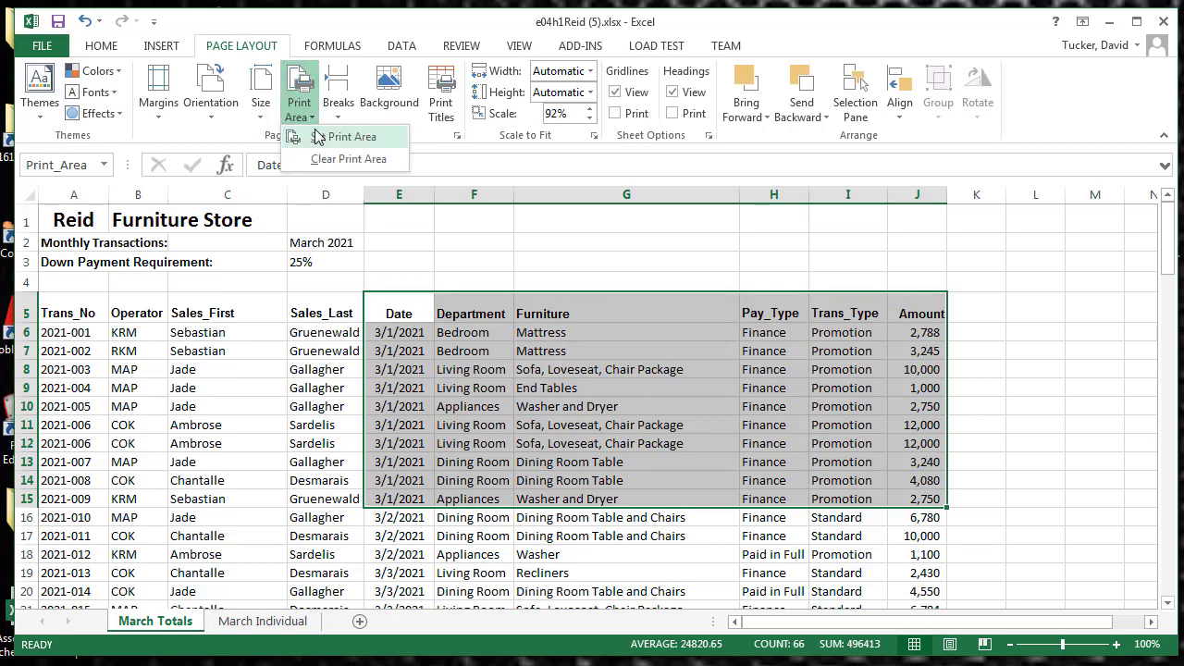
left_click(318, 137)
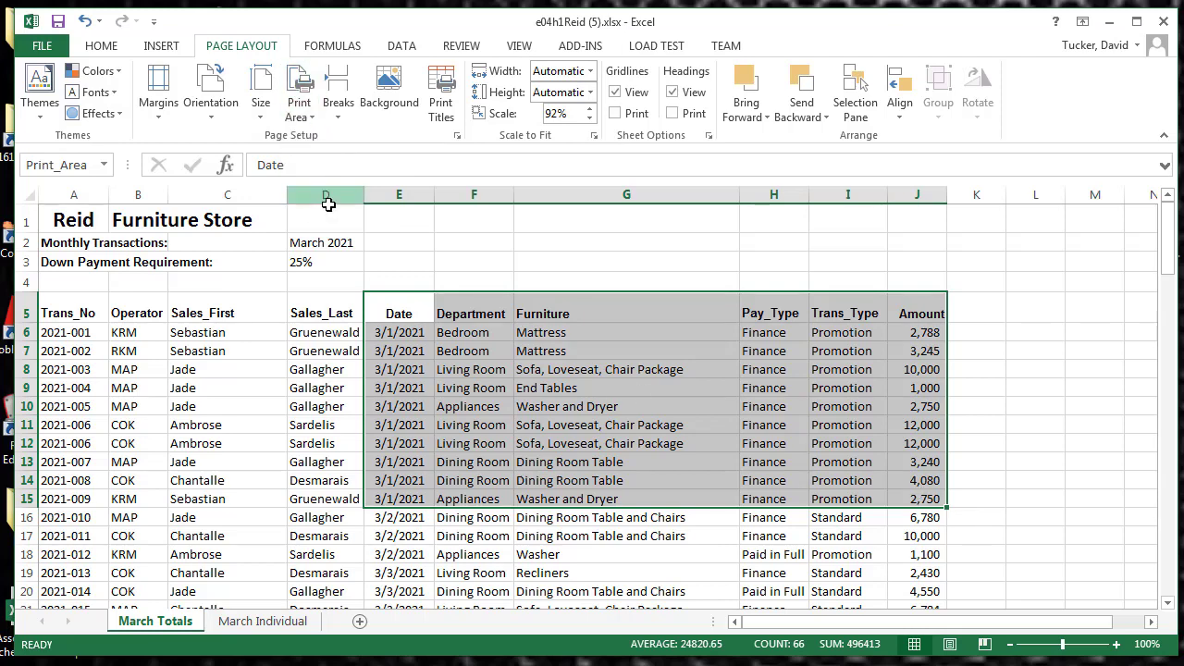
left_click(41, 45)
left_click(65, 271)
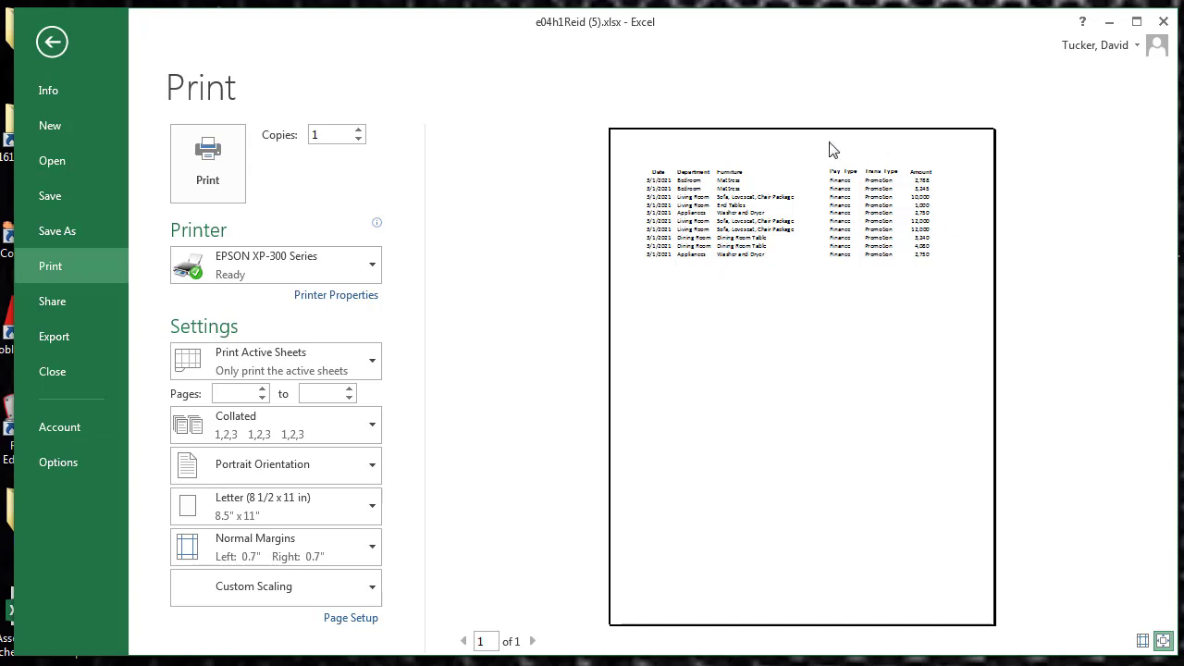
left_click(62, 44)
Clear the print area and check the pages of the whole sheet in the print preview
left_click(298, 118)
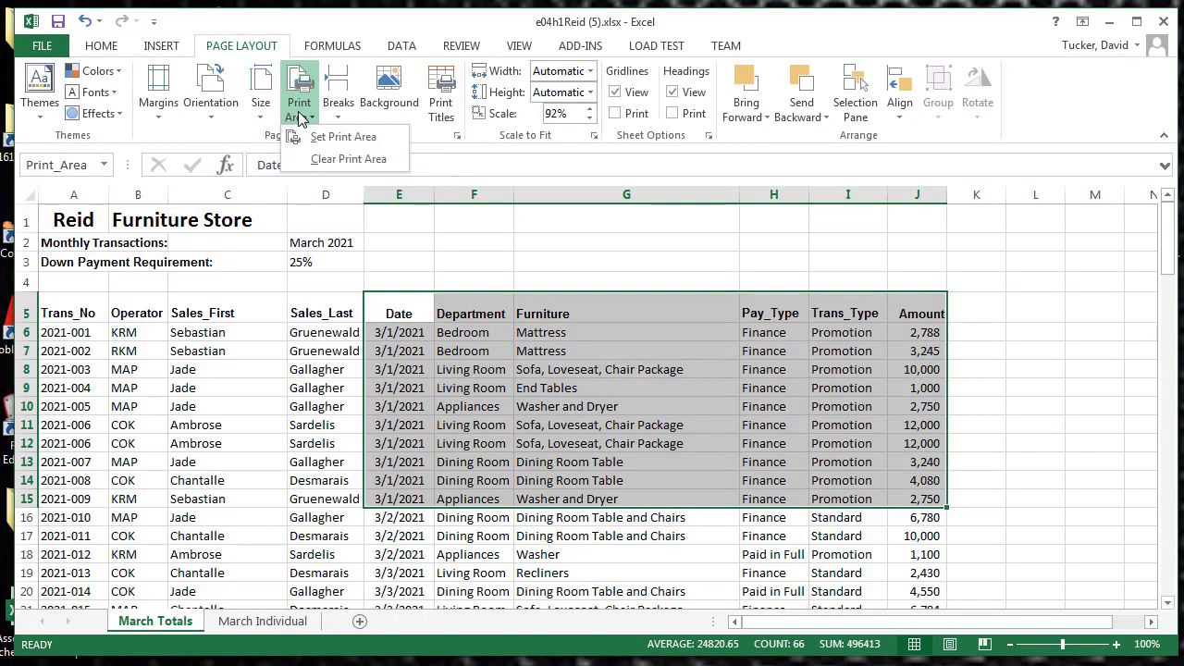
left_click(338, 158)
left_click(309, 354)
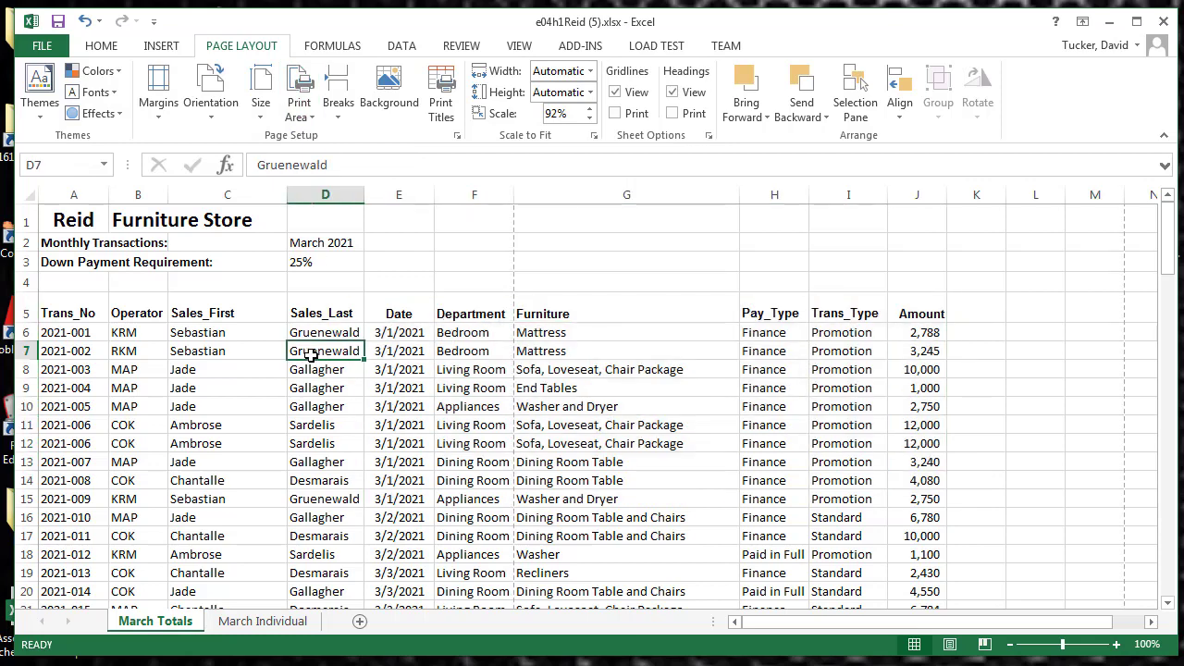
left_click(53, 48)
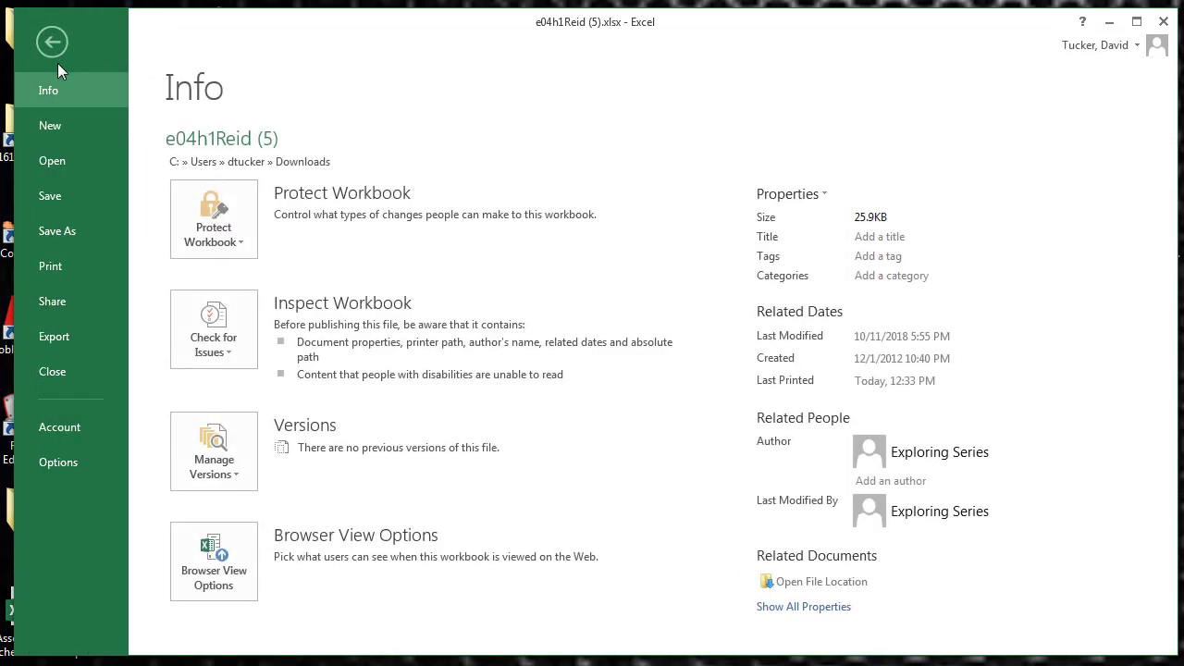
left_click(60, 271)
scroll(785, 319, "down", 3)
scroll(784, 319, "up", 3)
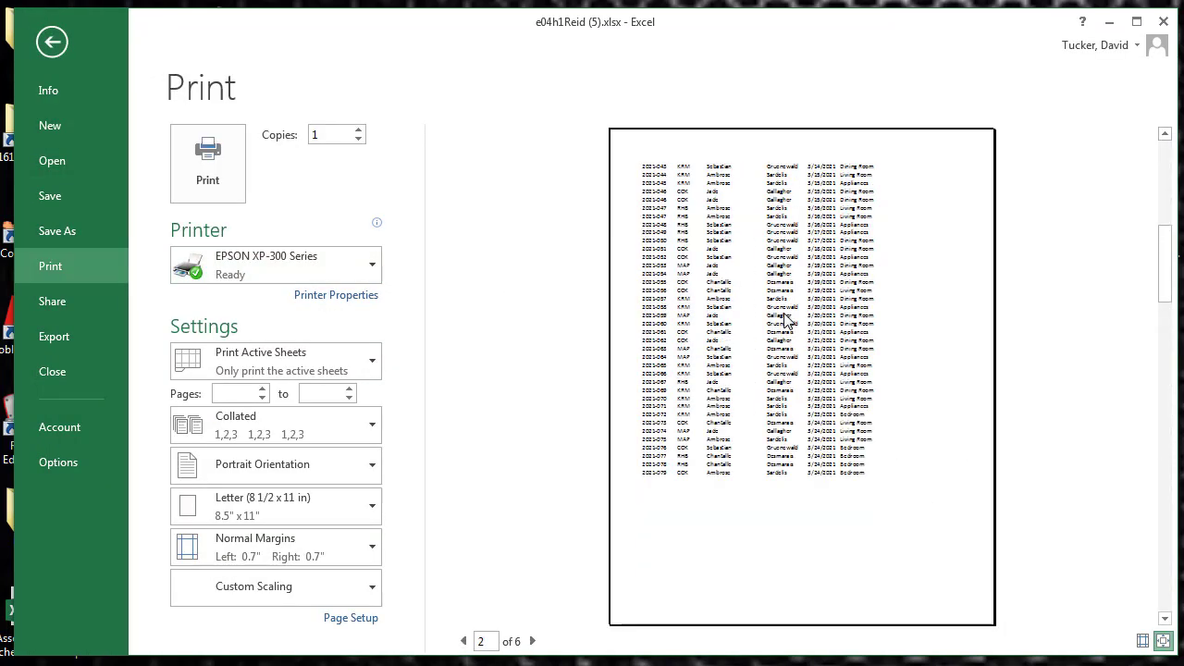
left_click(46, 40)
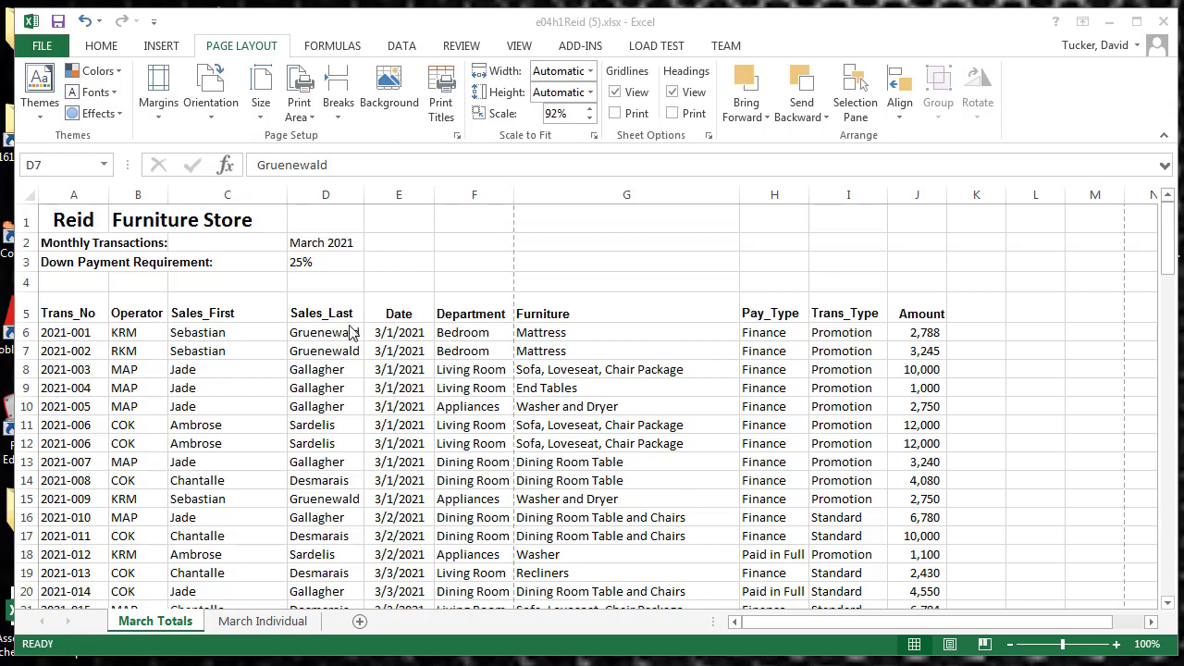
Set row 5 to repeat at the top of every printed page and check the second page in the print preview
left_click(443, 115)
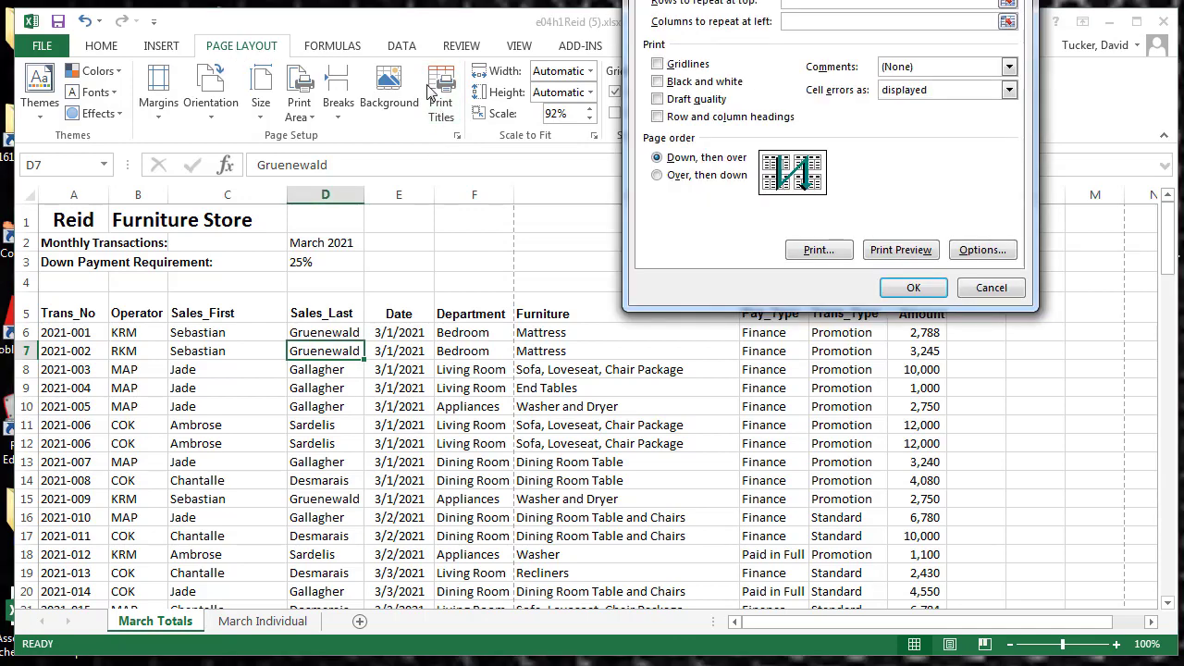
left_click_drag(856, 0, 858, 84)
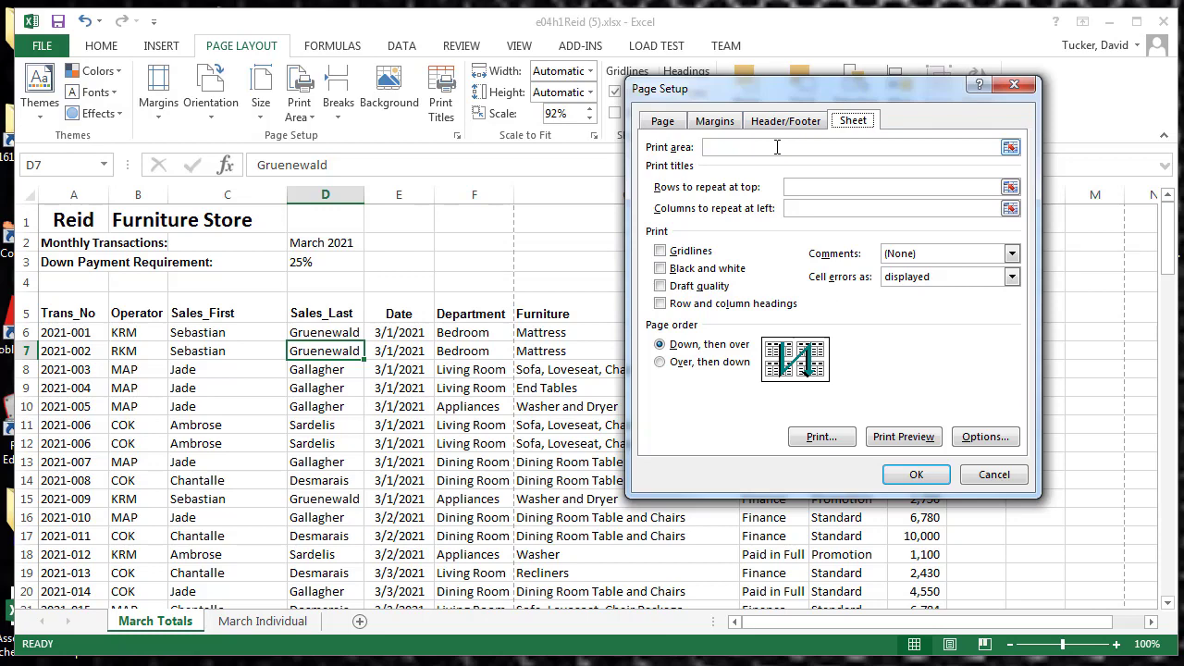
left_click(808, 186)
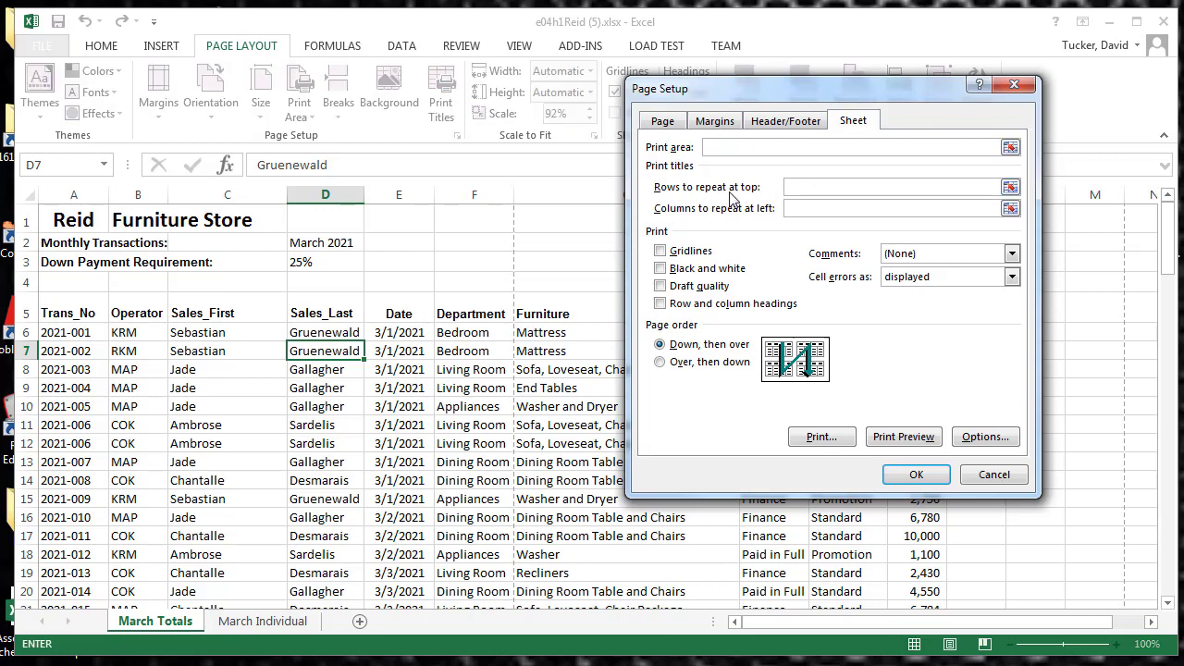
left_click(1011, 186)
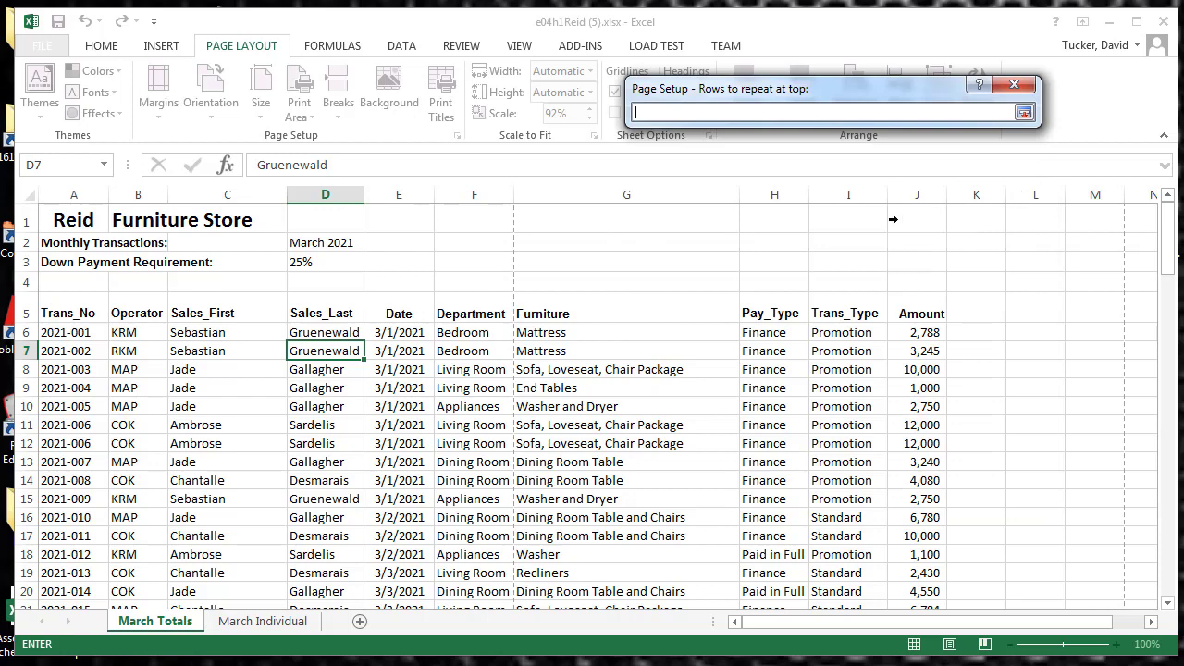
left_click(27, 313)
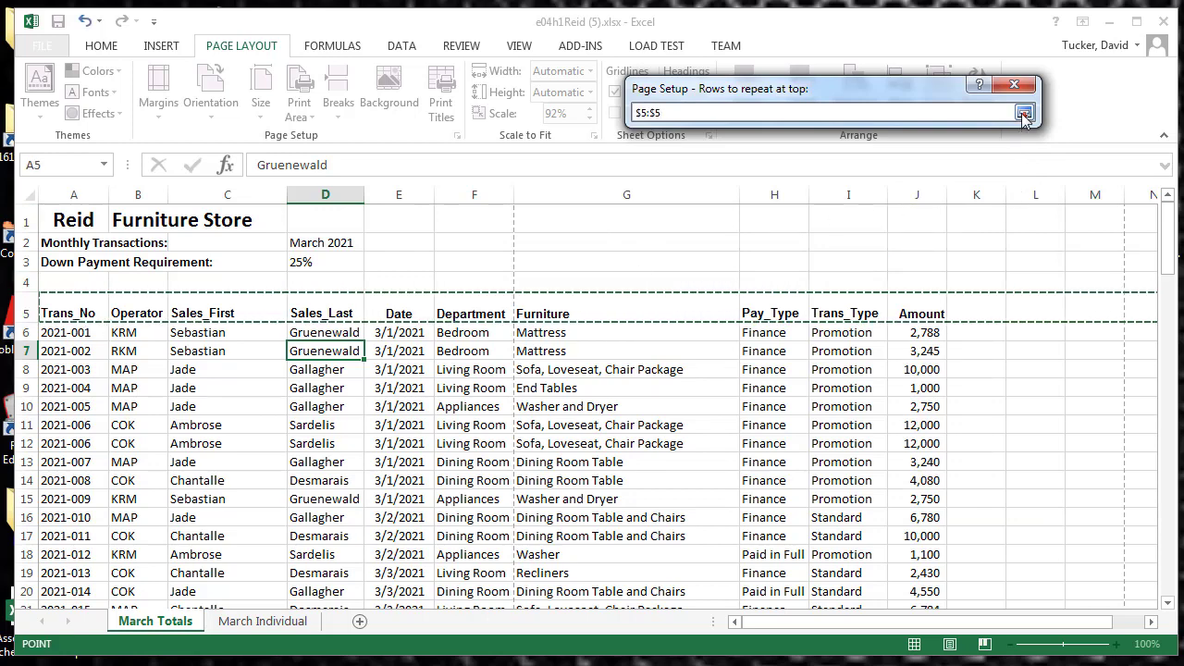
left_click(1024, 112)
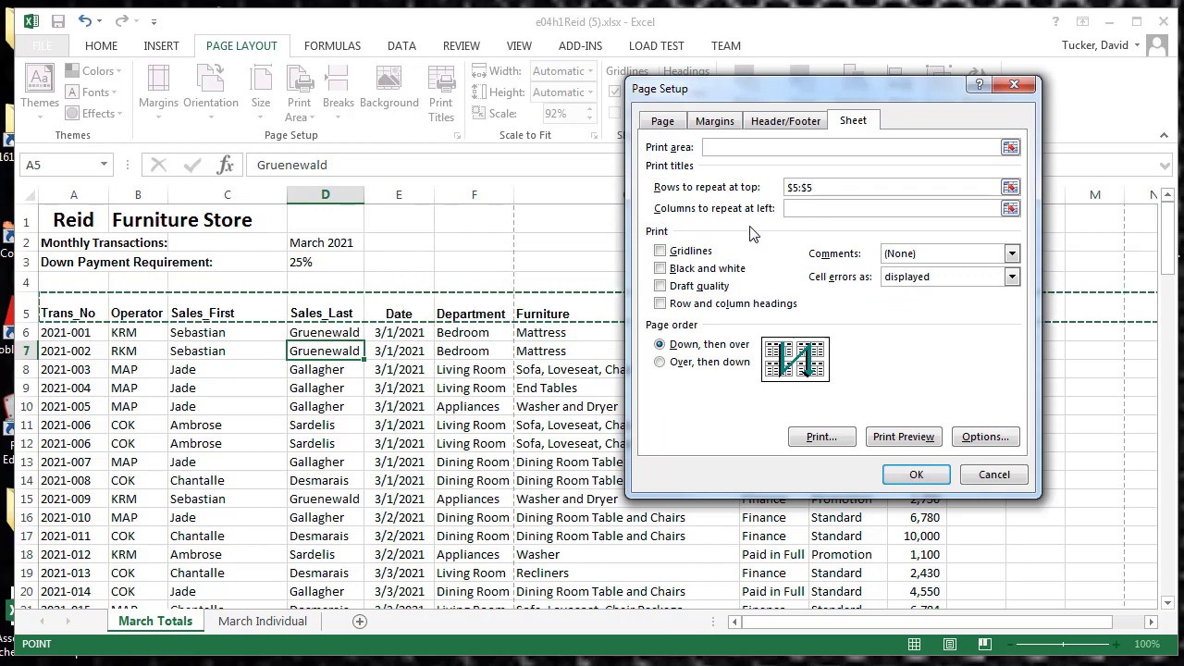
left_click(918, 440)
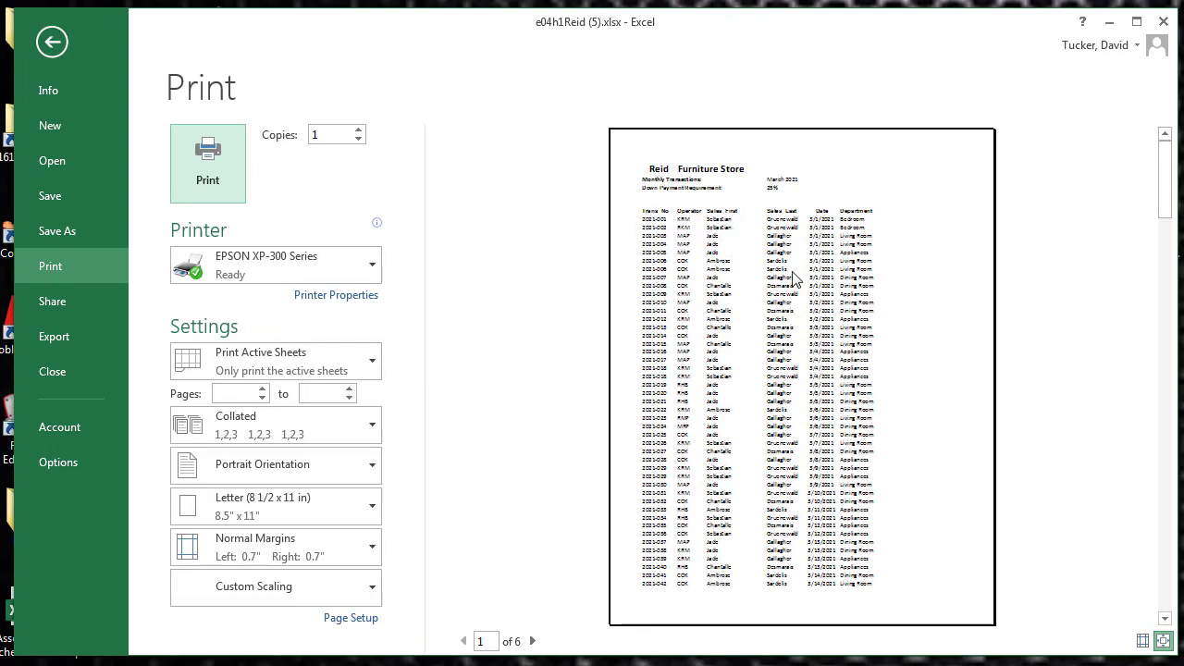
scroll(793, 278, "down", 1)
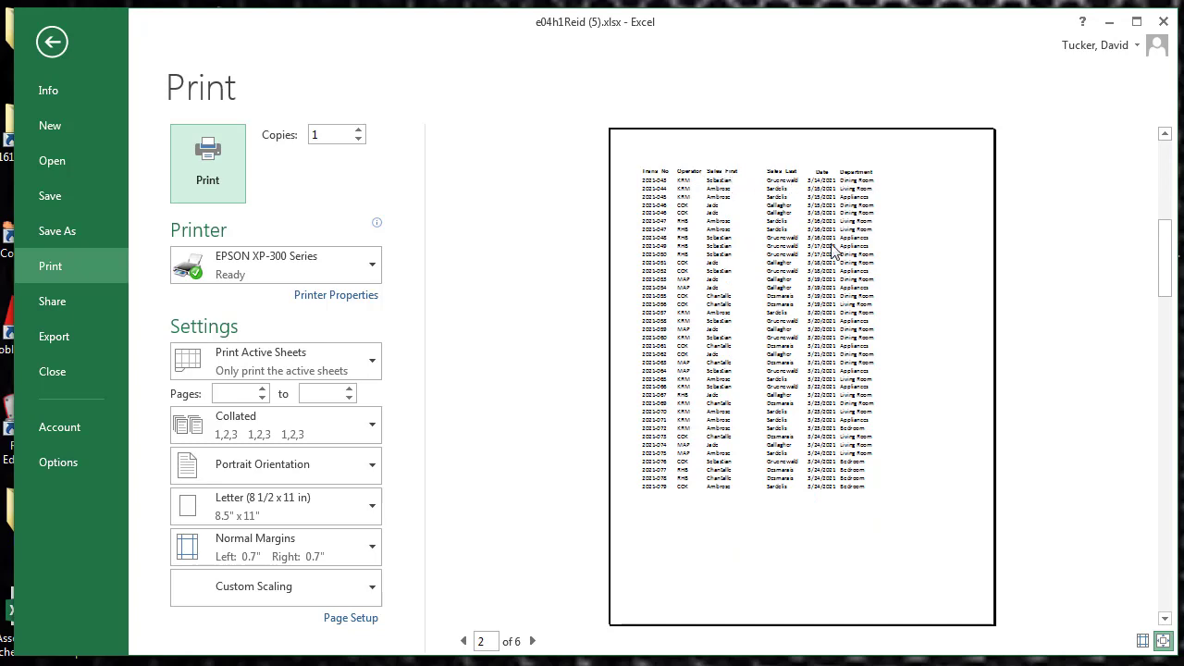
Check the repeated heading row on the second and third pages of the print preview and return to the worksheet
scroll(833, 259, "down", 1)
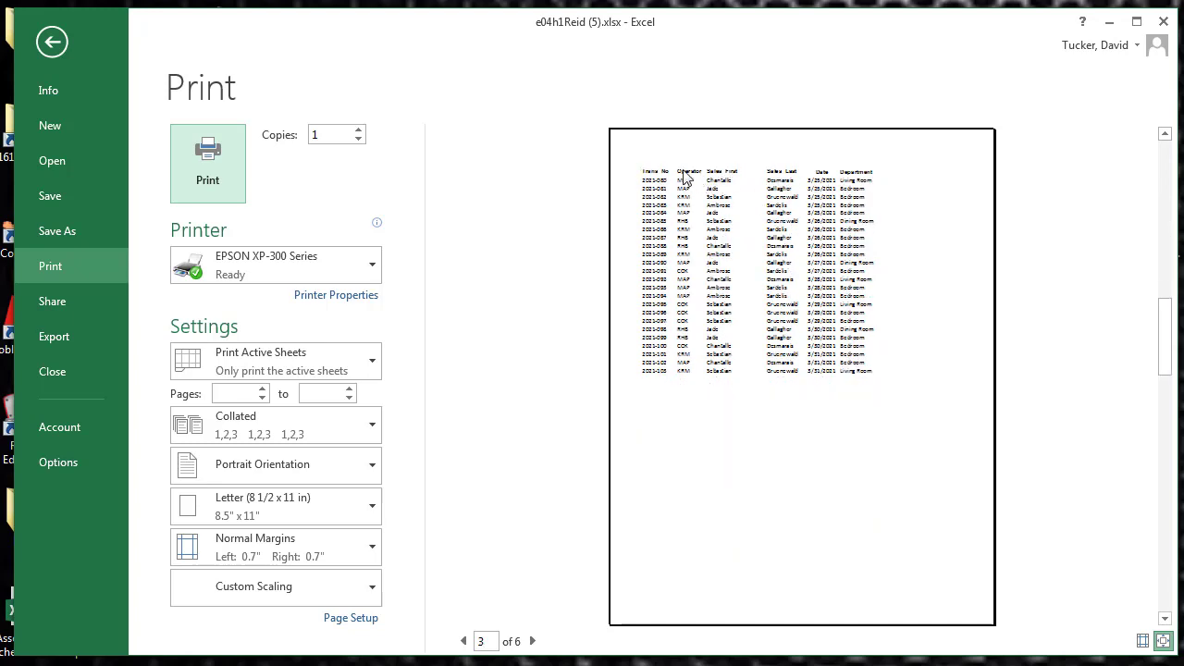
scroll(858, 190, "up", 2)
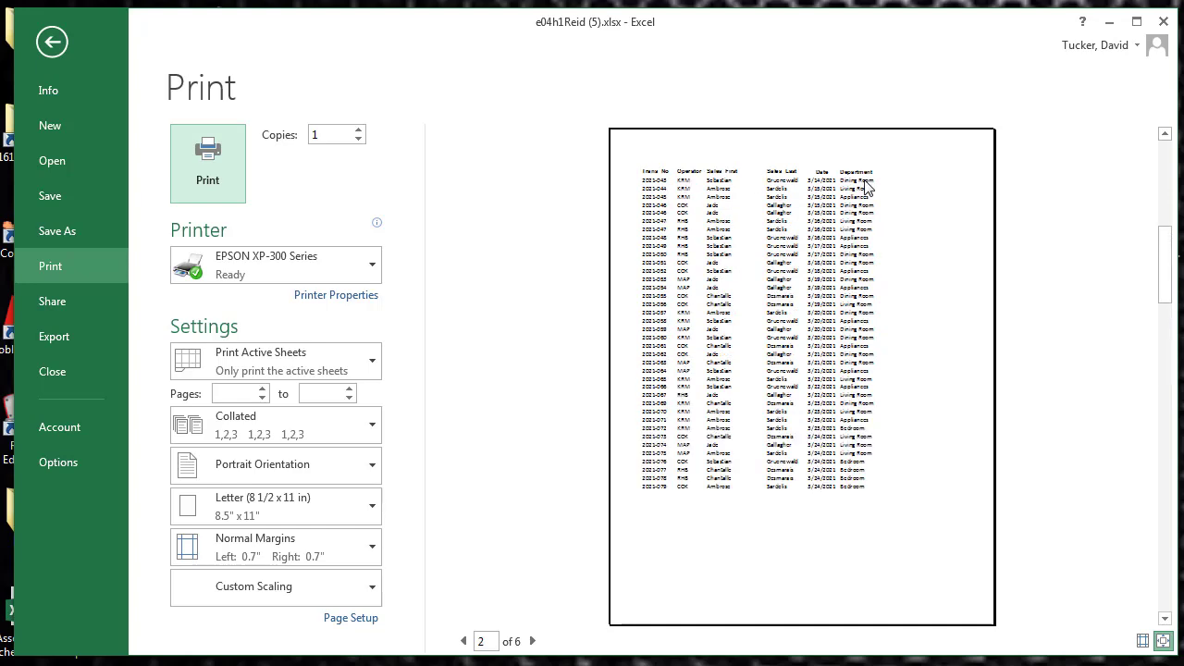
left_click(46, 35)
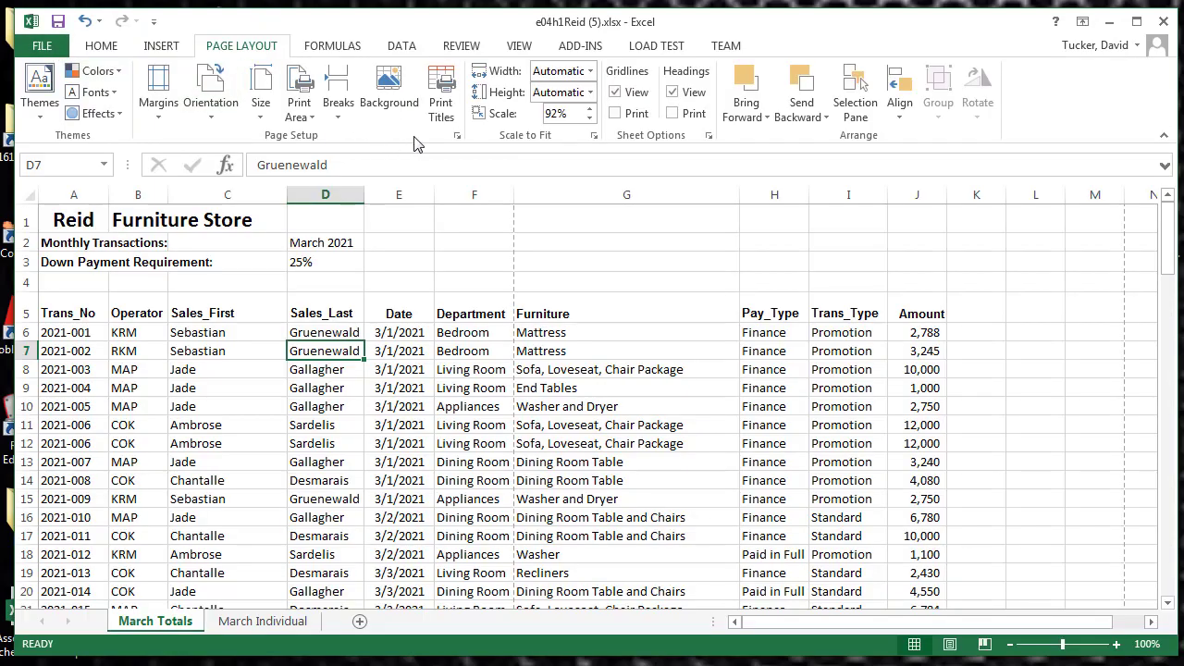
Remove the row set to repeat at the top of printed pages and check the pages in the print preview
left_click(450, 121)
left_click_drag(820, 187, 700, 186)
key("Delete")
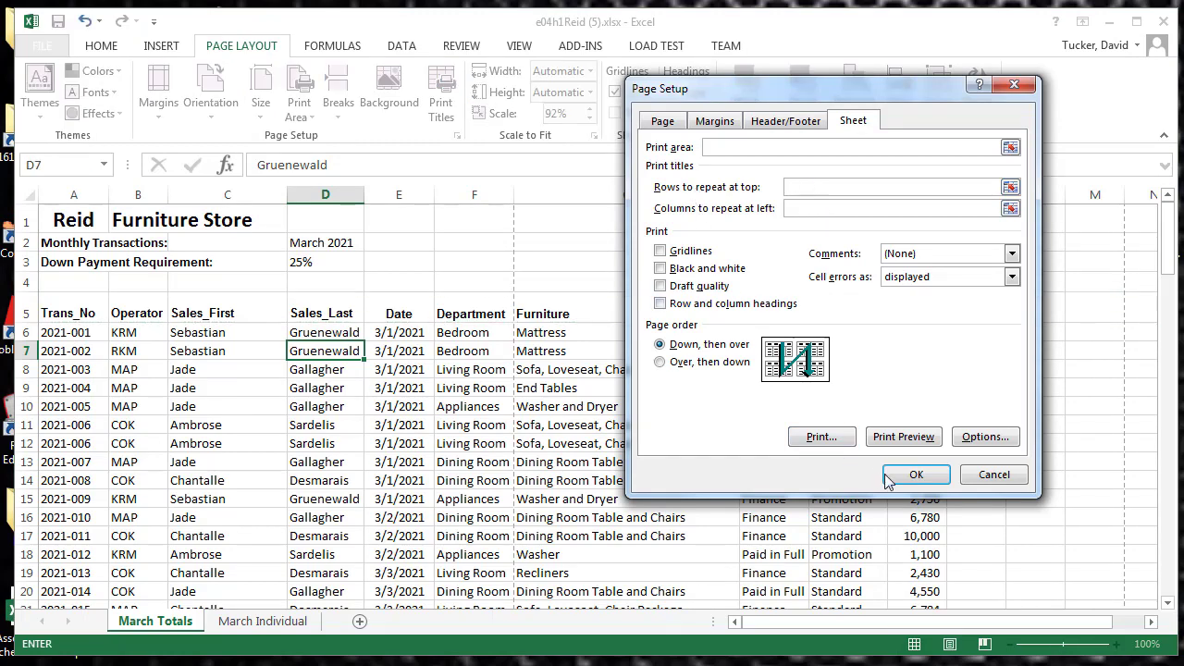
left_click(903, 438)
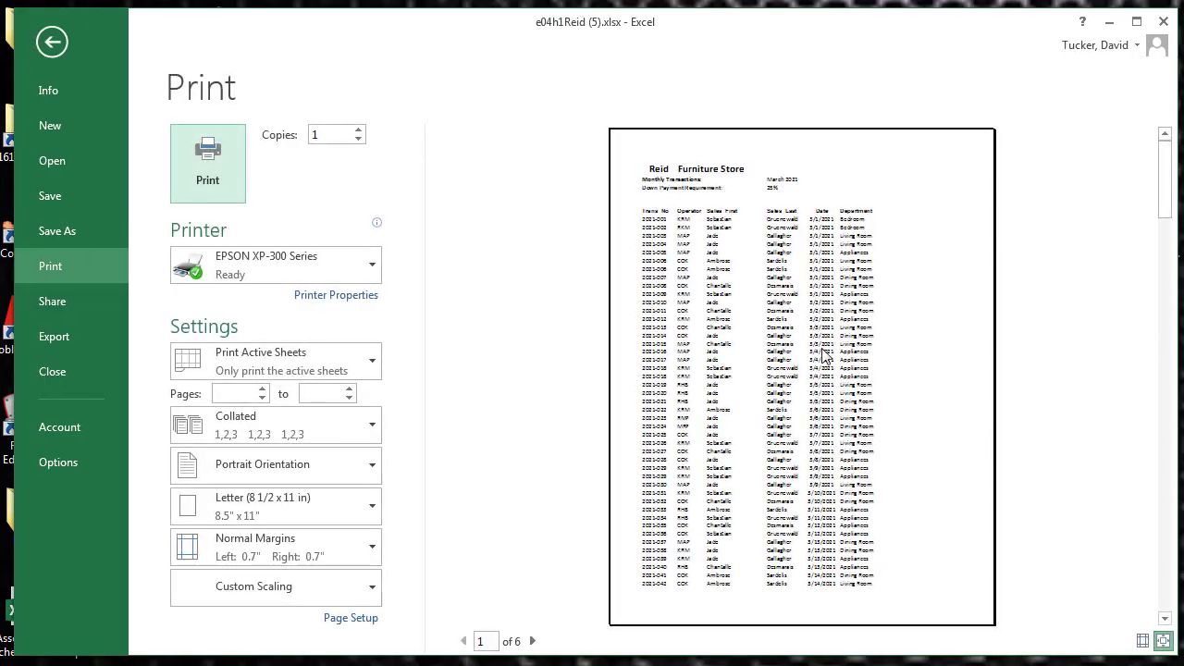
scroll(794, 294, "down", 1)
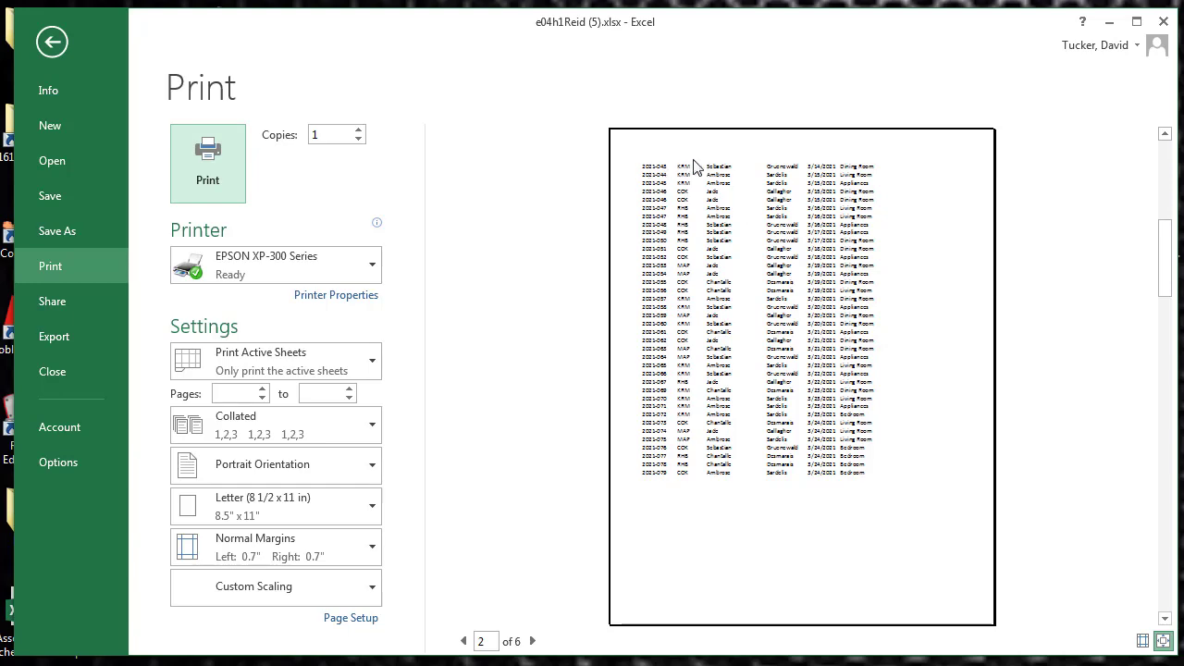
scroll(773, 233, "down", 1)
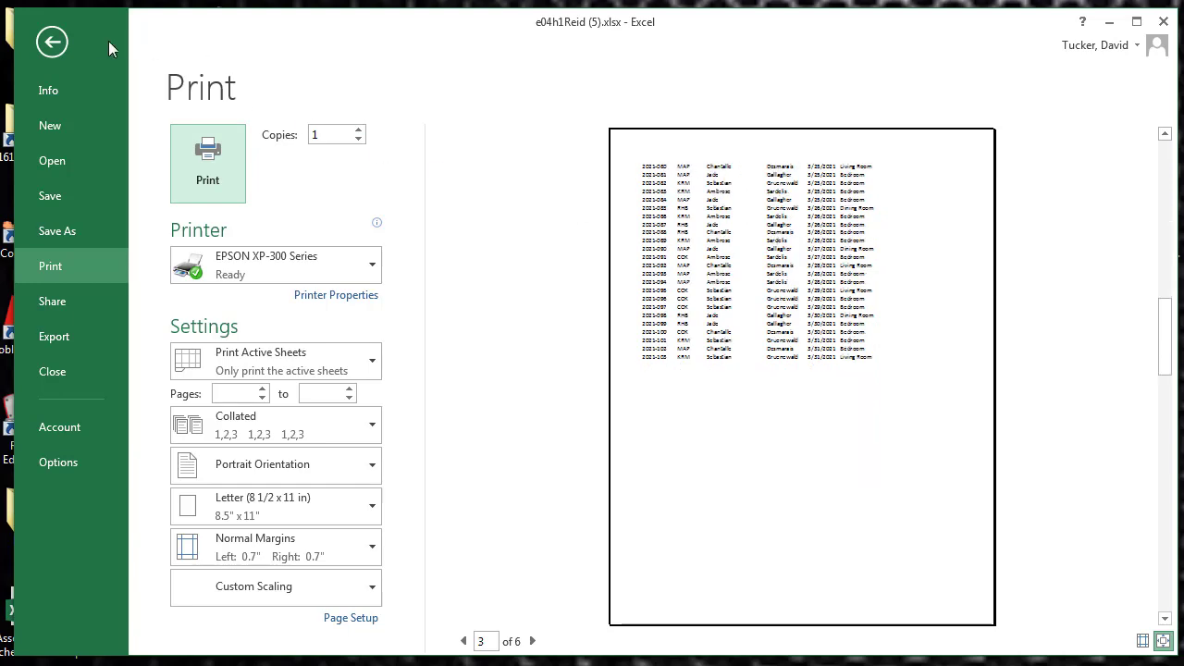
left_click(56, 47)
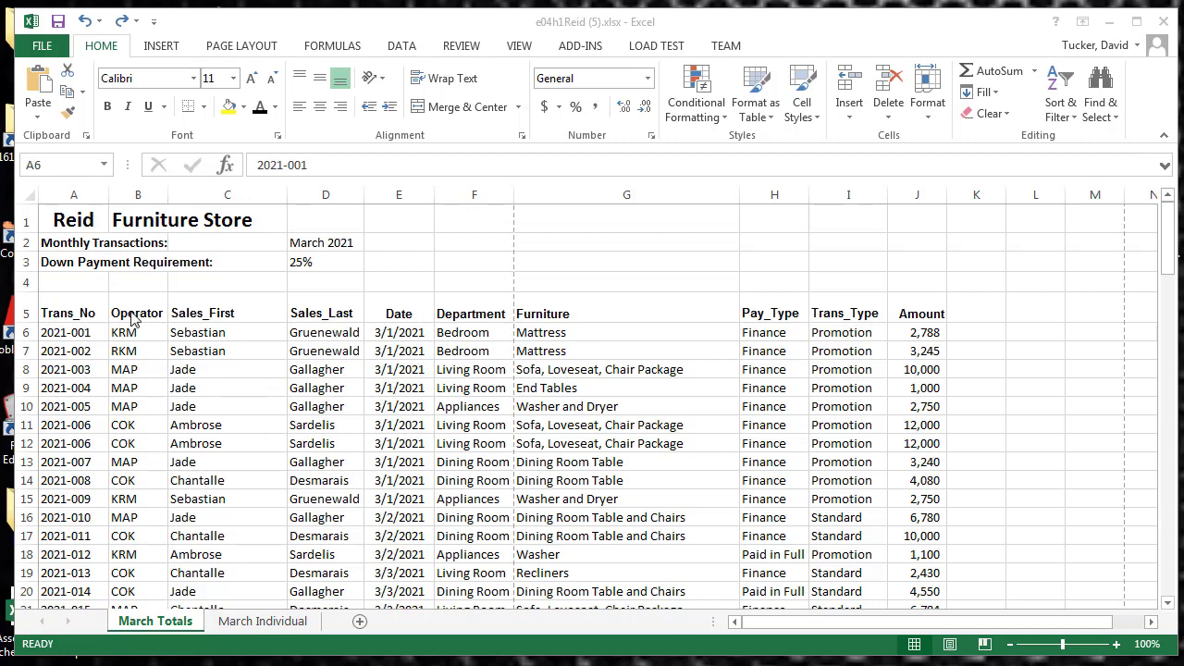
Convert the transaction data in A5:J112 into a table with headers
key("Up")
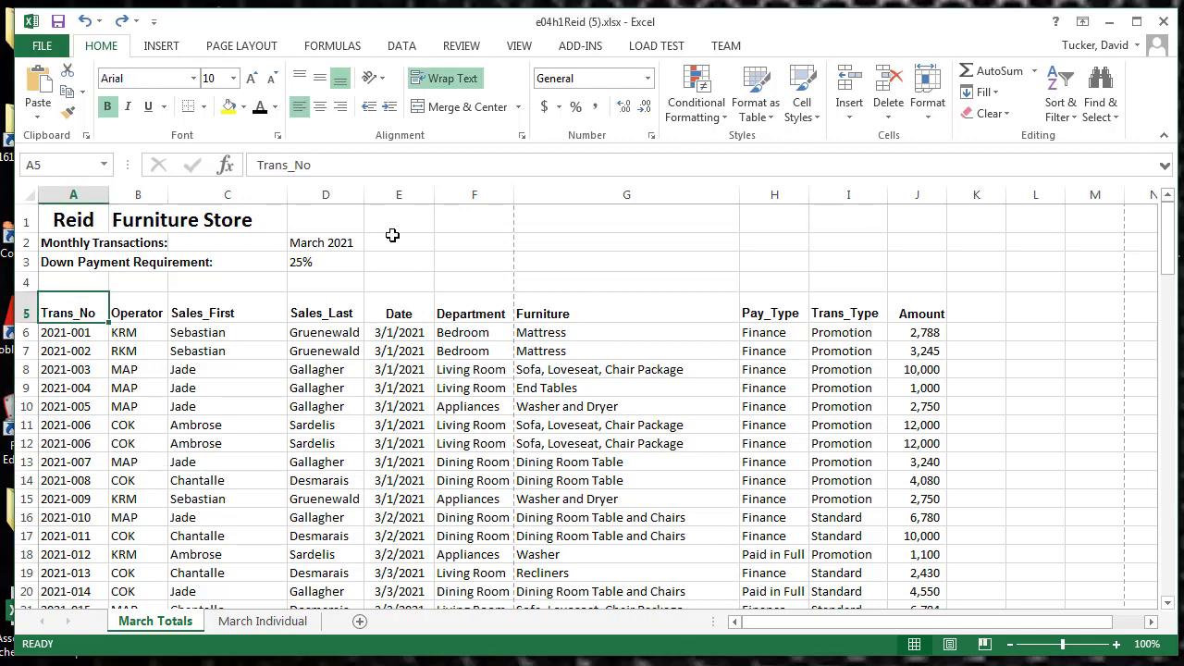
left_click(164, 48)
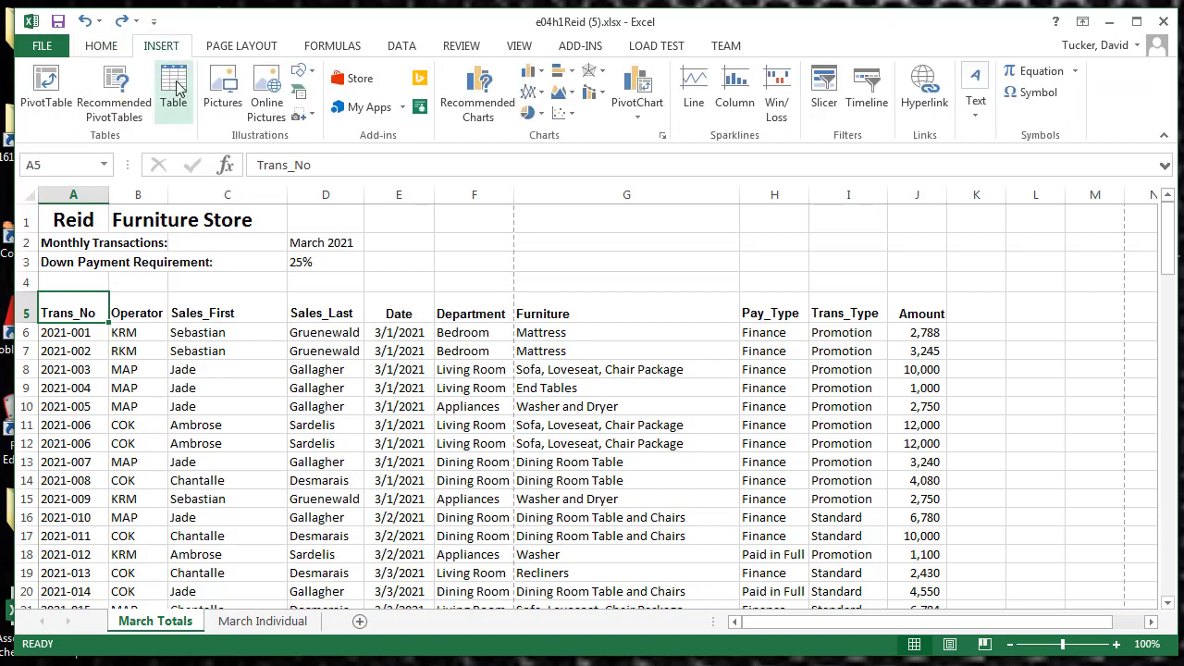
left_click(171, 89)
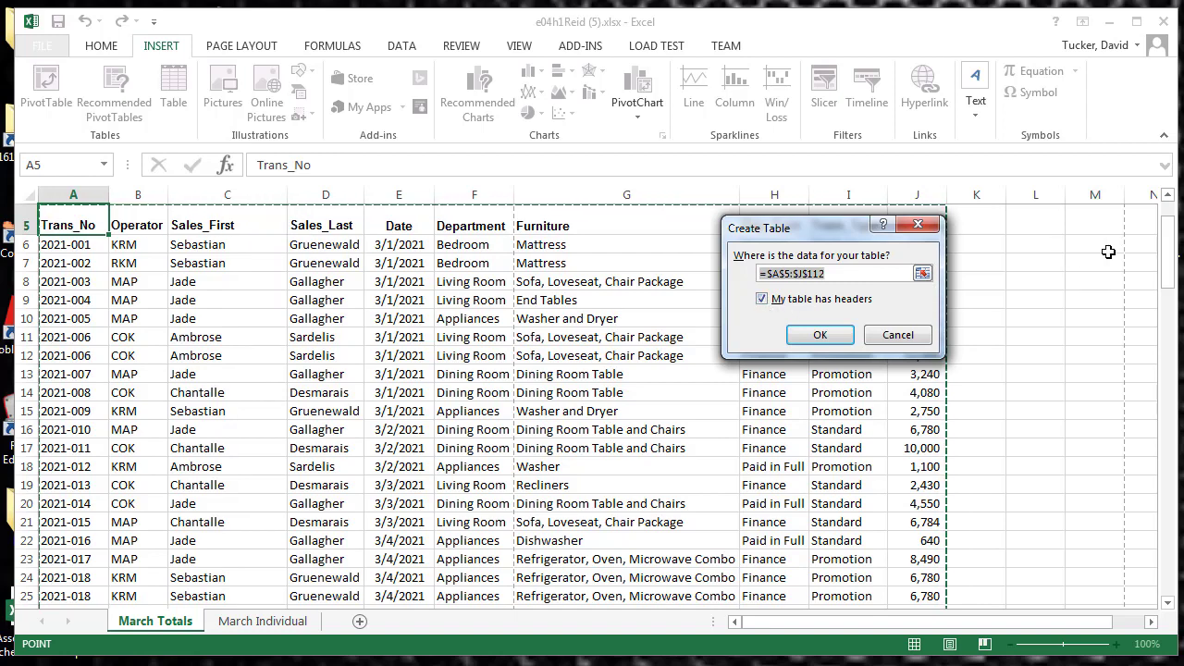
left_click_drag(1169, 256, 1171, 243)
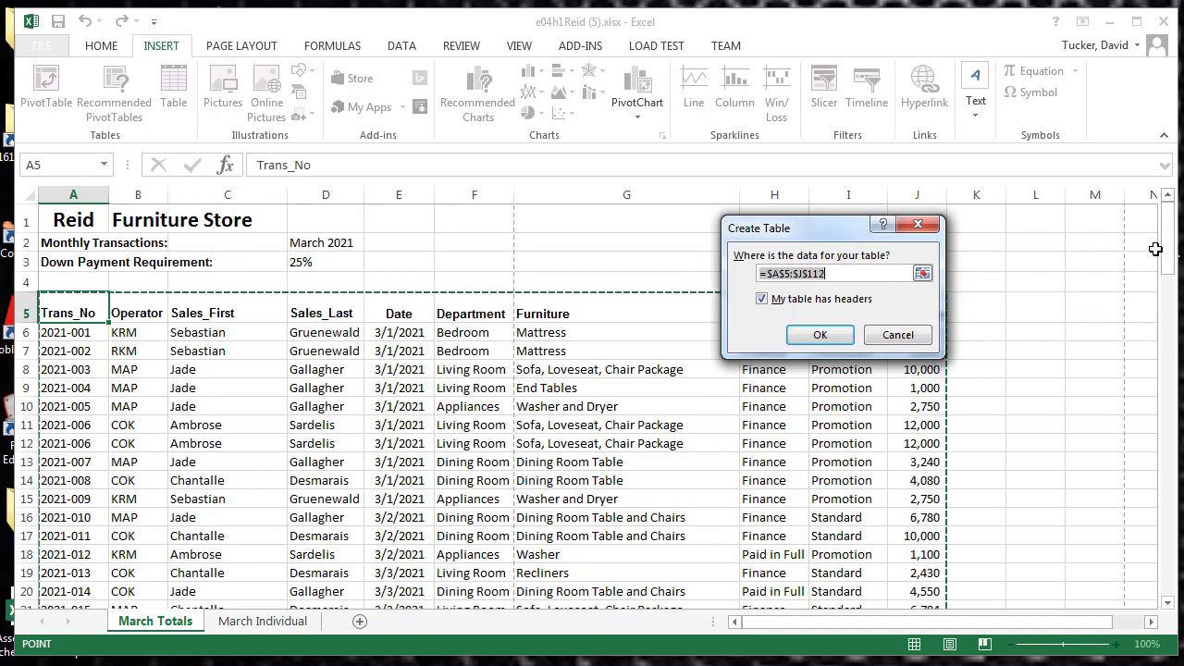
scroll(1063, 277, "down", 1)
left_click(821, 335)
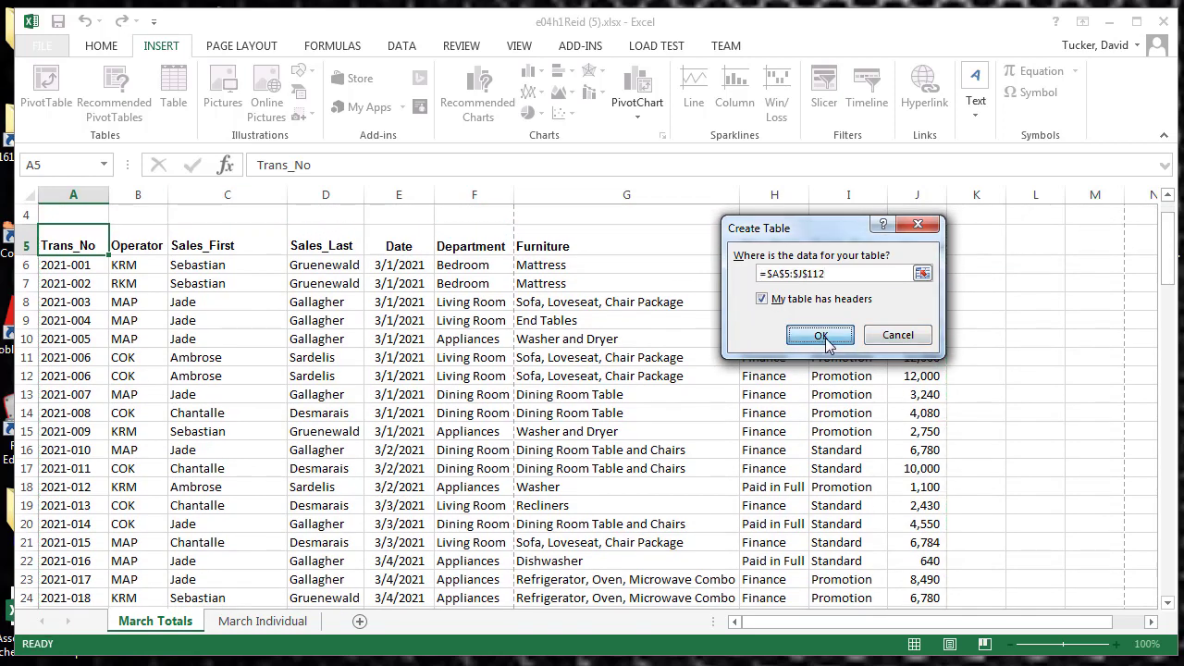
scroll(648, 379, "up", 1)
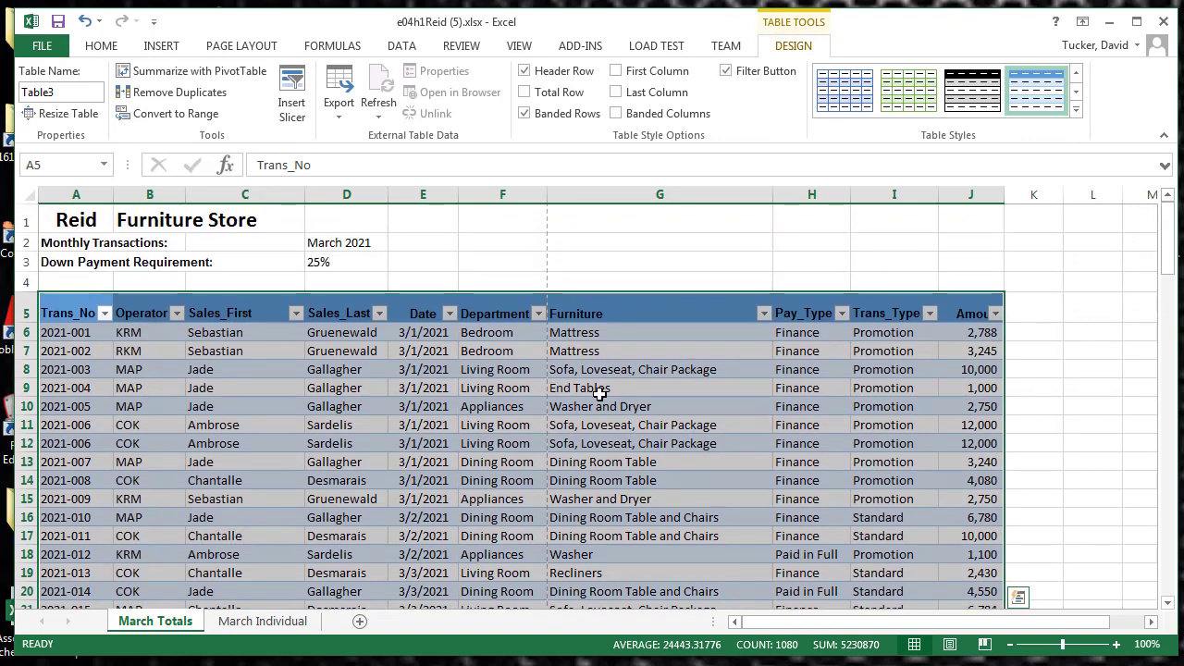
left_click(501, 405)
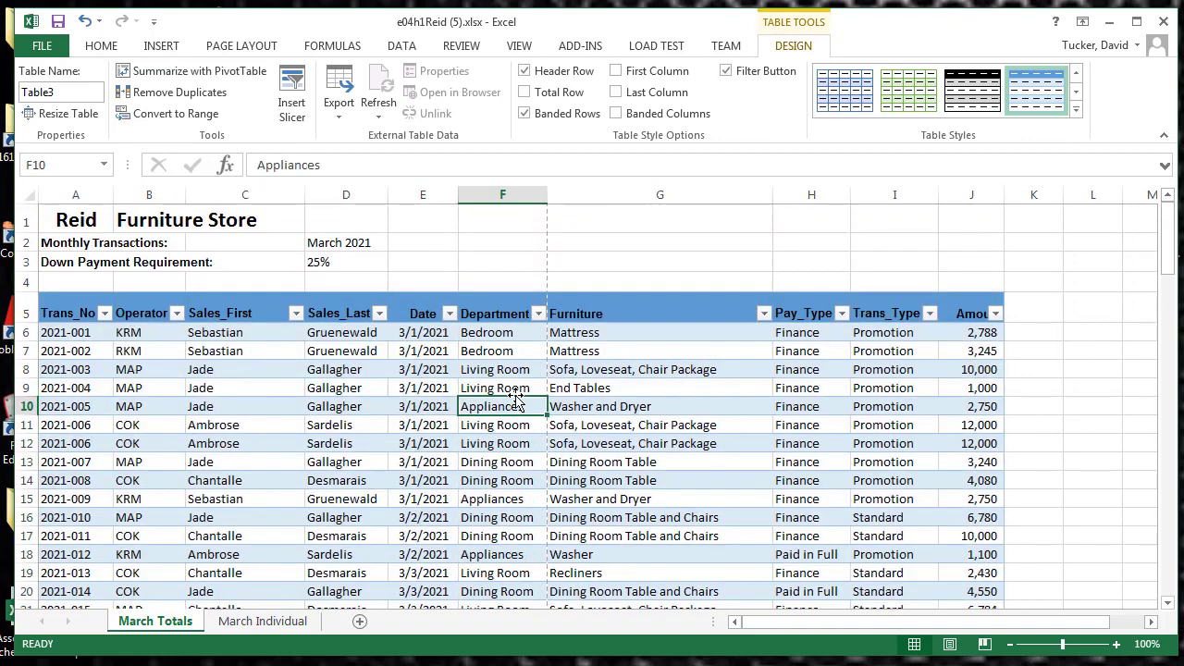
Filter the Operator column to show only KRM and look through the filtered rows
left_click(105, 314)
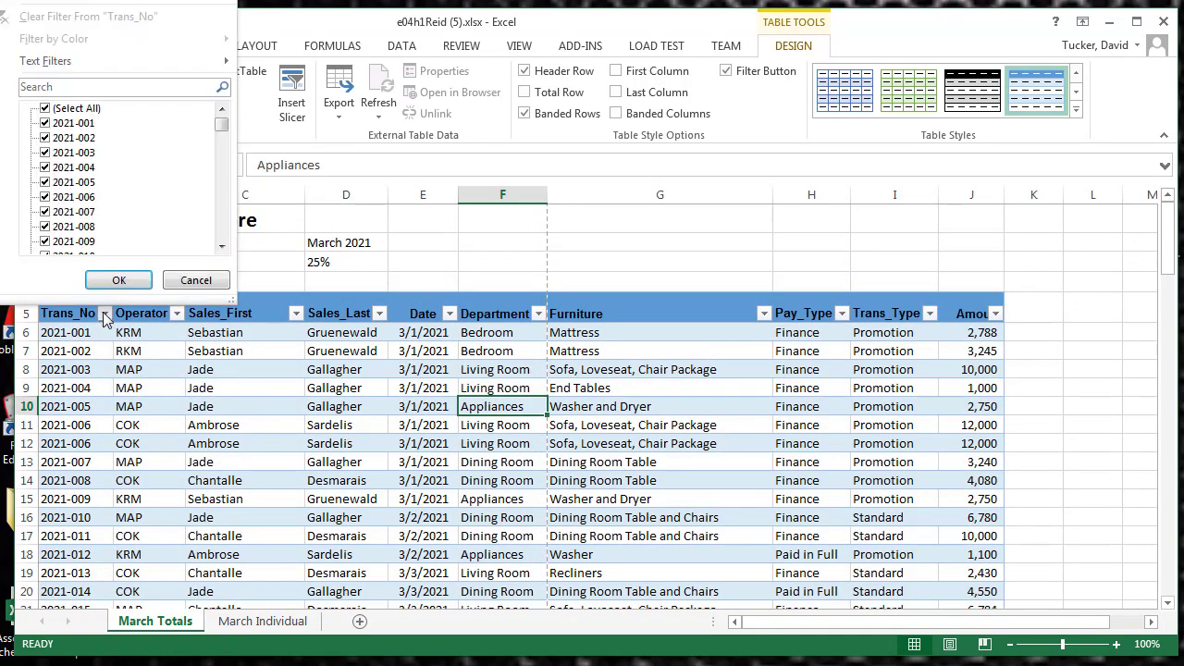
left_click(105, 316)
left_click(177, 315)
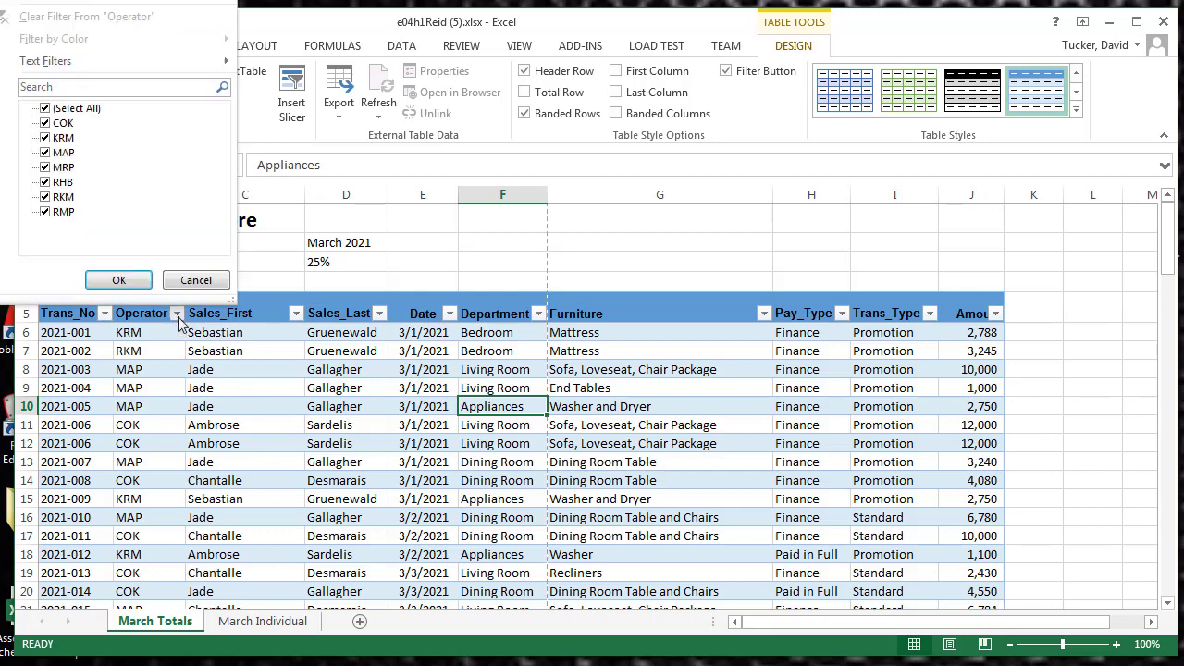
left_click(44, 108)
left_click(45, 138)
left_click(116, 281)
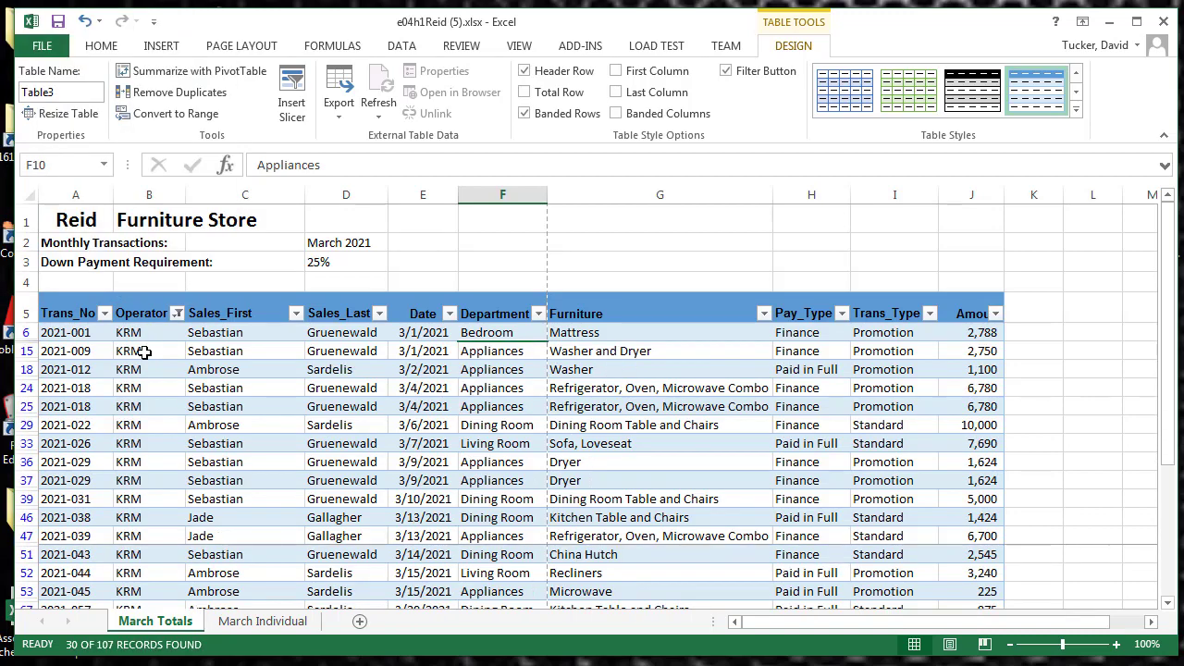
scroll(139, 426, "down", 7)
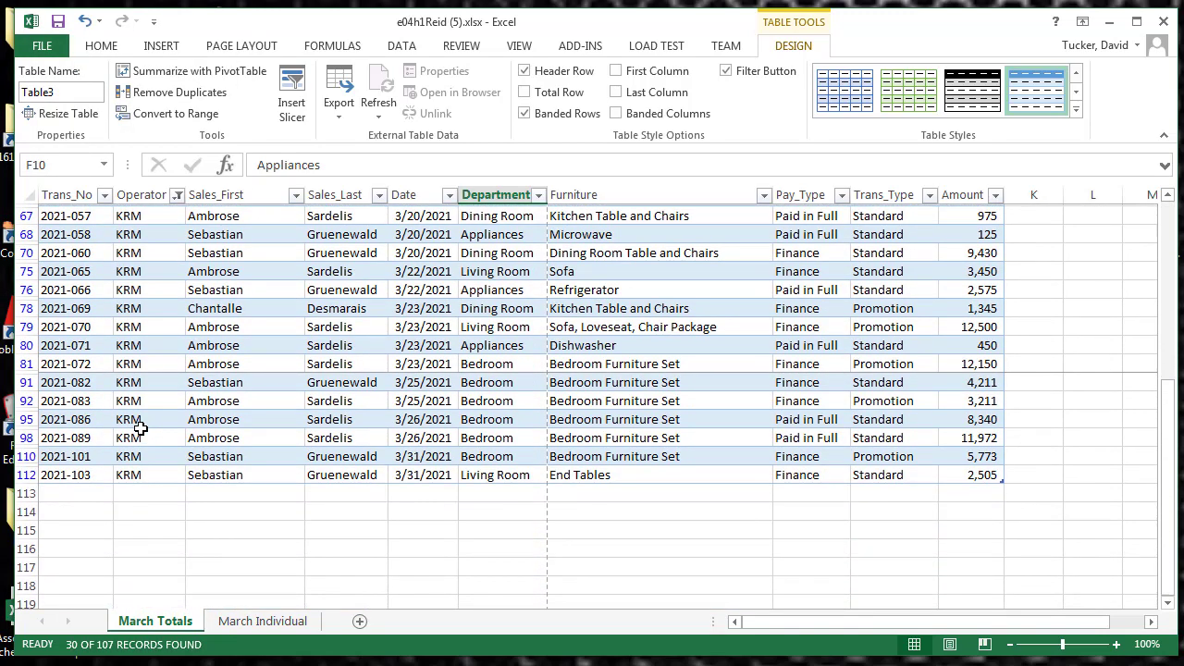
scroll(138, 425, "up", 7)
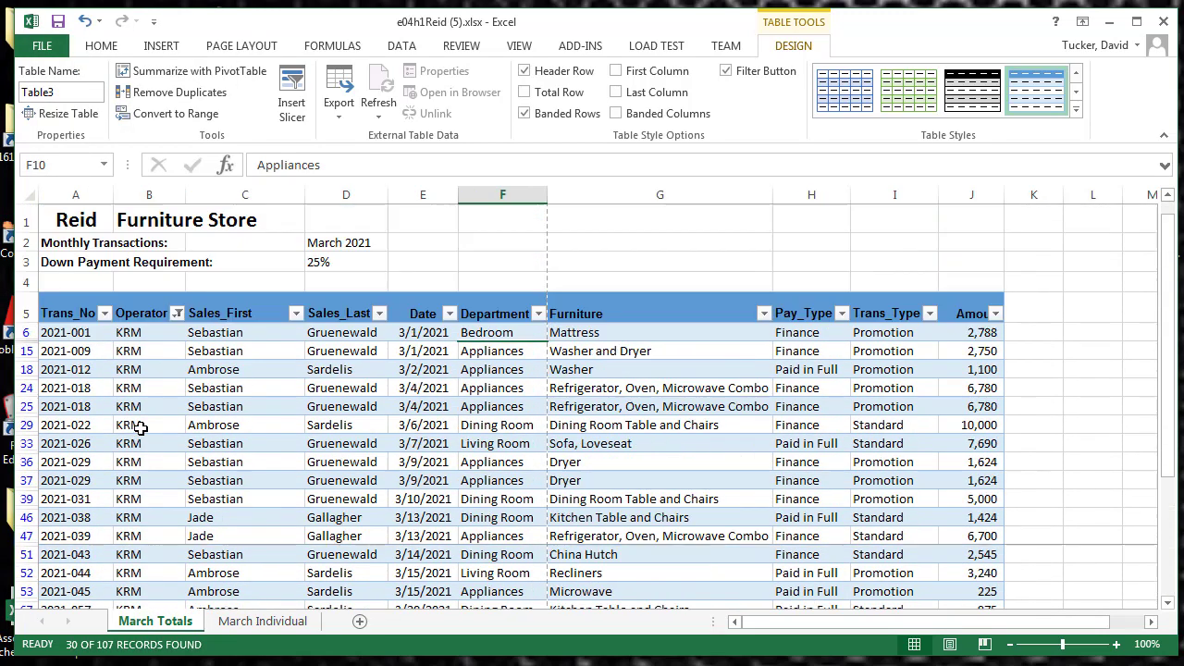
Show the transactions of all operators again in the Operator column filter
left_click(178, 315)
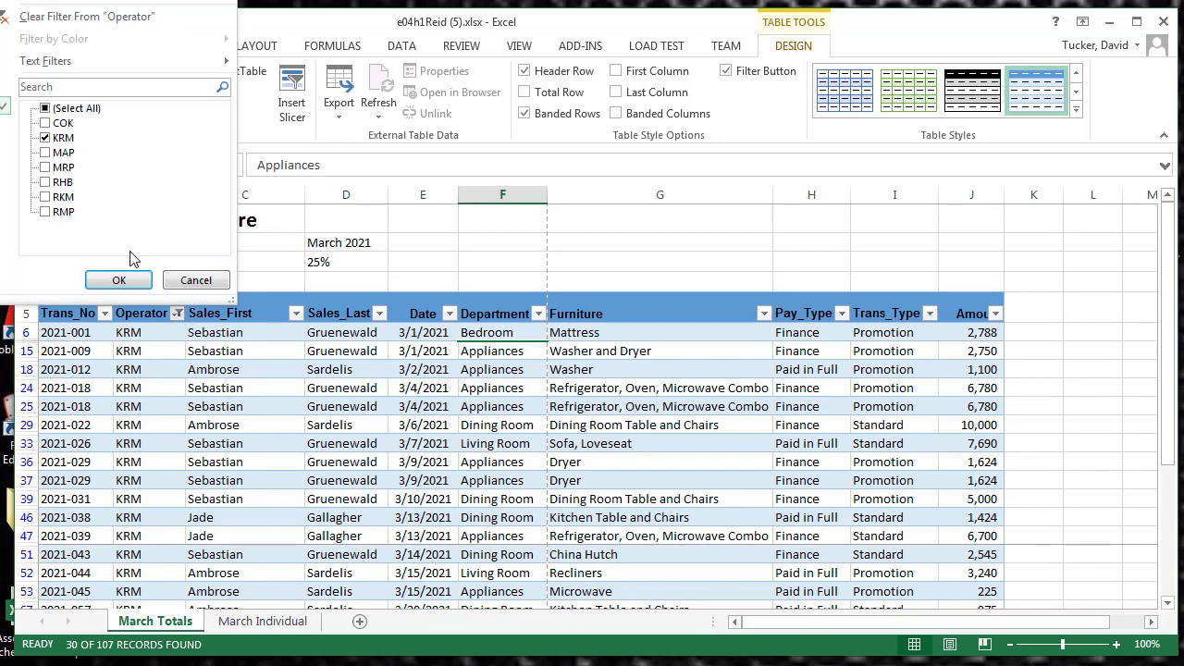
left_click(45, 109)
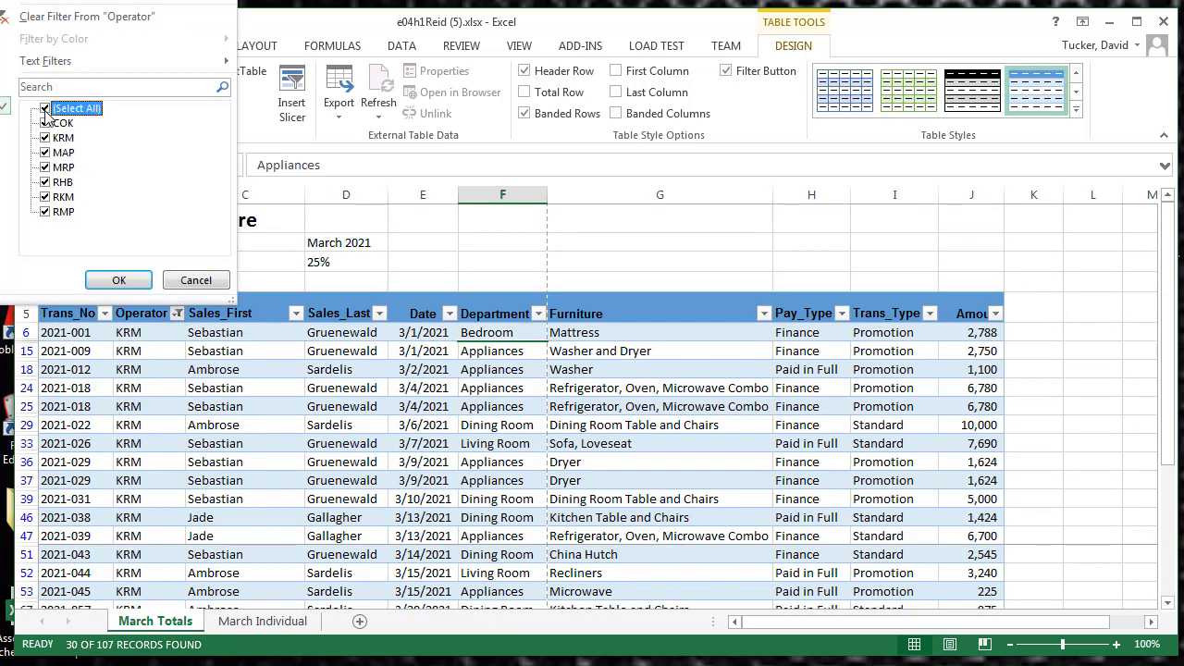
left_click(119, 281)
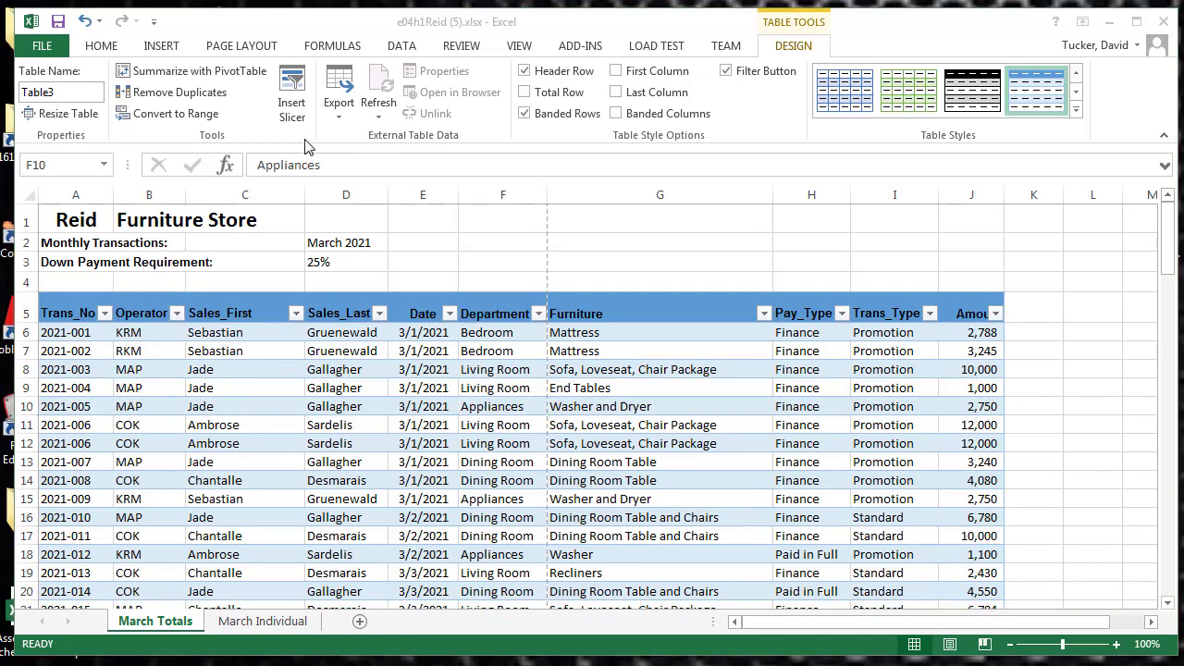
Rename the table as Totals
left_click(66, 90)
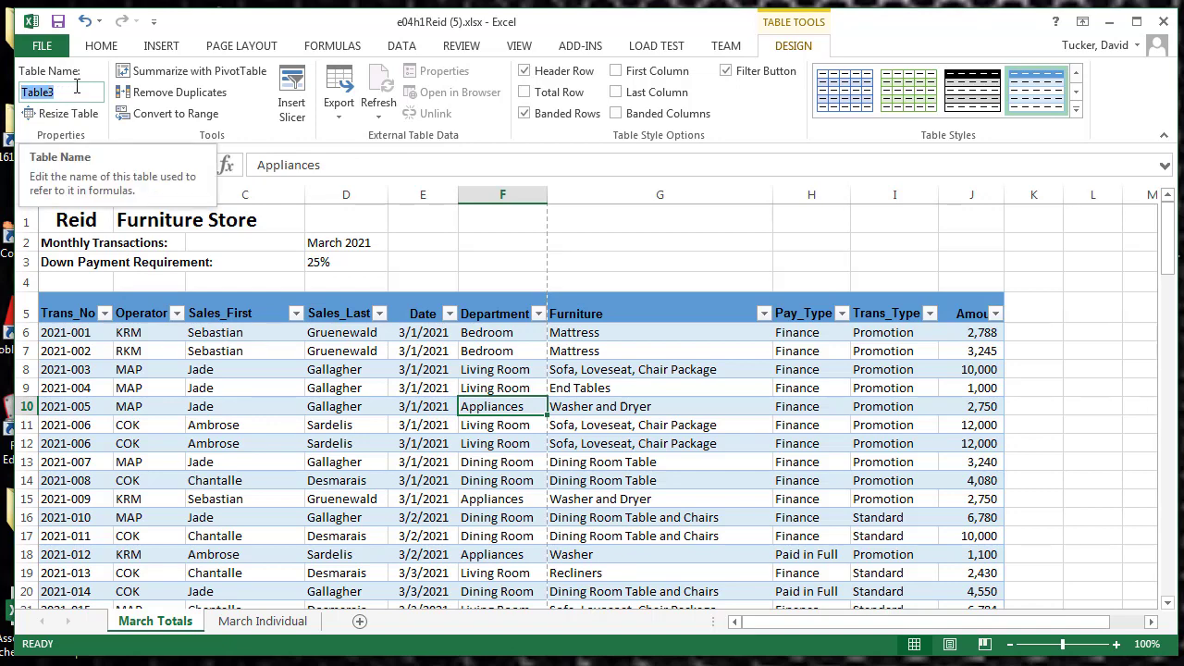
type("T")
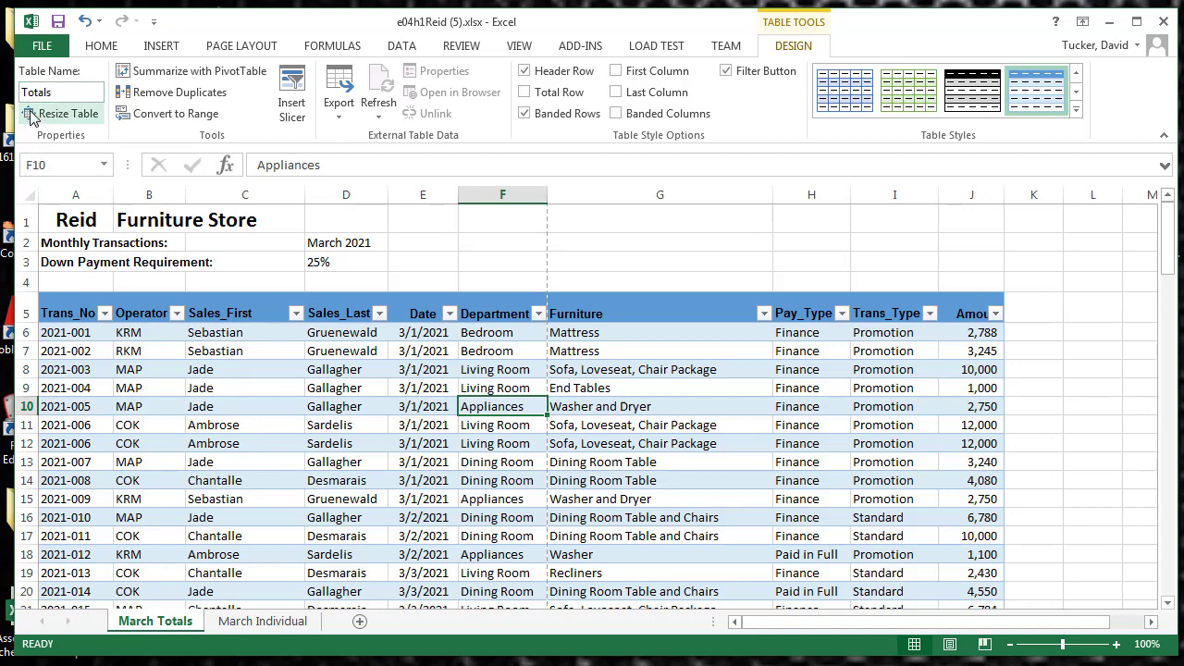
left_click(62, 97)
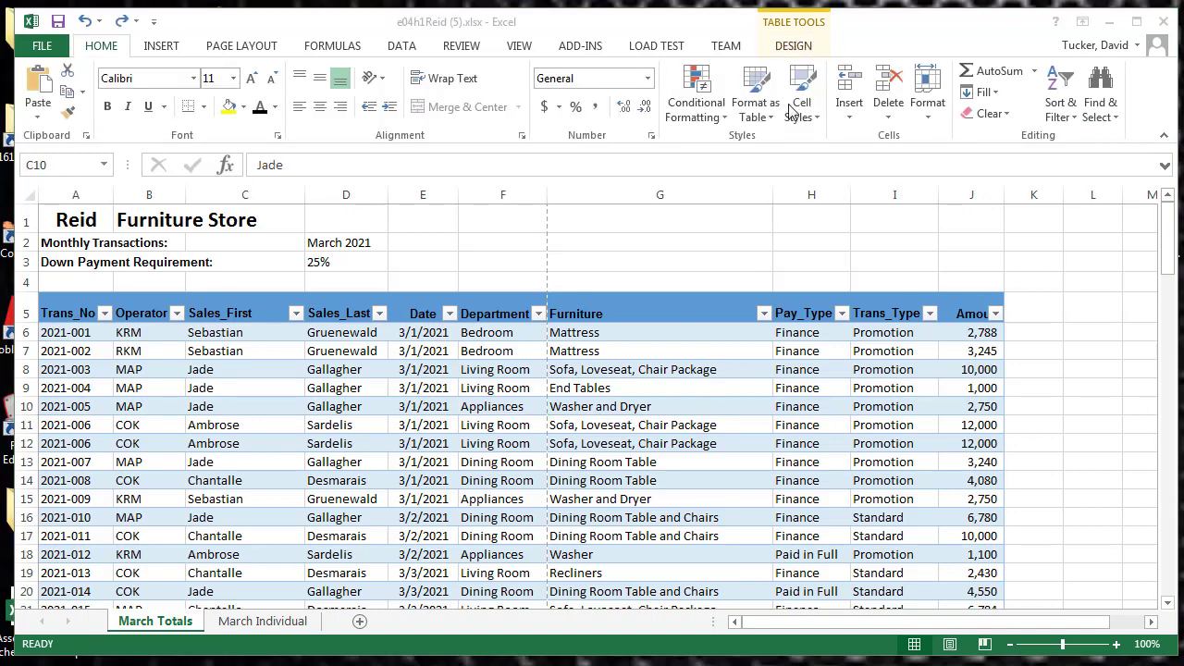
Delete the Operator column from the table
left_click(802, 46)
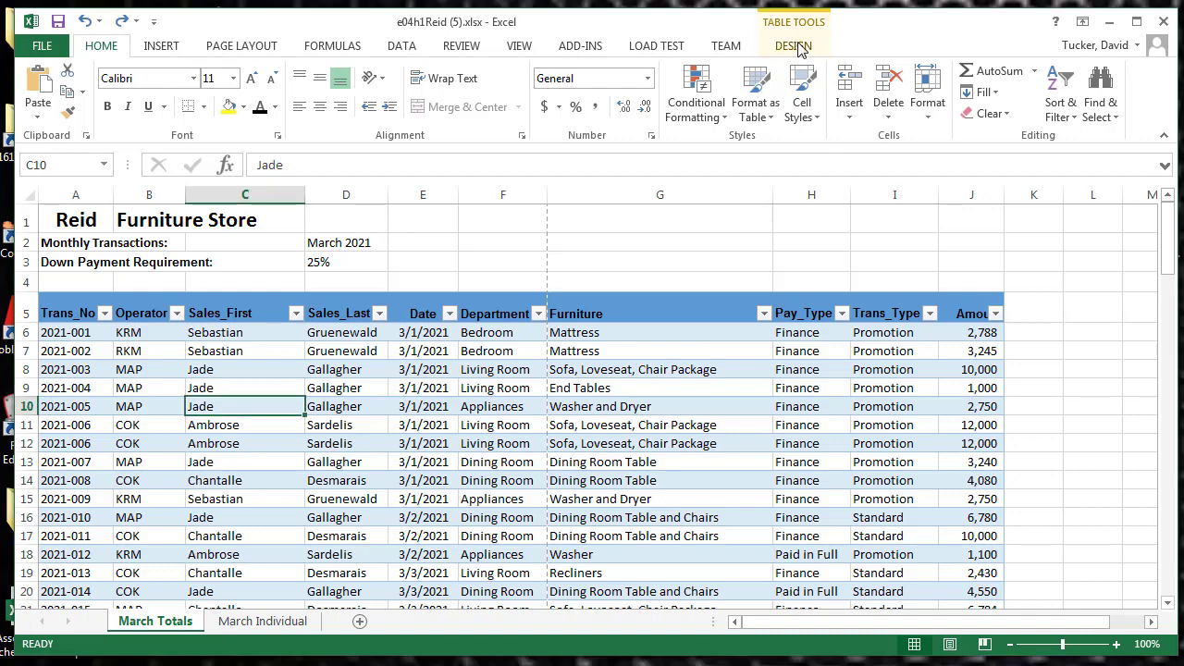
left_click(151, 369)
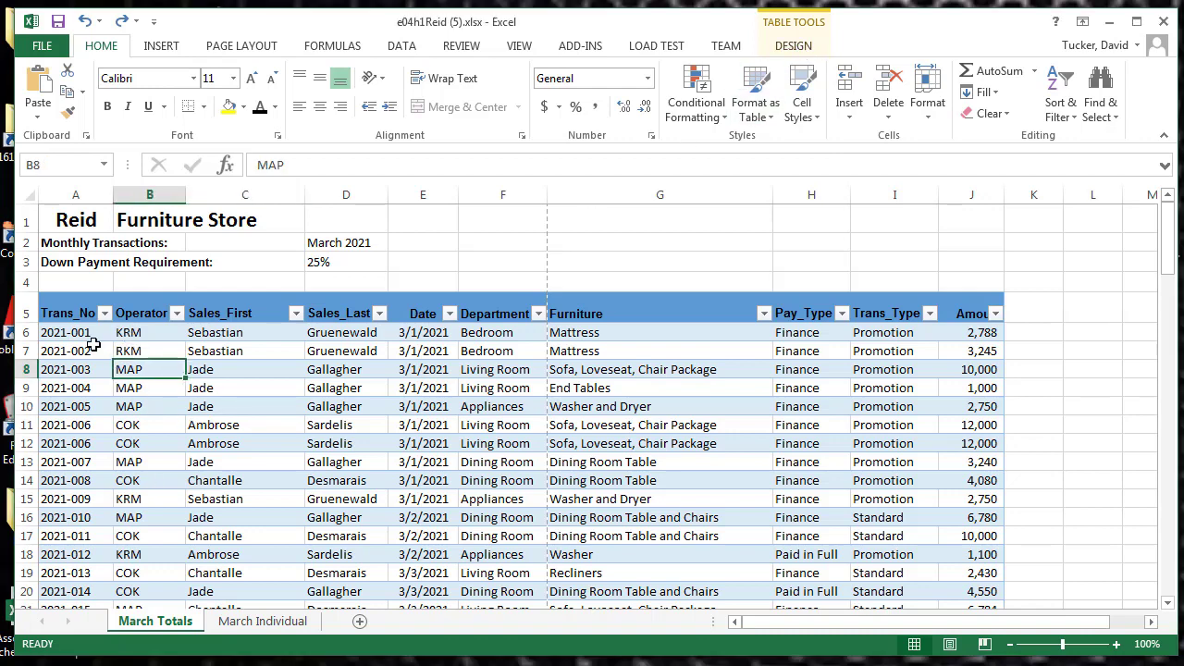
left_click(149, 381)
left_click(149, 369)
left_click(888, 116)
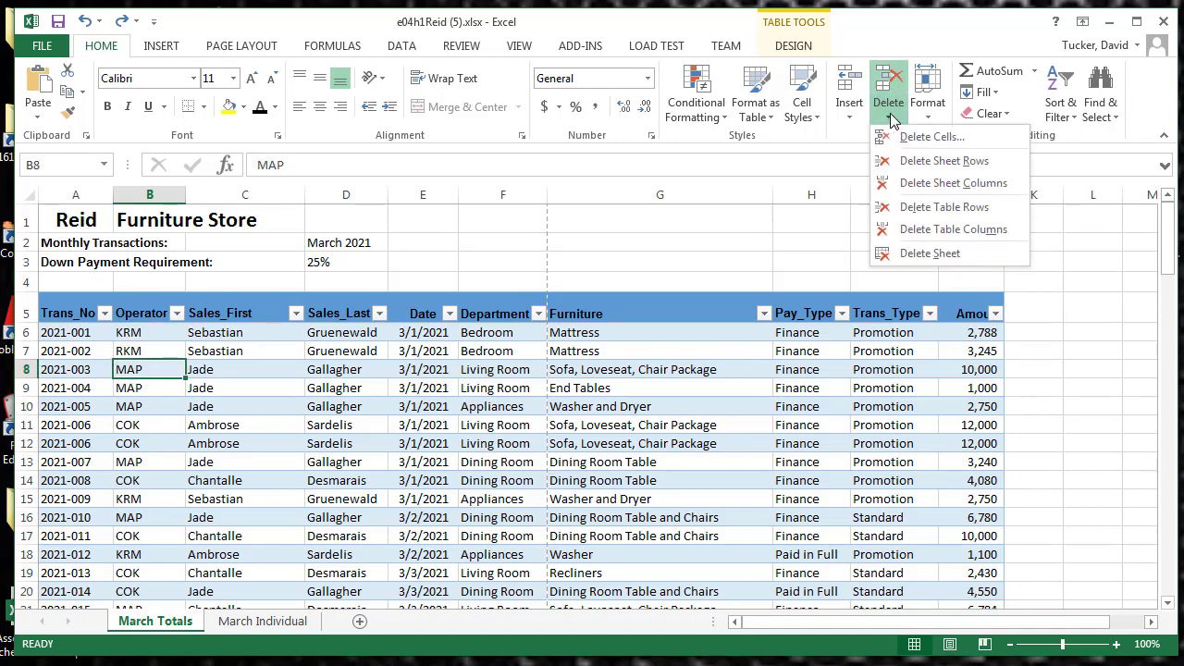
left_click(951, 237)
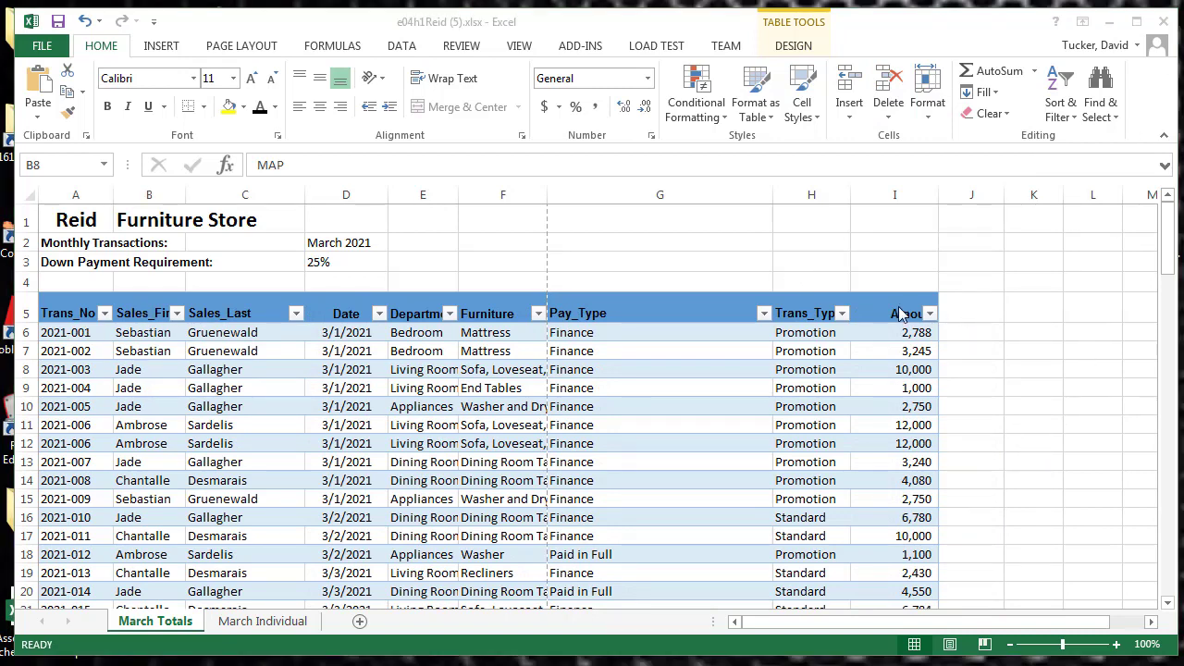
Add a new table column after Amount by entering the heading Down_Pay in cell J5
left_click(954, 302)
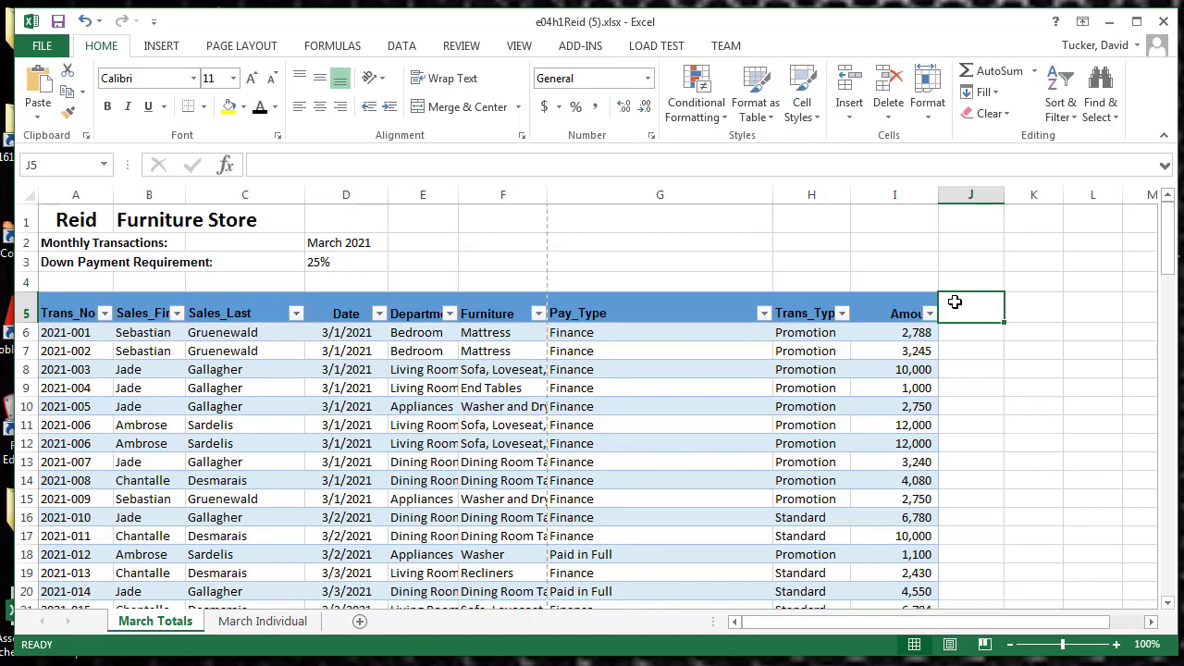
left_click(385, 167)
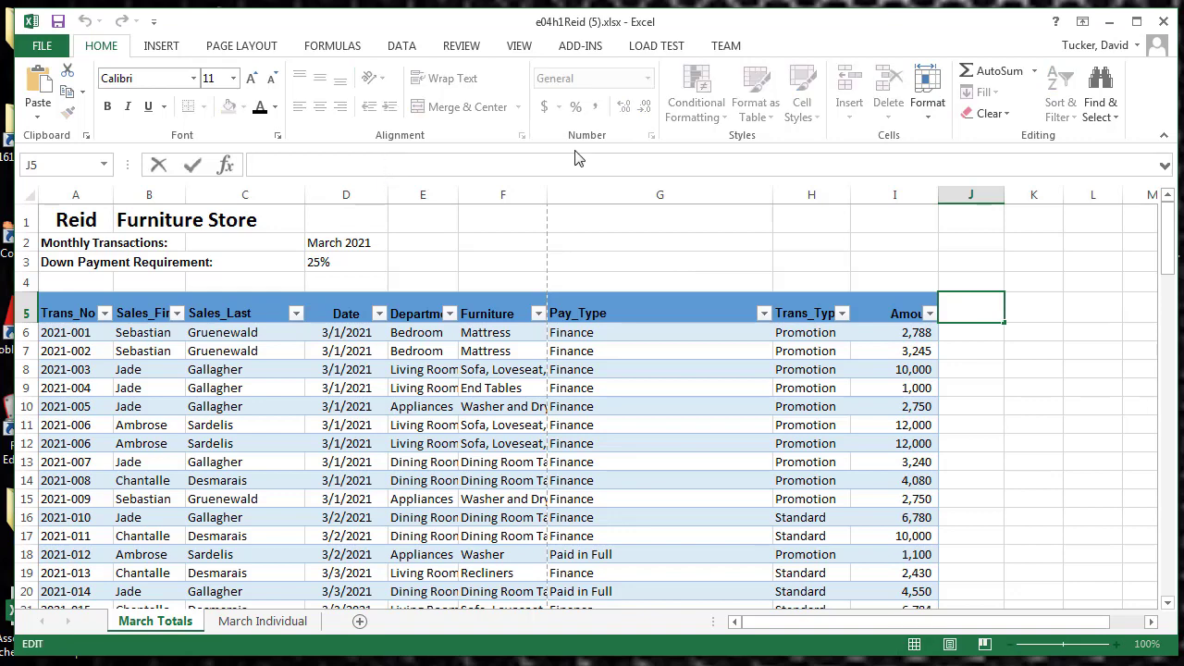
type("Down_Pay")
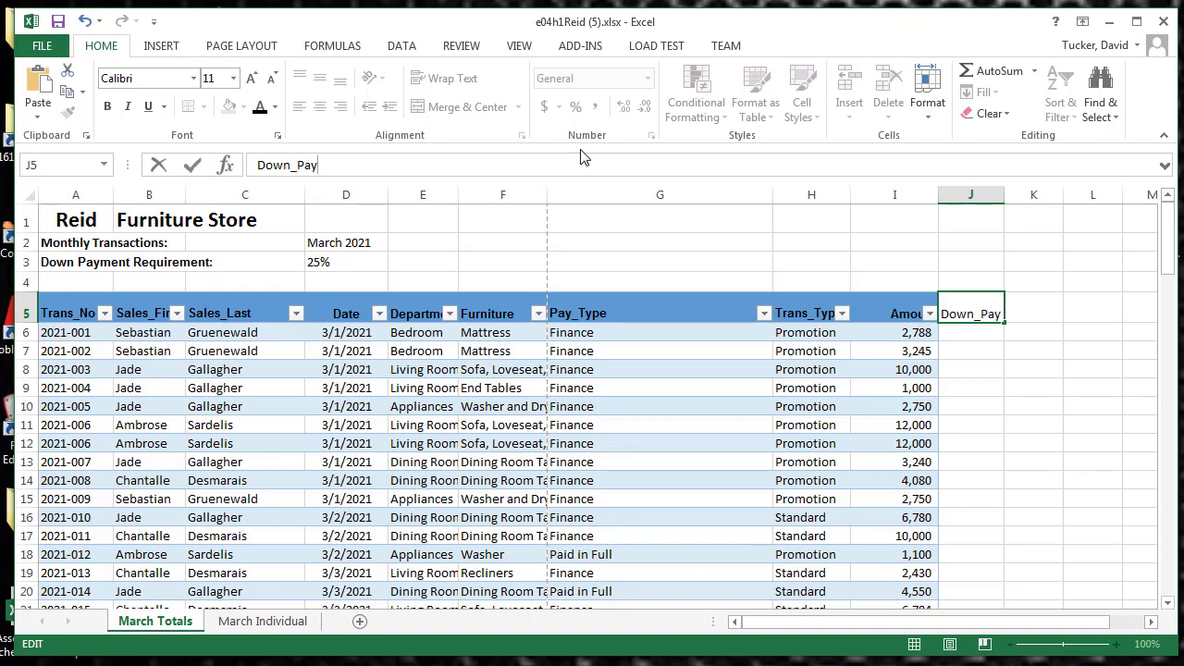
left_click(192, 167)
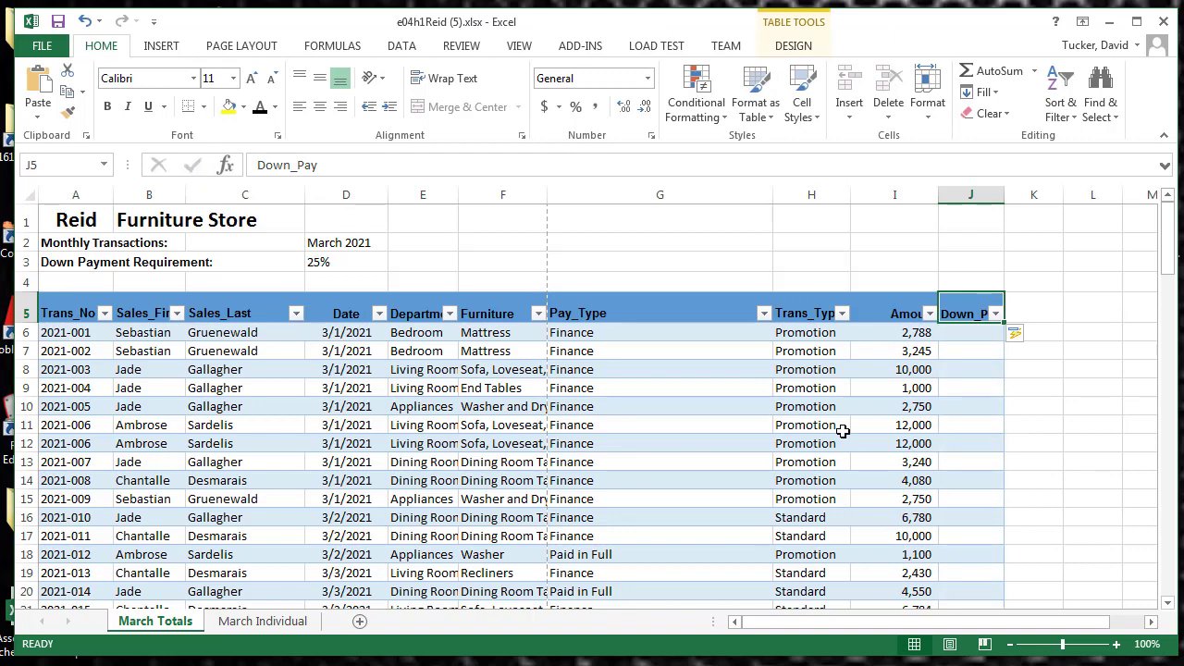
Add a table column after Down_Pay by entering the heading Owed in cell K5
left_click(1032, 304)
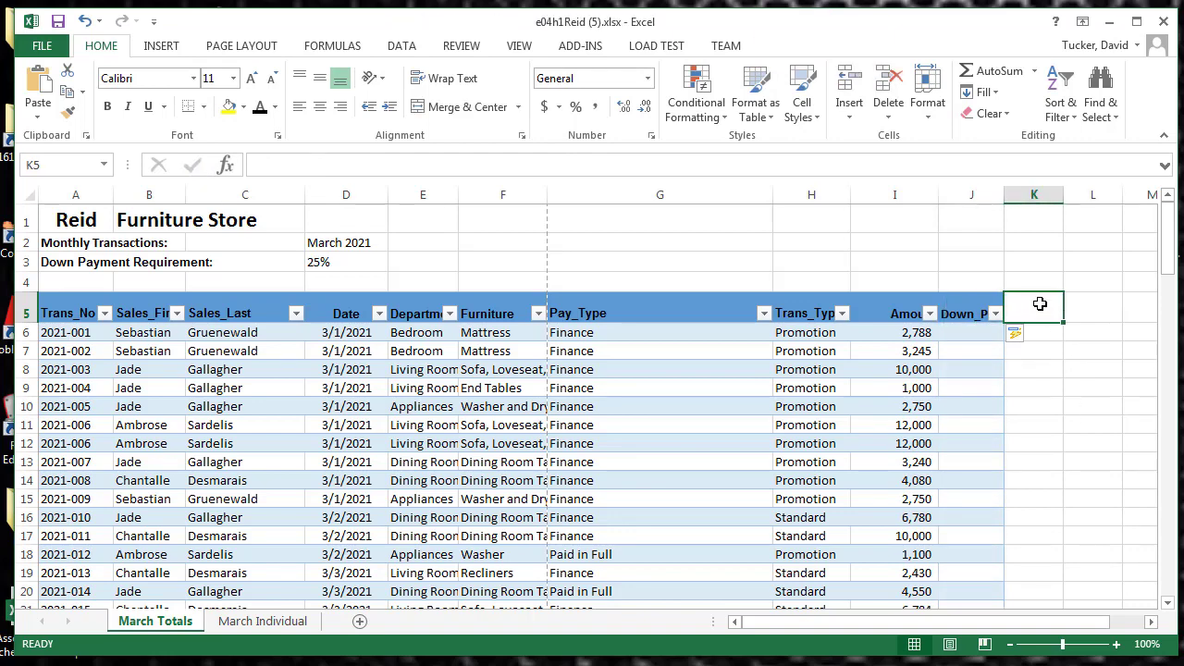
type("Owe")
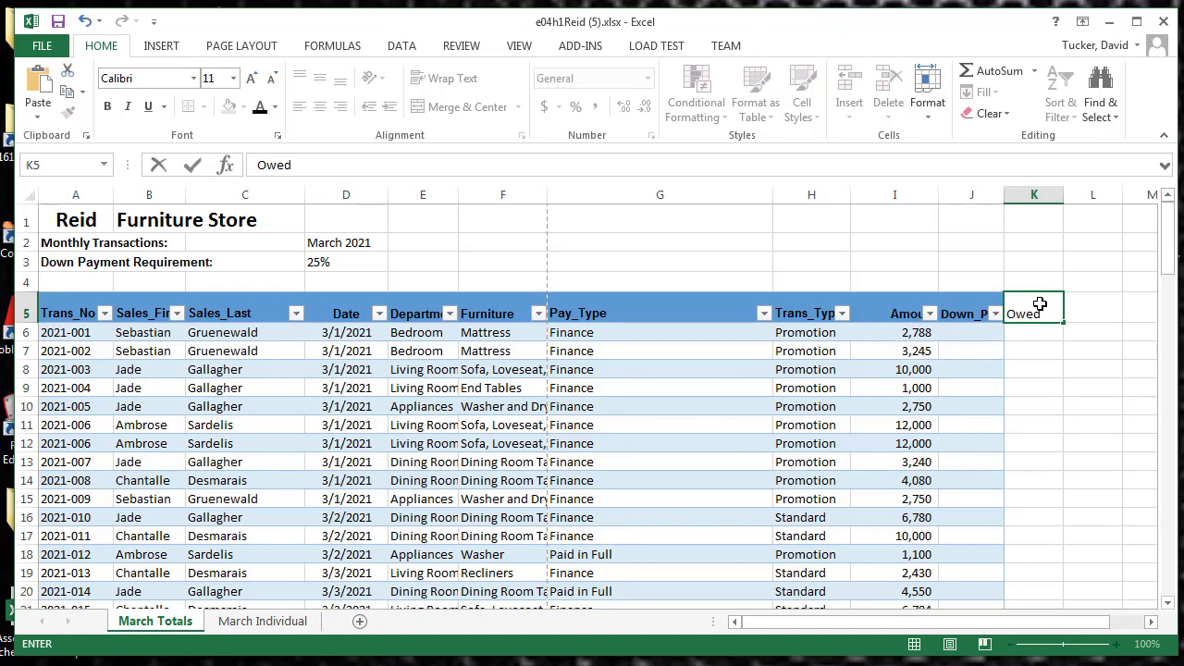
type("d")
left_click(193, 164)
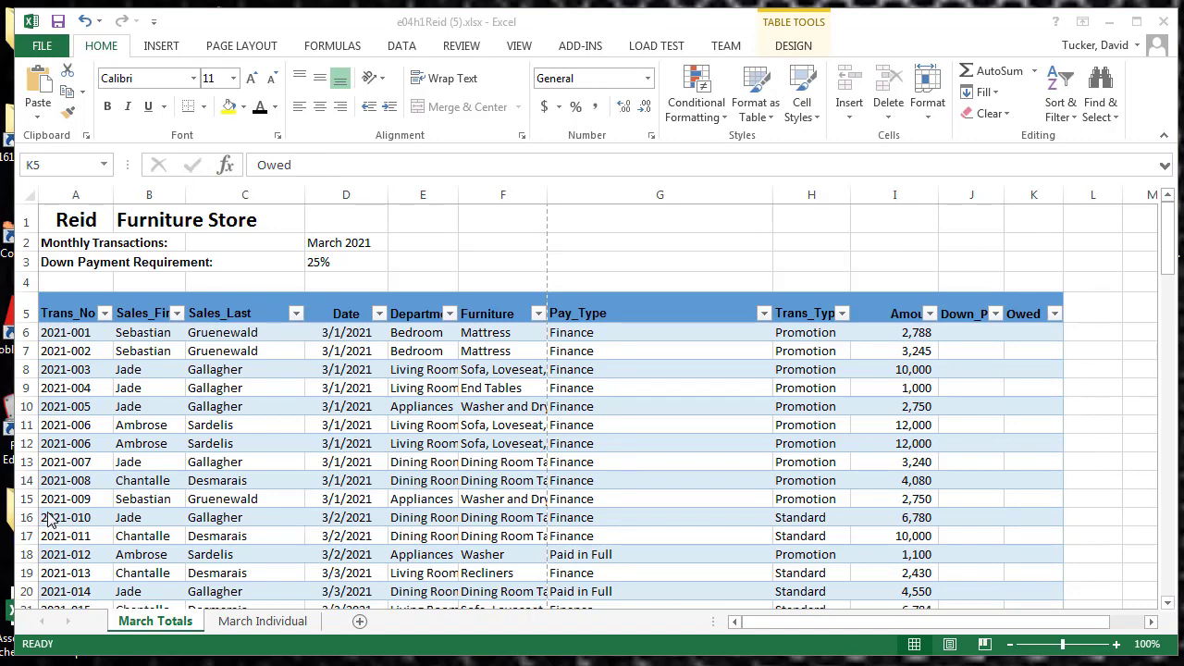
Insert a blank row above row 12 of the table and undo the insertion
left_click(20, 443)
right_click(20, 443)
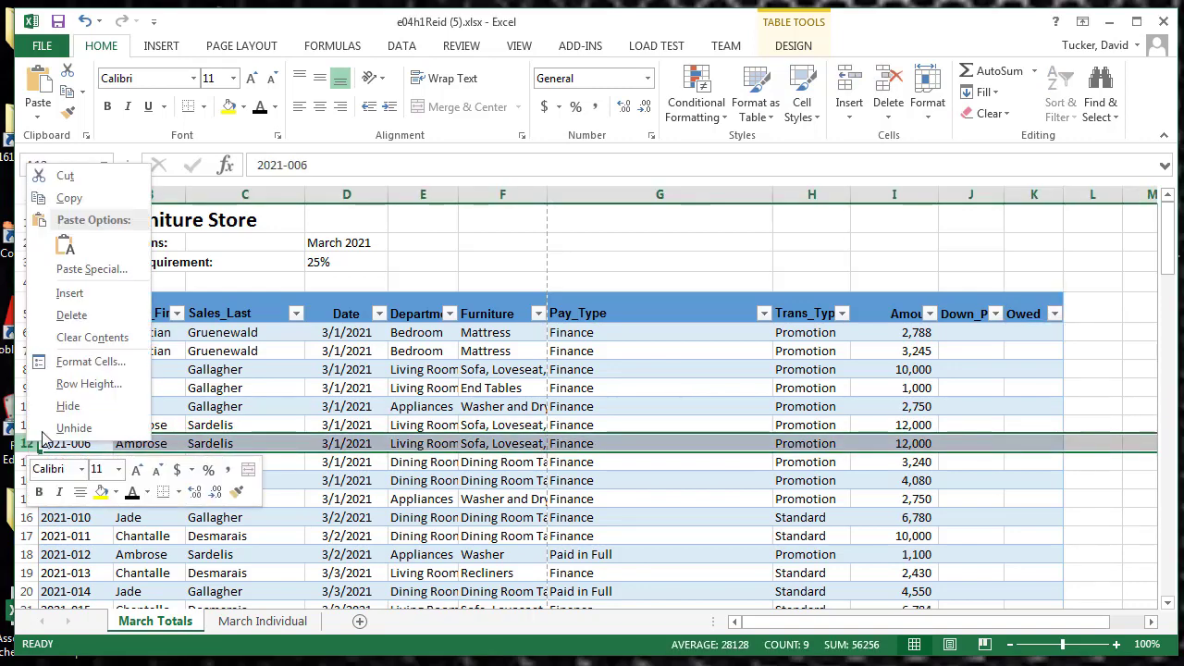
left_click(69, 294)
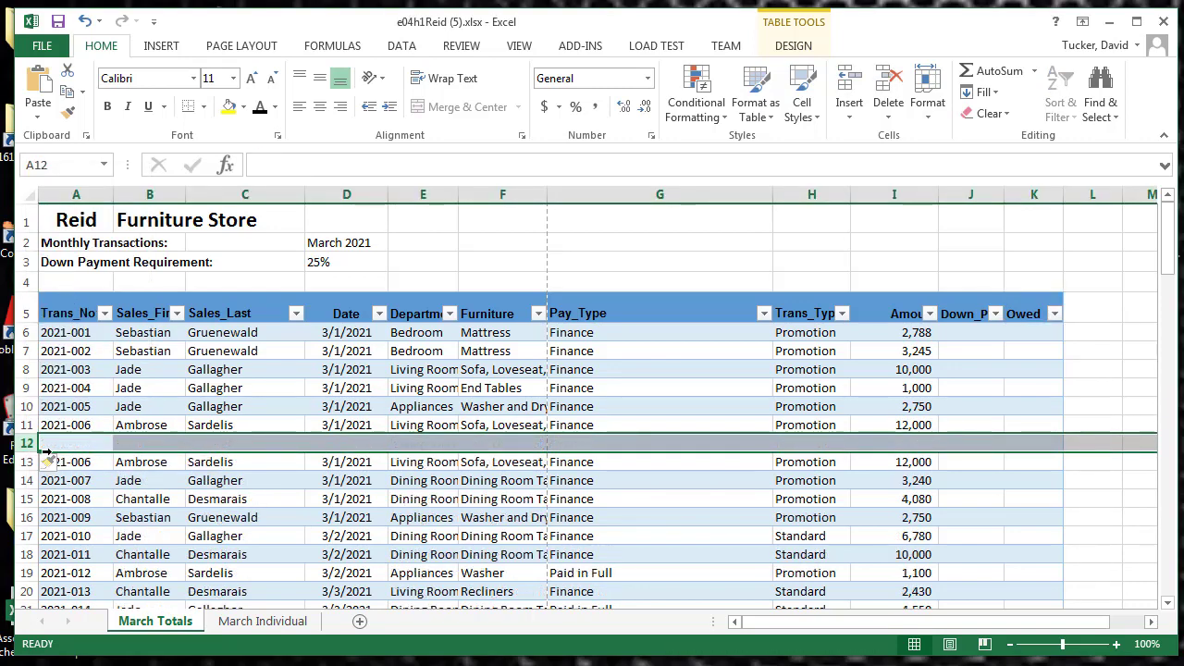
left_click(84, 24)
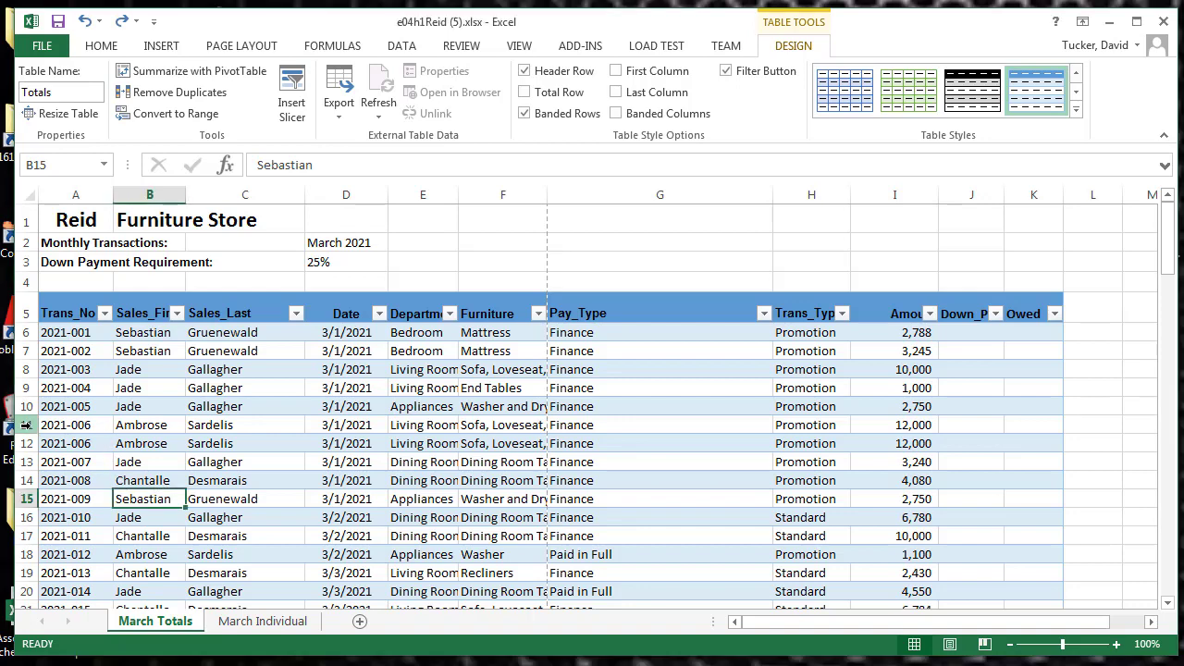
Remove the duplicate transaction records from the Totals table, comparing all columns
left_click_drag(26, 424, 32, 444)
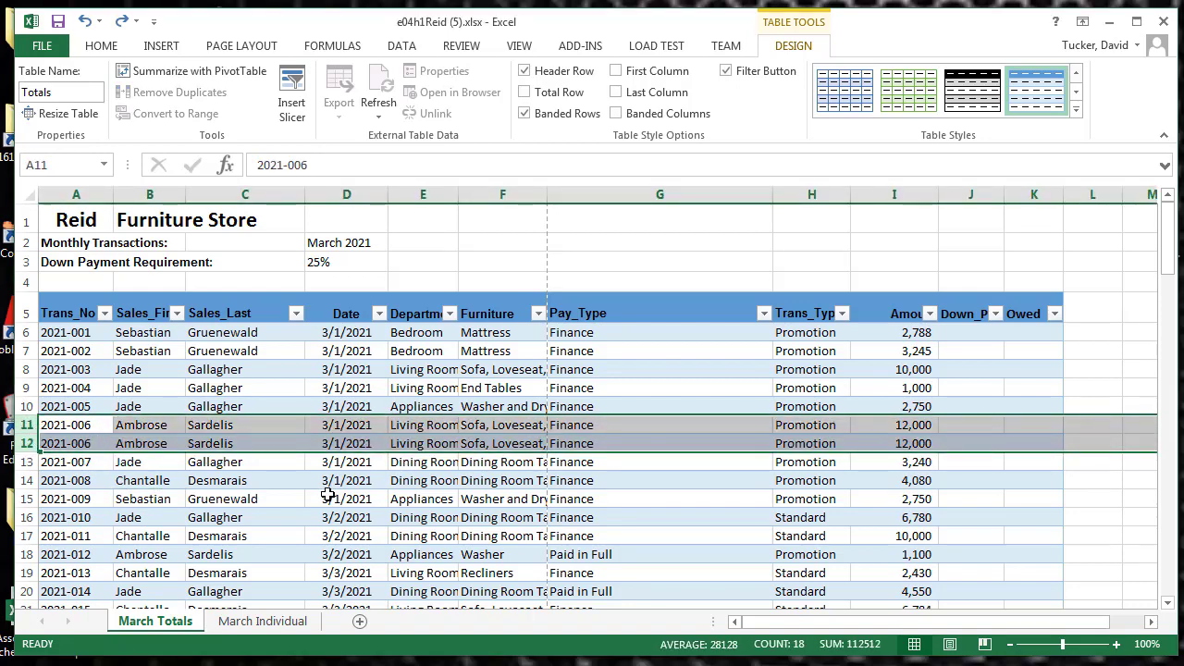
left_click(268, 516)
scroll(268, 516, "down", 4)
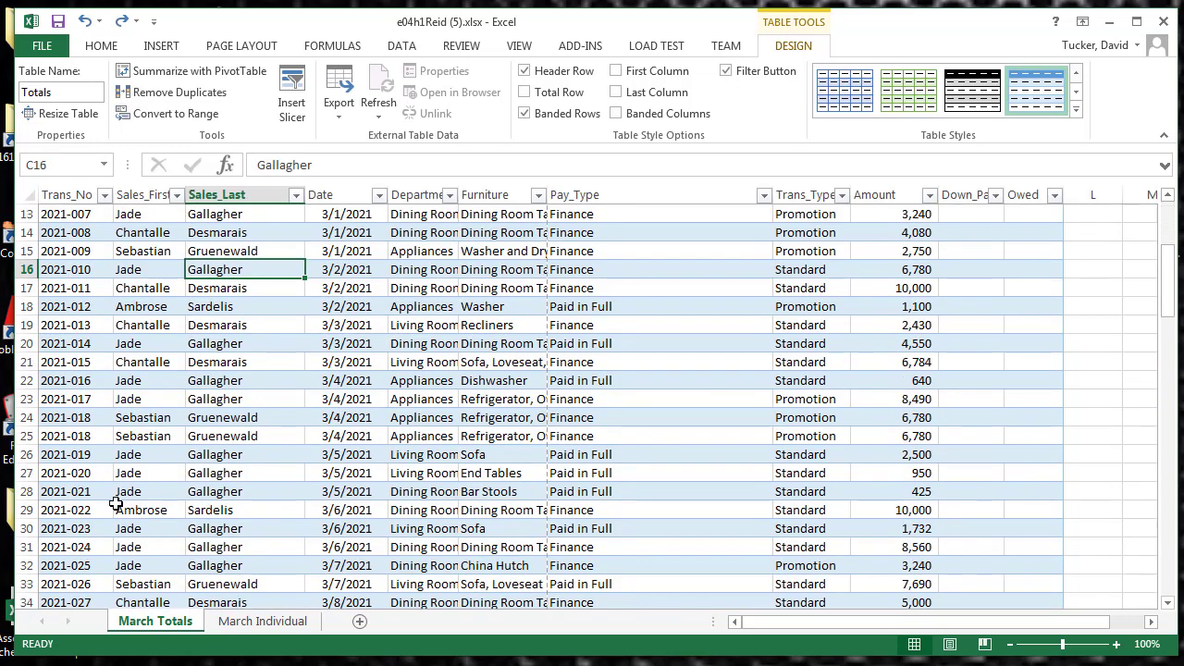
scroll(90, 421, "up", 4)
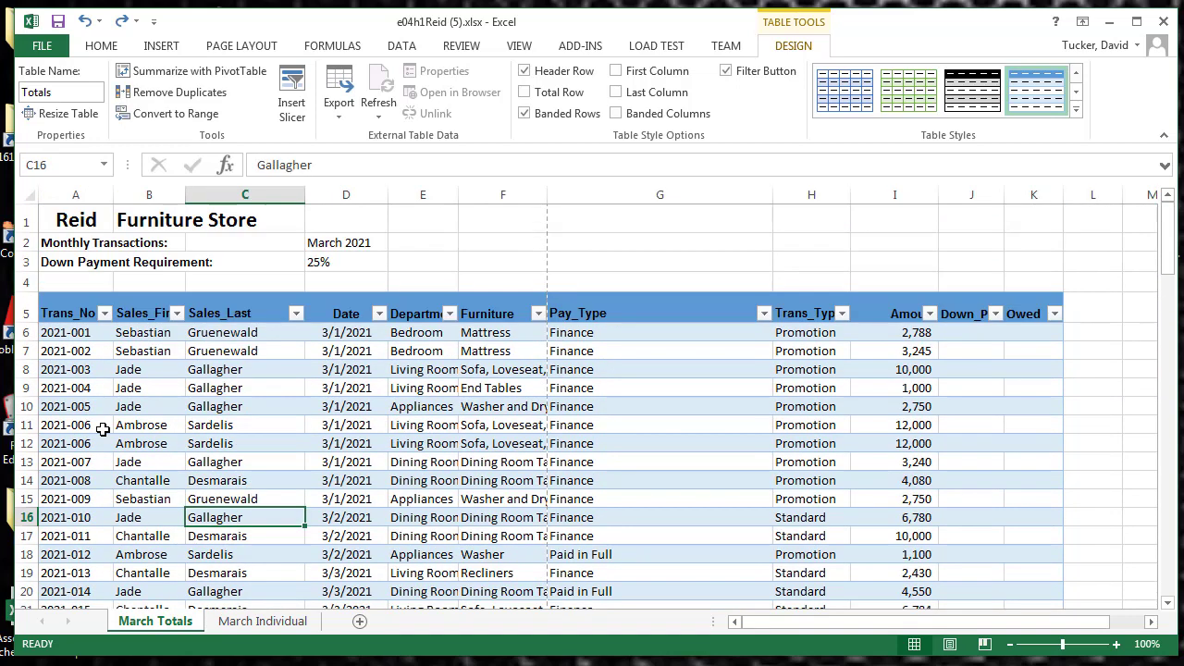
left_click(94, 372)
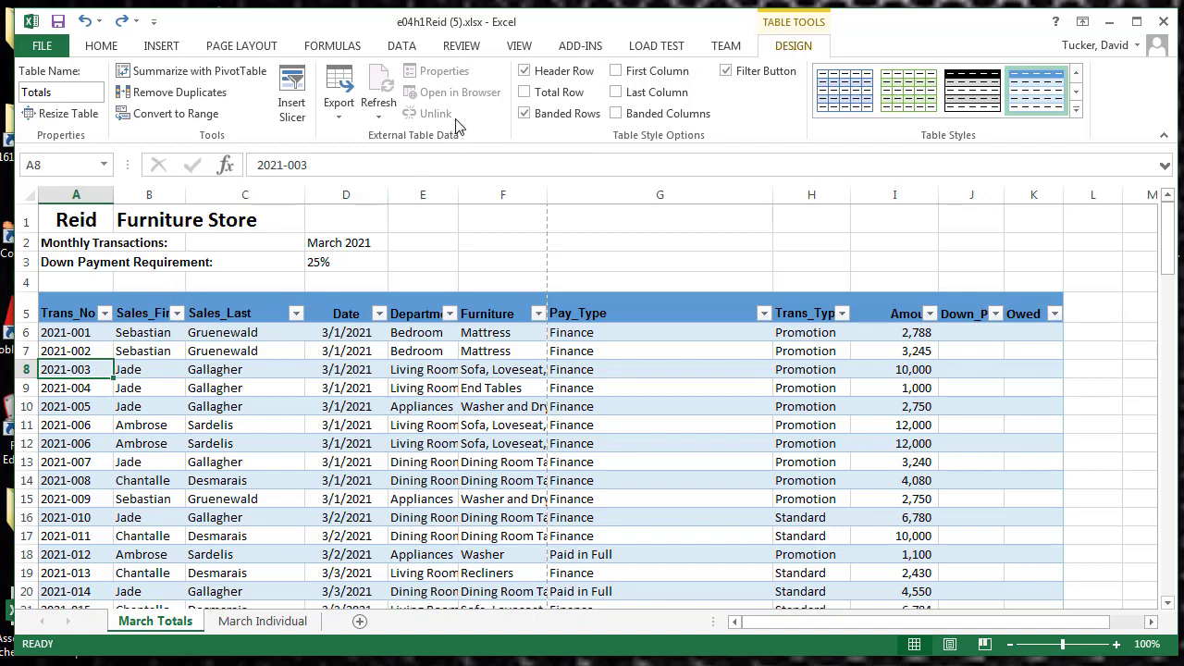
left_click(177, 92)
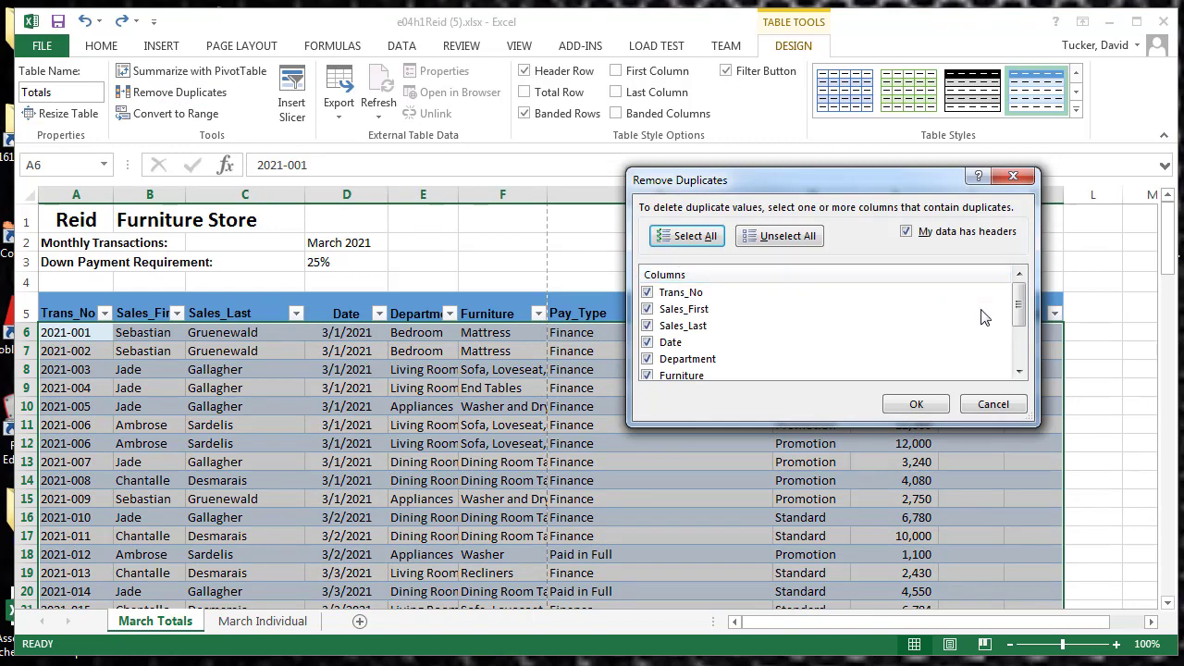
left_click(914, 407)
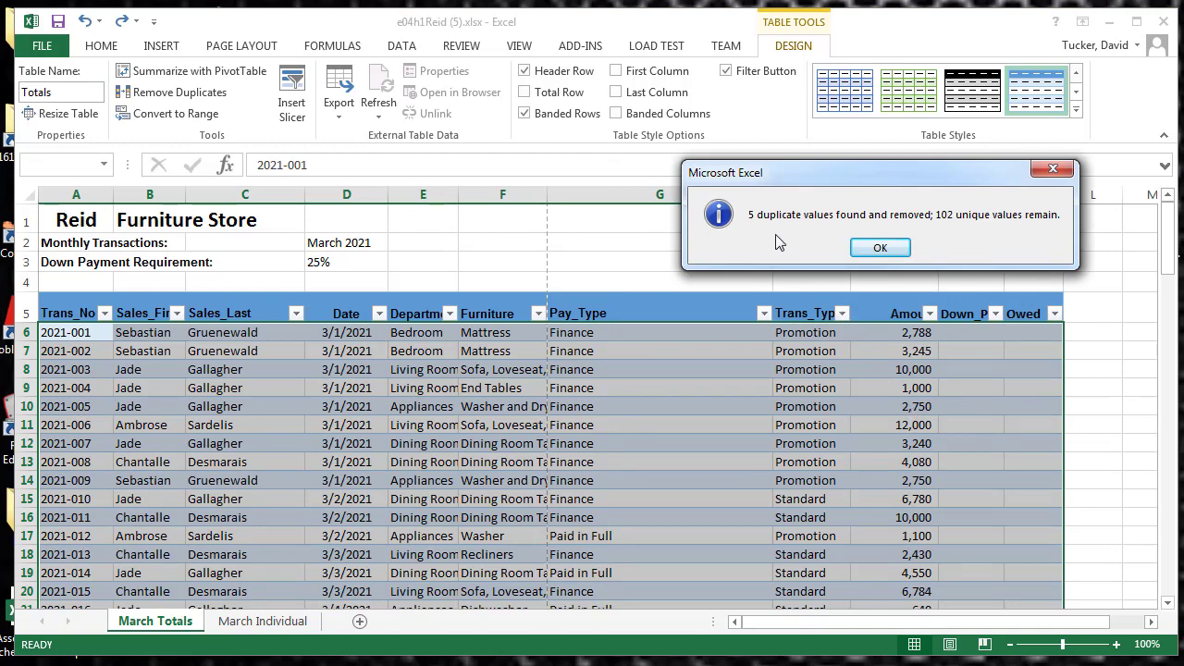
left_click(894, 250)
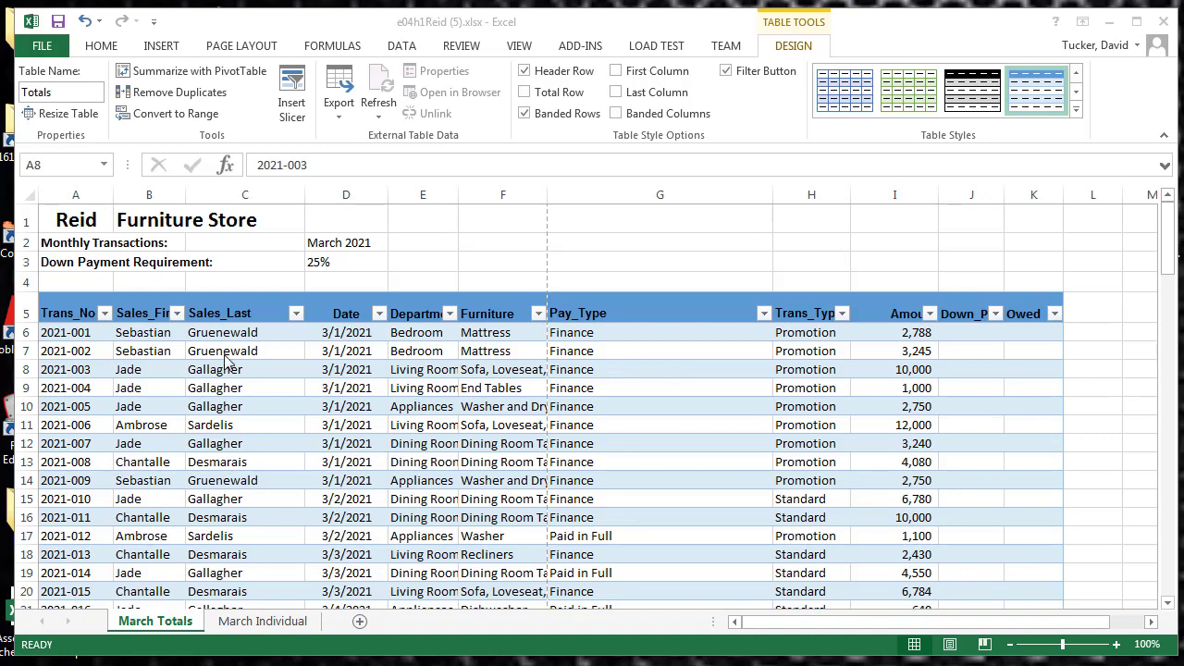
Apply the orange style with a solid header row from the Light table styles to the table
left_click(1075, 113)
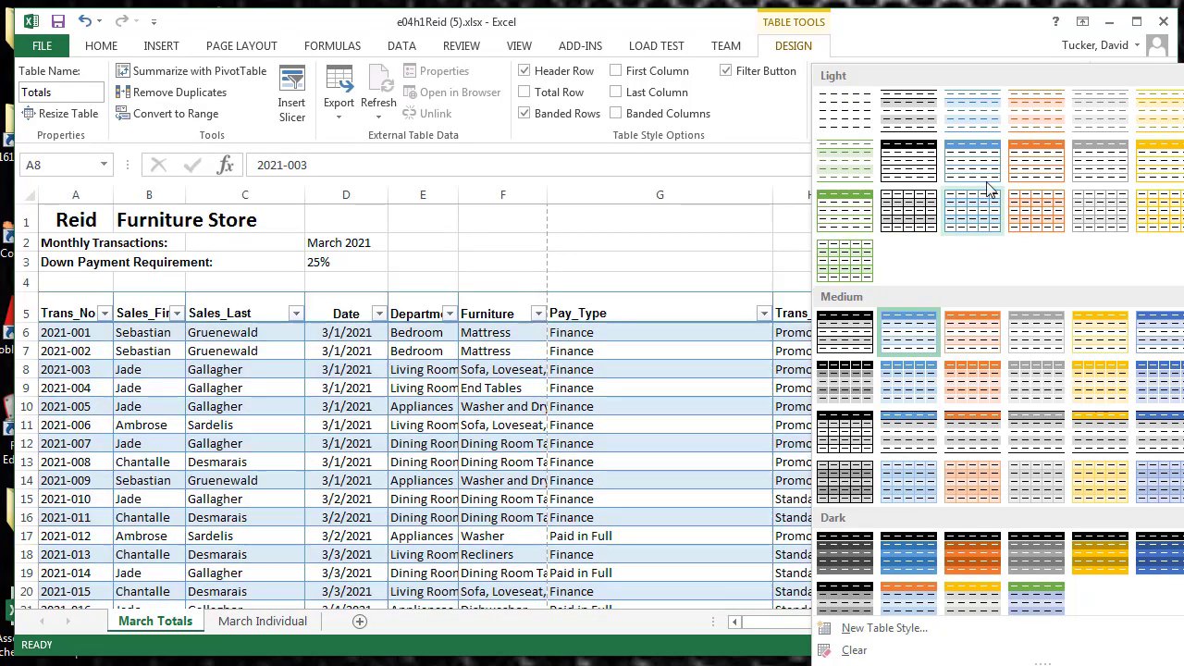
left_click(1036, 163)
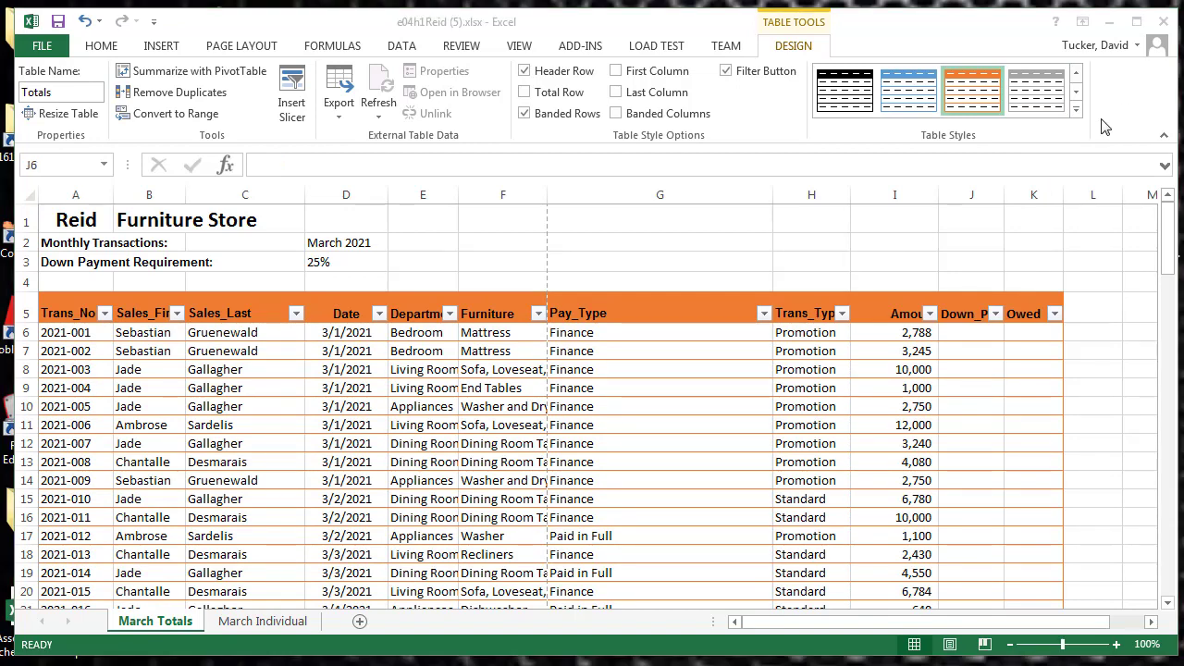
left_click(960, 330)
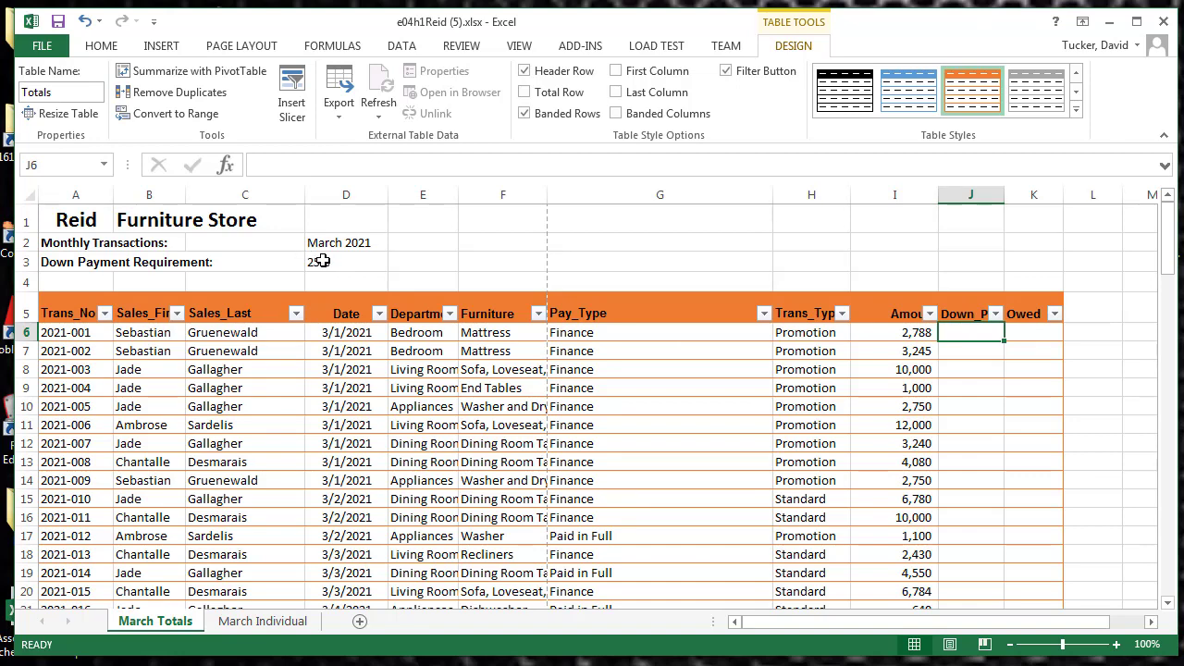
left_click(409, 166)
type("=")
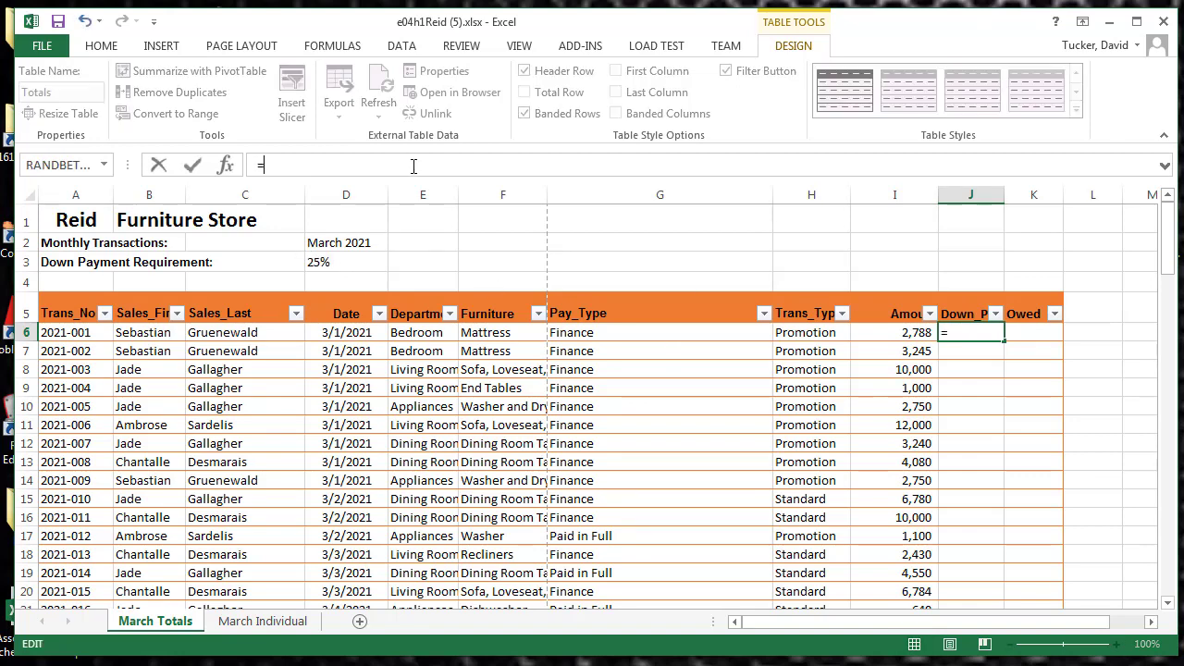
left_click(881, 333)
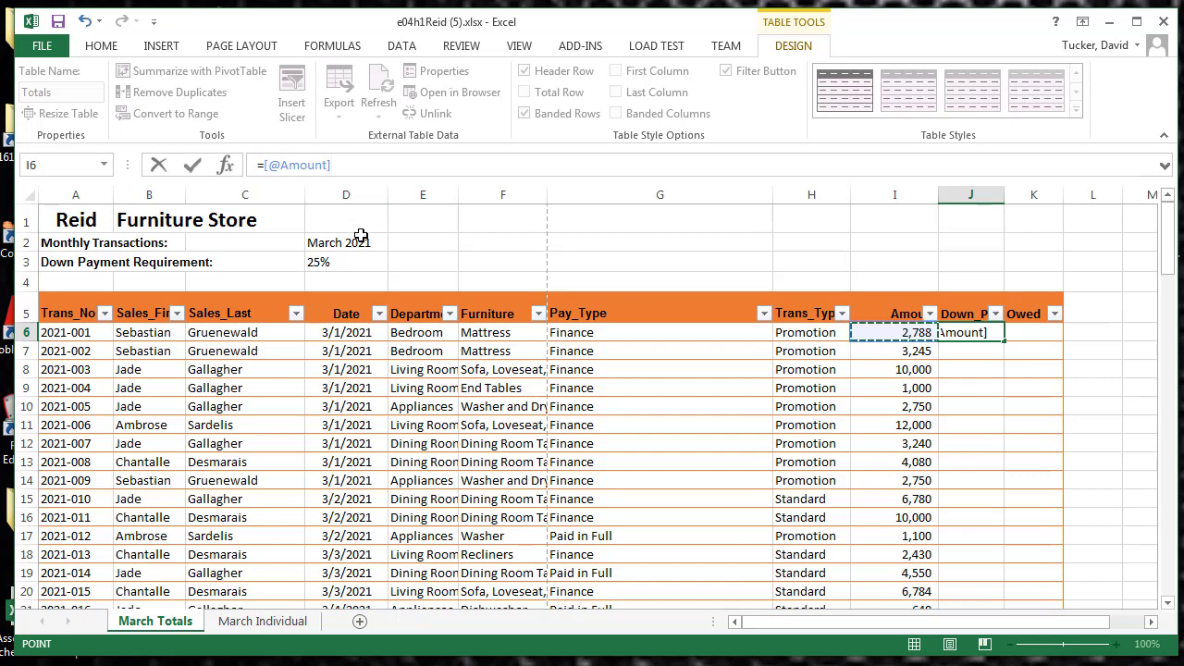
type("*")
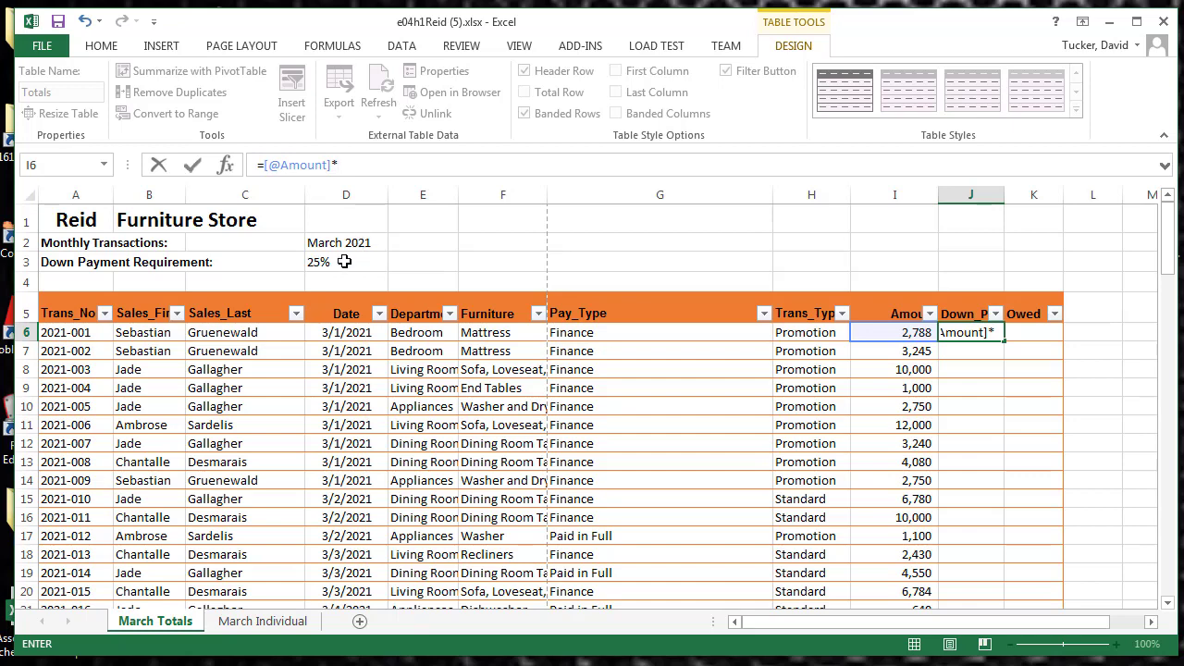
left_click(334, 262)
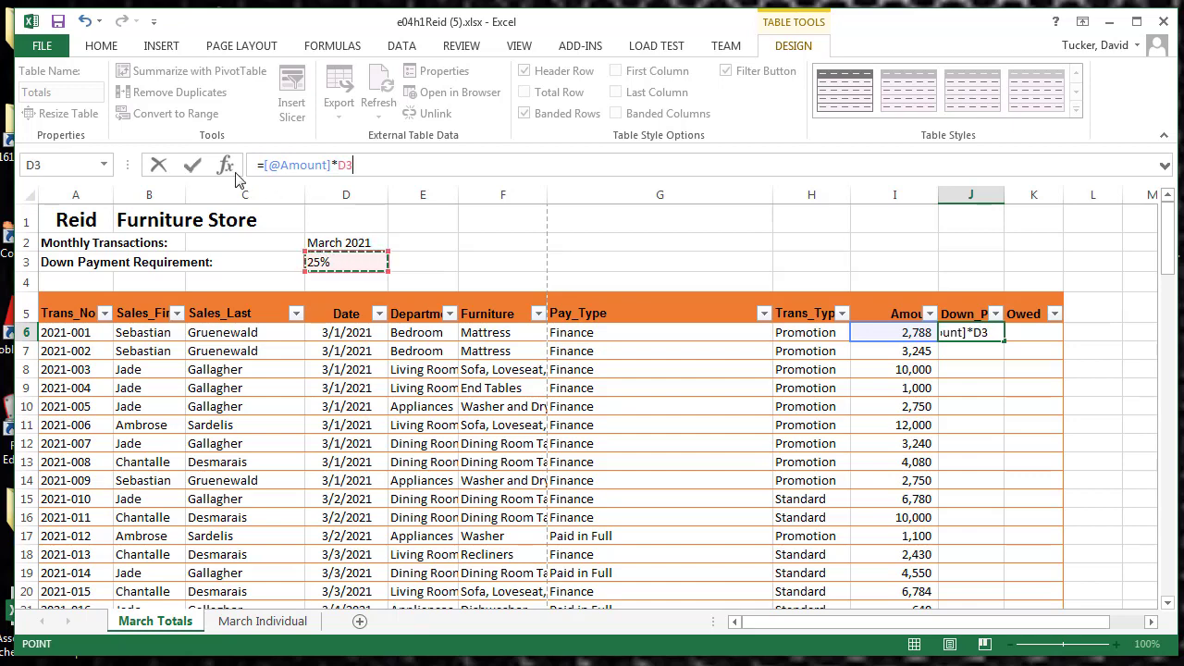
left_click(193, 164)
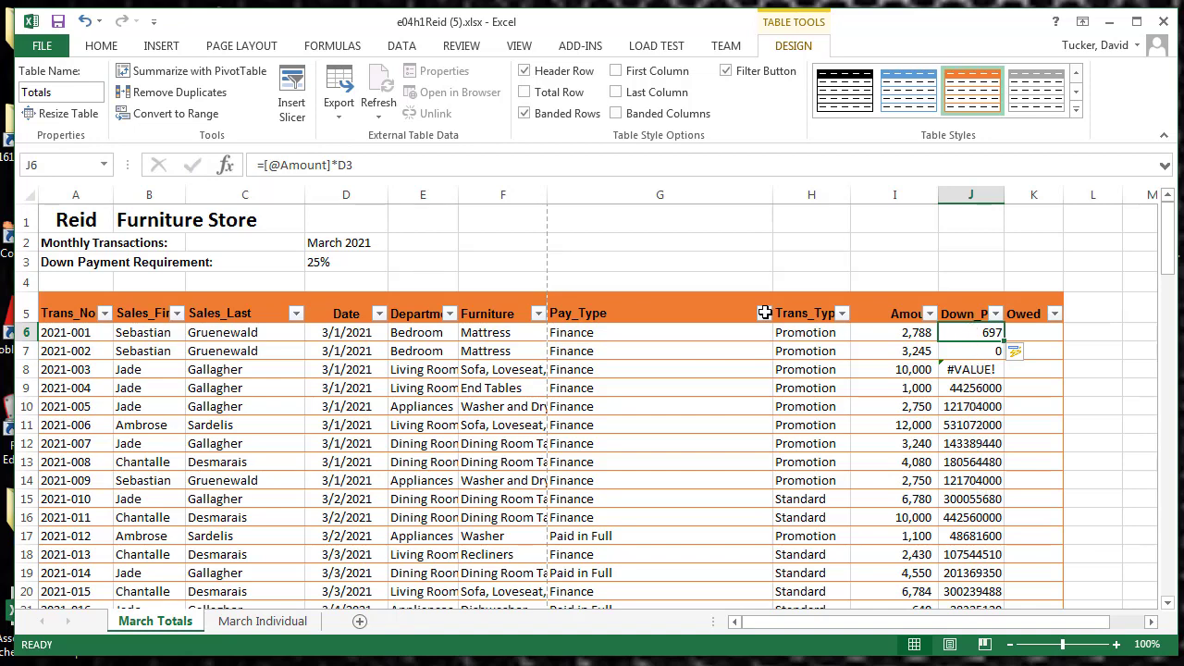
Make the down payment requirement reference in J6's formula absolute as $D$3 and check the Down_Pay column
left_click(348, 165)
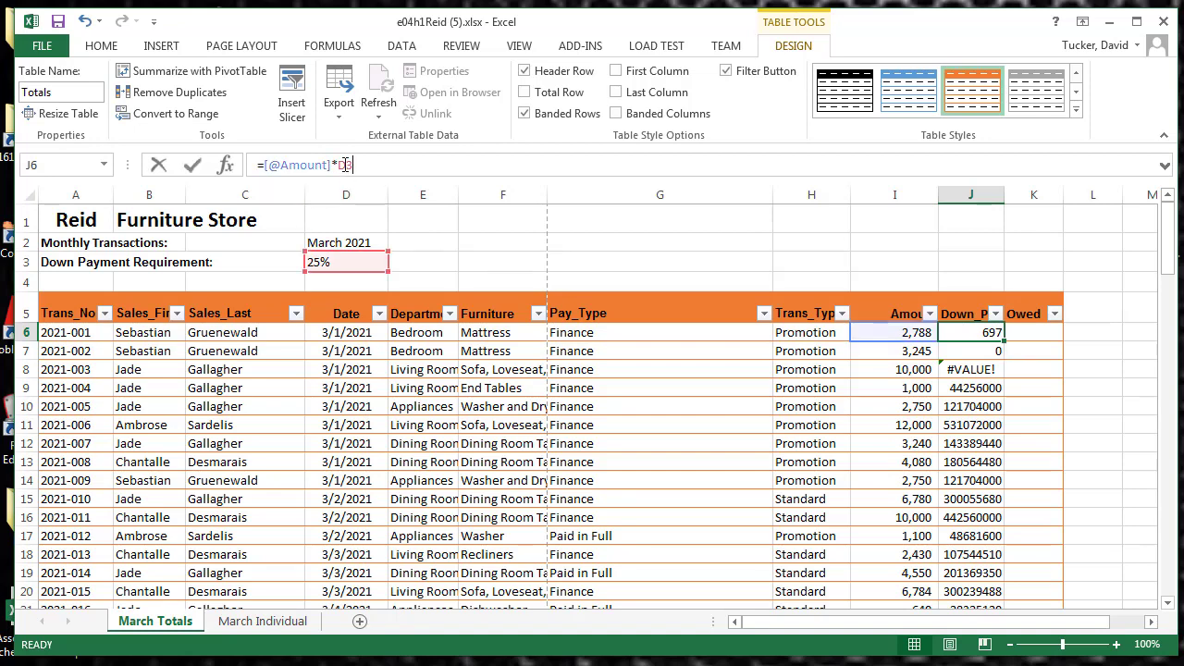
key("F4")
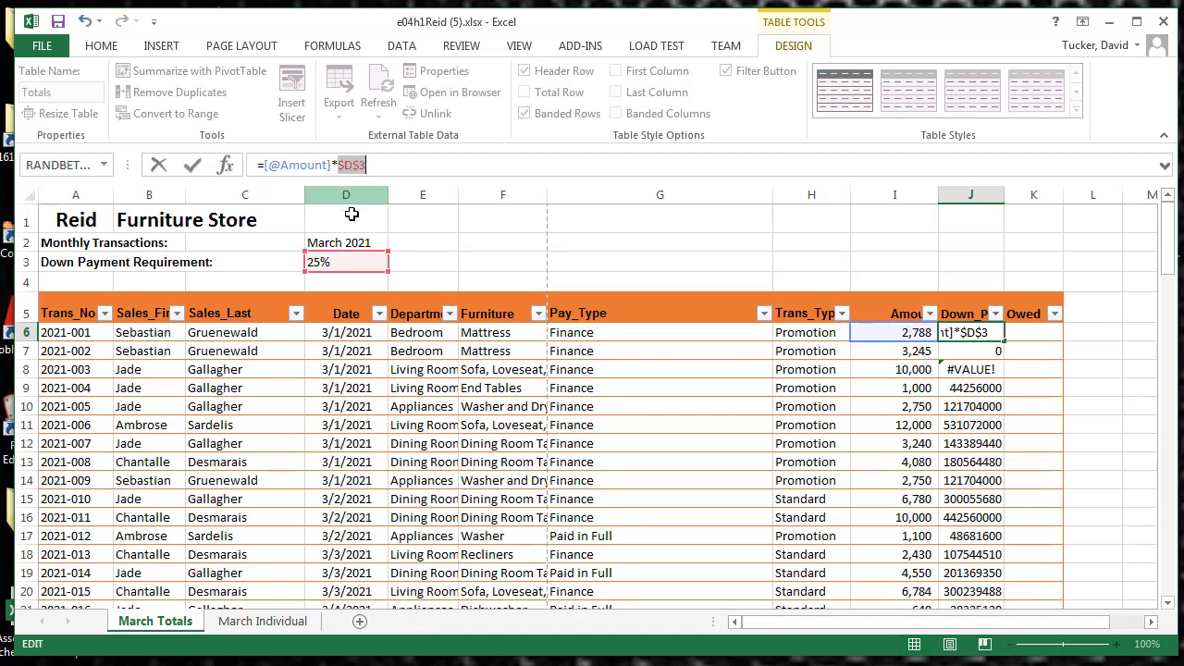
left_click(193, 165)
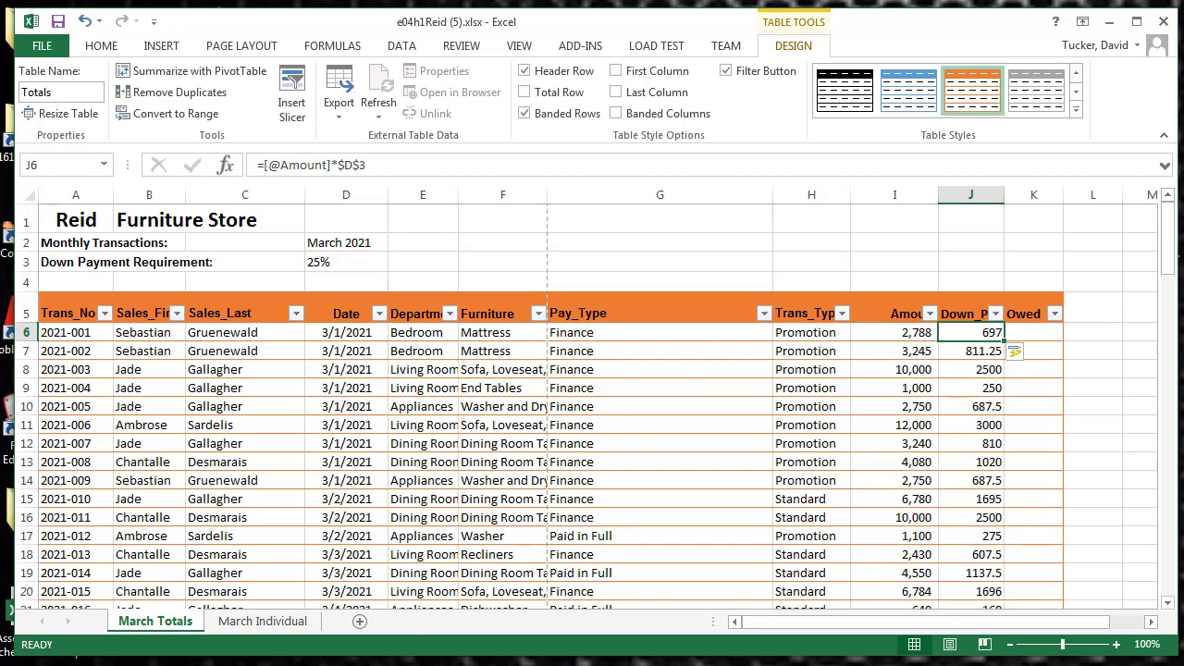
scroll(956, 440, "down", 7)
scroll(957, 440, "down", 20)
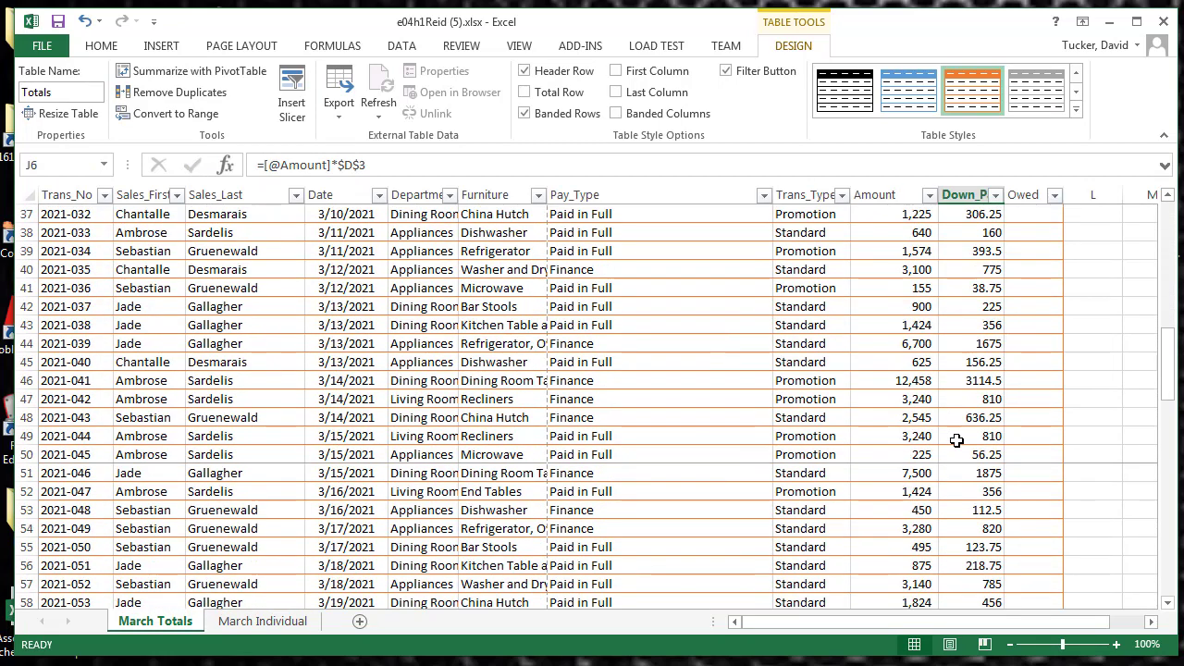
scroll(956, 440, "up", 20)
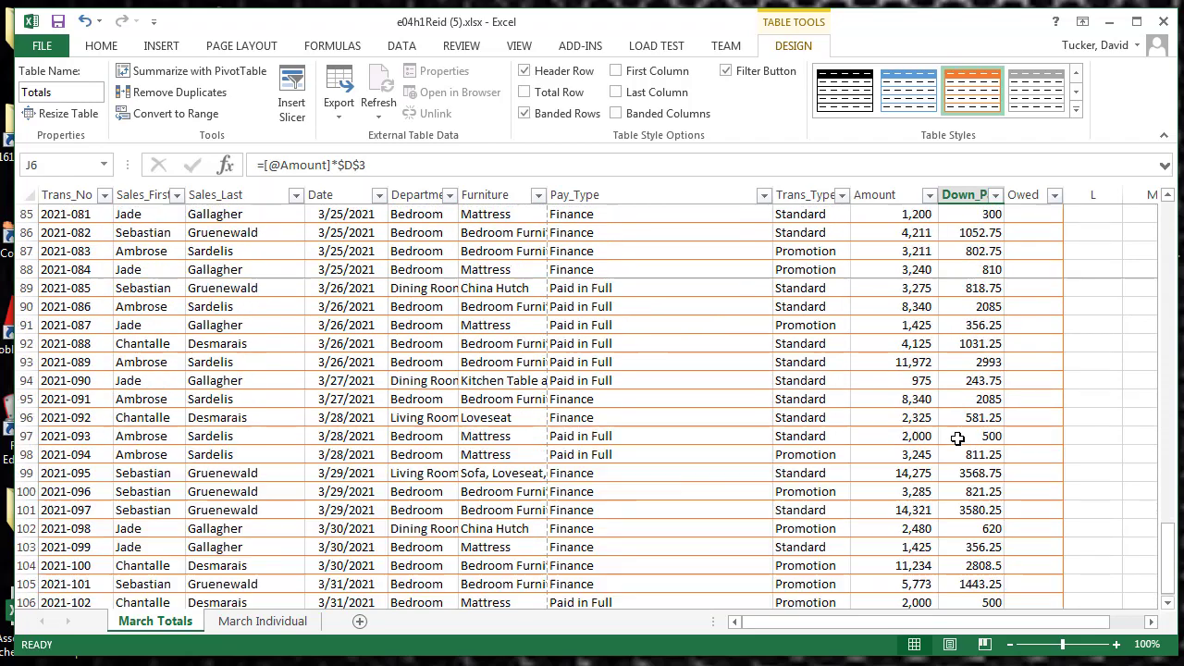
scroll(958, 432, "up", 5)
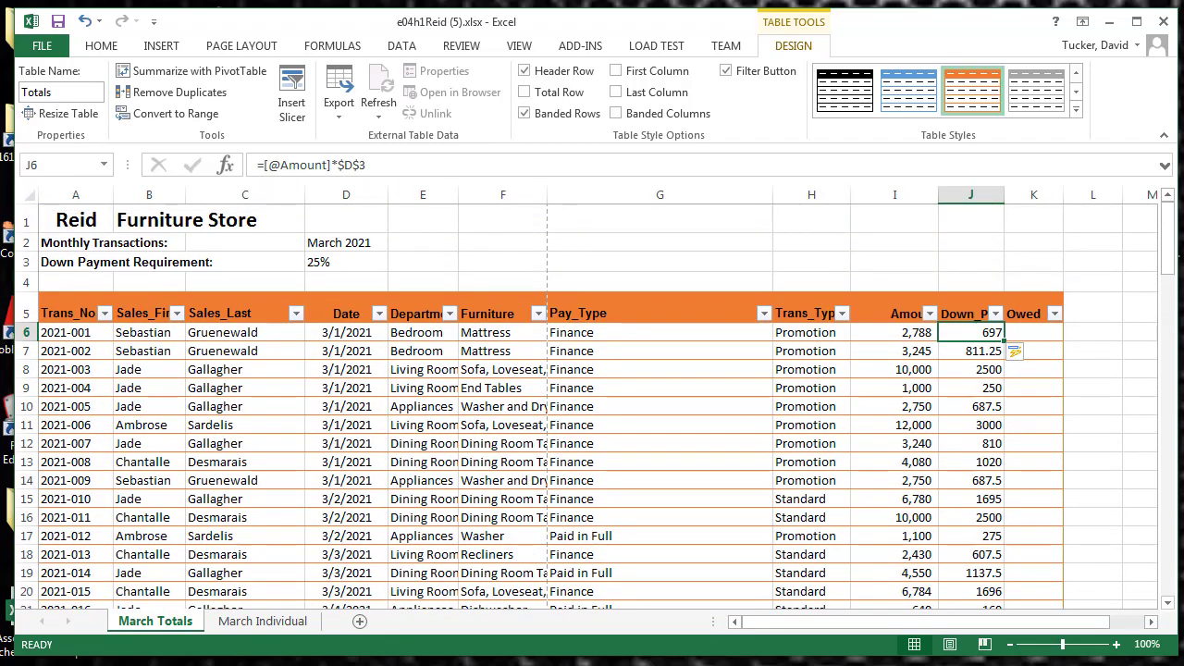
left_click(1050, 335)
left_click(1034, 333)
left_click(452, 167)
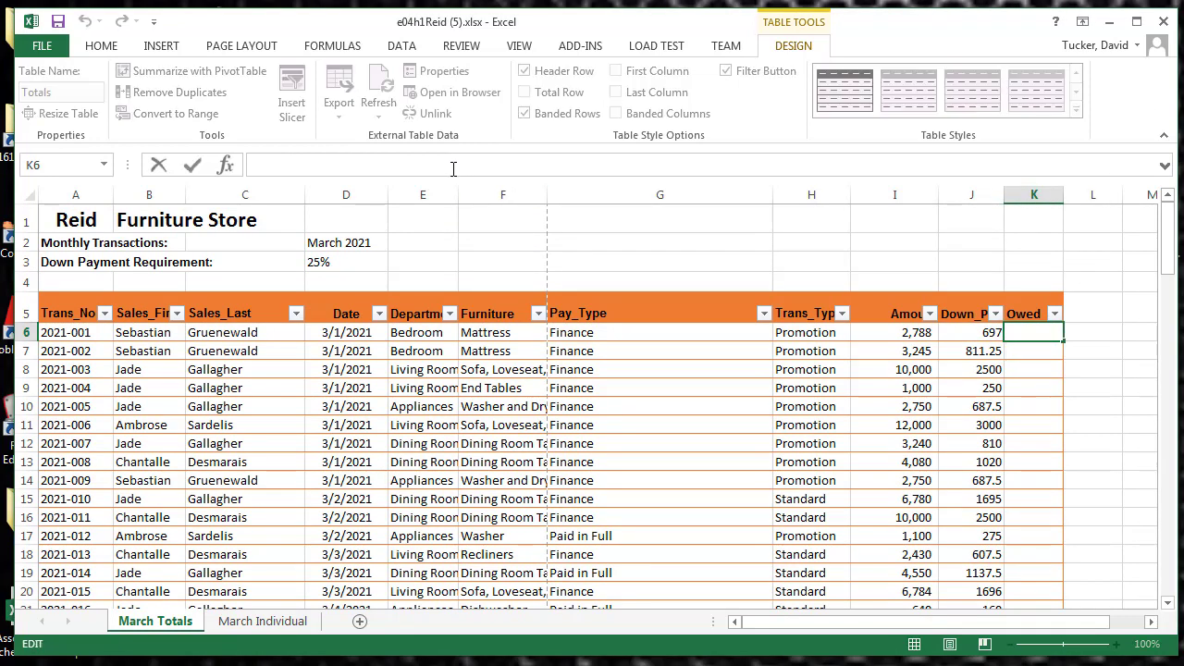
type("=")
left_click(885, 331)
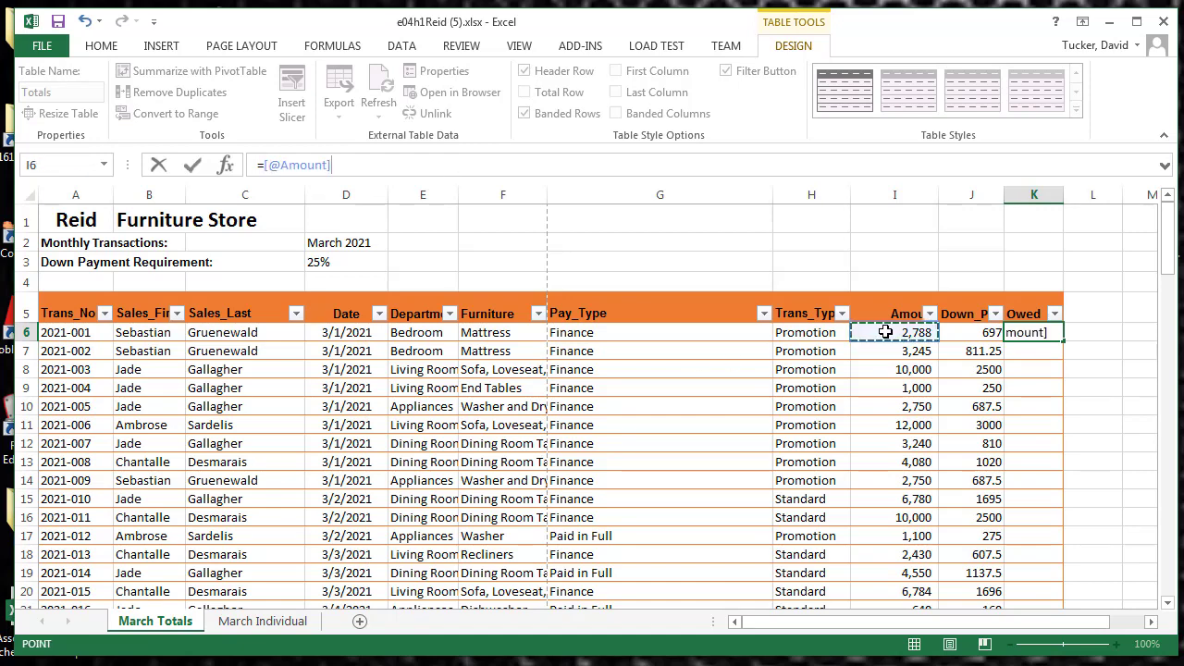
type("-")
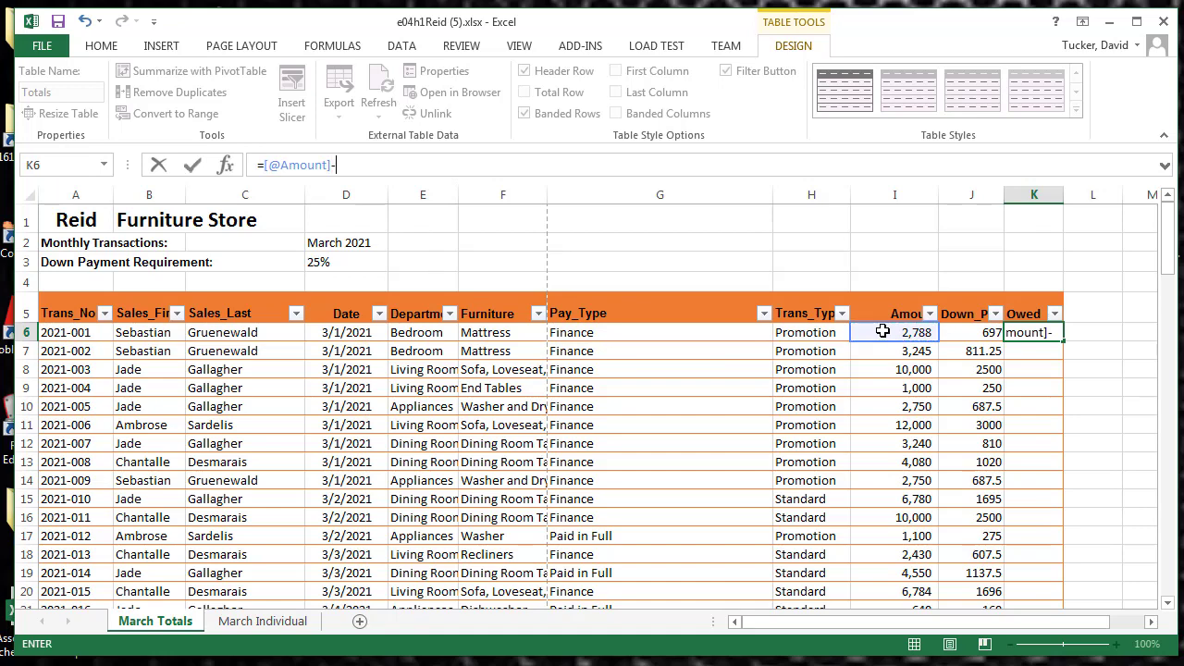
left_click(970, 331)
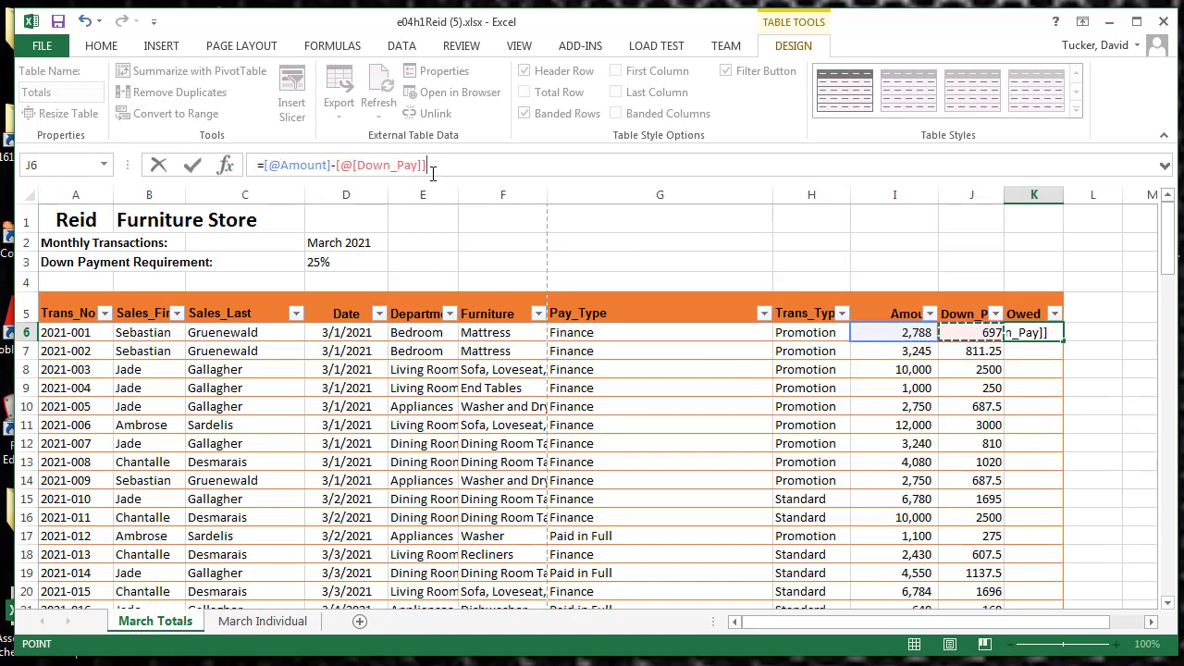
left_click(192, 165)
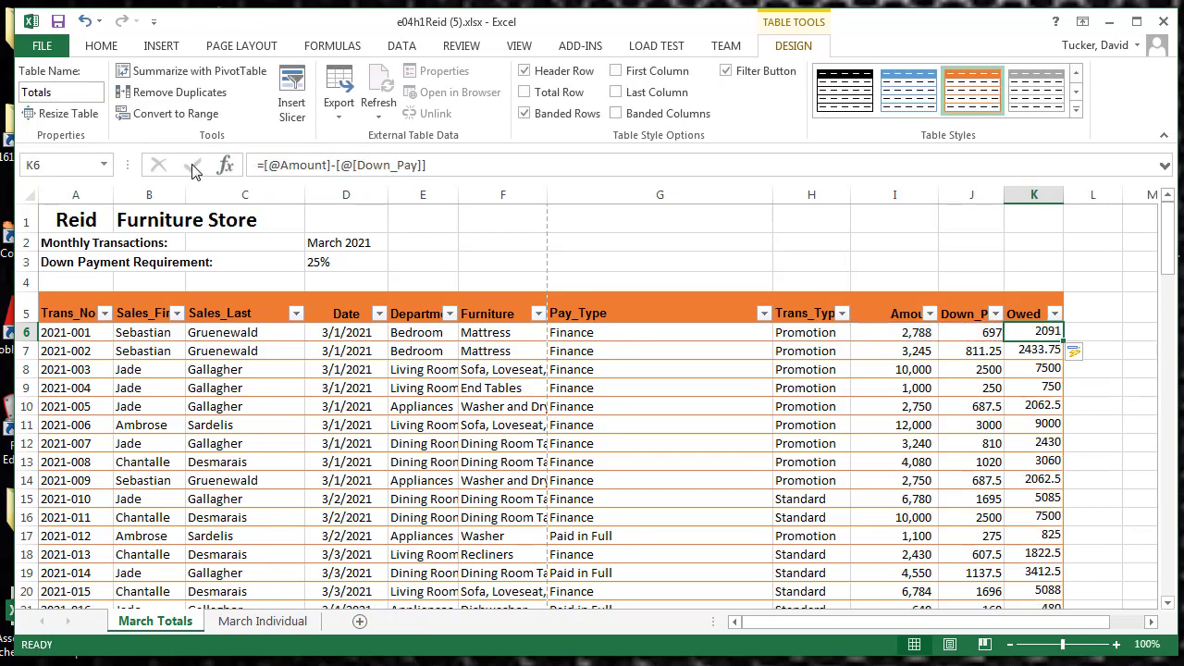
scroll(1069, 425, "down", 12)
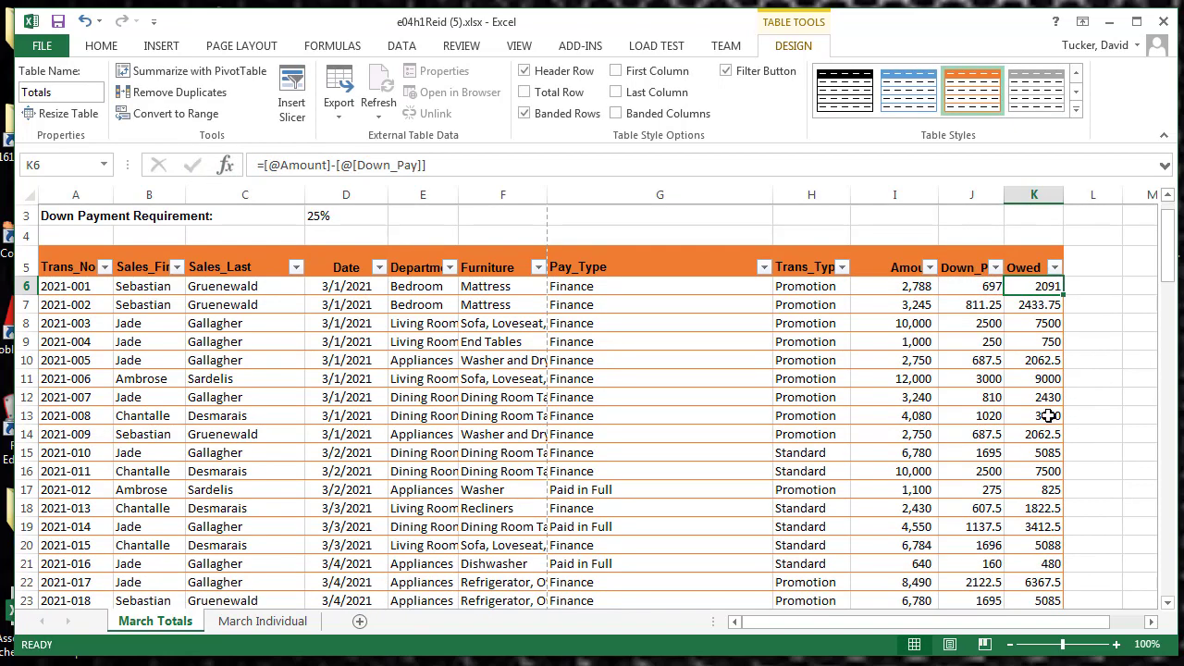
scroll(1037, 413, "down", 20)
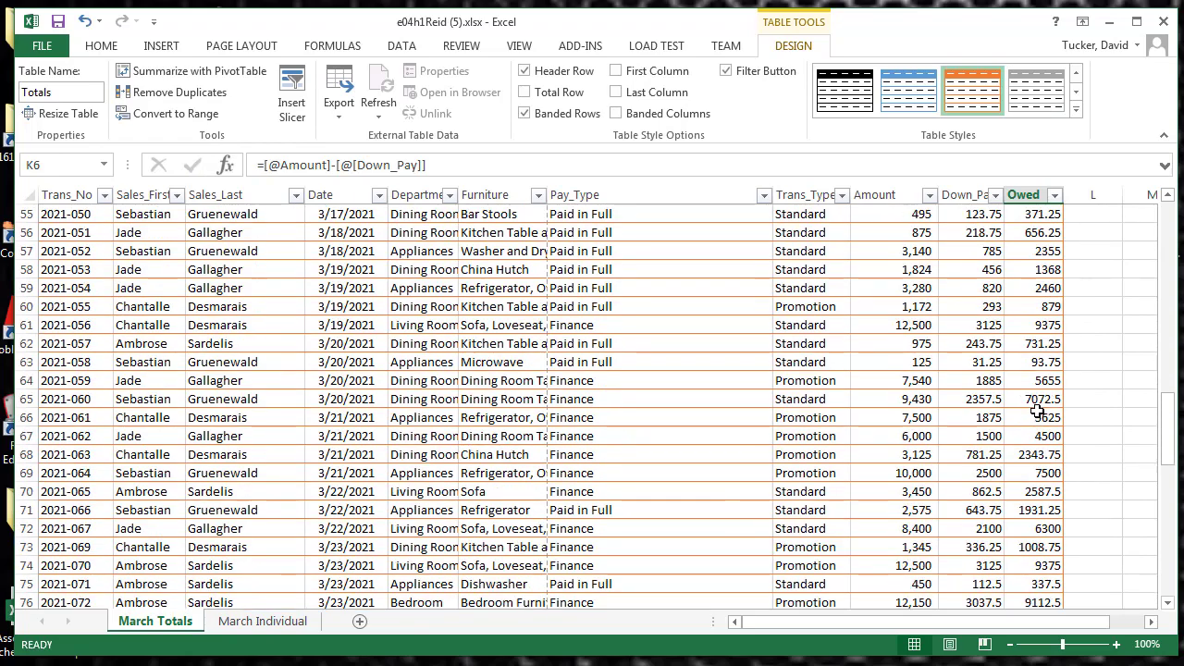
scroll(1035, 409, "up", 20)
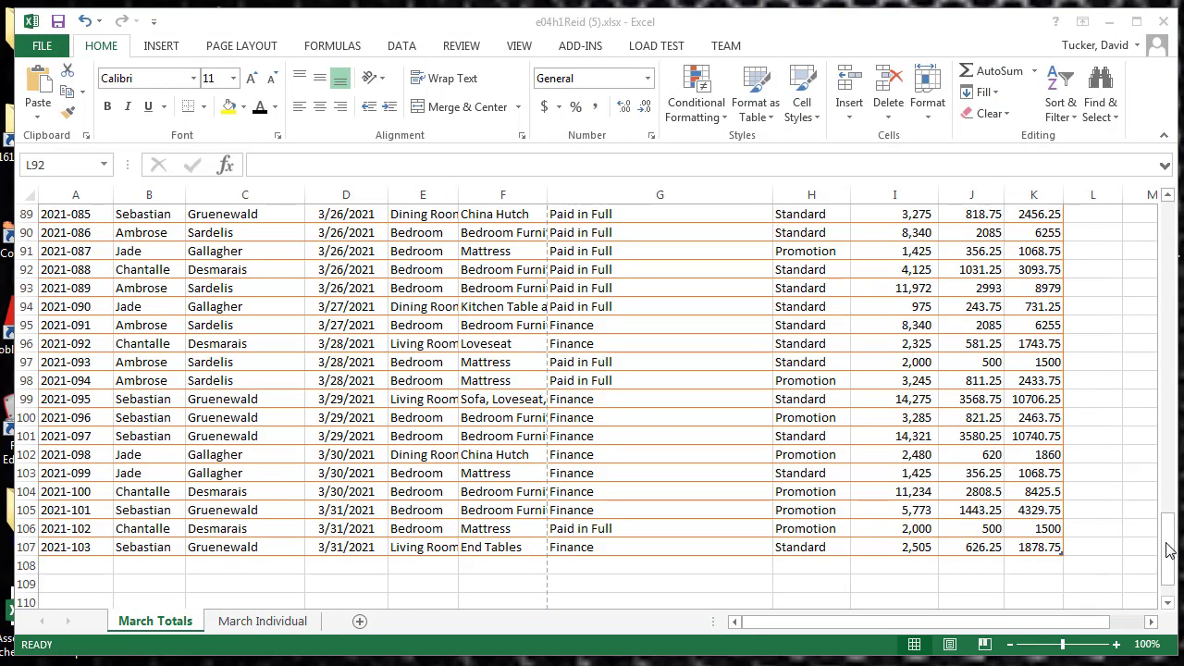
Apply the comma number format to the Down_Pay and Owed values in J6:K107
scroll(1174, 247, "up", 20)
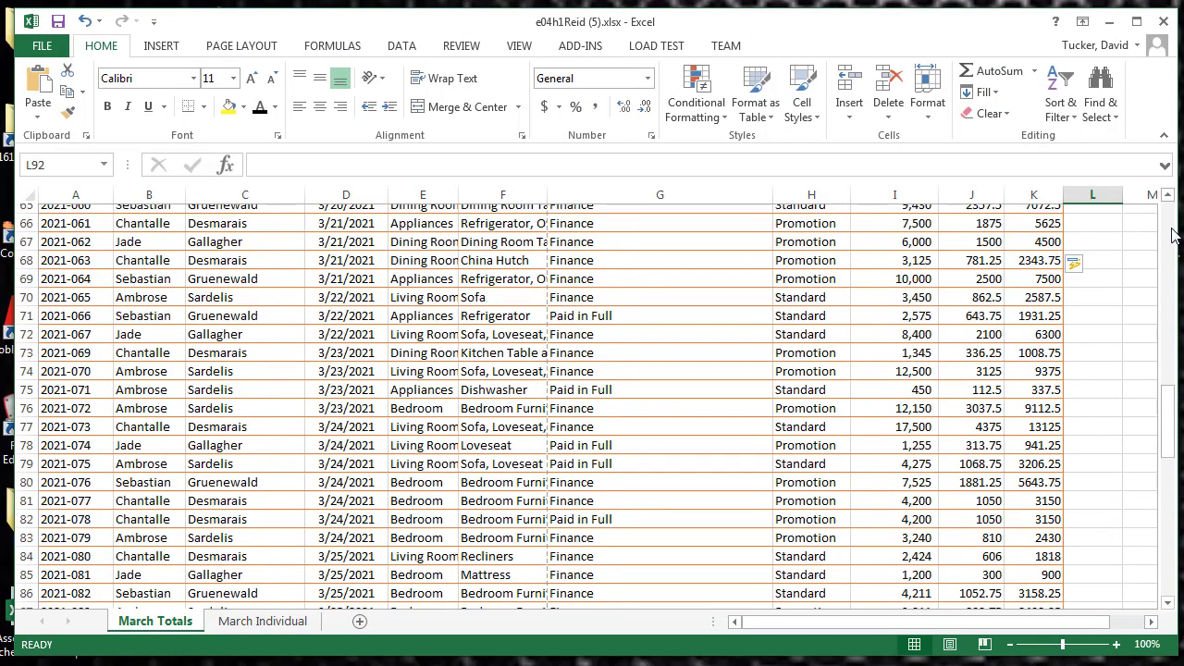
left_click_drag(968, 246, 1032, 564)
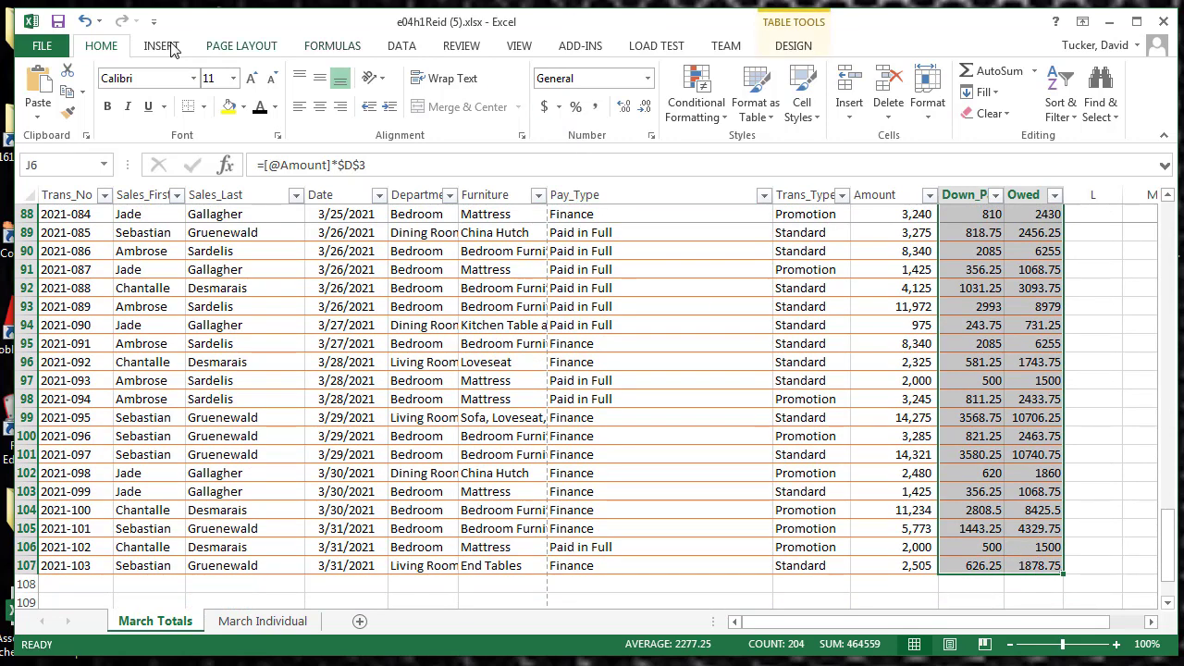
left_click(596, 109)
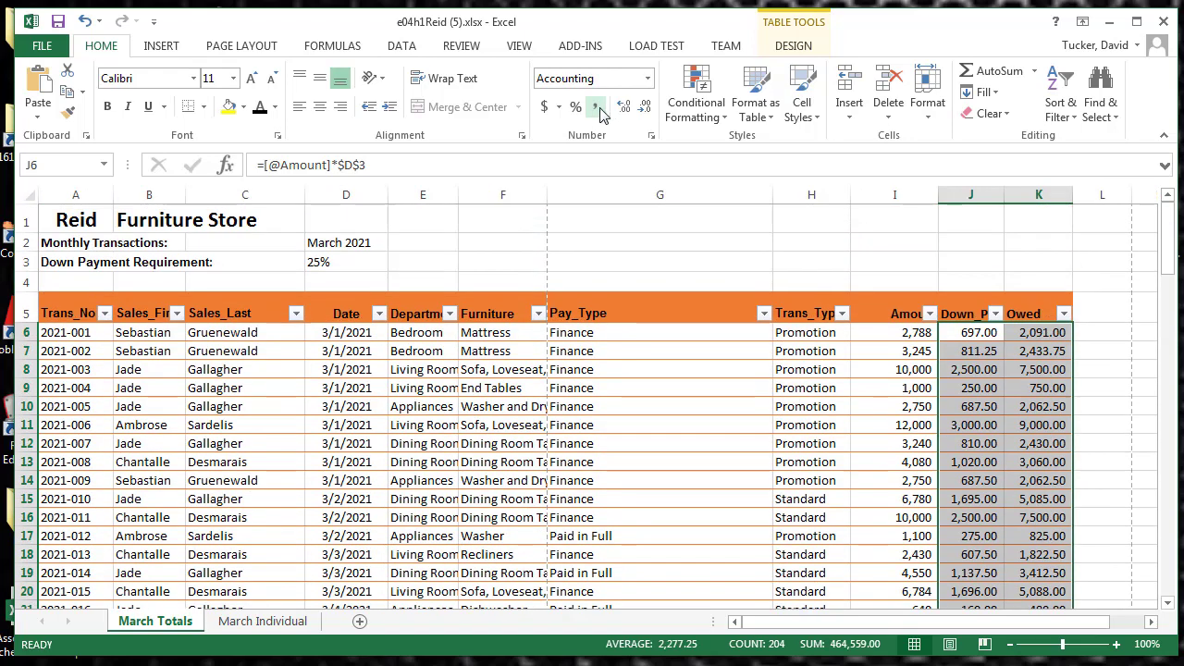
left_click(1027, 358)
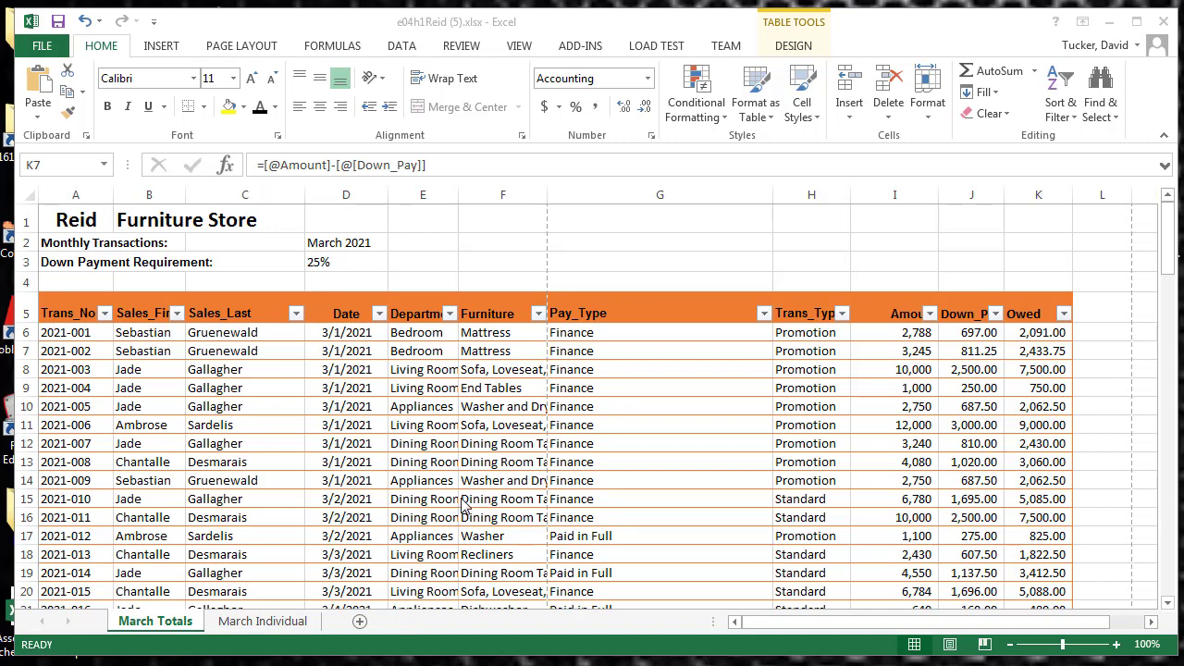
Sort the table by Sales_Last from A to Z and check the order of the rows down to row 107
left_click(296, 315)
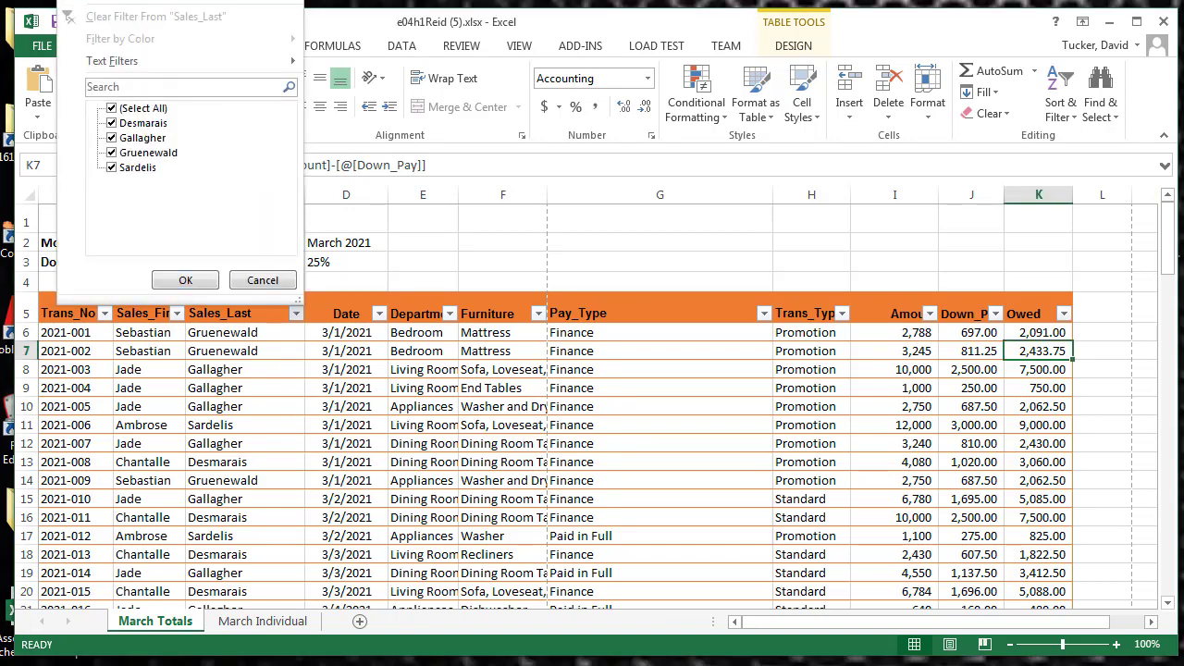
left_click(185, 279)
scroll(315, 422, "down", 20)
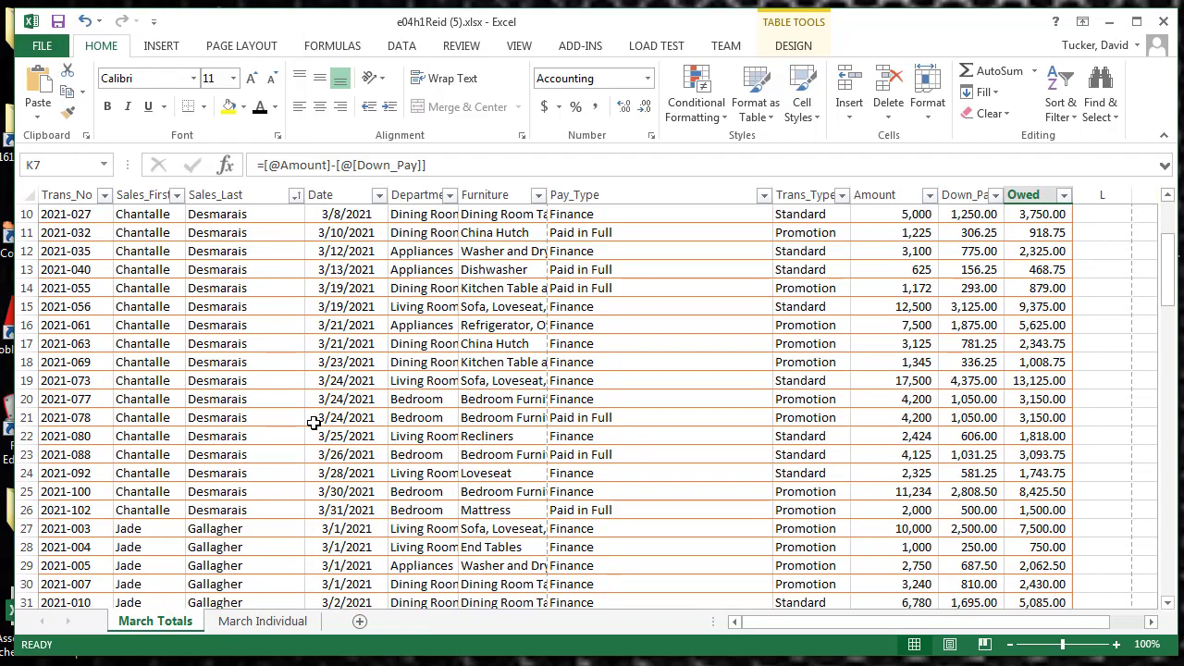
scroll(315, 423, "down", 11)
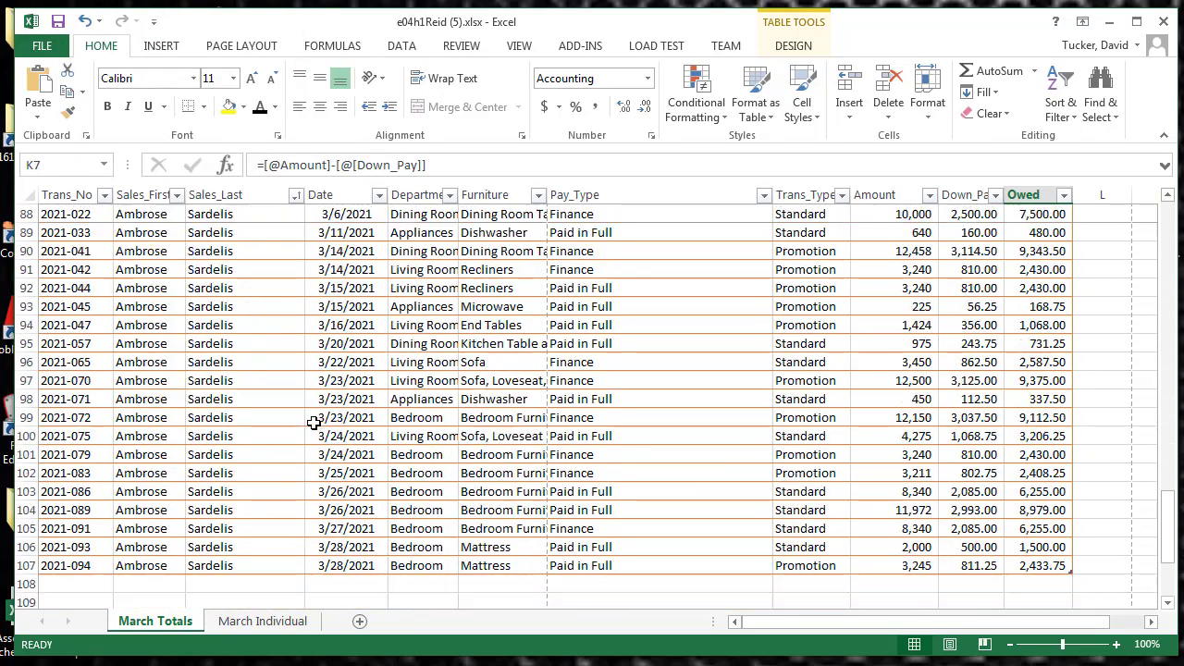
scroll(315, 423, "up", 20)
scroll(315, 423, "up", 12)
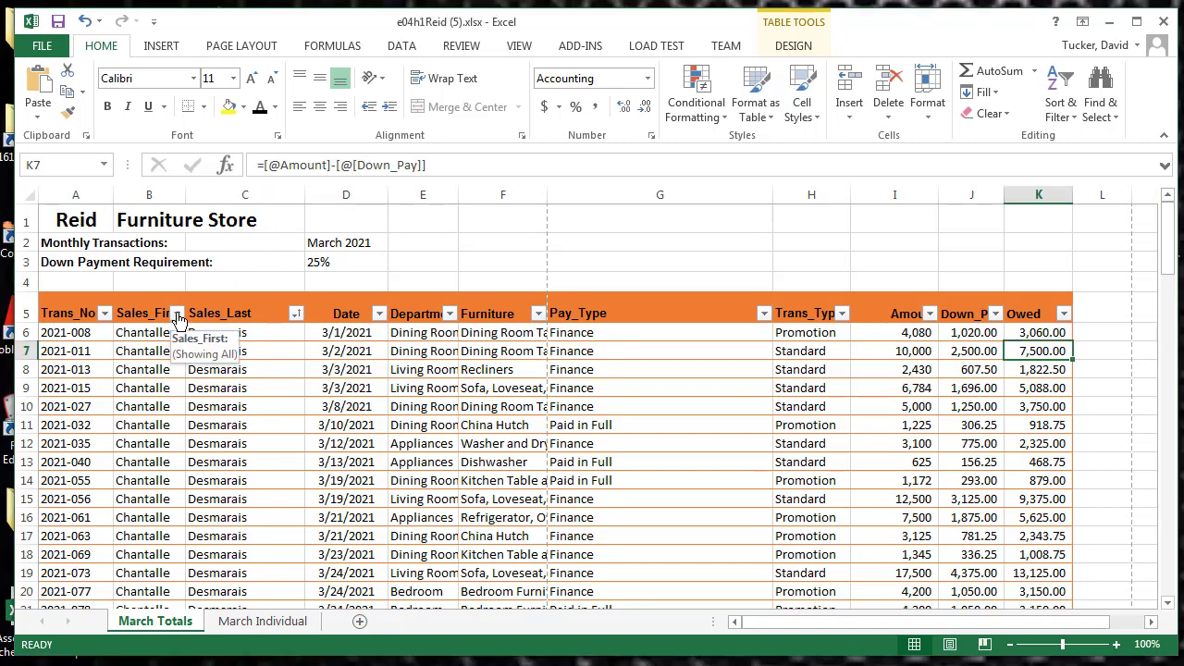
Look at the Sales_First filter options without applying them and undo the Sales_Last sort
left_click(176, 314)
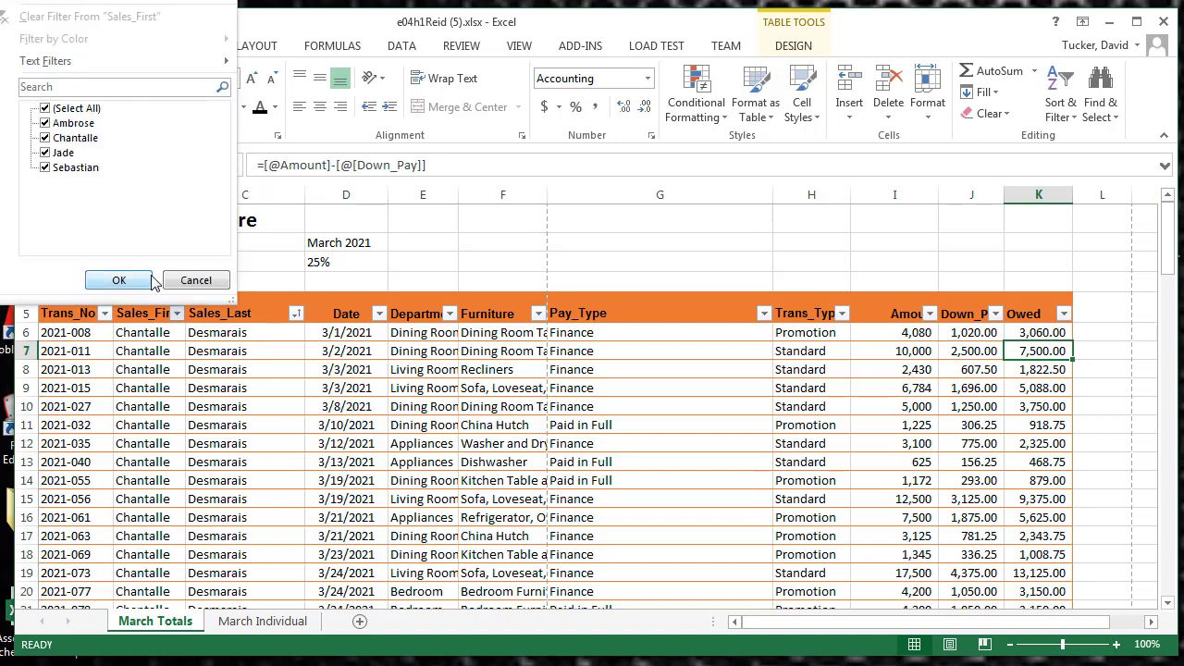
left_click(177, 285)
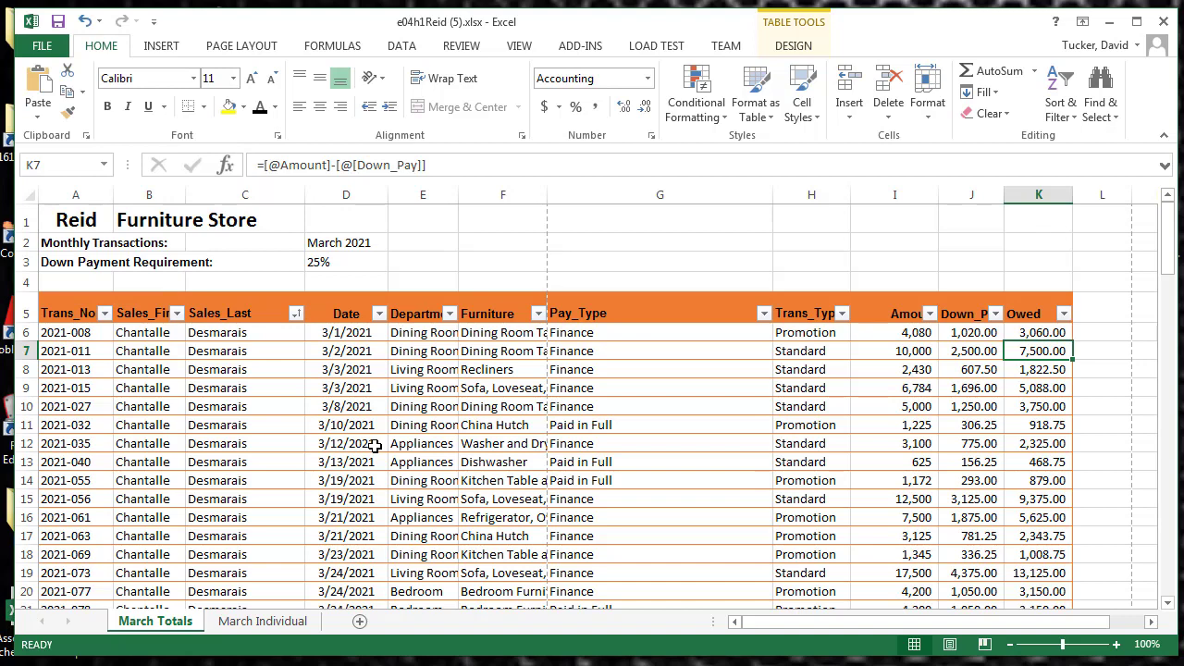
left_click(792, 46)
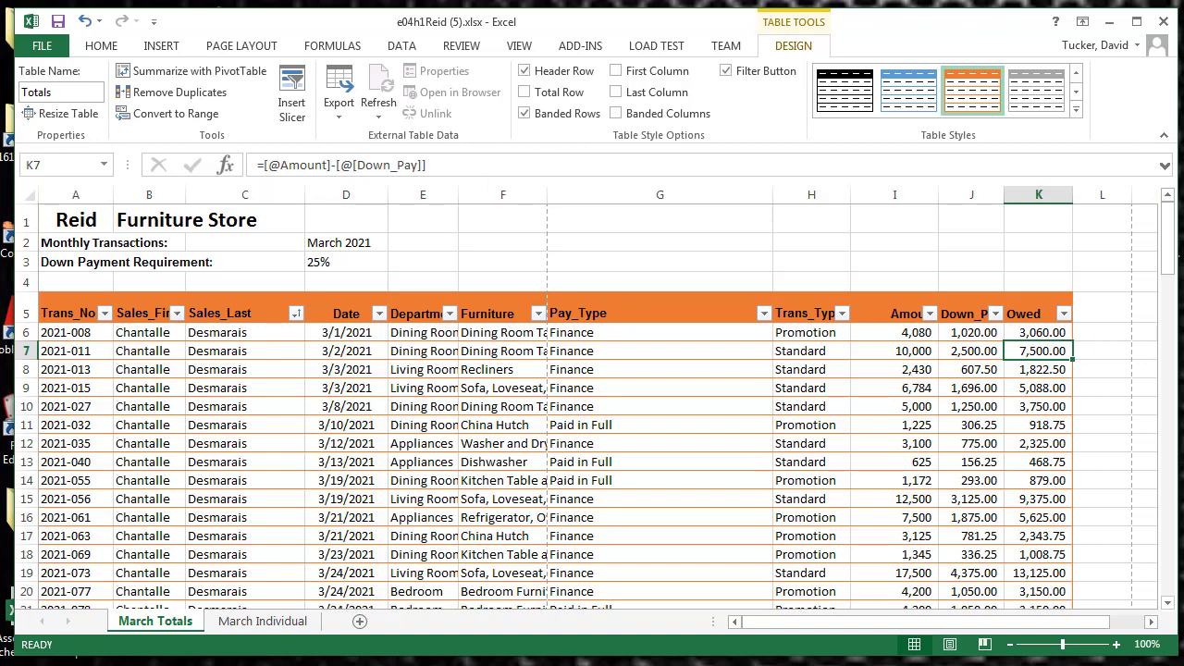
key("ctrl+z")
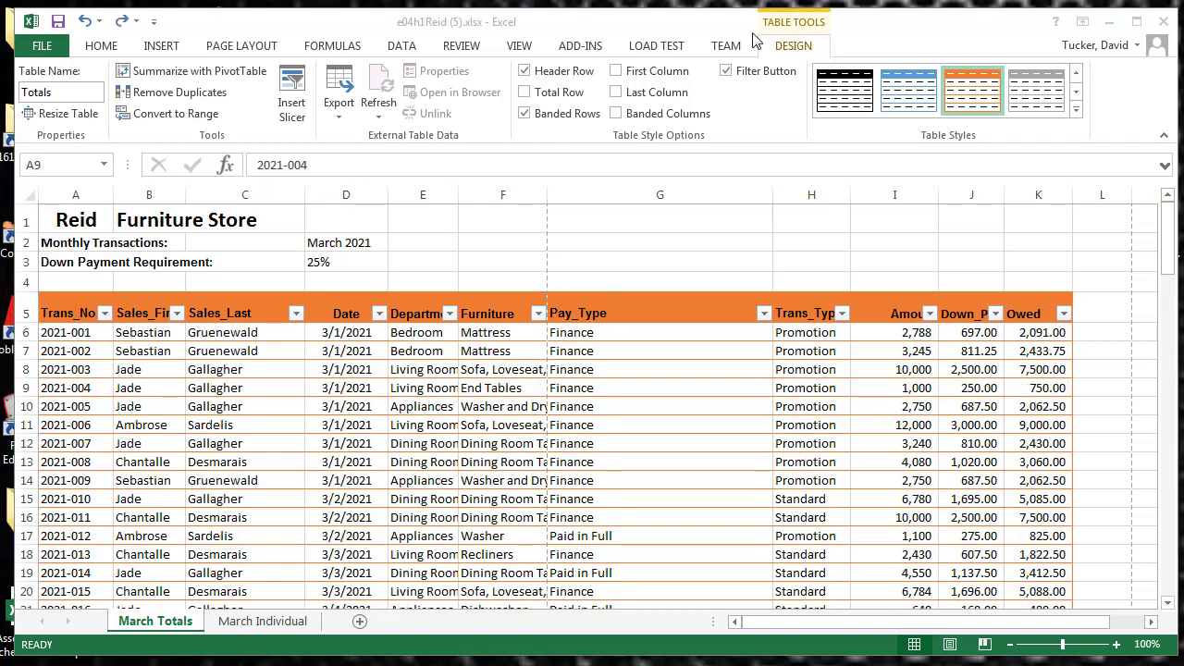
Set up a custom sort of the table by Pay_Type and then by Trans_Type, both on values from A to Z
left_click(402, 48)
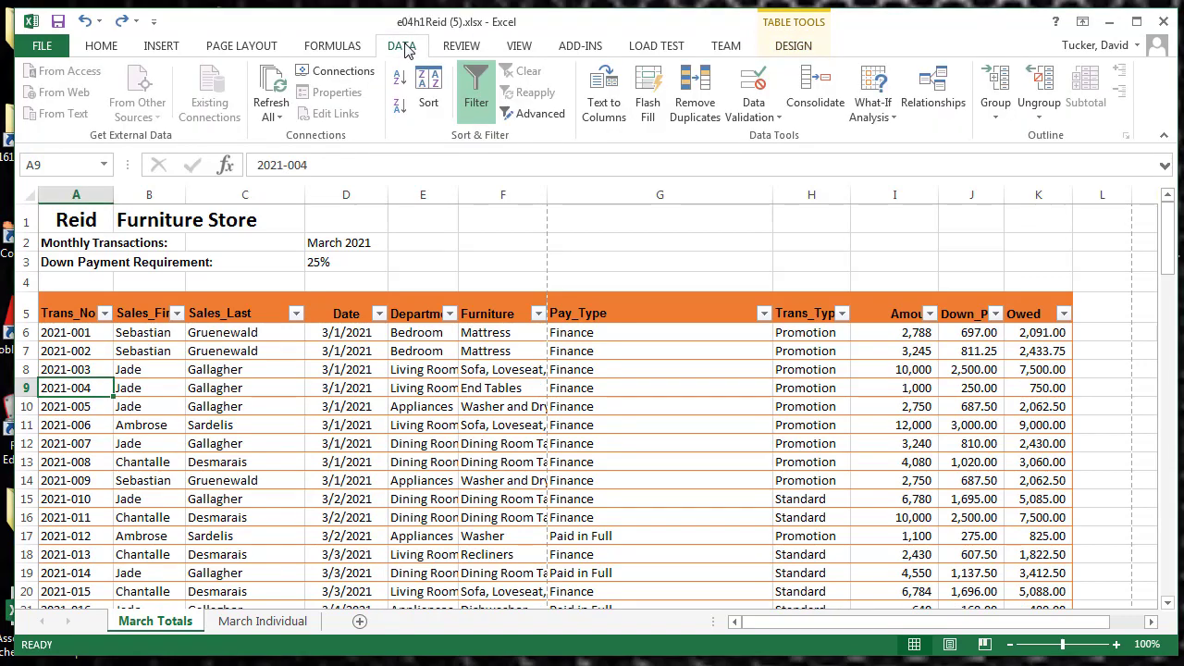
left_click(429, 103)
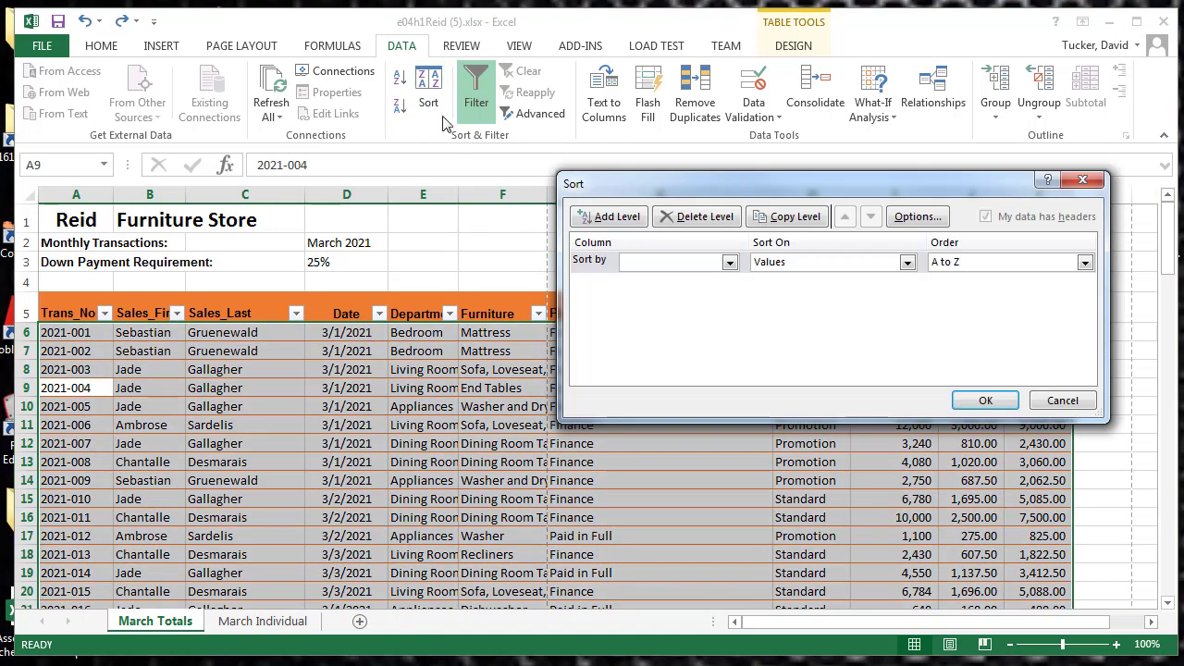
left_click(730, 262)
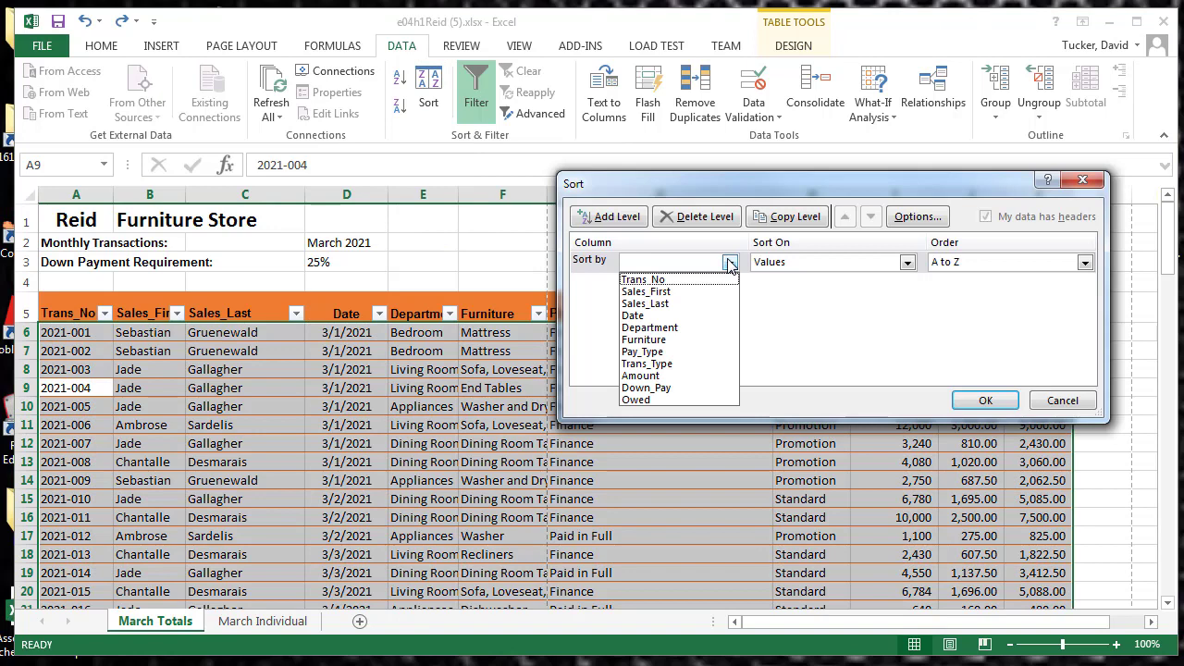
left_click(670, 352)
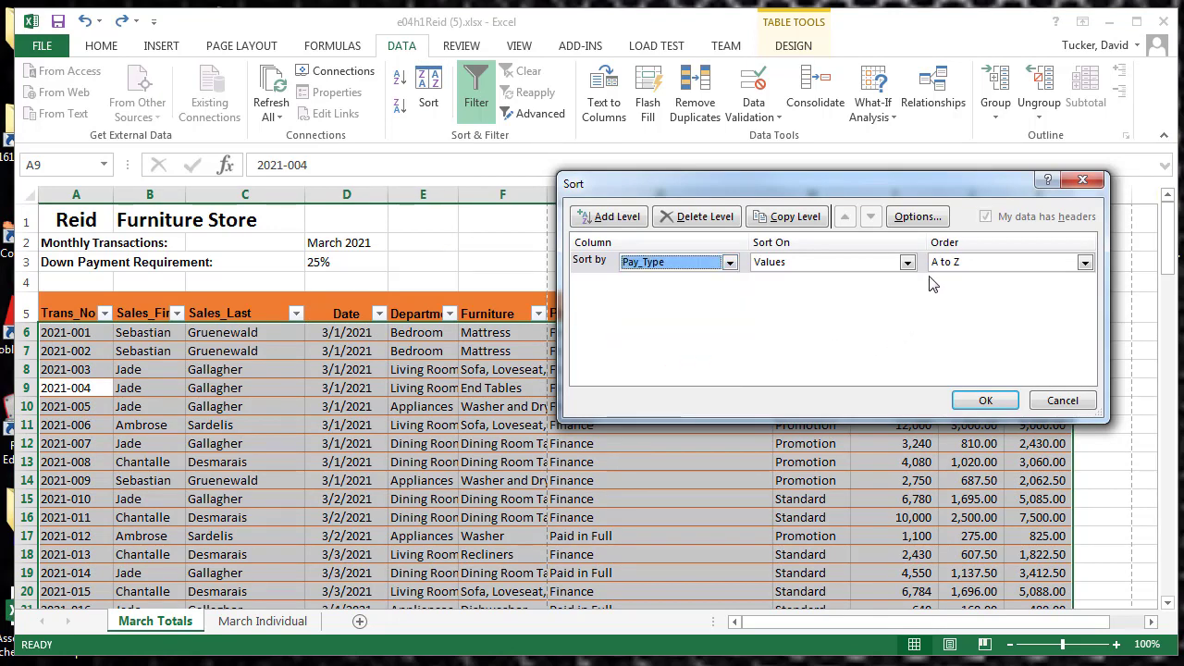
left_click(596, 218)
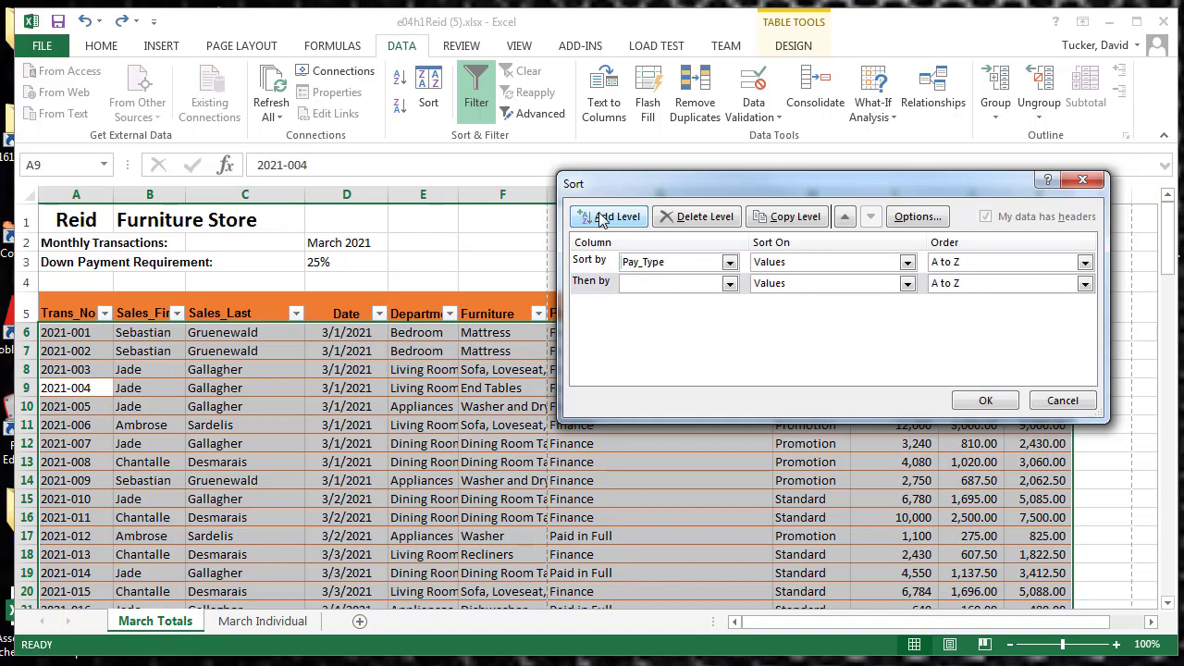
left_click(730, 284)
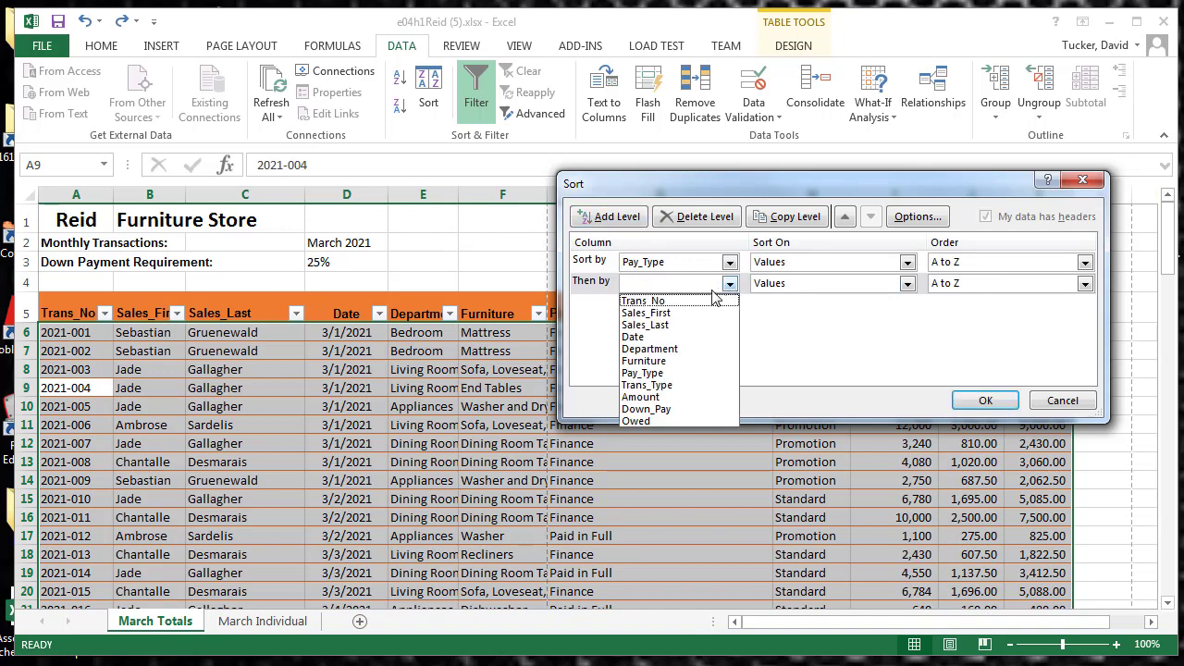
left_click(689, 384)
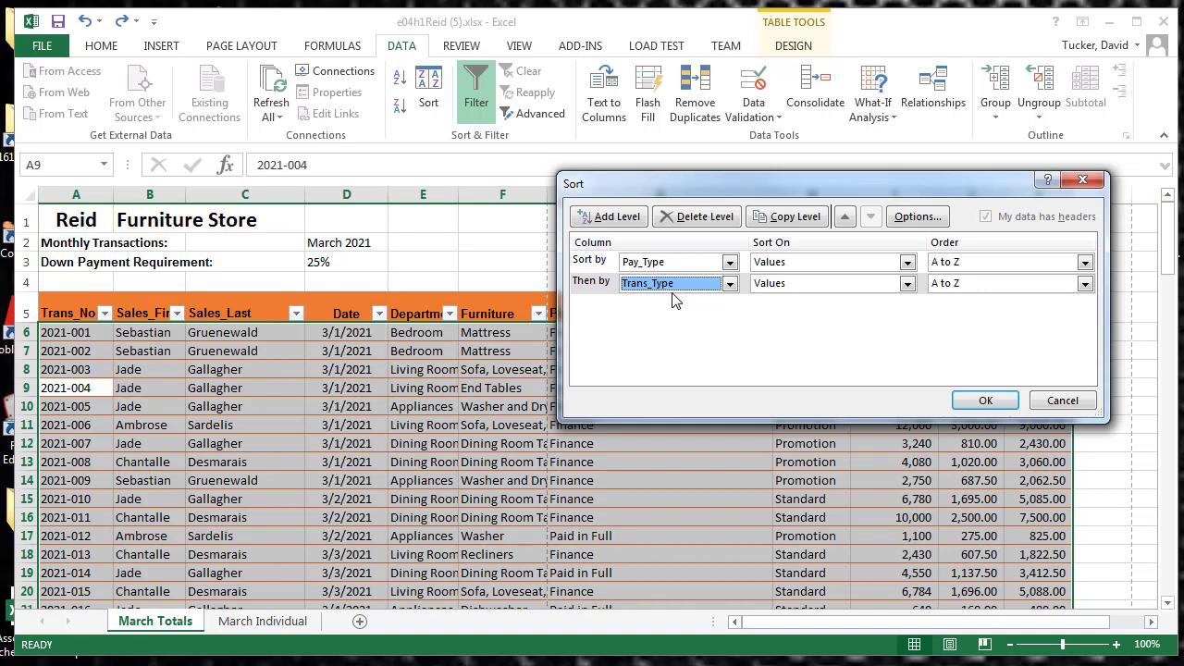
Add Amount, ordered Largest to Smallest, as the third sort level and apply the custom sort
left_click(619, 222)
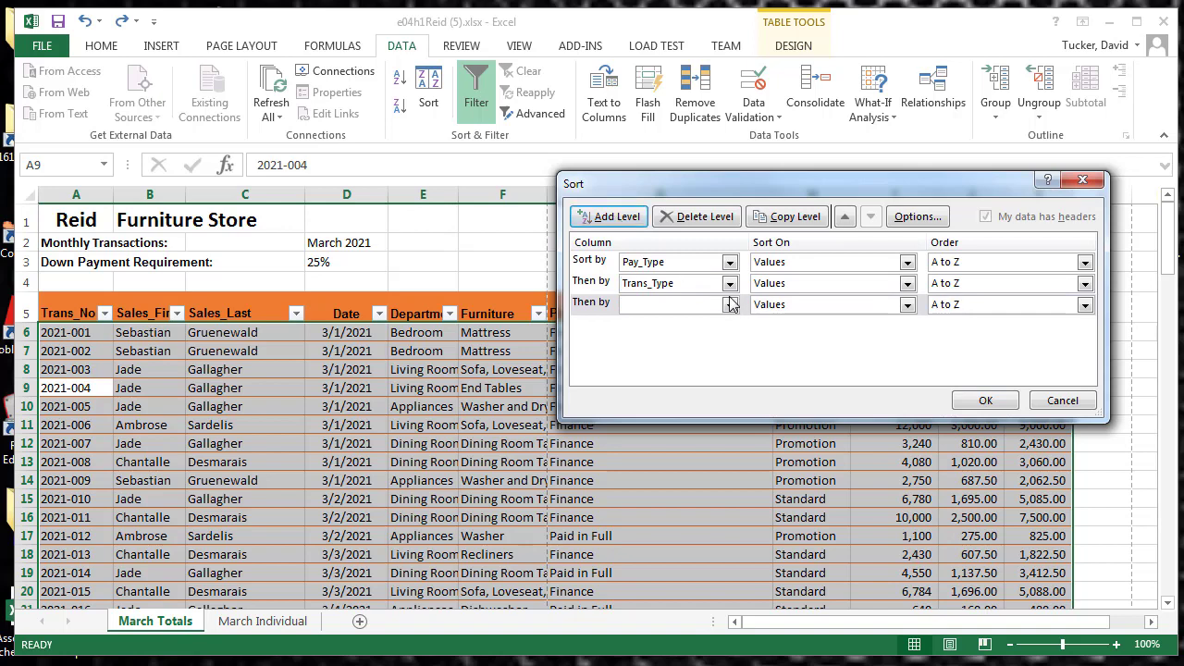
left_click(729, 304)
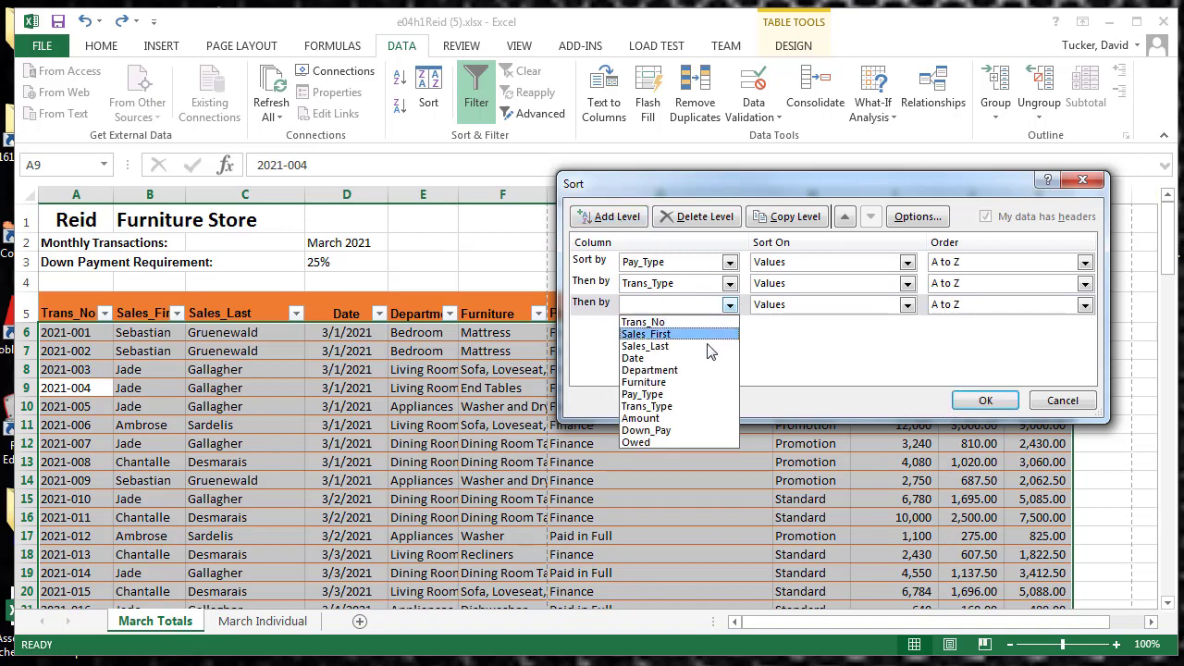
left_click(683, 418)
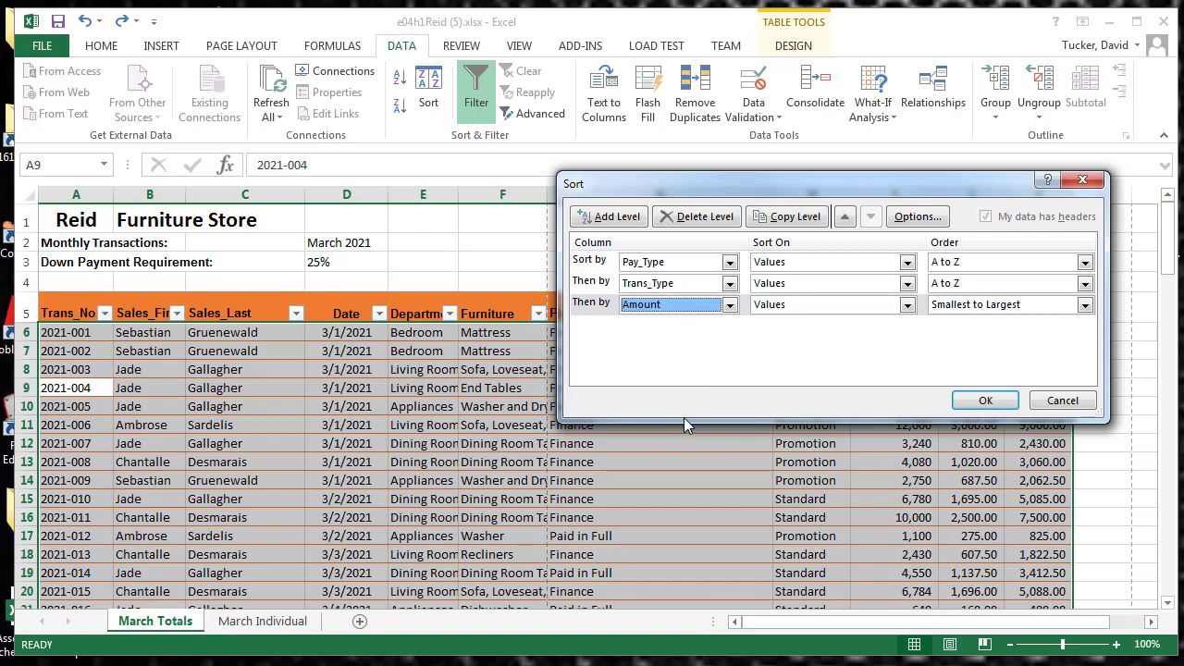
left_click(1084, 304)
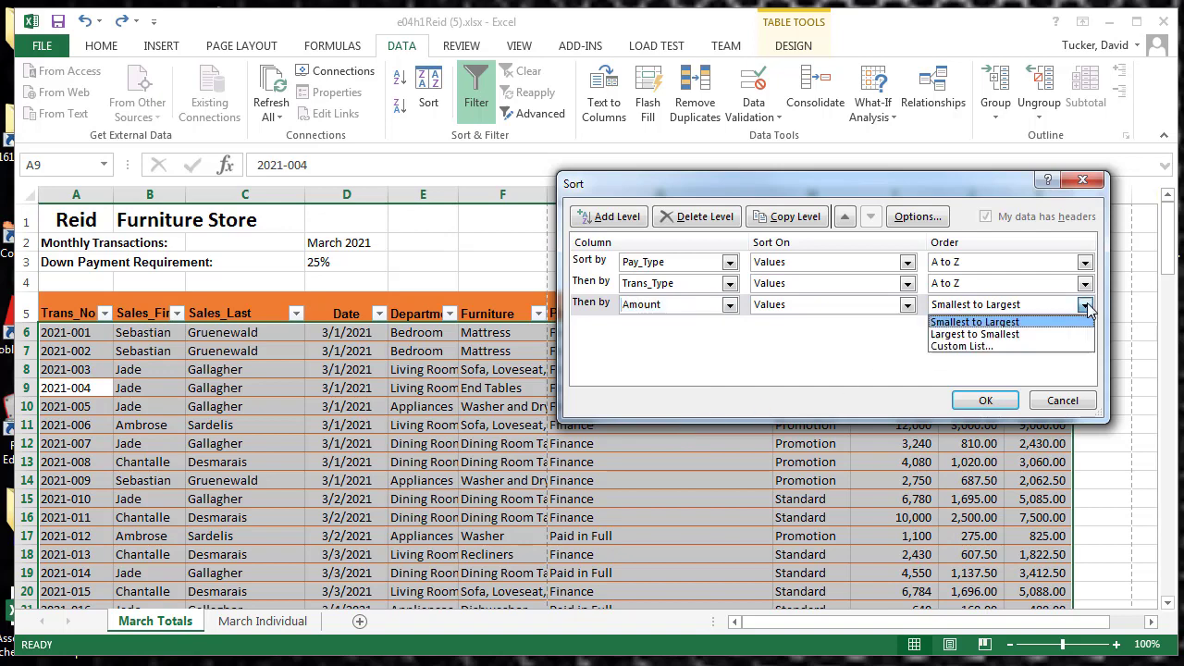
left_click(1047, 333)
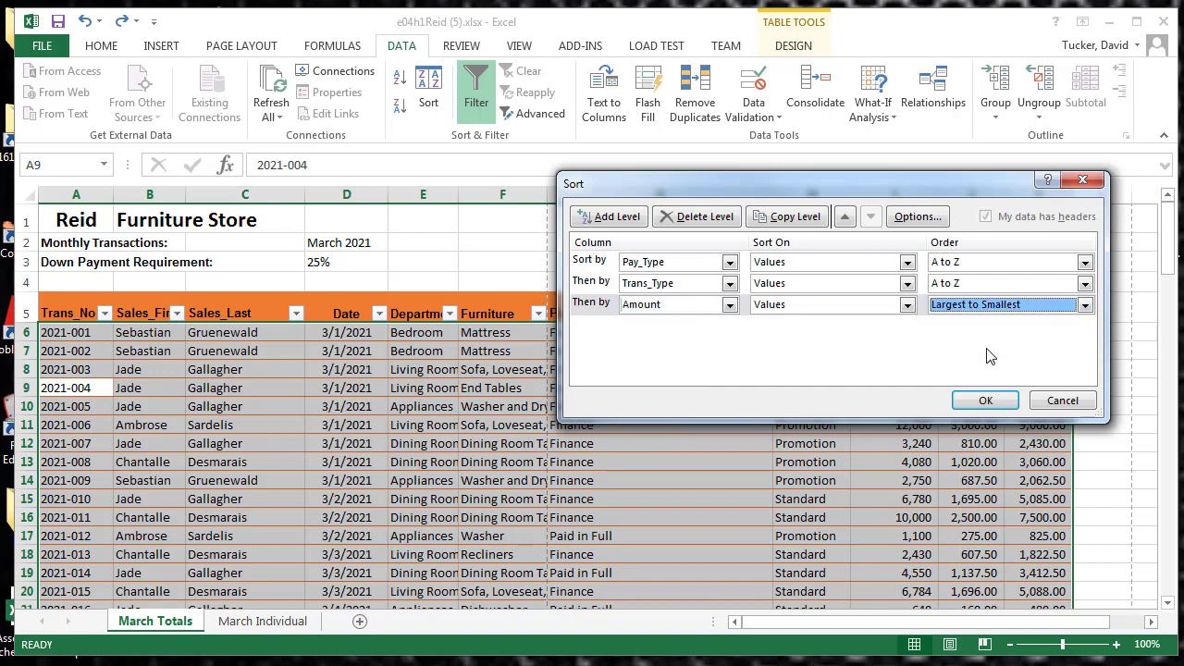
left_click(986, 400)
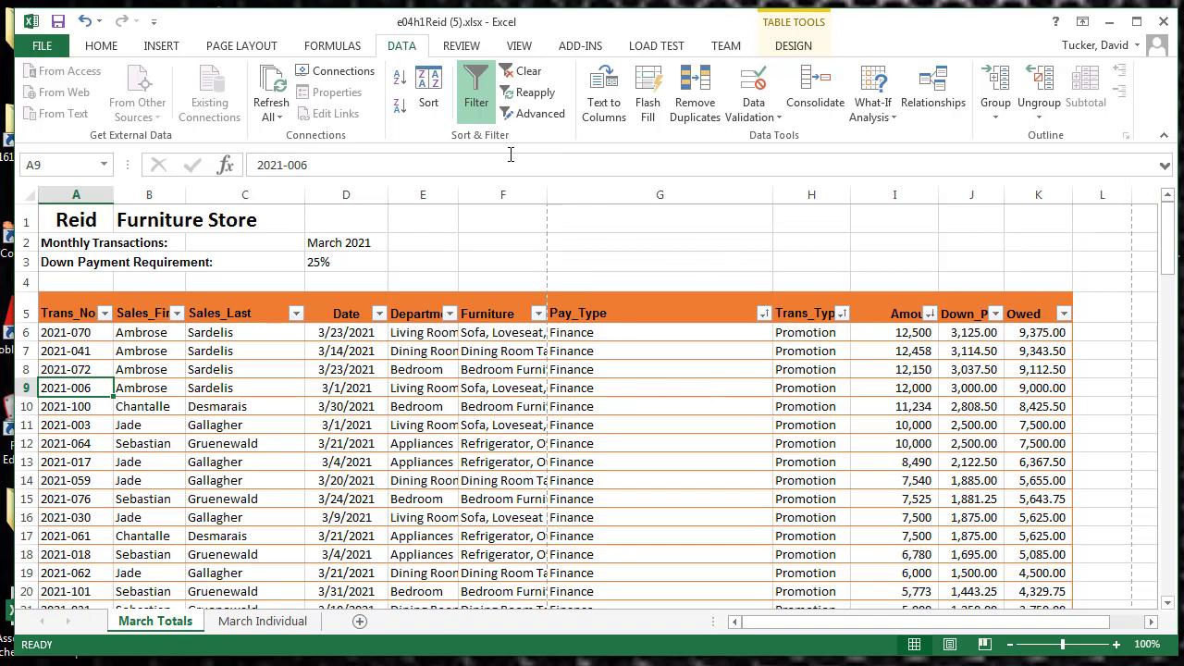
Review the defined sort levels and check the table's row order by Pay_Type, Trans_Type and Amount
left_click(426, 91)
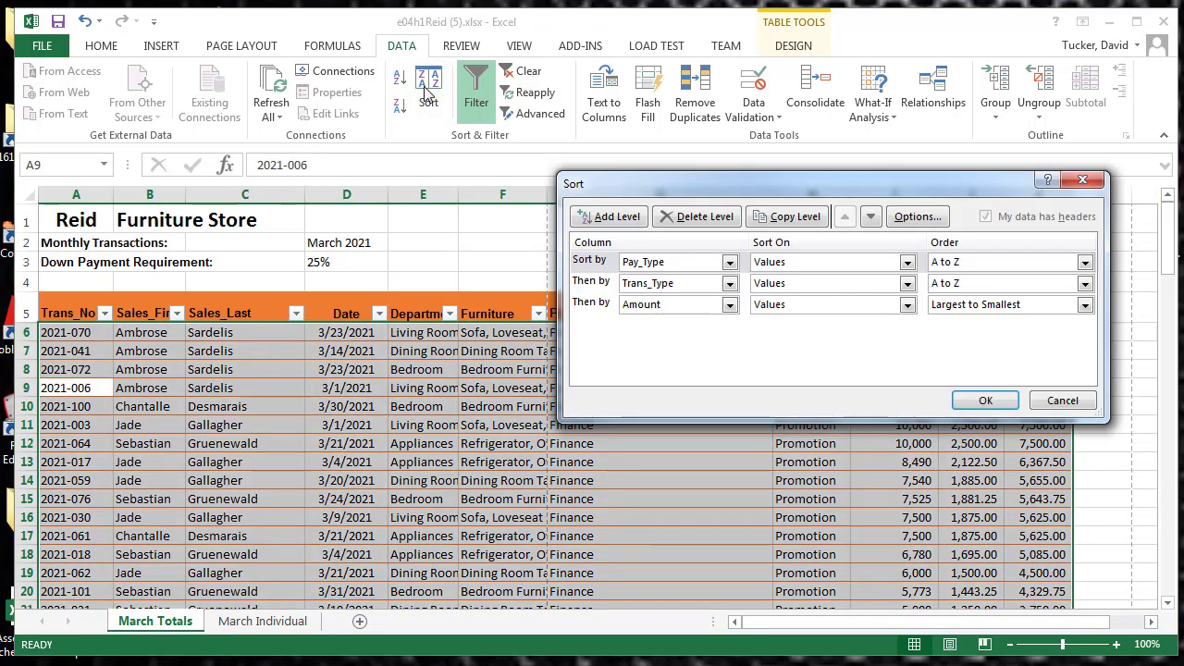
left_click(1086, 180)
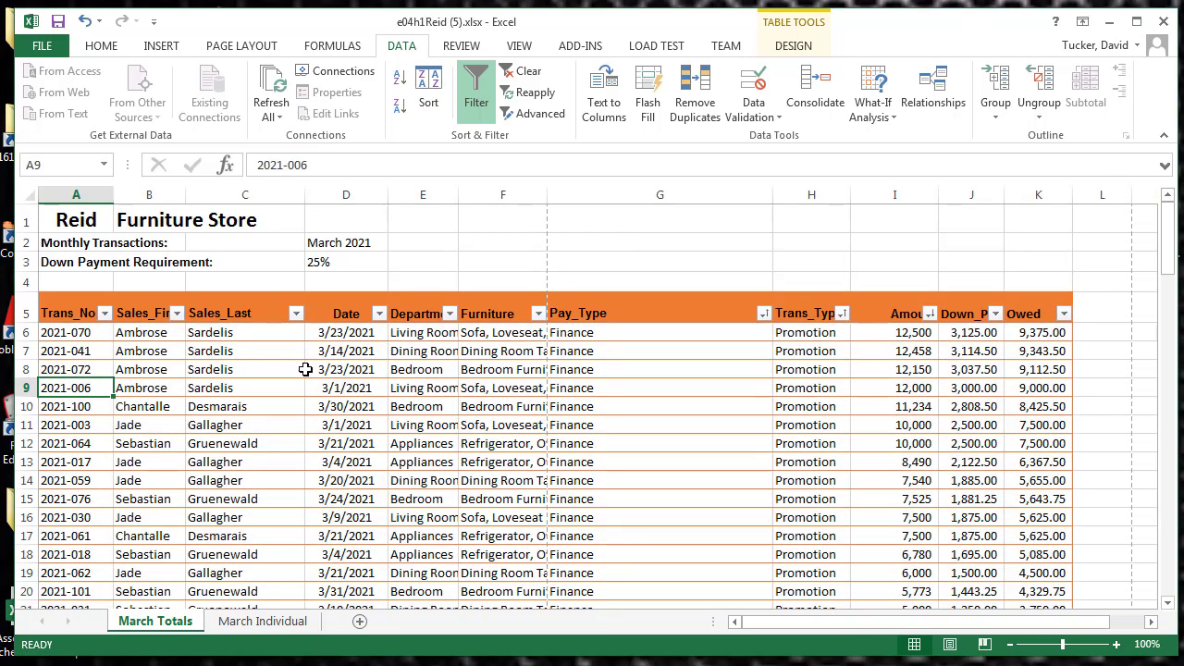
scroll(592, 469, "down", 15)
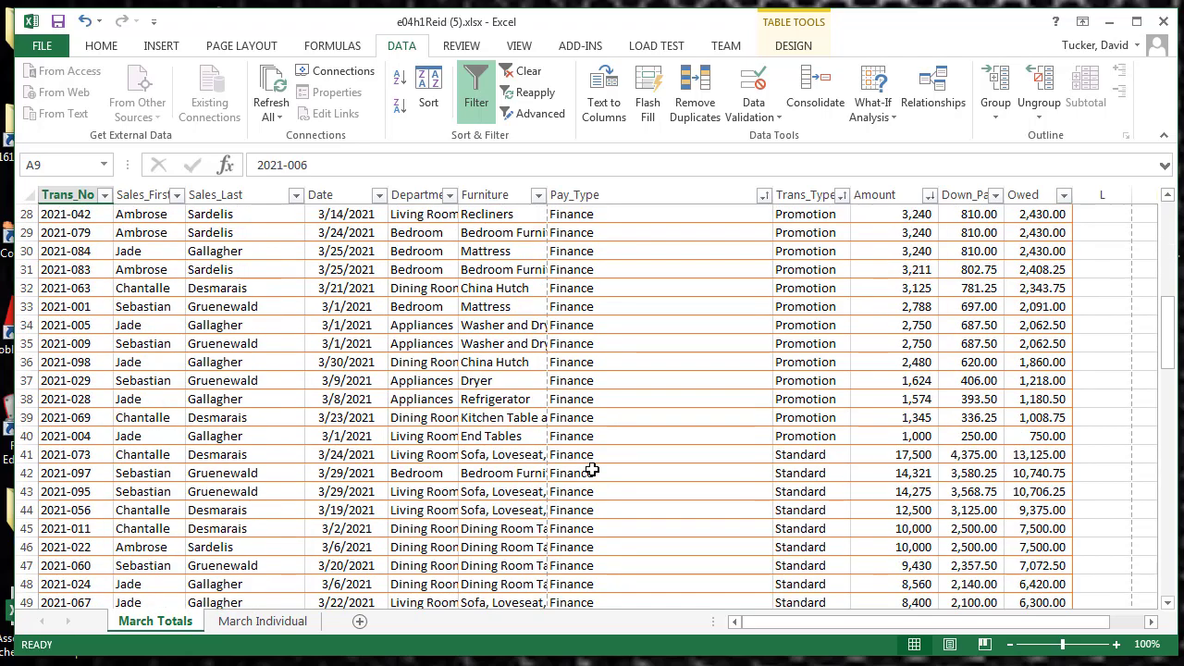
scroll(592, 469, "up", 15)
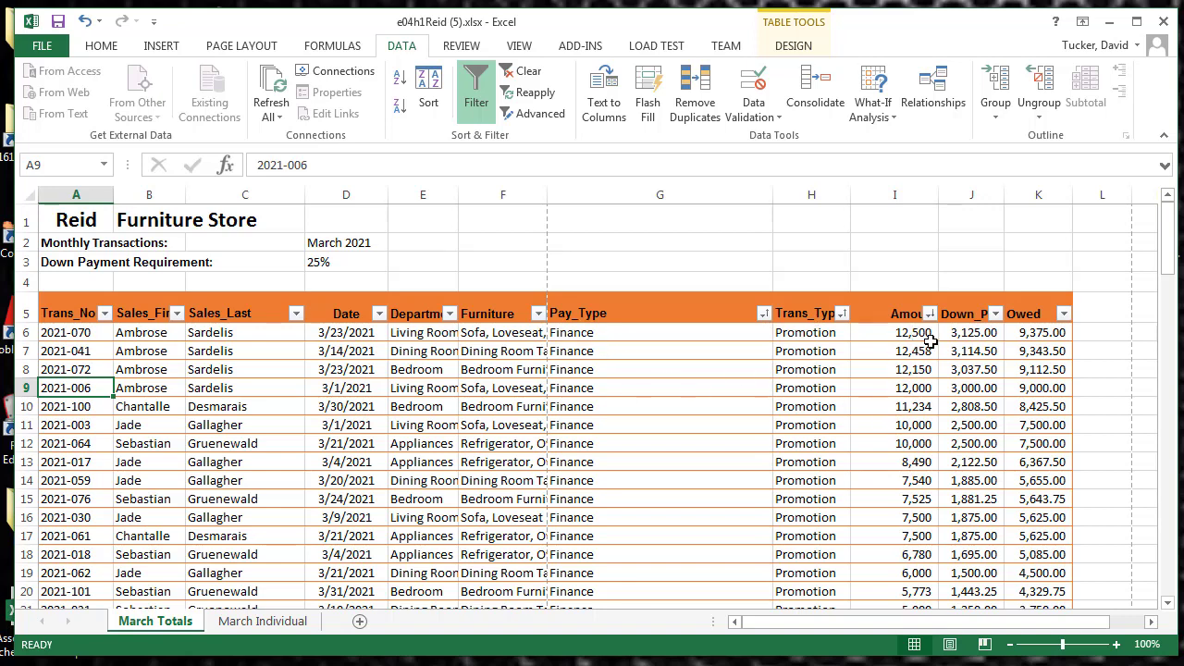
scroll(884, 504, "down", 8)
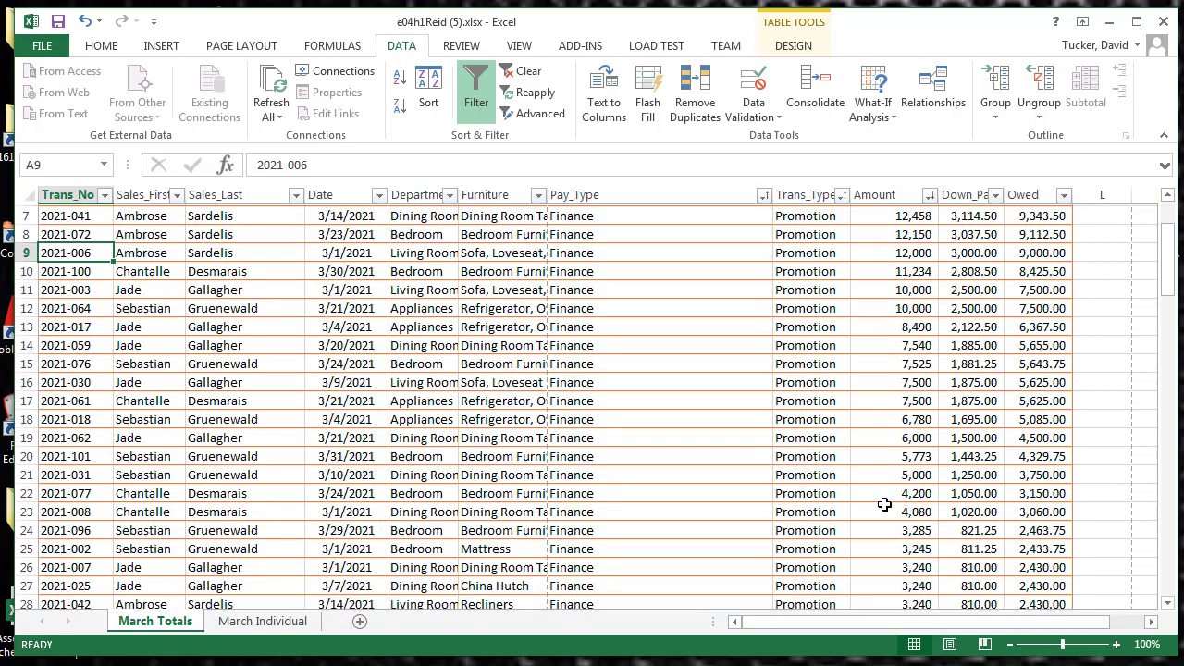
scroll(881, 493, "up", 8)
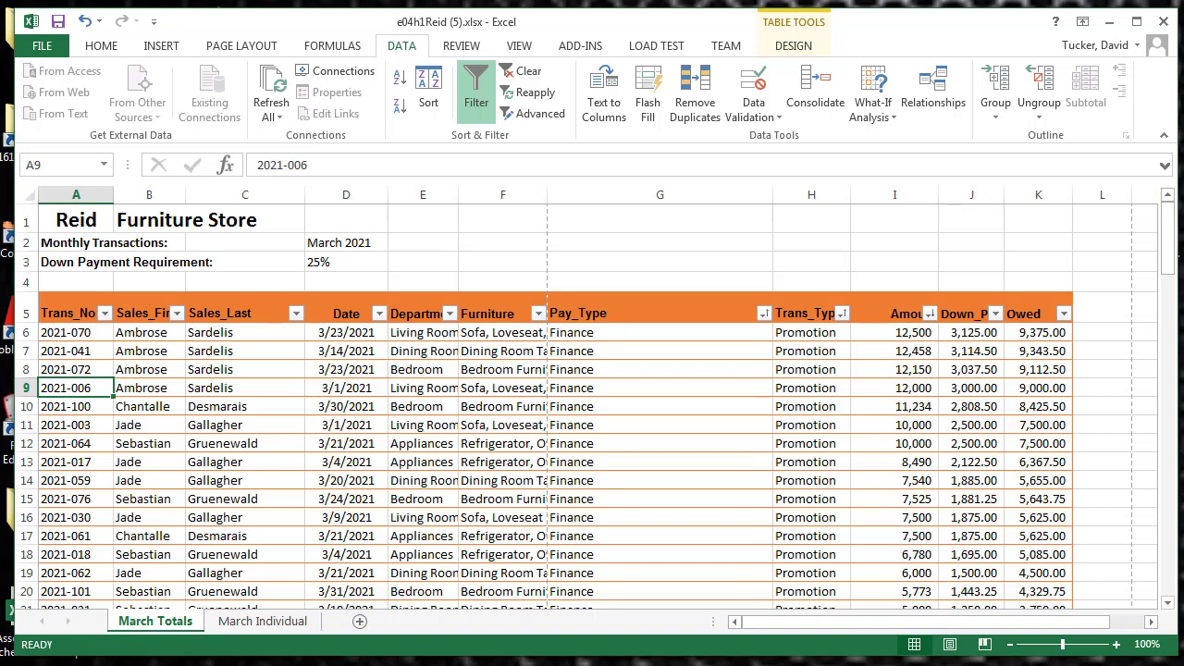
left_click(428, 88)
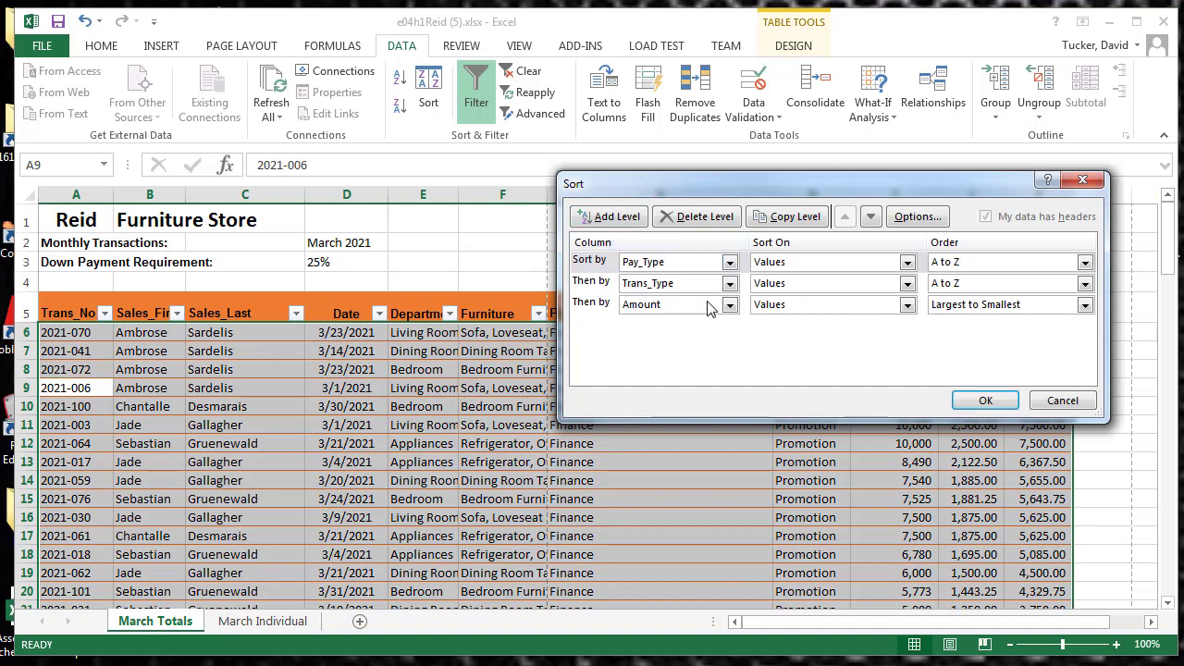
left_click(612, 215)
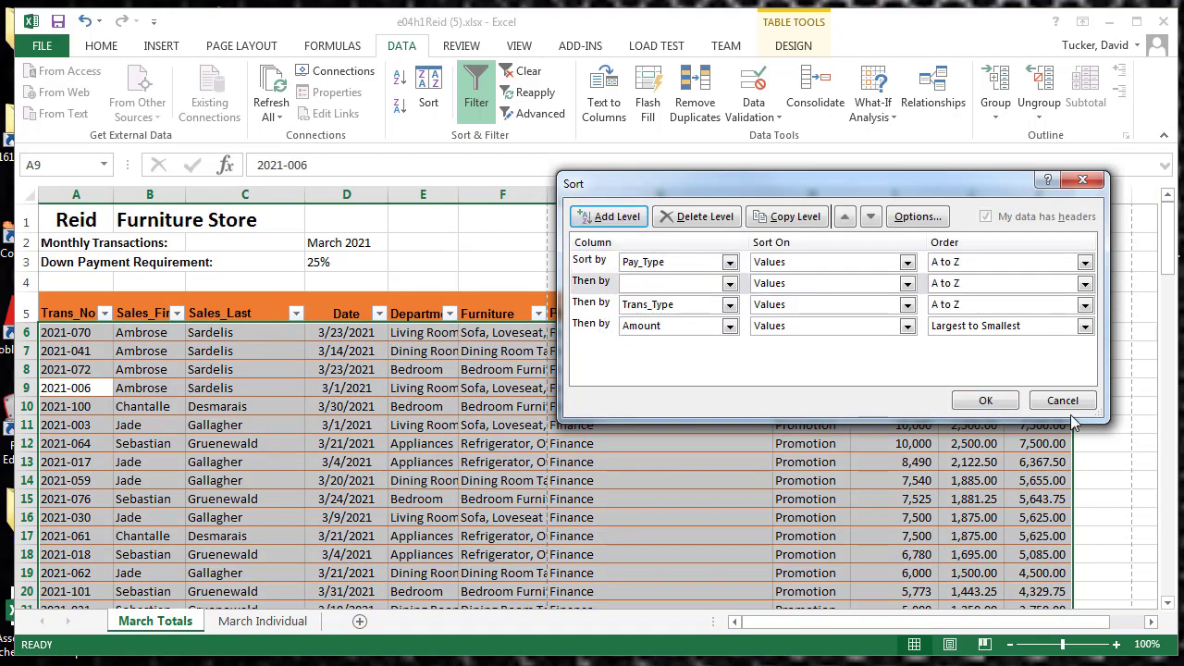
left_click(597, 283)
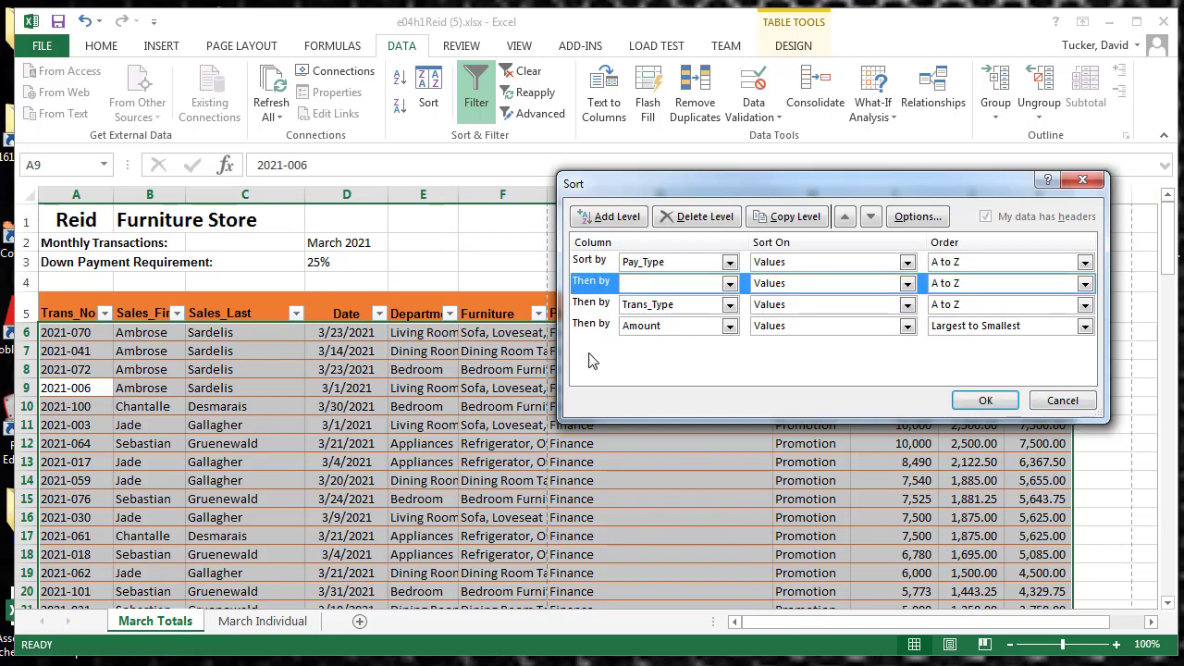
left_click(1064, 400)
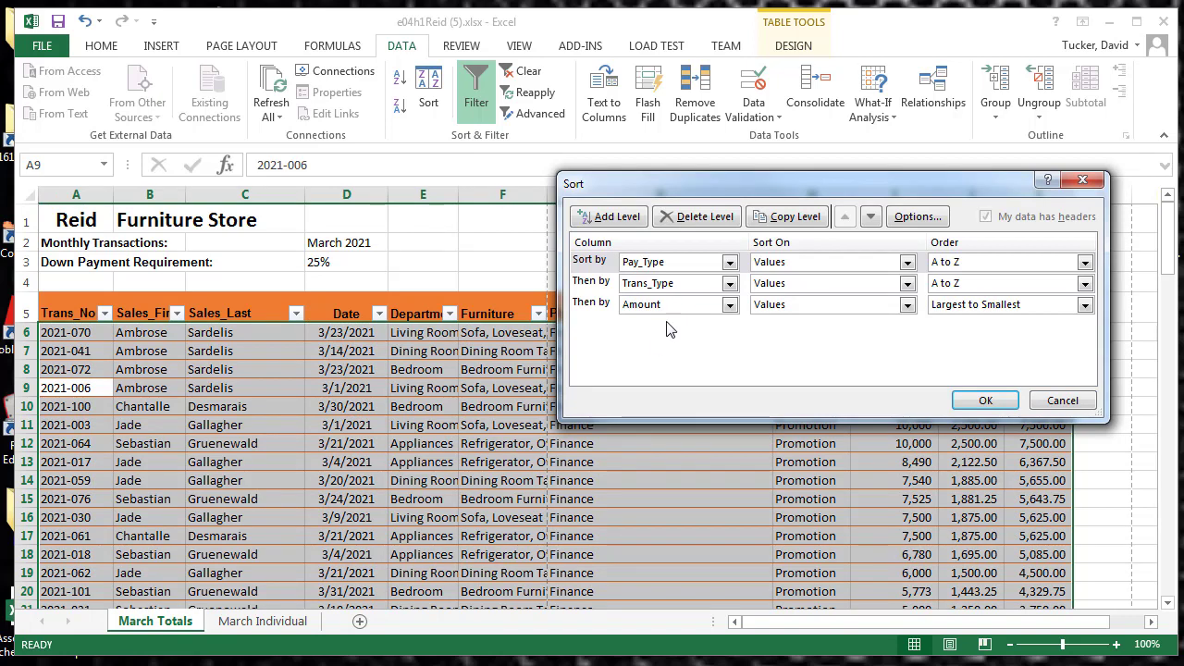
Add Department, sorted on Values, as a fourth sort level below the Amount level
left_click(615, 216)
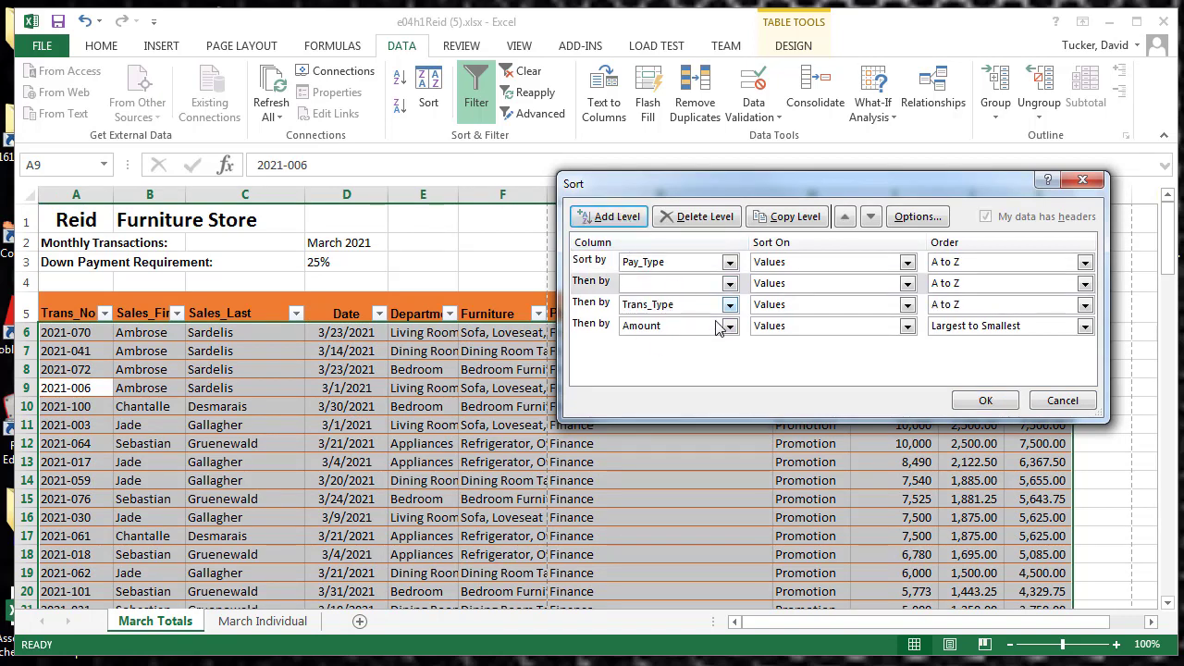
left_click(1059, 401)
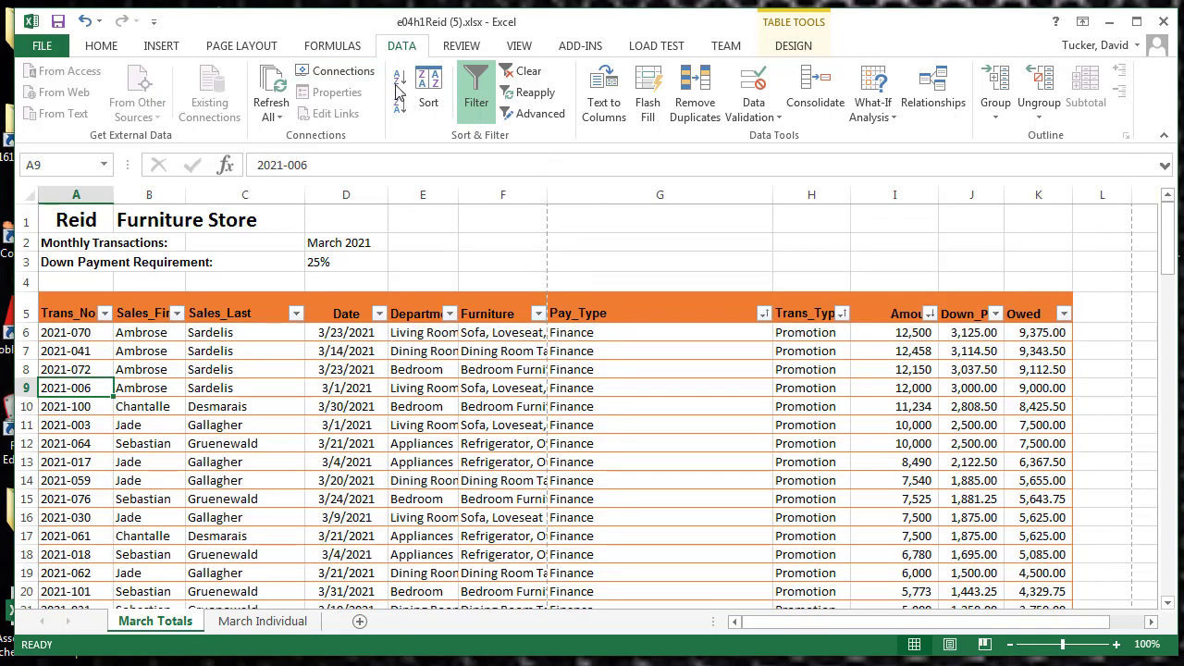
left_click(428, 96)
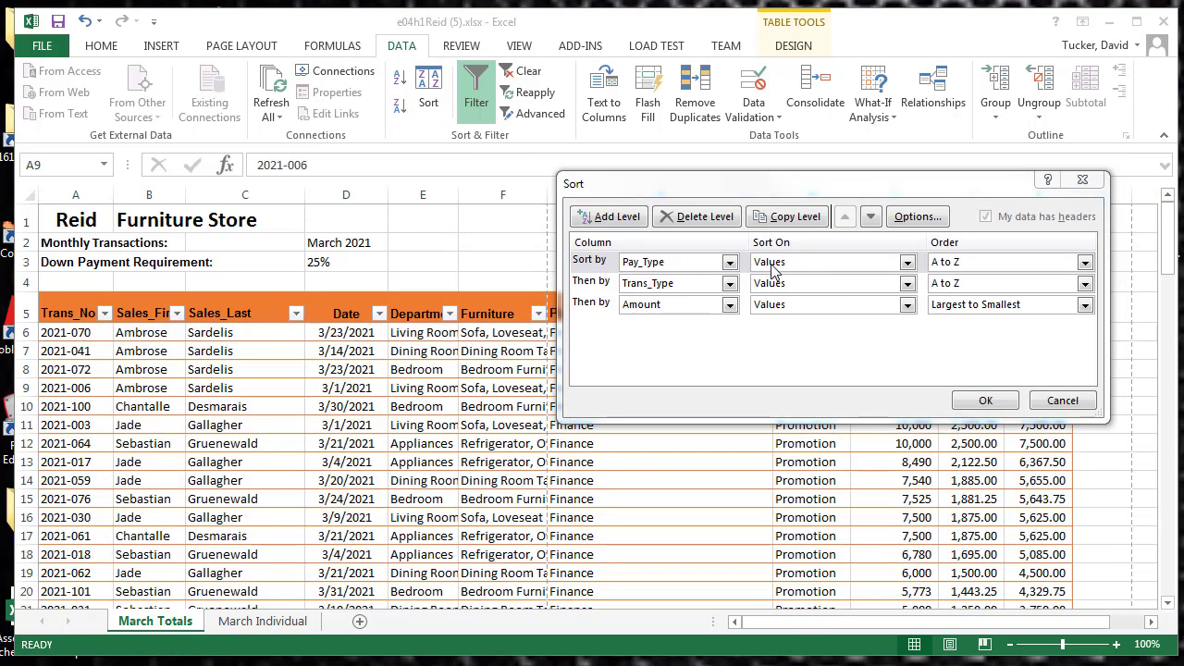
left_click(583, 303)
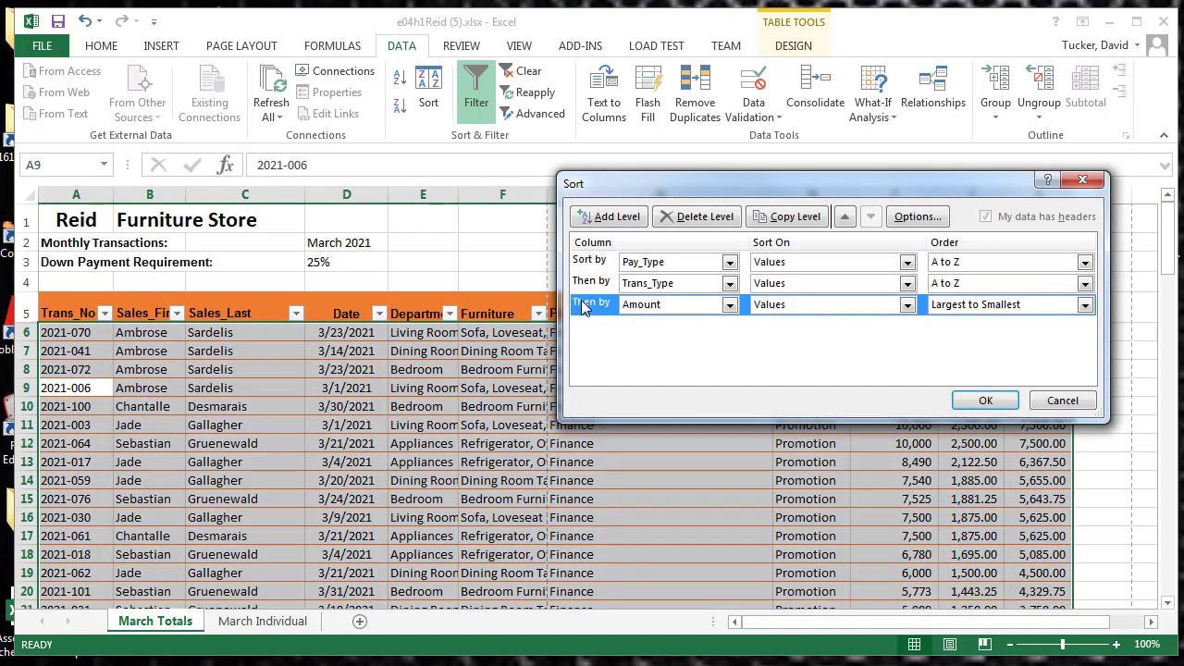
left_click(622, 216)
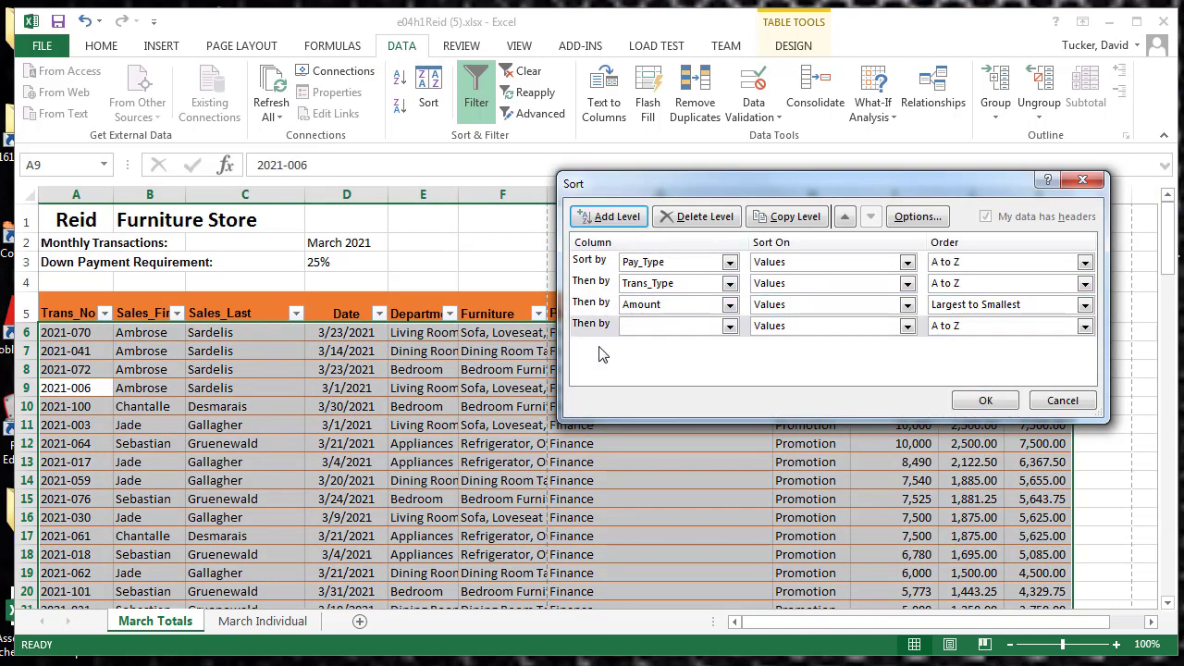
left_click(730, 326)
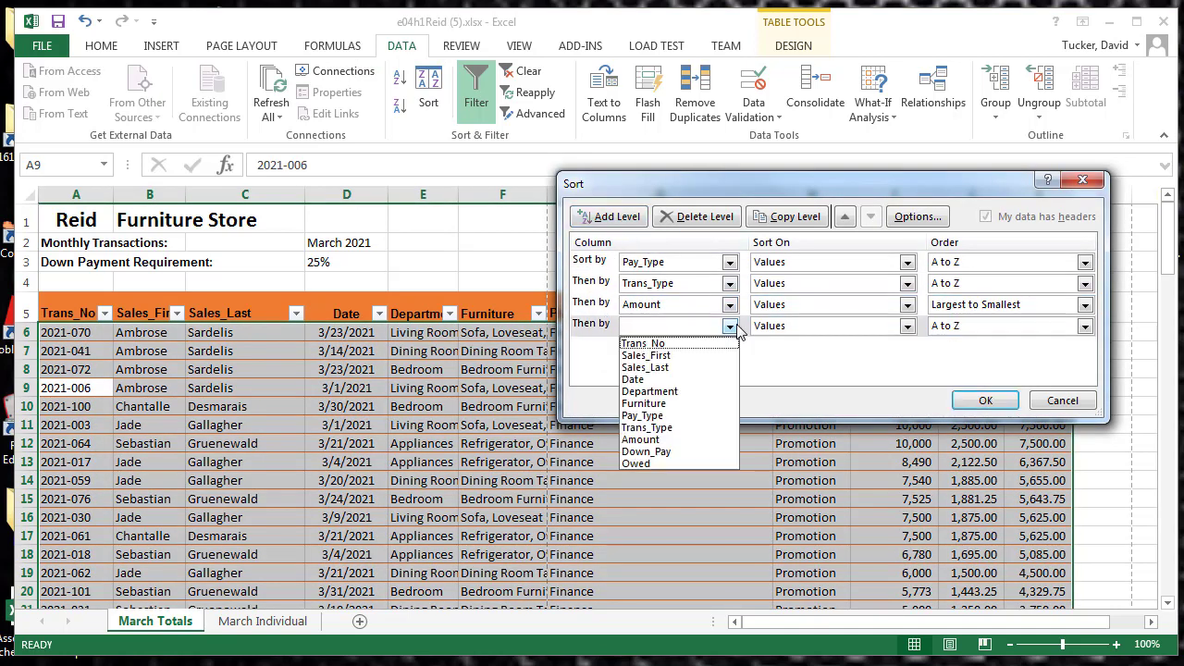
left_click(731, 327)
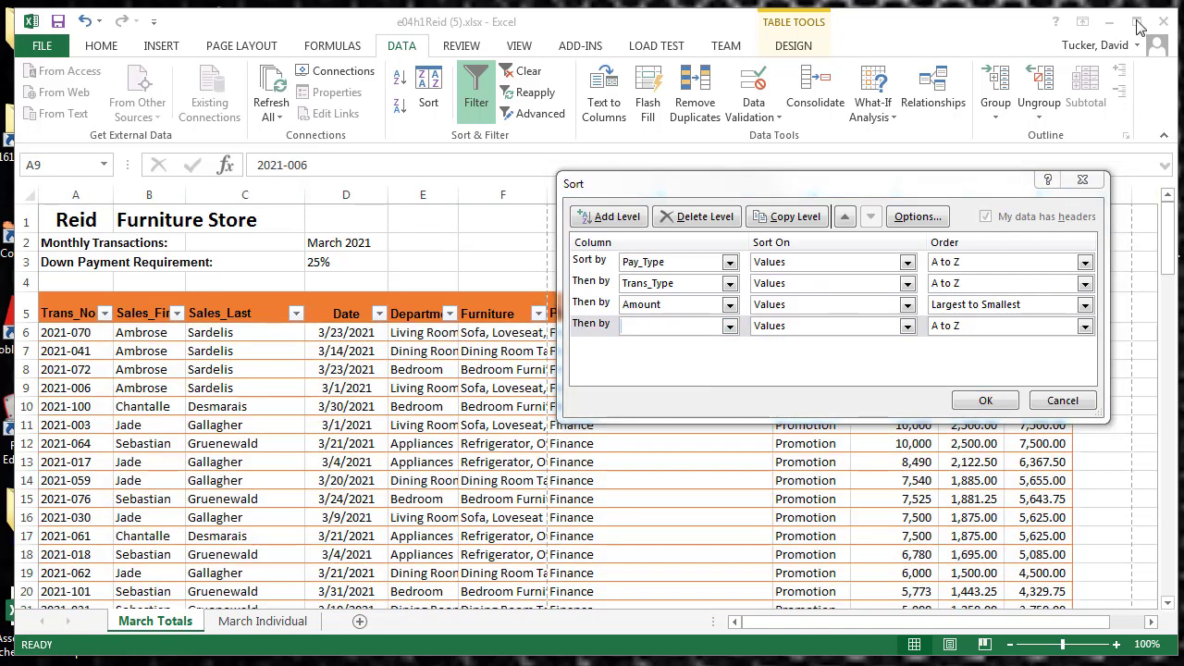
left_click(730, 326)
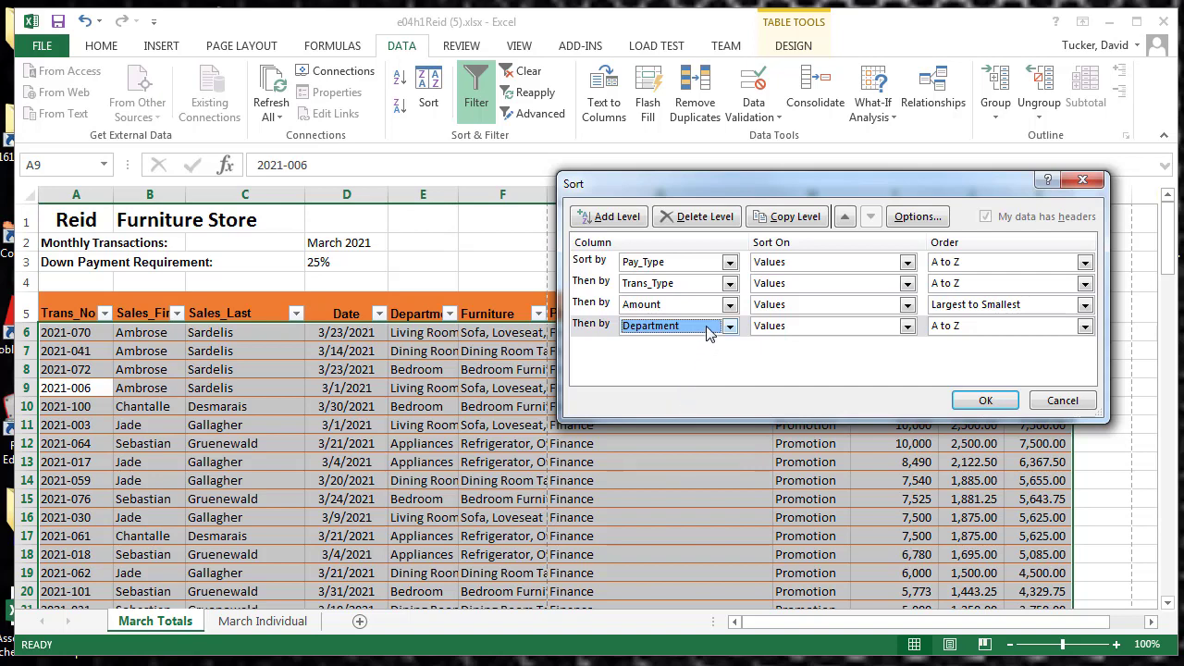
left_click(906, 327)
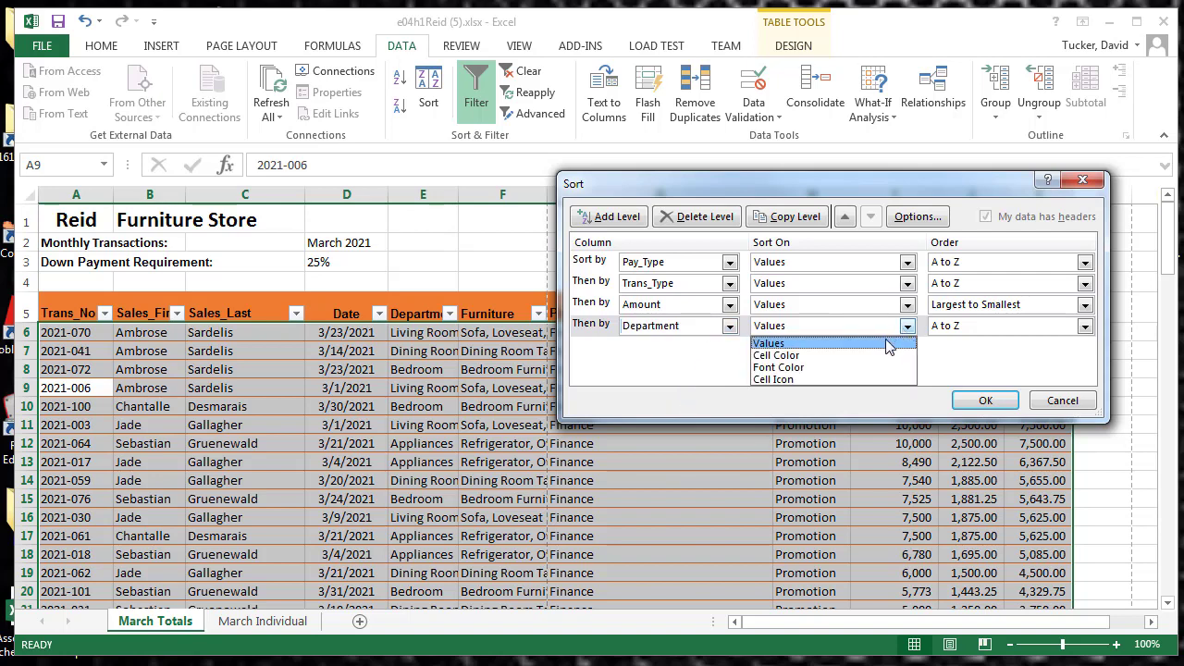
left_click(893, 343)
Order the Department level by a new custom list of Dining Room, Living Room, Bedroom, Appliances and apply the sort
left_click(1084, 325)
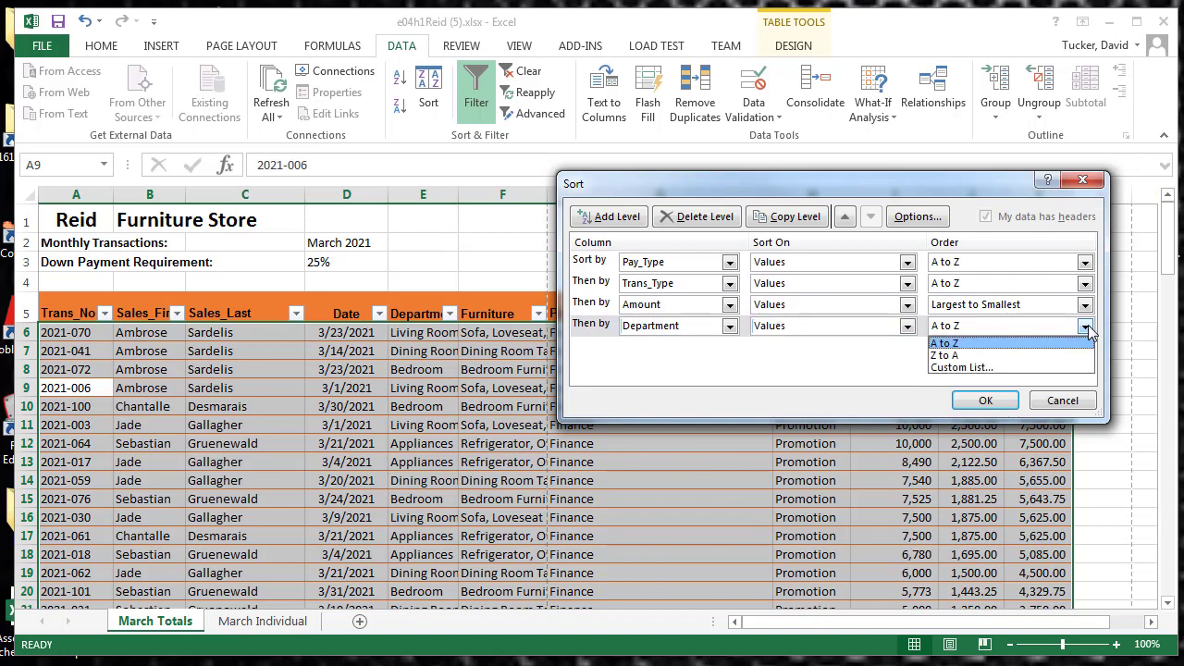
left_click(999, 370)
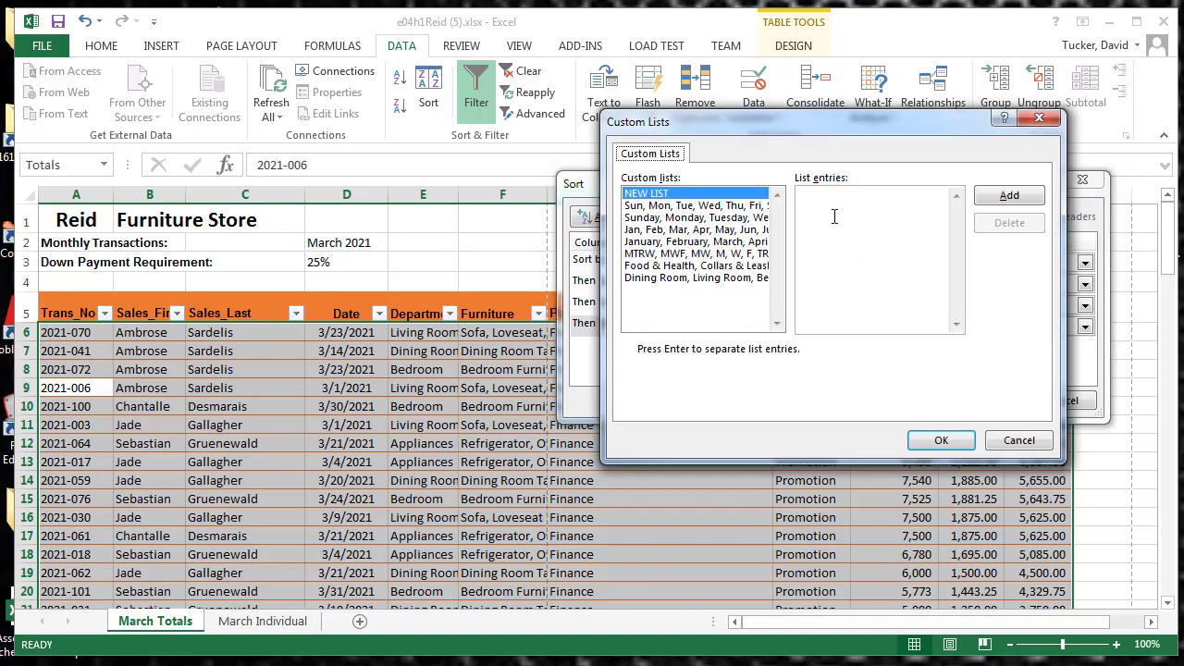
left_click(834, 215)
type("edroom, Appliances")
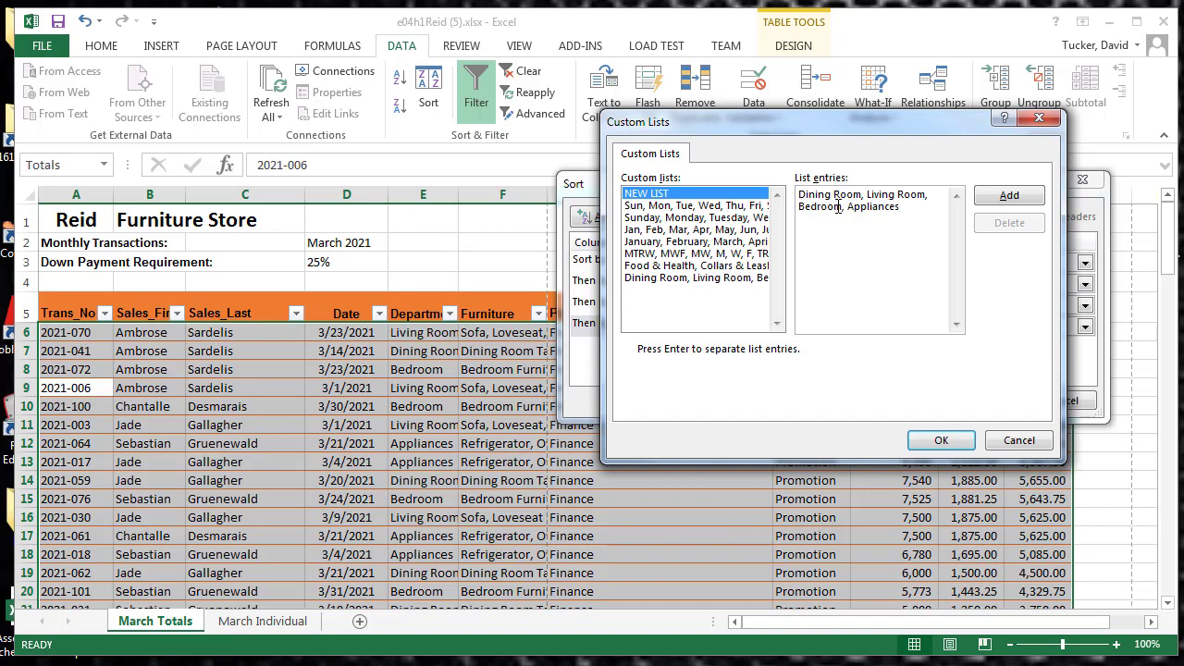
left_click(1022, 197)
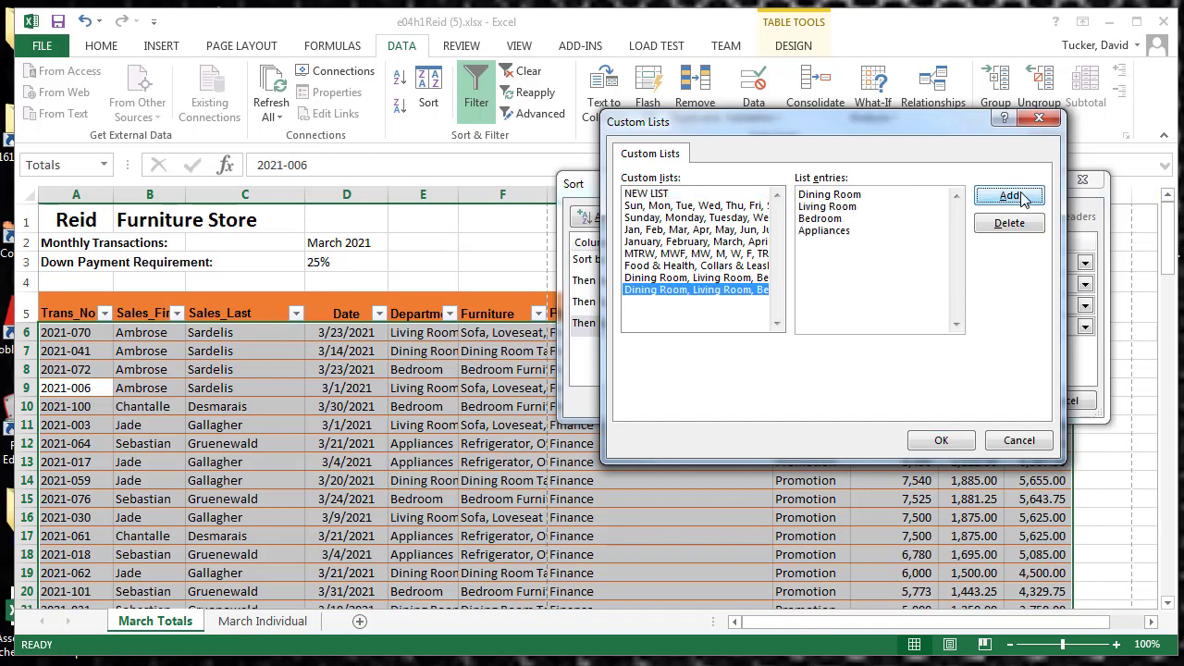
left_click(943, 440)
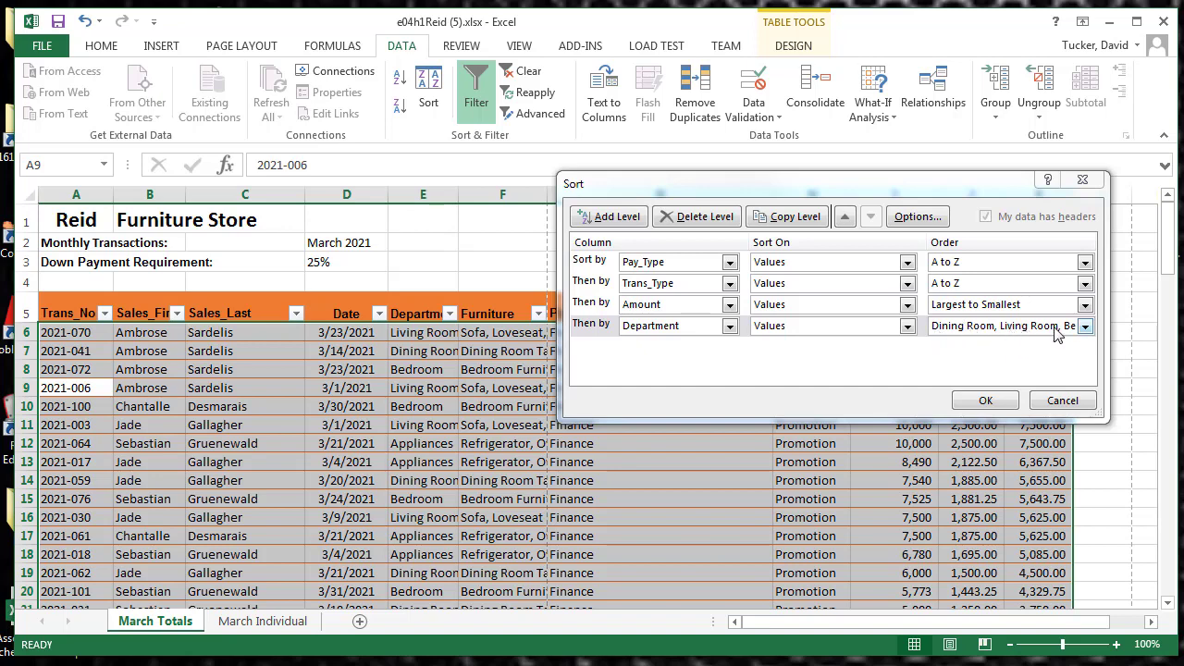
left_click(985, 400)
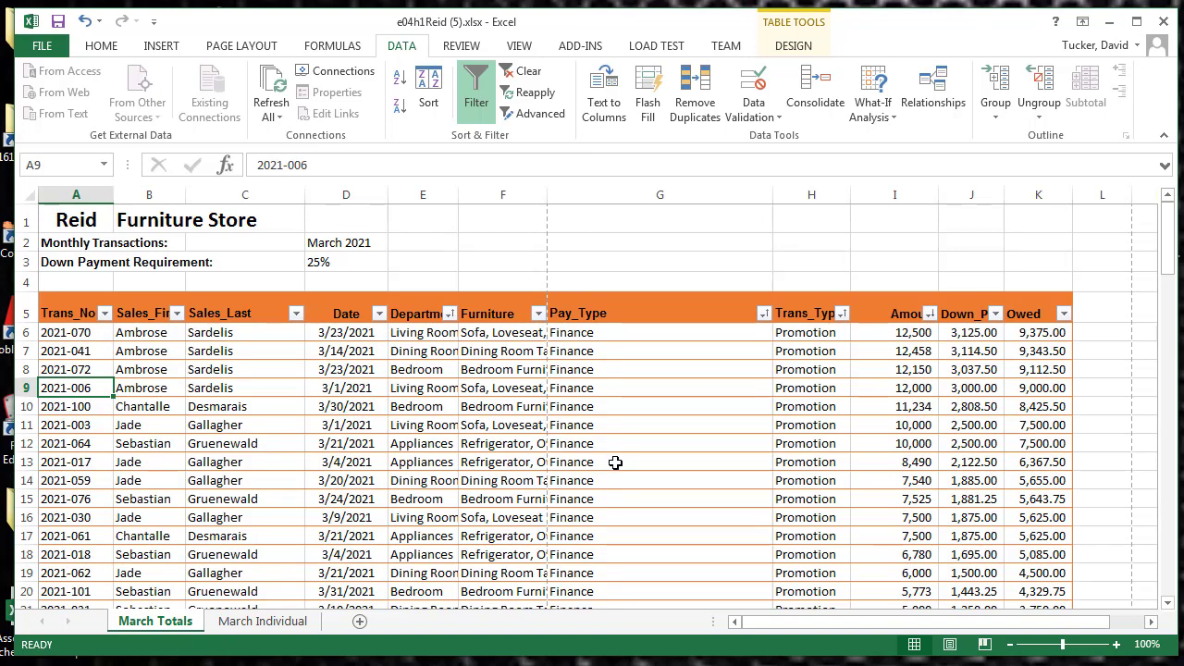
Widen the Furniture and Department columns to show more of their text
left_click_drag(546, 194, 611, 206)
left_click_drag(459, 198, 516, 203)
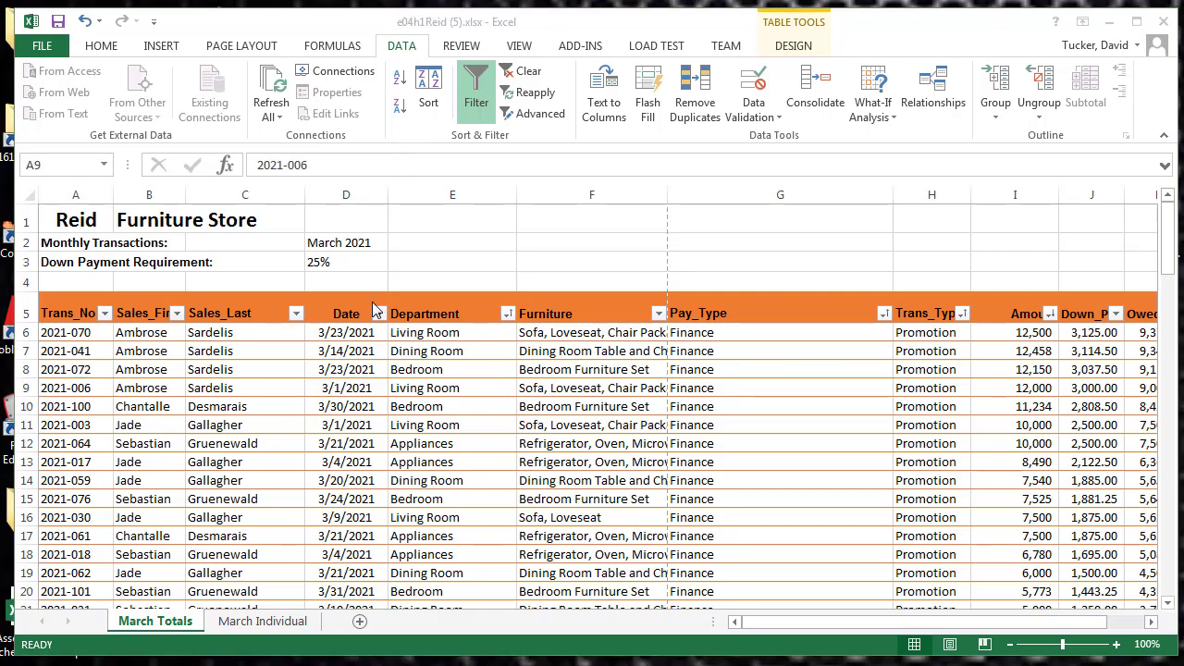
Filter the Department column to only Dining Room and look through the filtered rows
left_click(508, 315)
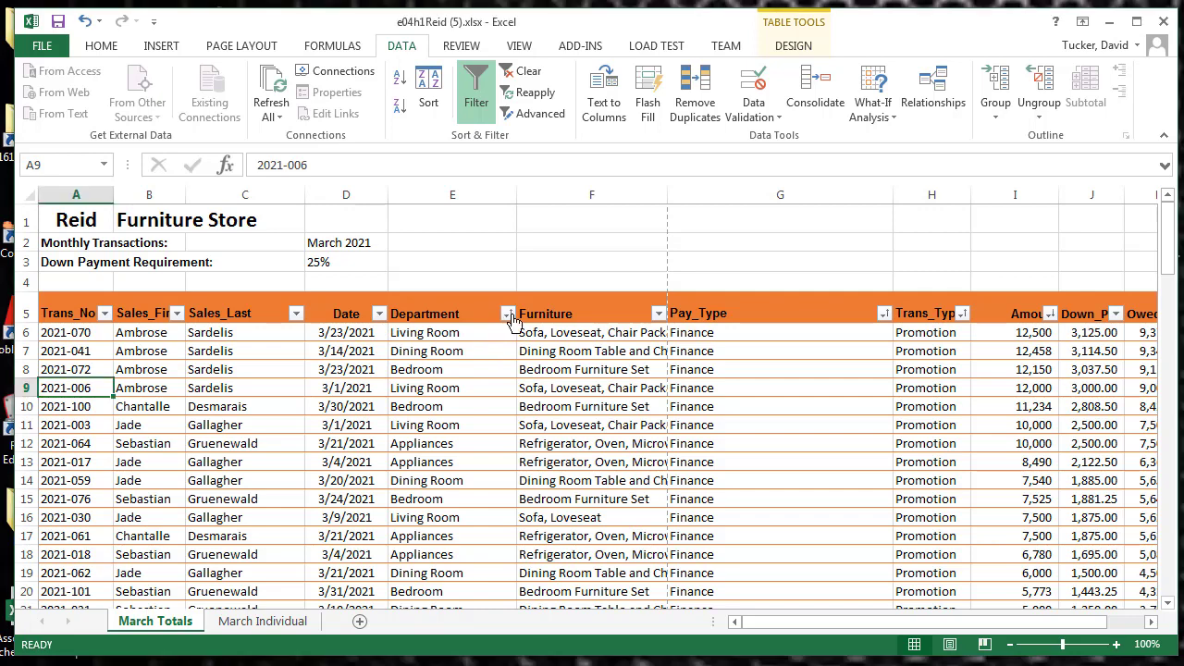
left_click(507, 317)
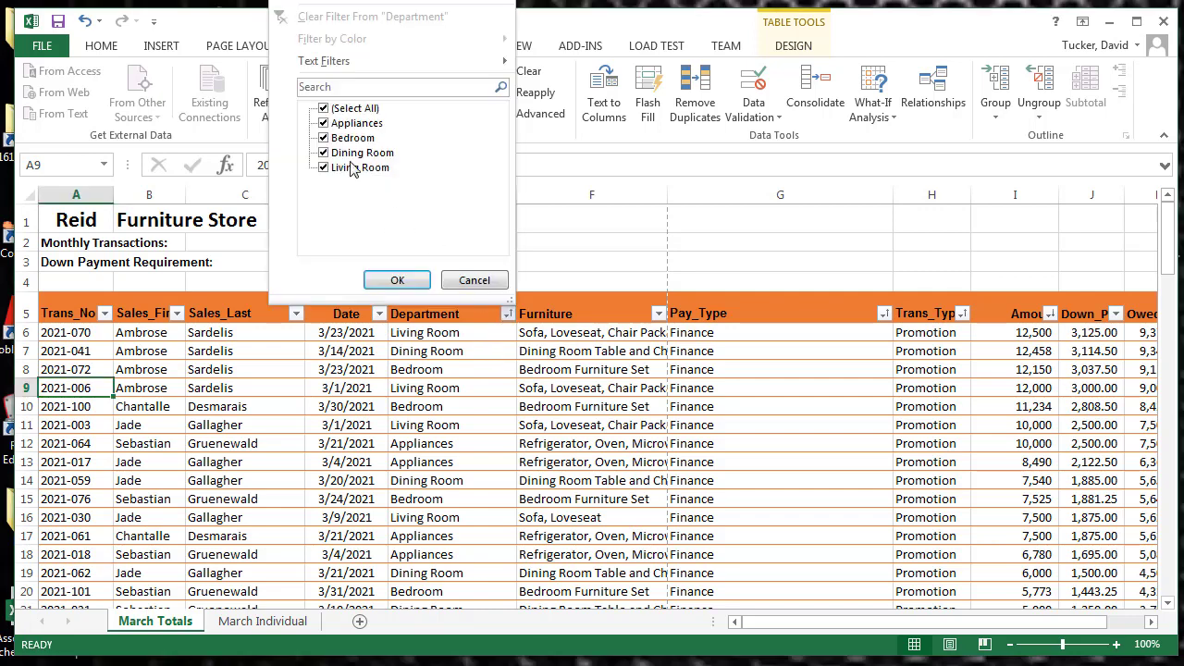
left_click(323, 109)
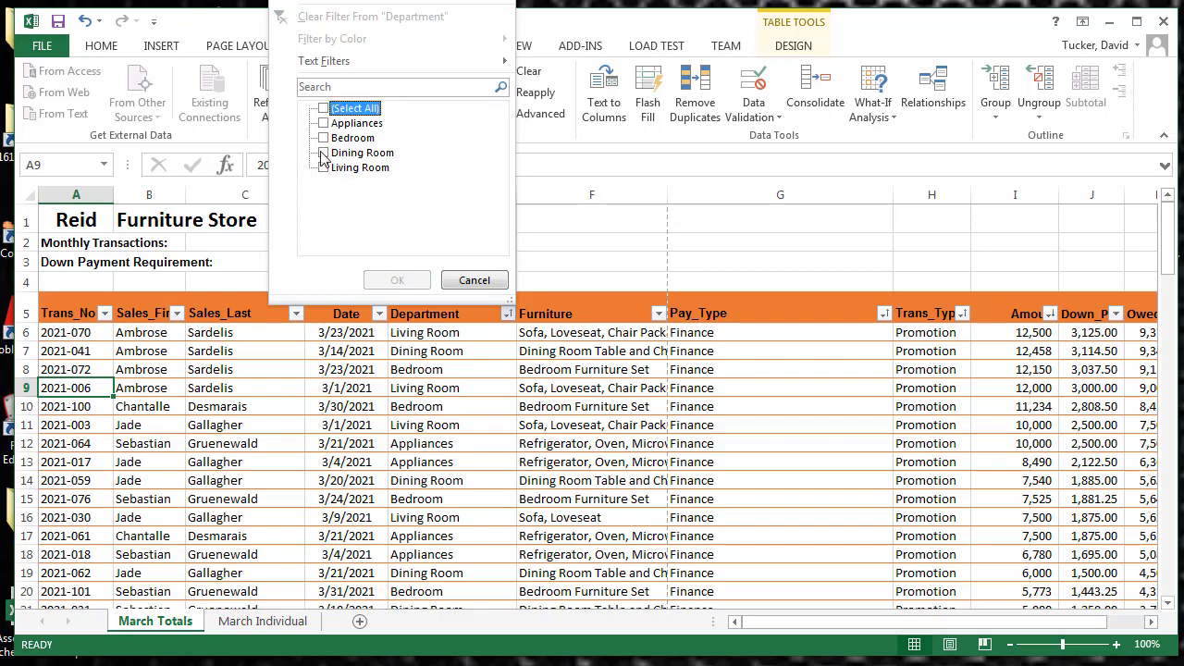
left_click(324, 153)
left_click(395, 280)
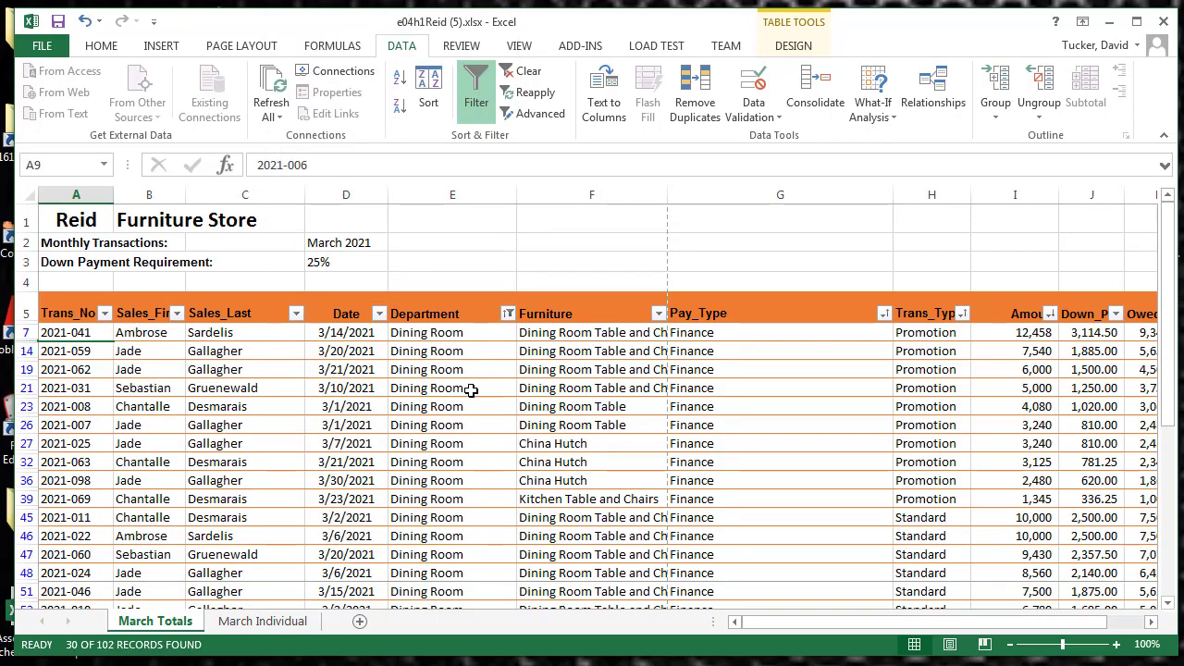
scroll(446, 350, "down", 2)
scroll(446, 349, "down", 4)
scroll(443, 344, "up", 5)
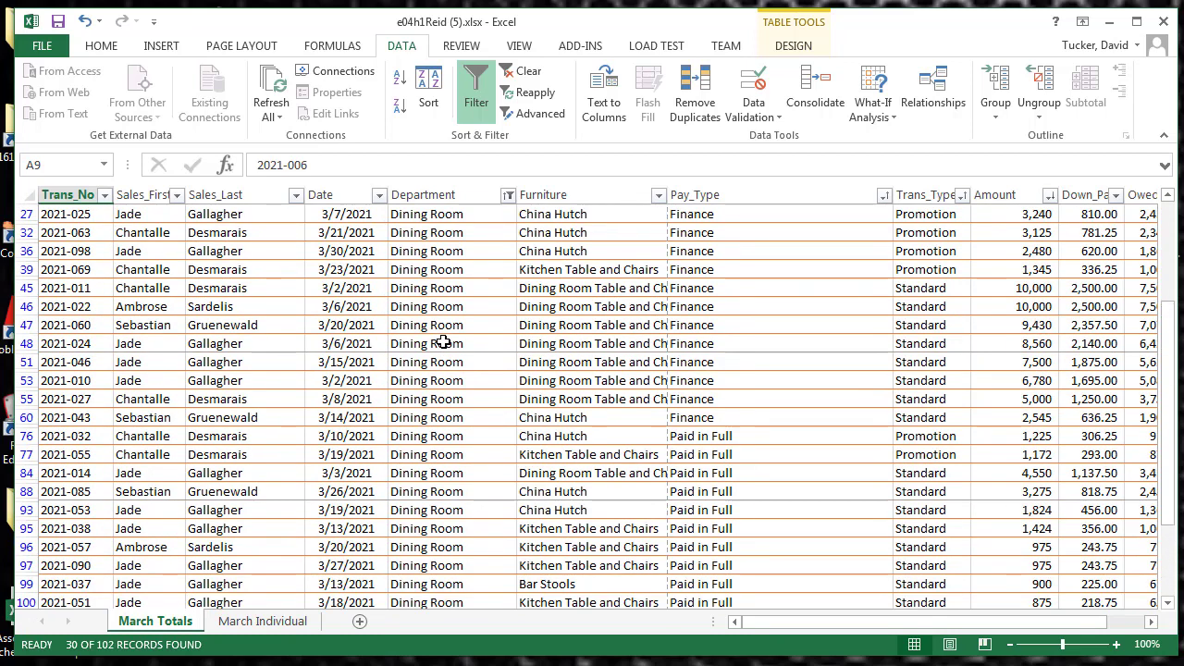
Reselect all departments in the Department filter to show every record again
left_click(510, 246)
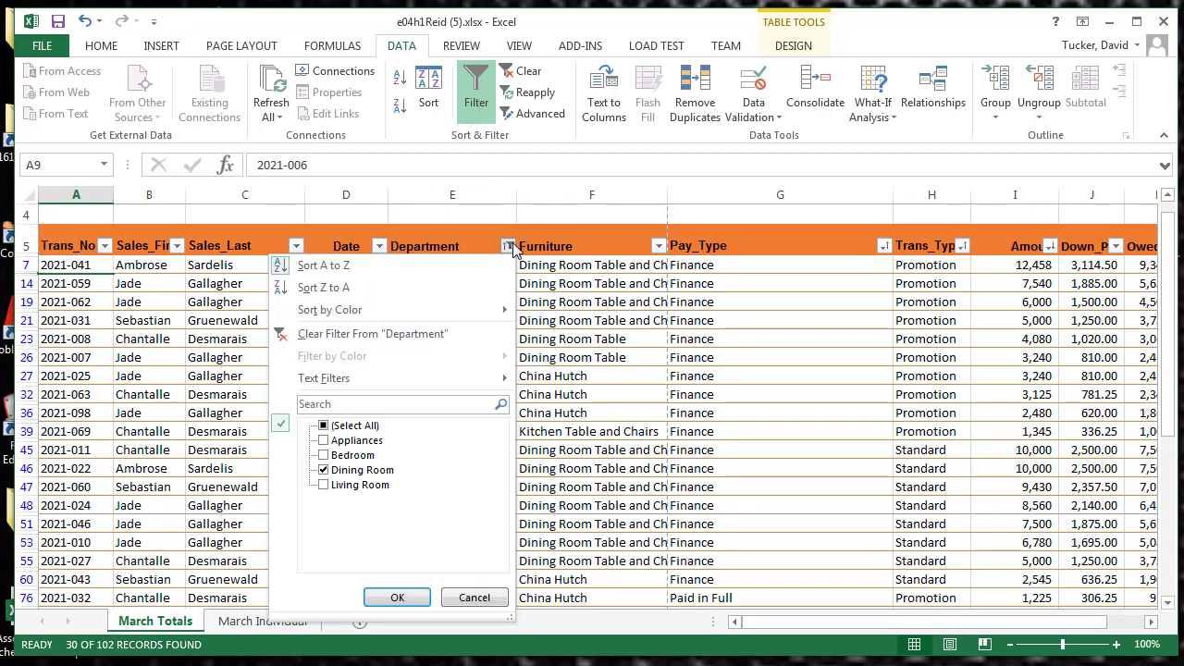
left_click(323, 425)
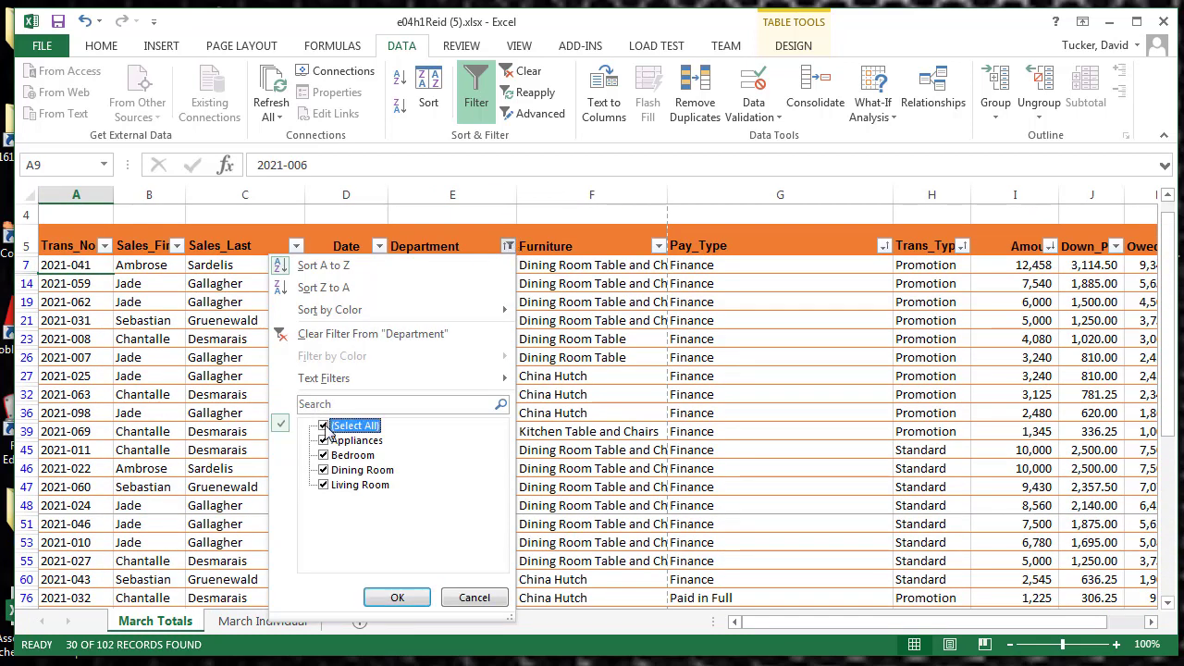
left_click(398, 598)
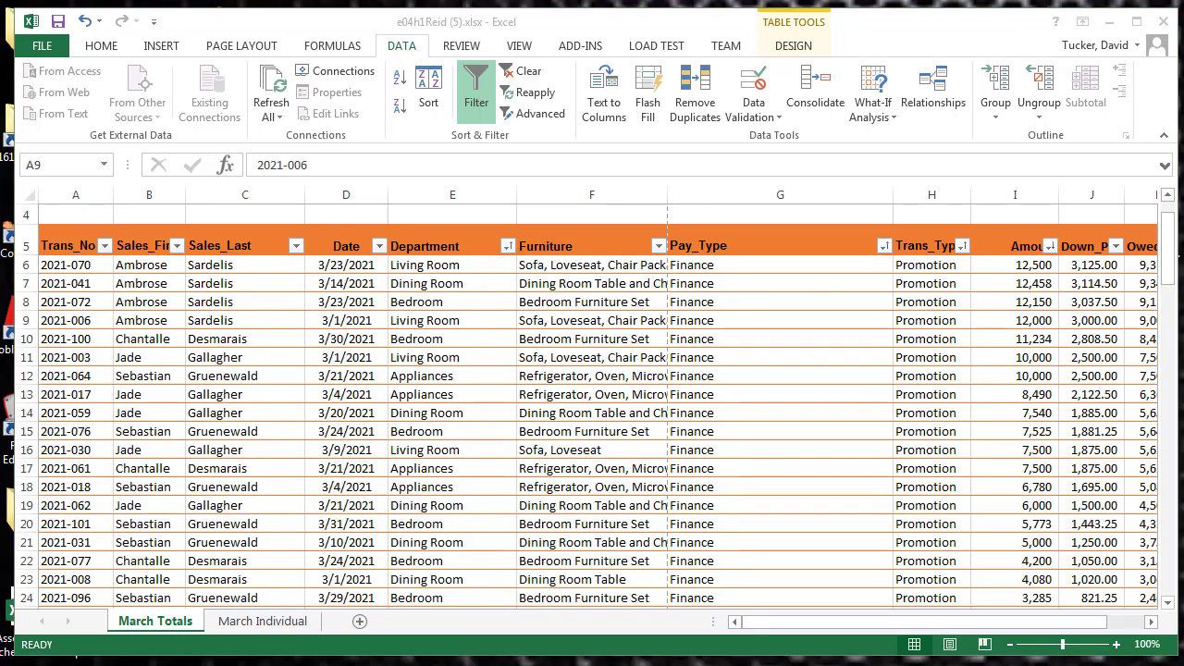
Filter the Amount column to only the values 425, 450 and 495
left_click(1050, 246)
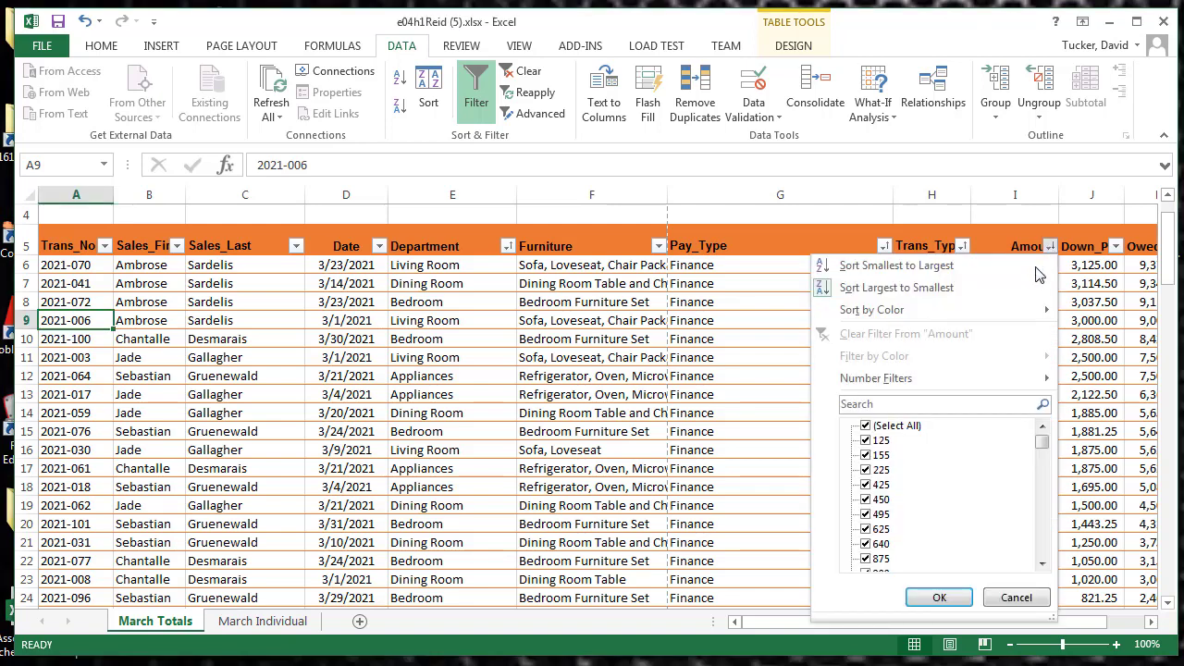
left_click(864, 426)
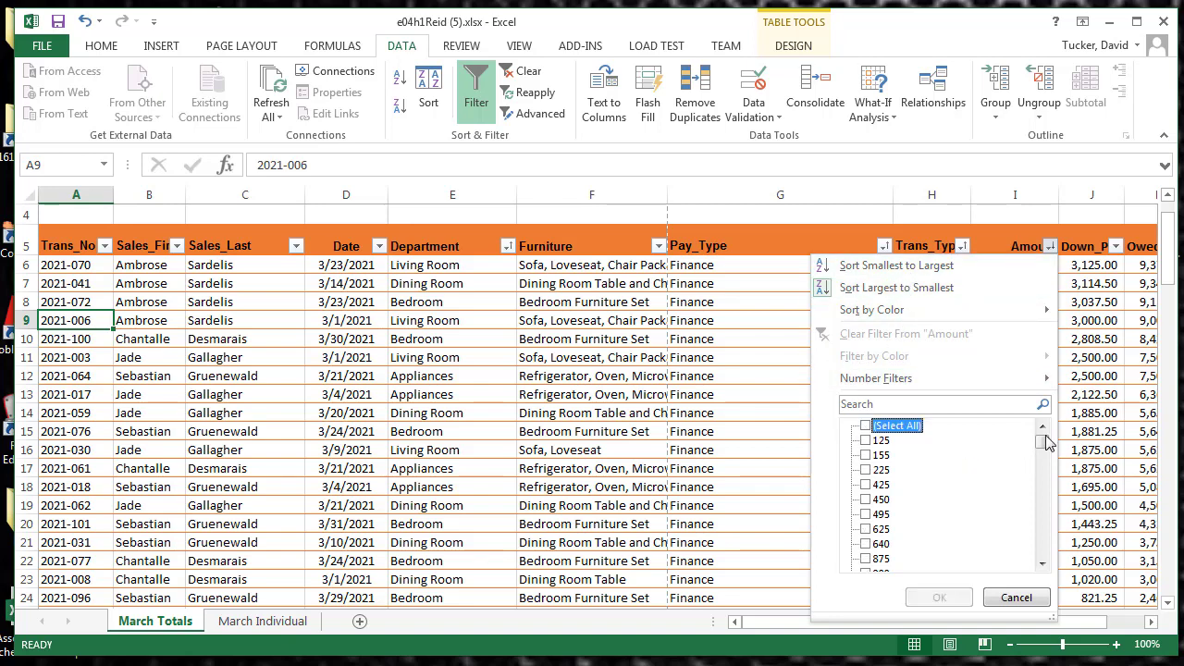
mouse_move(1043, 445)
left_mouse_down()
mouse_move(1043, 546)
mouse_move(1060, 582)
mouse_move(1043, 446)
left_mouse_up()
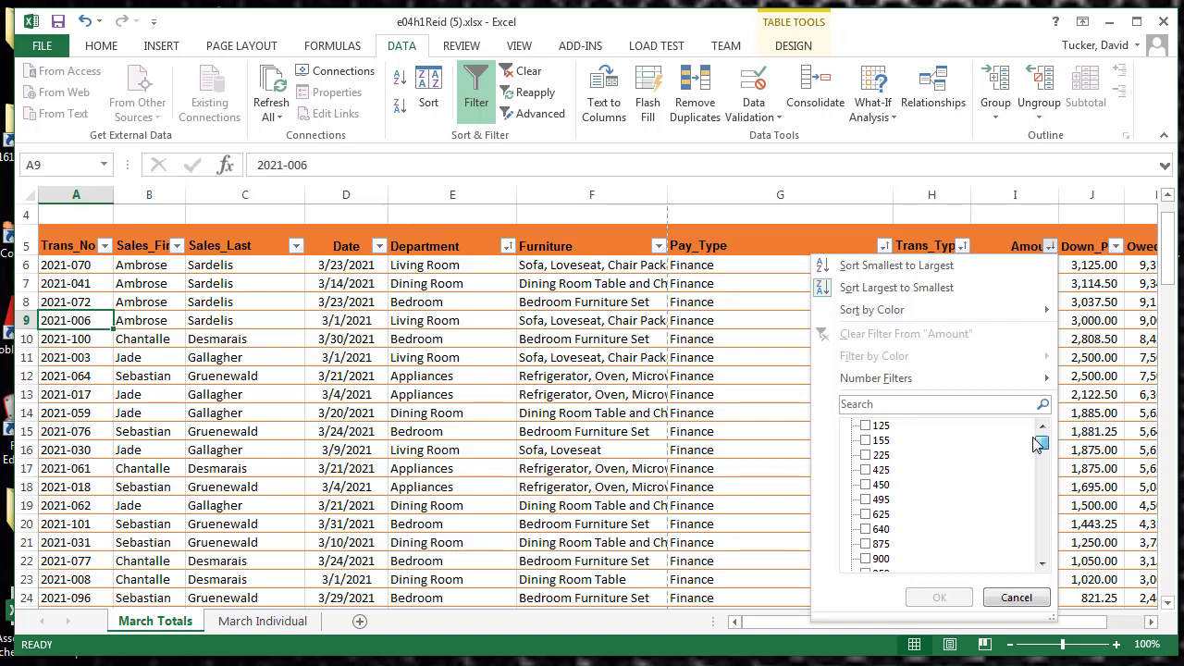
left_click(865, 469)
left_click(865, 484)
left_click(864, 499)
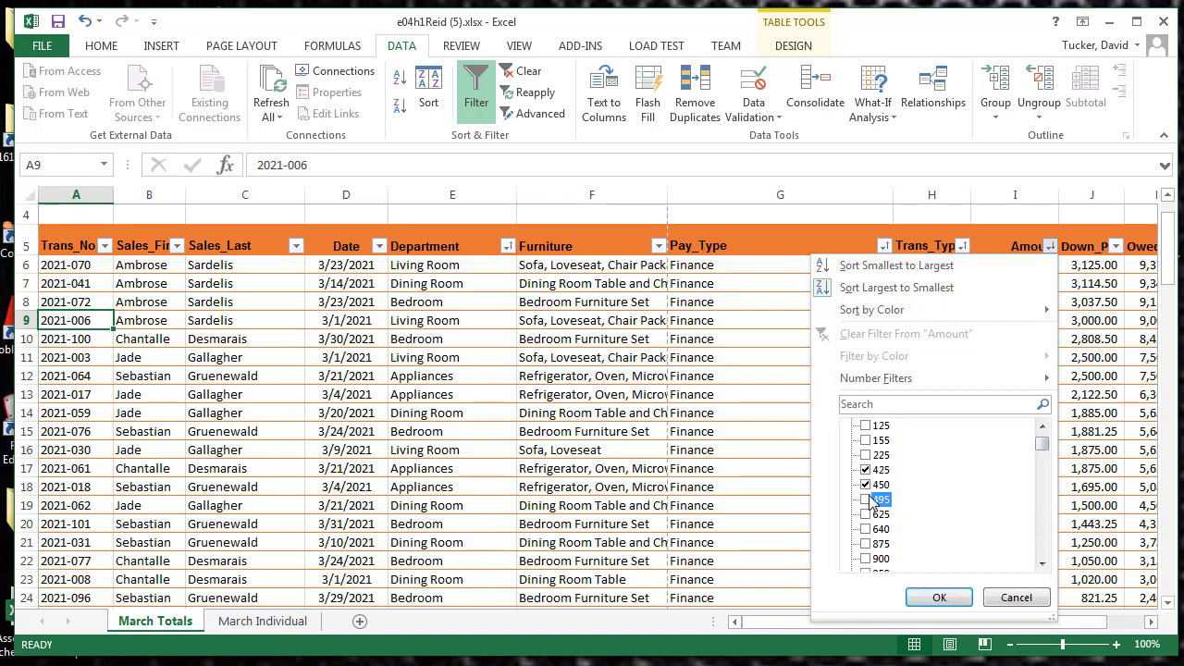
left_click(936, 597)
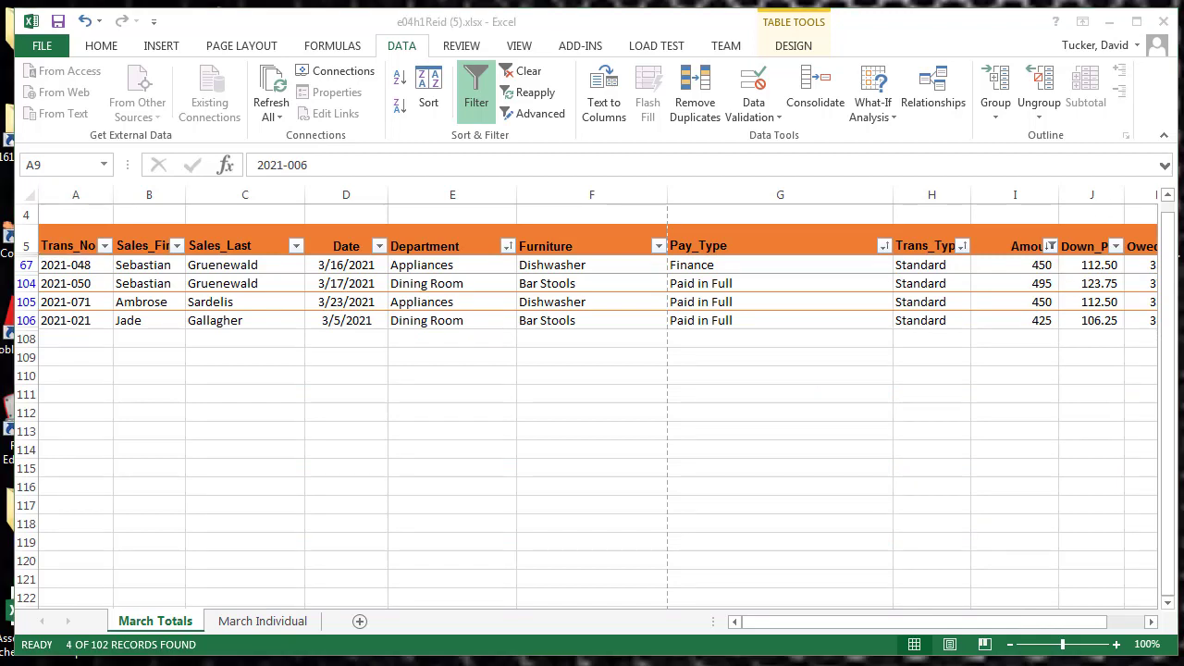
Look at the Trans_Type filter options without applying them and clear the filter from the Amount column
left_click(963, 246)
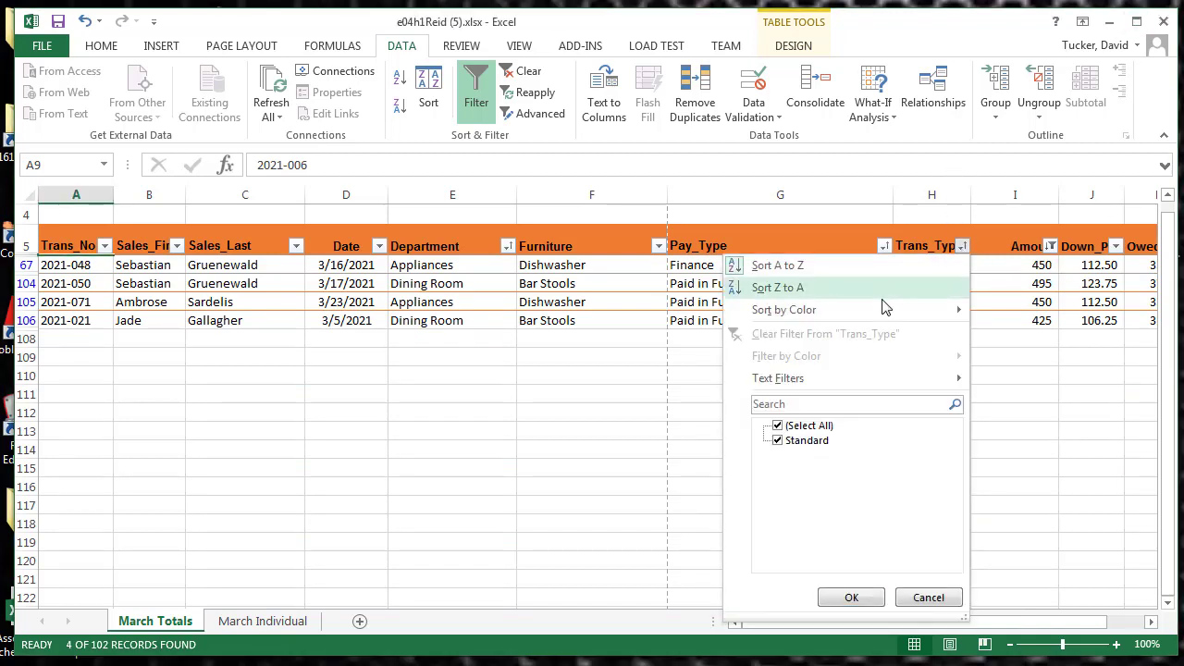
mouse_move(794, 379)
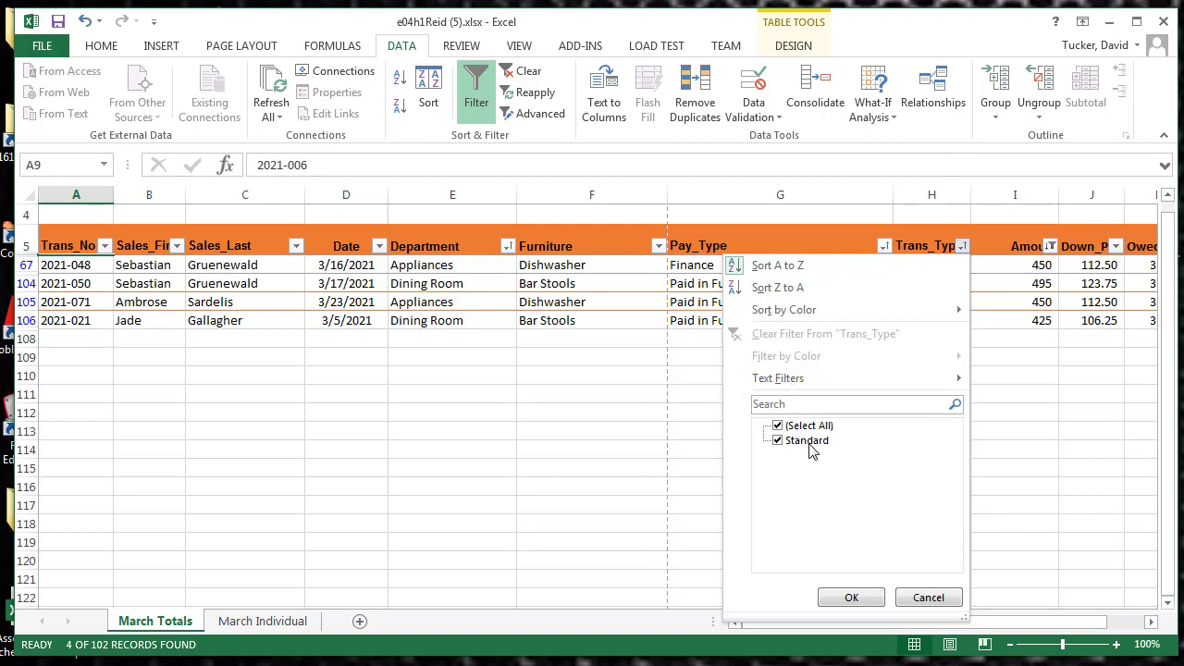
left_click(1052, 248)
left_click(1051, 248)
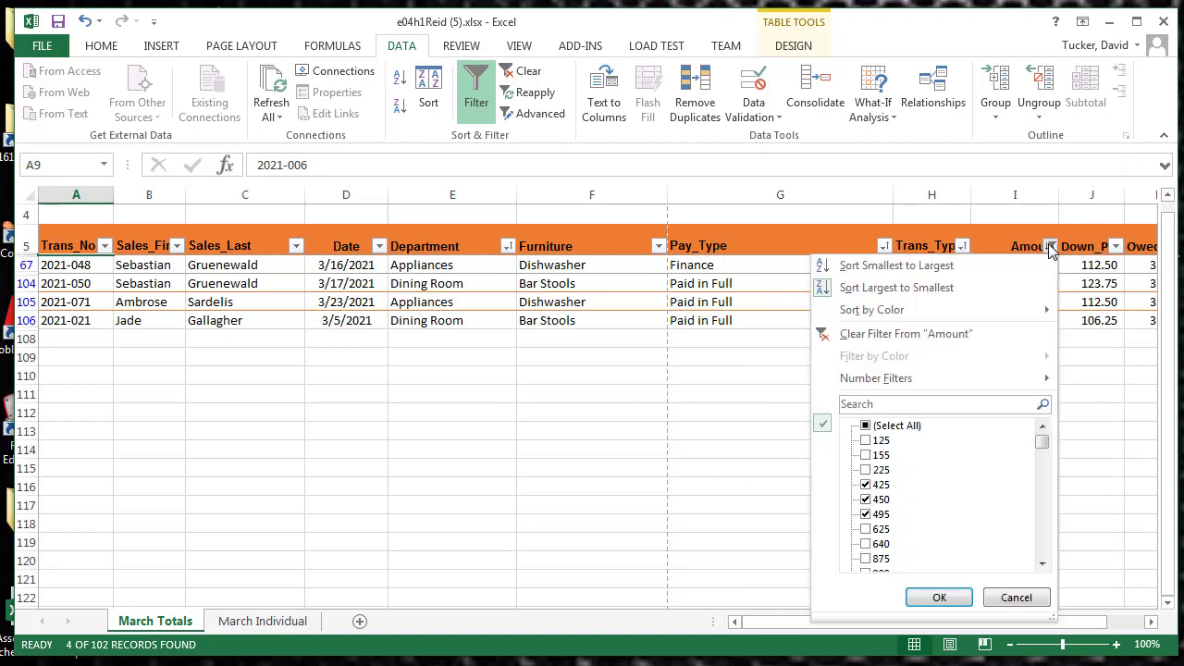
left_click(874, 334)
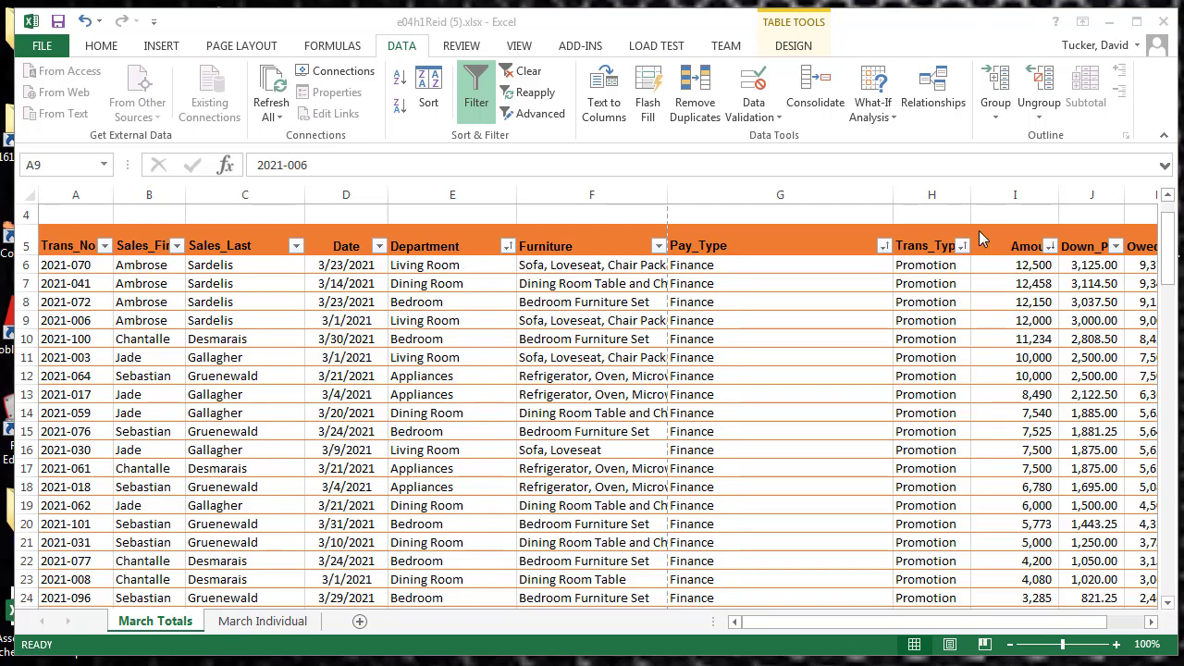
Filter the Amount column to values greater than 5000 and look through the filtered rows
left_click(1049, 245)
left_click(1049, 246)
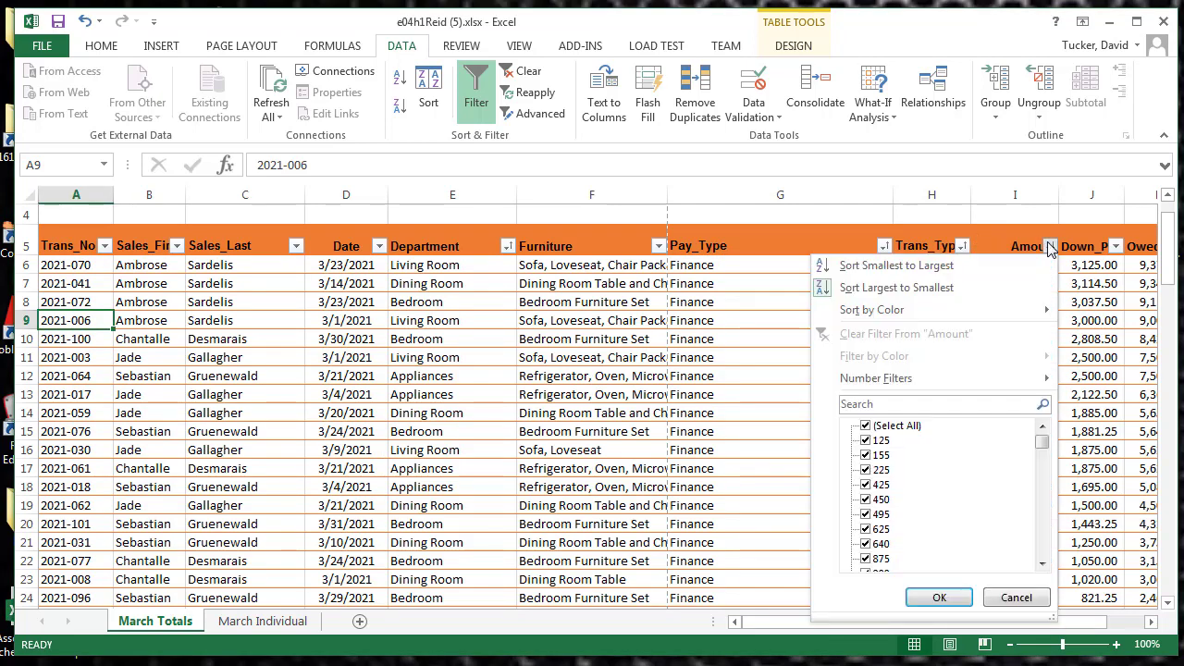
mouse_move(869, 385)
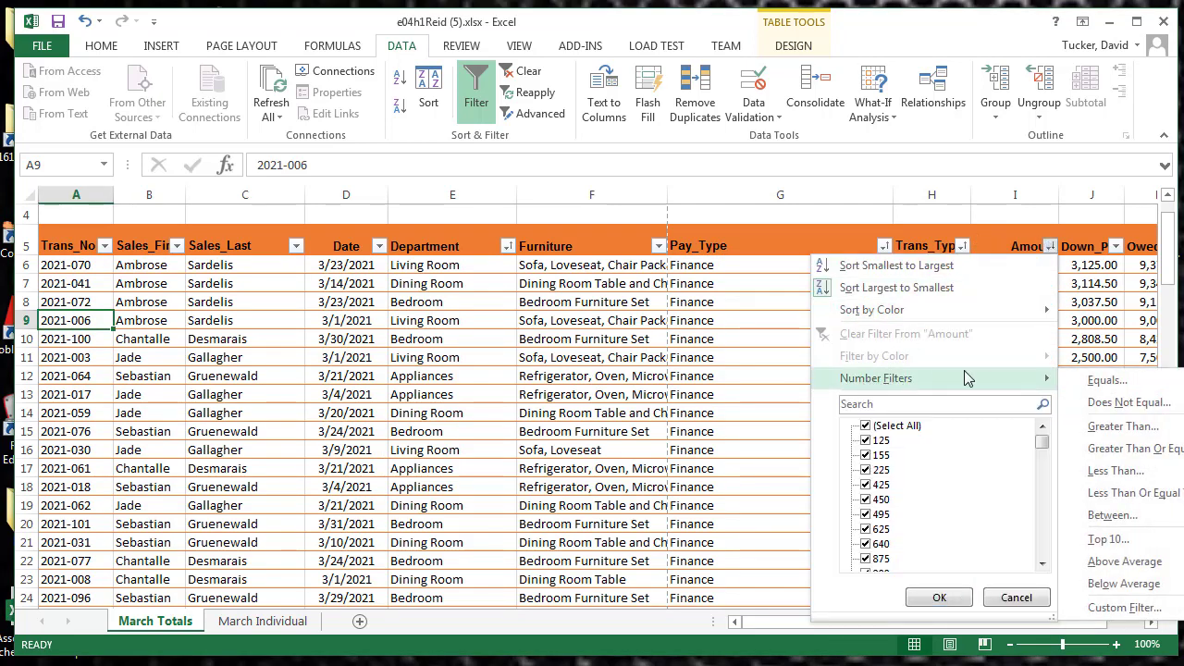
left_click(1123, 426)
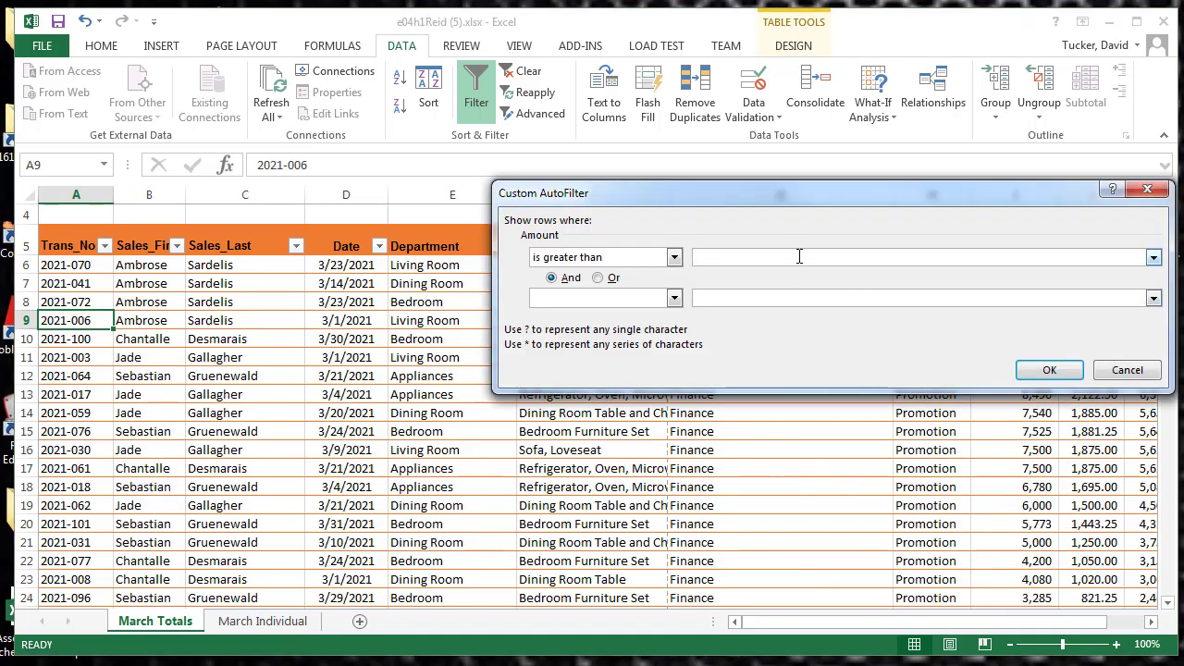
type("5000")
left_click(1042, 374)
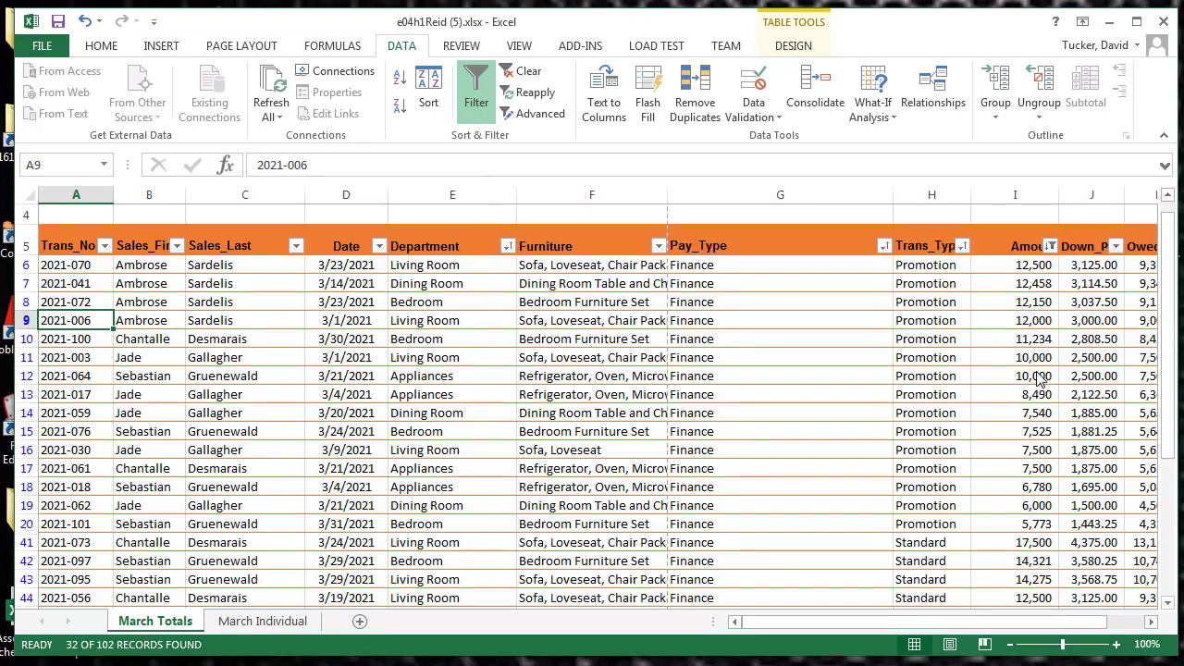
scroll(1037, 375, "down", 9)
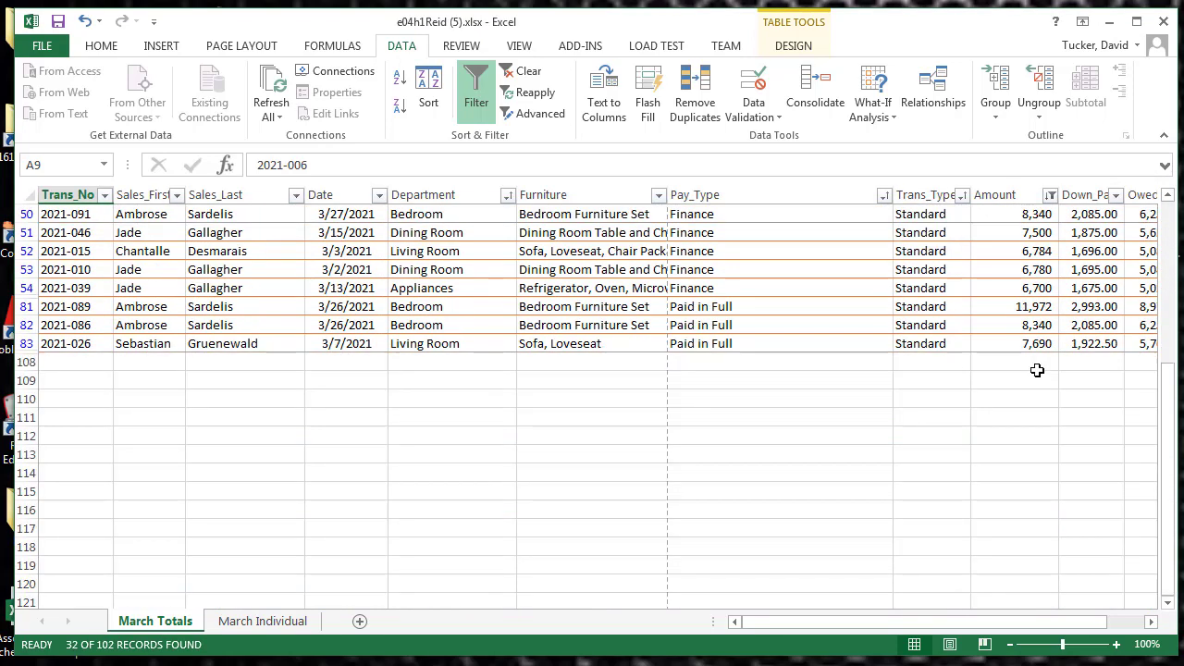
scroll(1037, 370, "up", 5)
scroll(1037, 370, "up", 5)
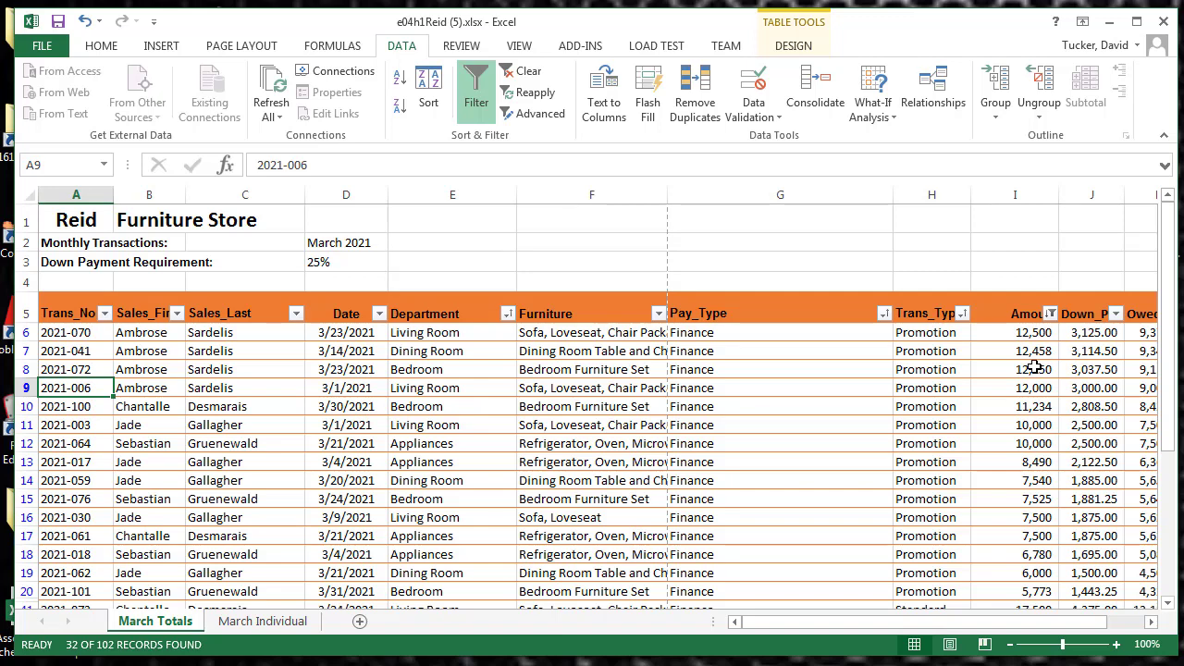
Clear the greater-than filter from the Amount column
left_click(1051, 314)
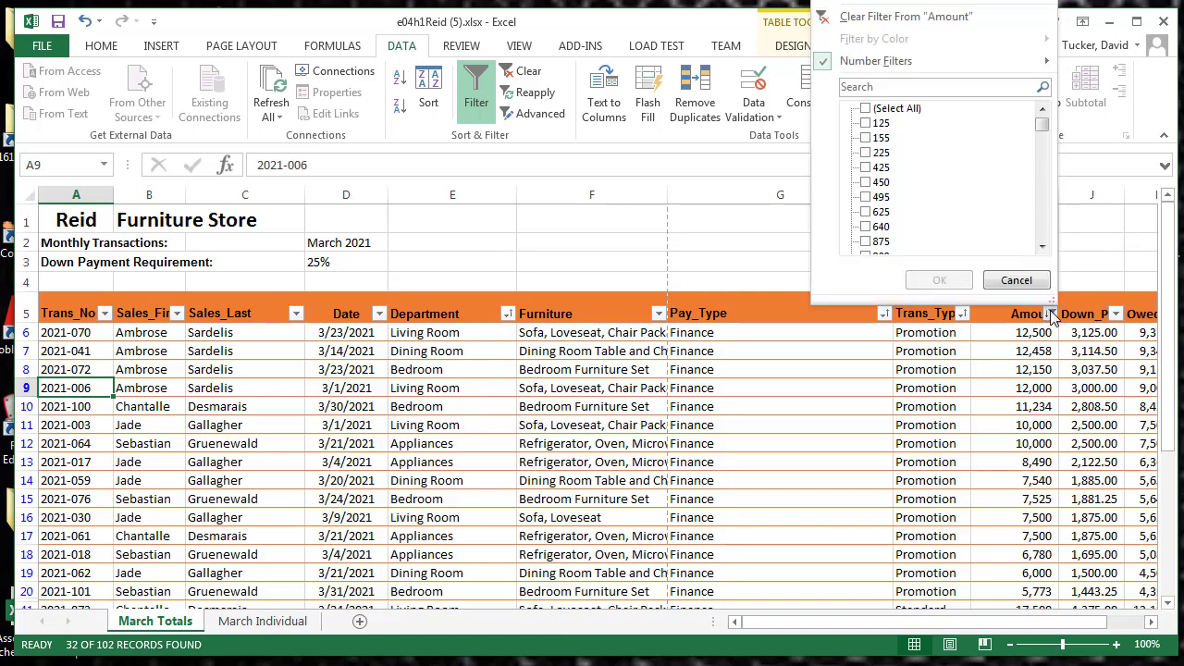
left_click(904, 18)
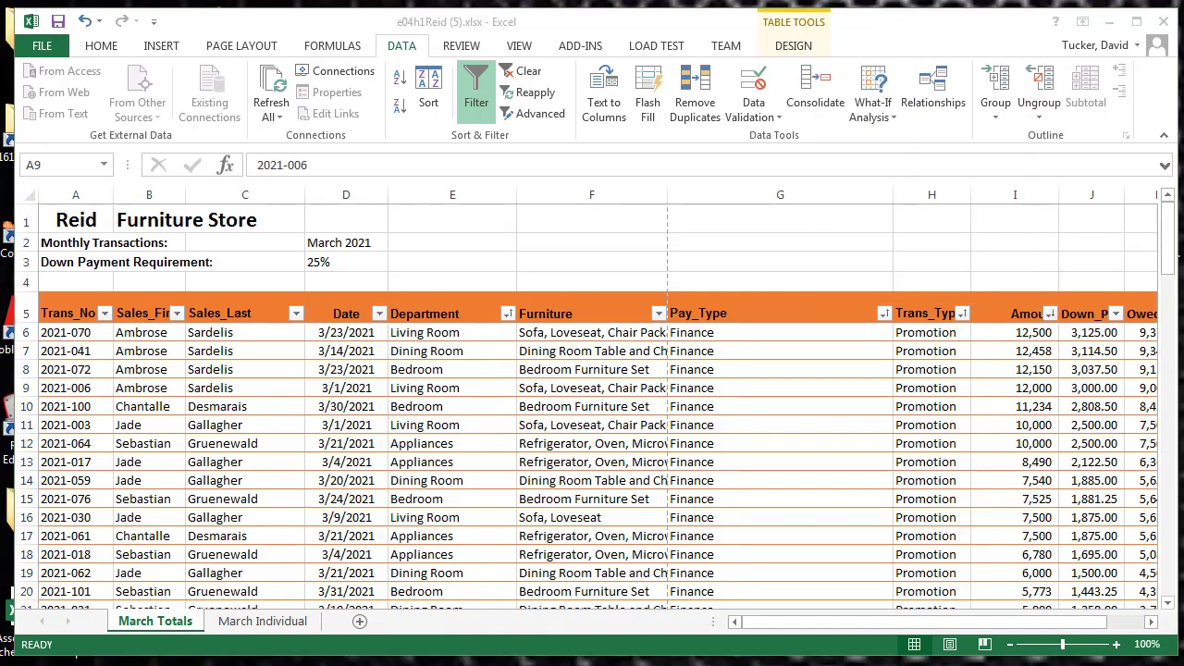
Look at the Between date filter settings for the Date column without applying them
left_click(378, 314)
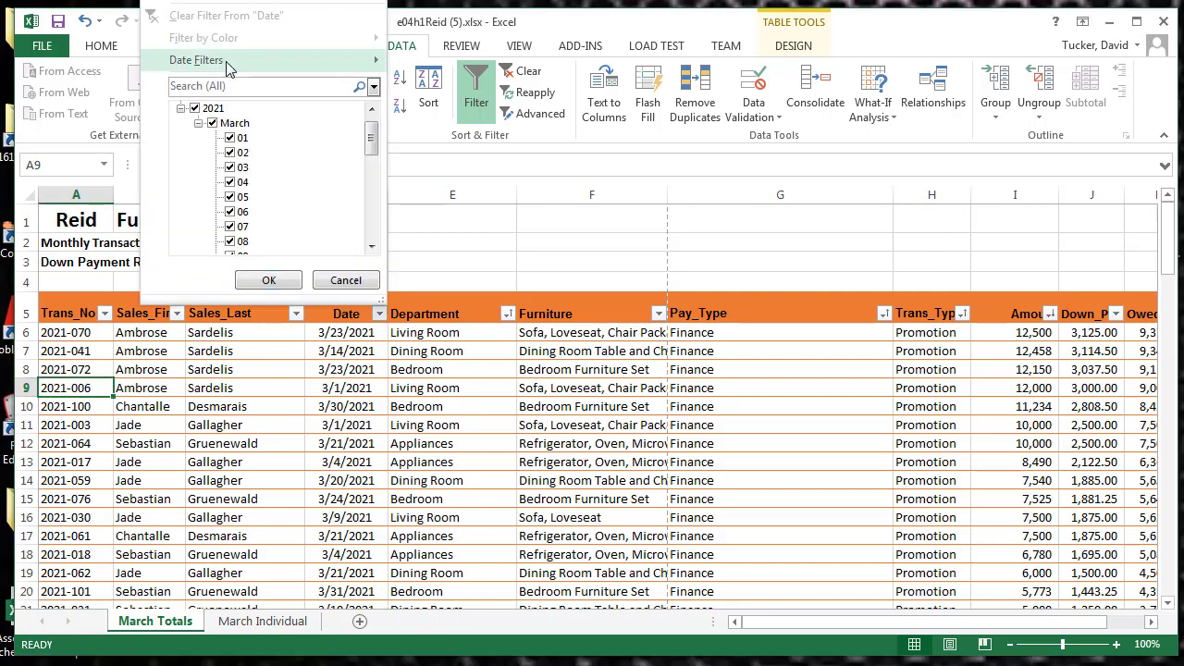
mouse_move(233, 63)
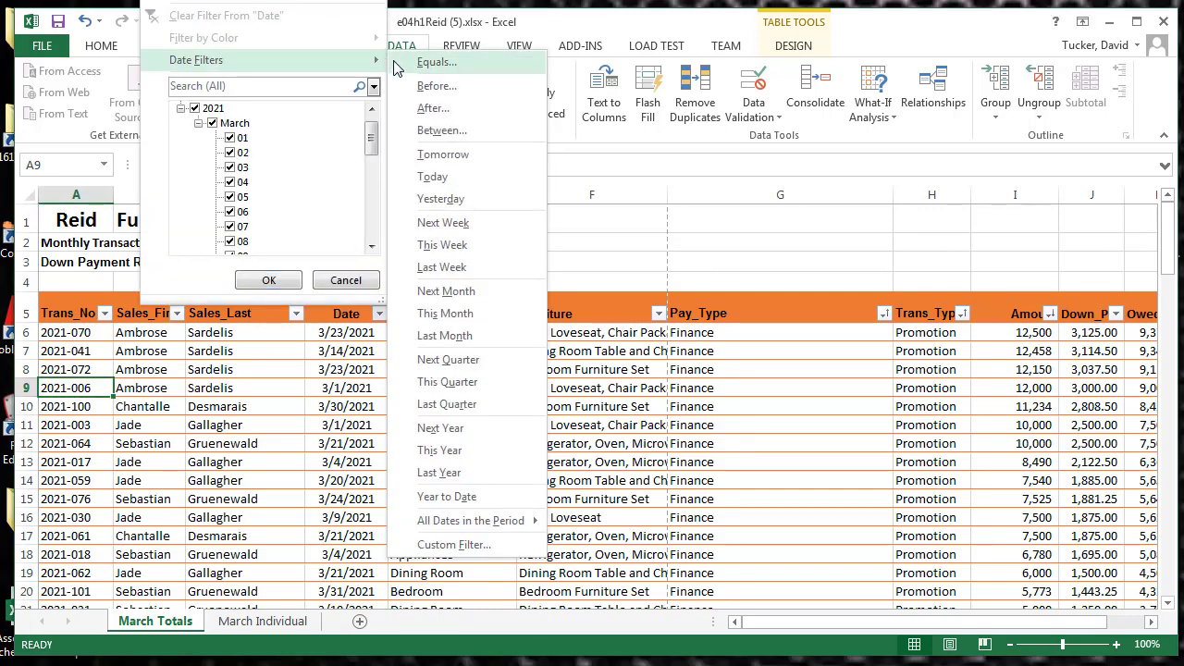
left_click(437, 130)
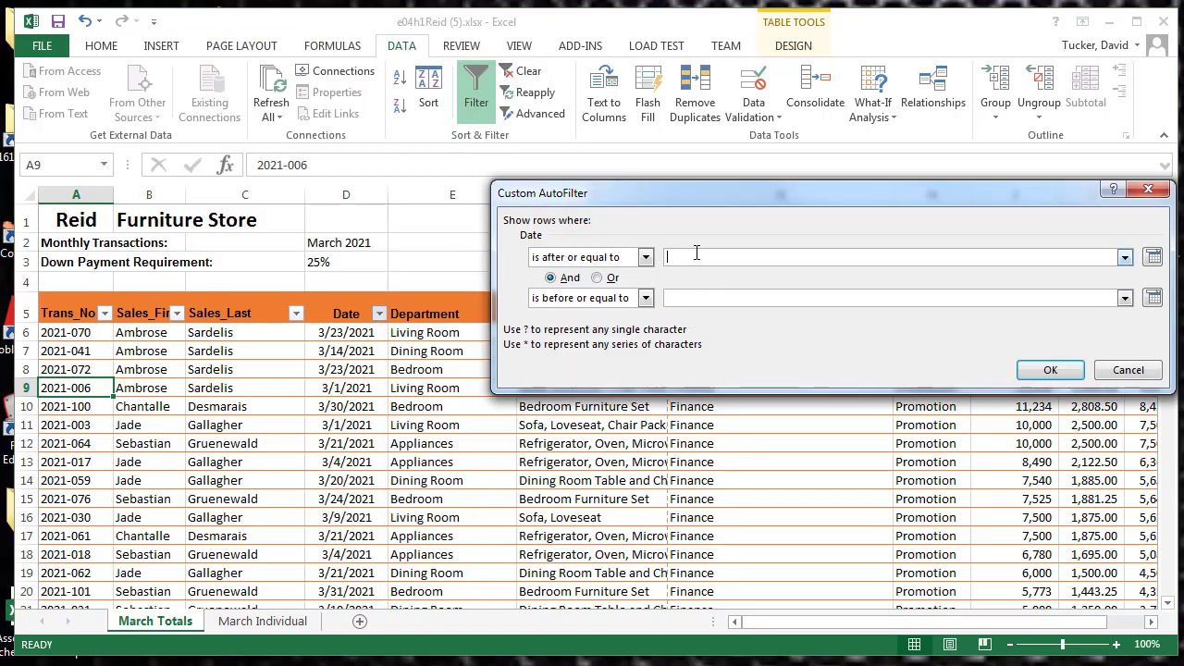
left_click(692, 299)
left_click(1144, 371)
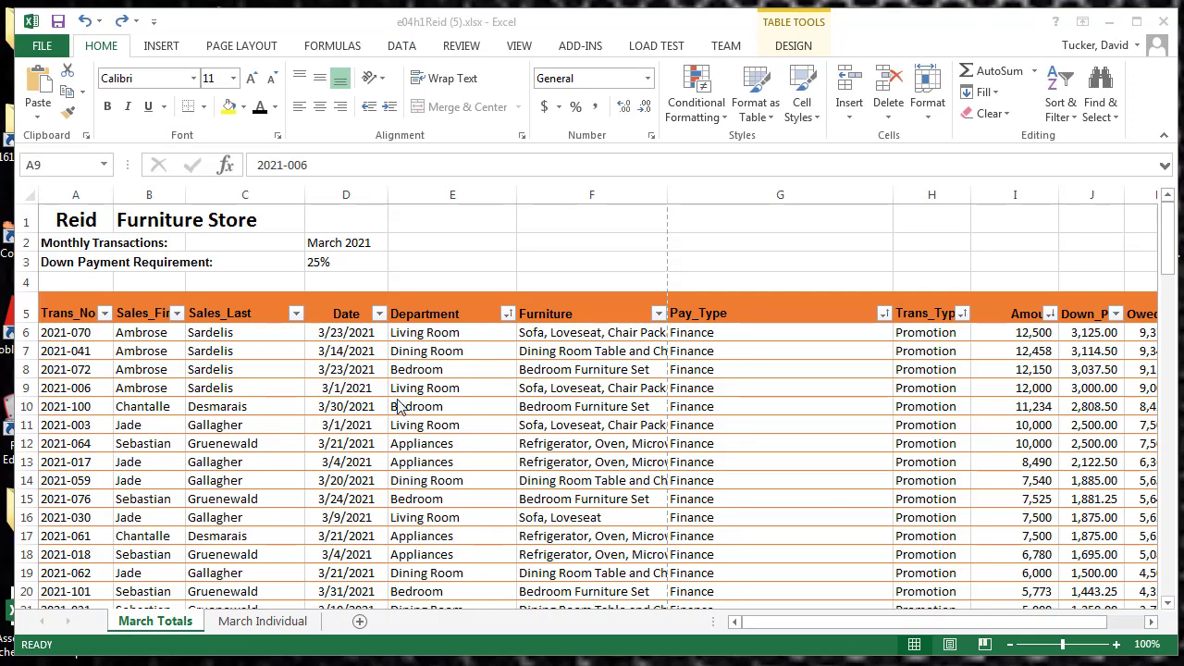
Add a total row to the table on the March Individual sheet and inspect its Owed total formula
left_click(252, 624)
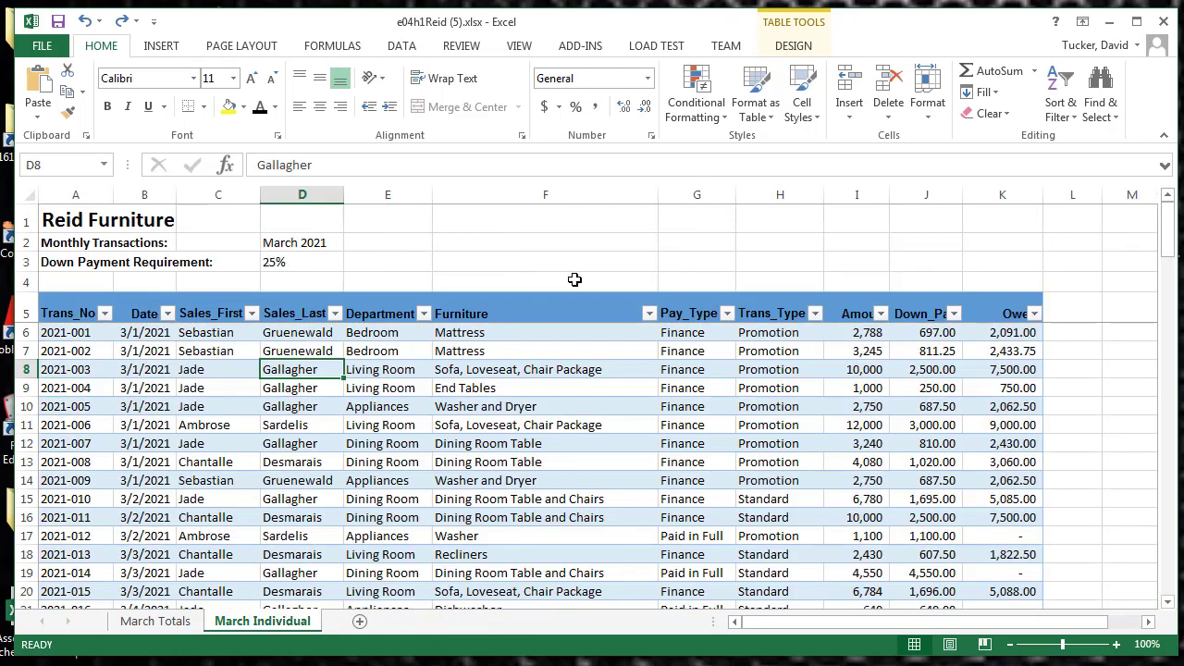
left_click(794, 45)
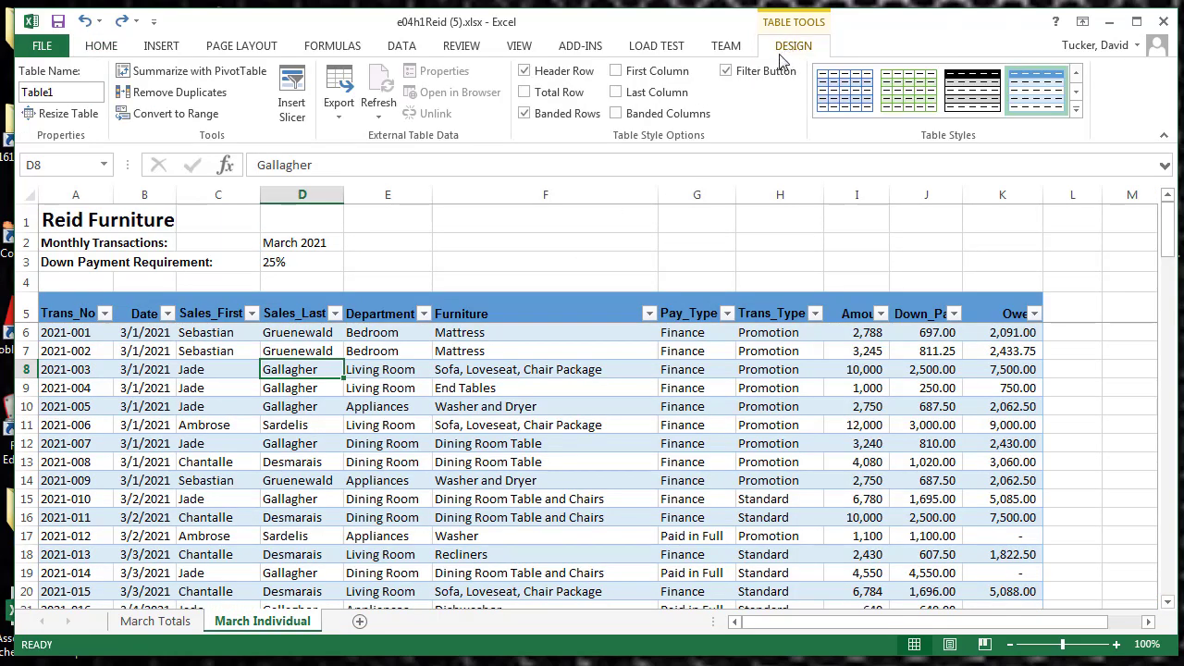
left_click(560, 95)
scroll(624, 230, "down", 14)
scroll(762, 423, "down", 19)
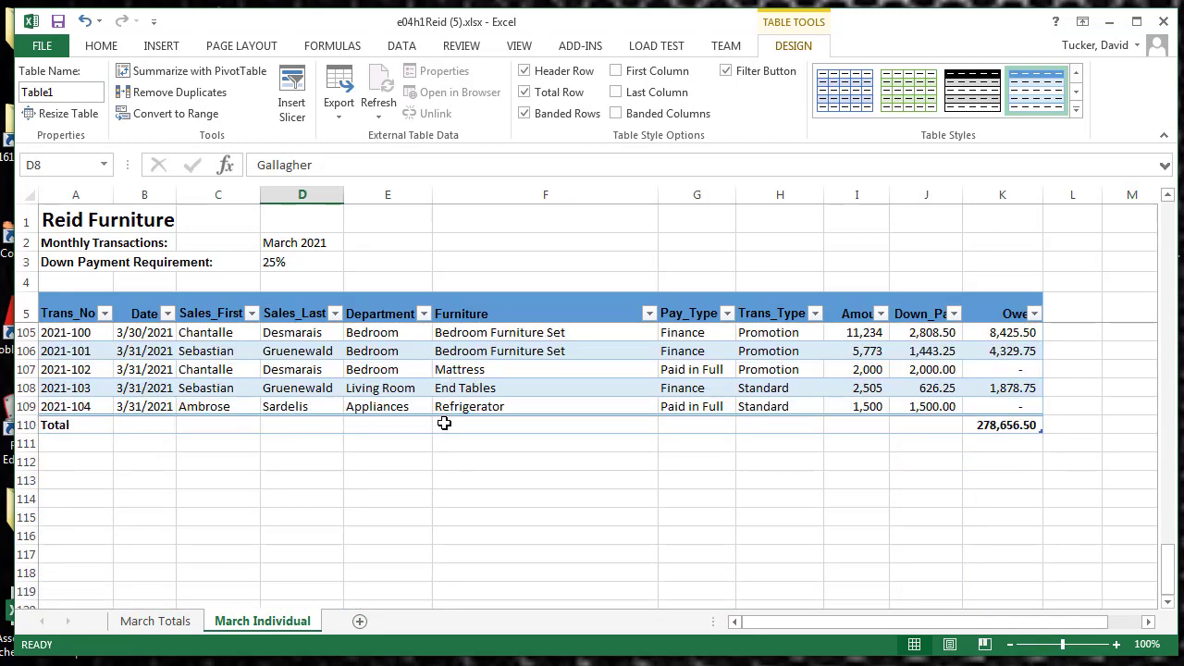
left_click(1009, 428)
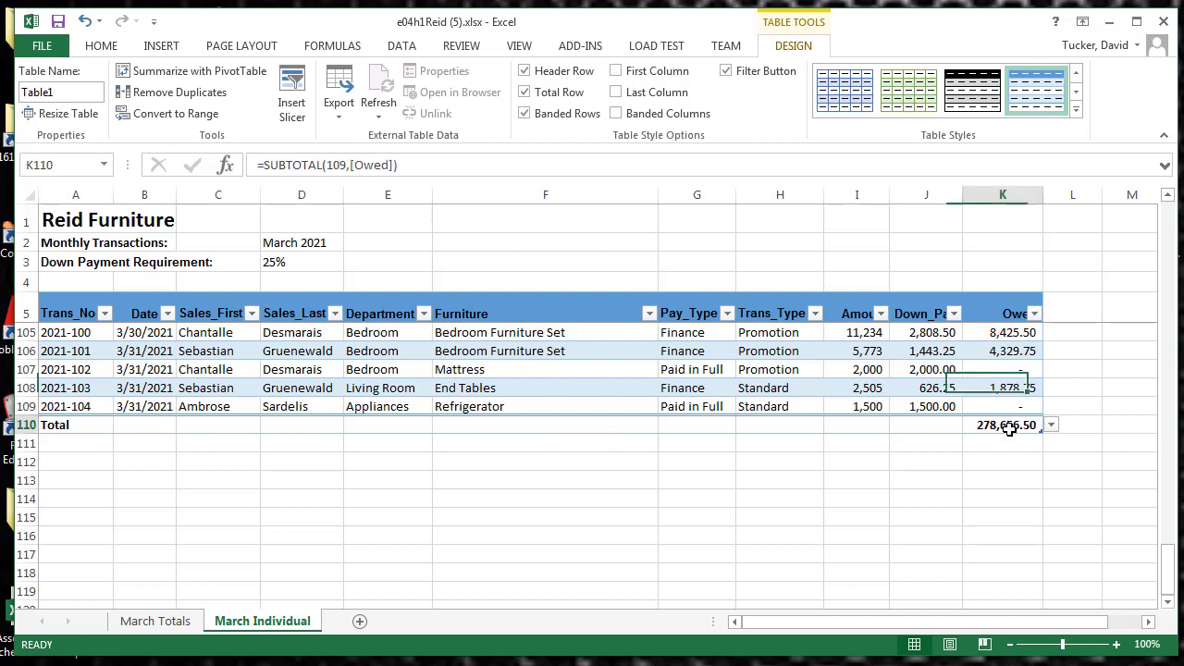
In the total row, summarize the Down_Pay column with Sum and the Amount column with Average
left_click(915, 427)
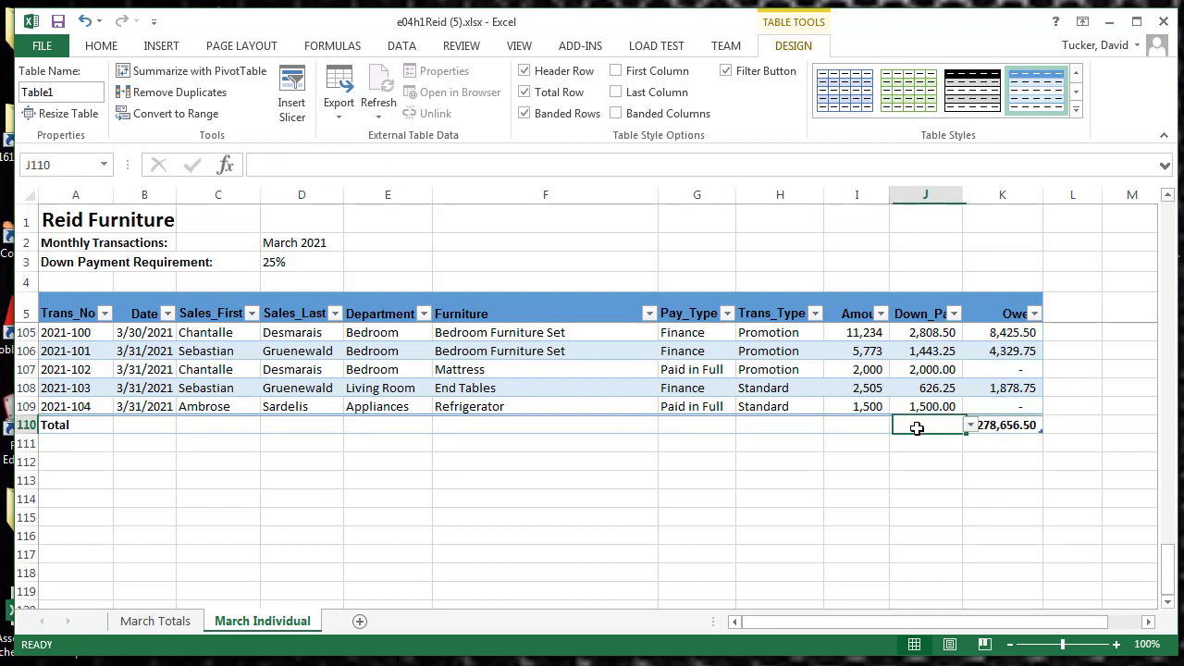
left_click(971, 425)
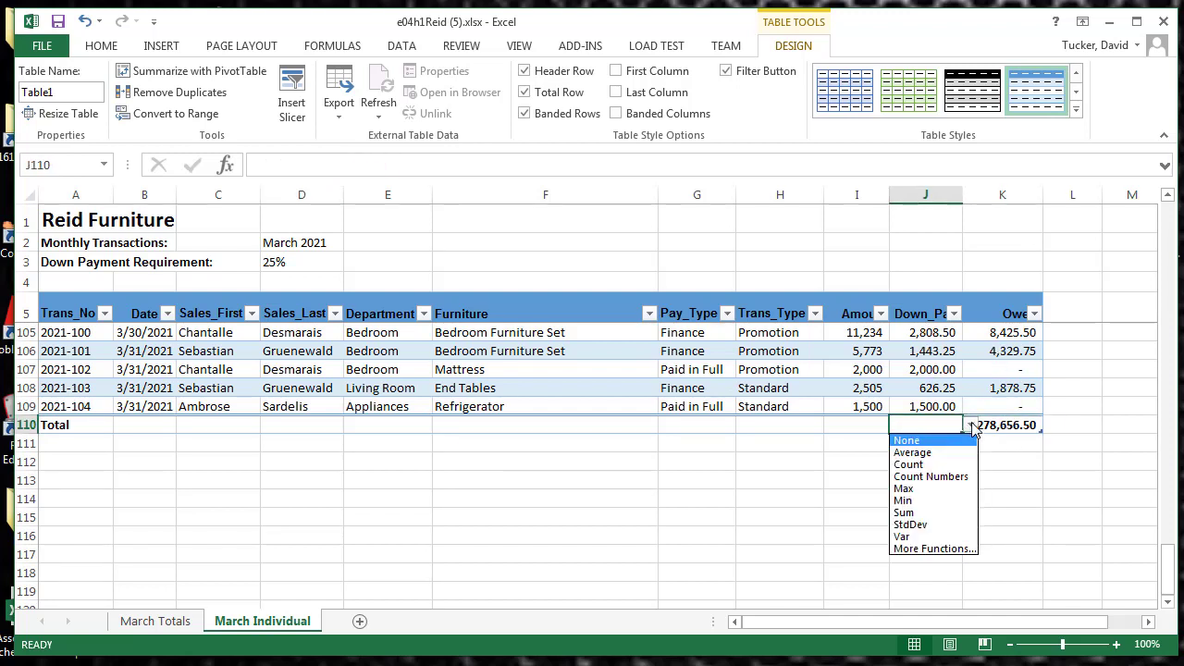
left_click(905, 514)
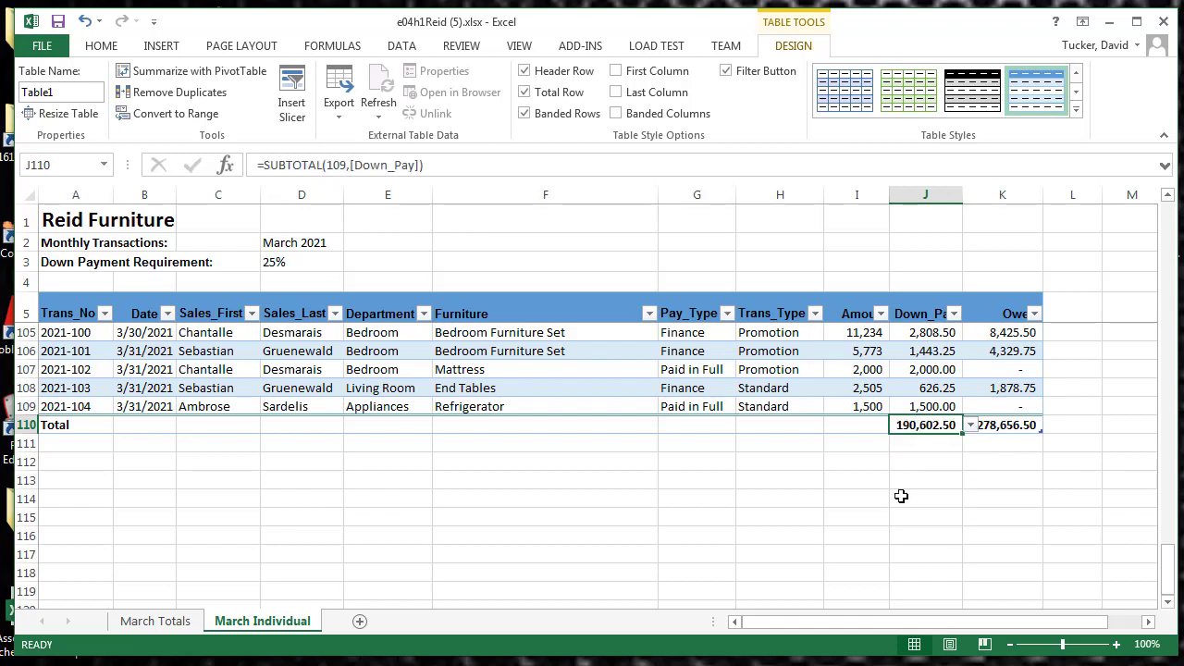
left_click(860, 421)
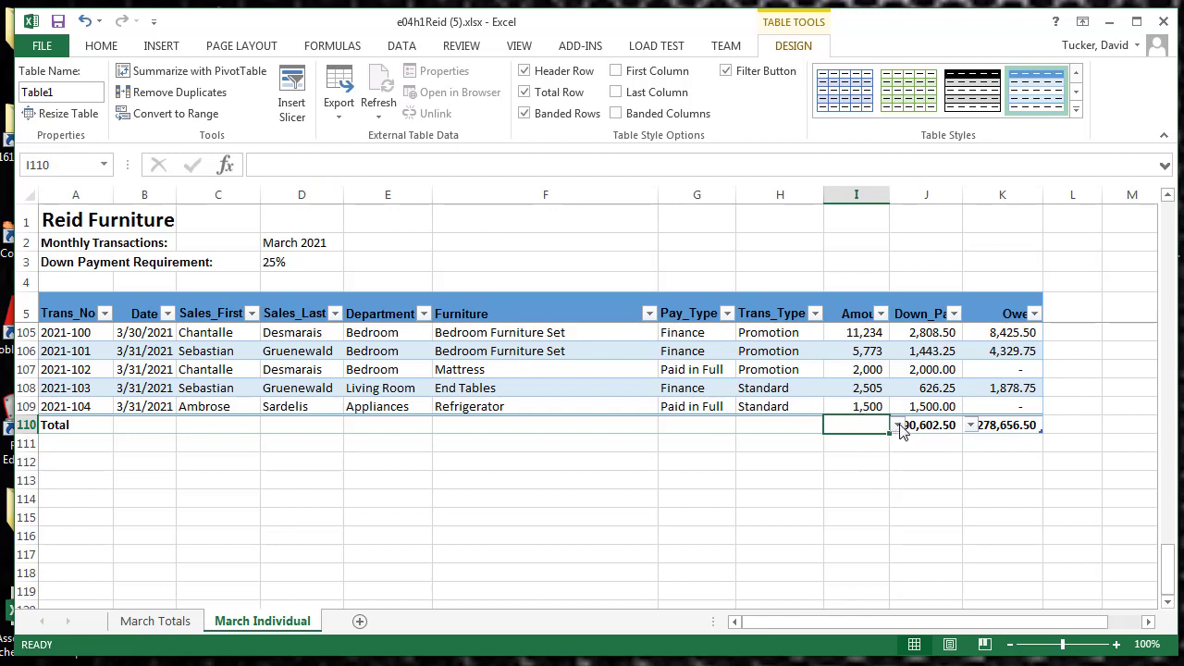
left_click(897, 425)
left_click(878, 452)
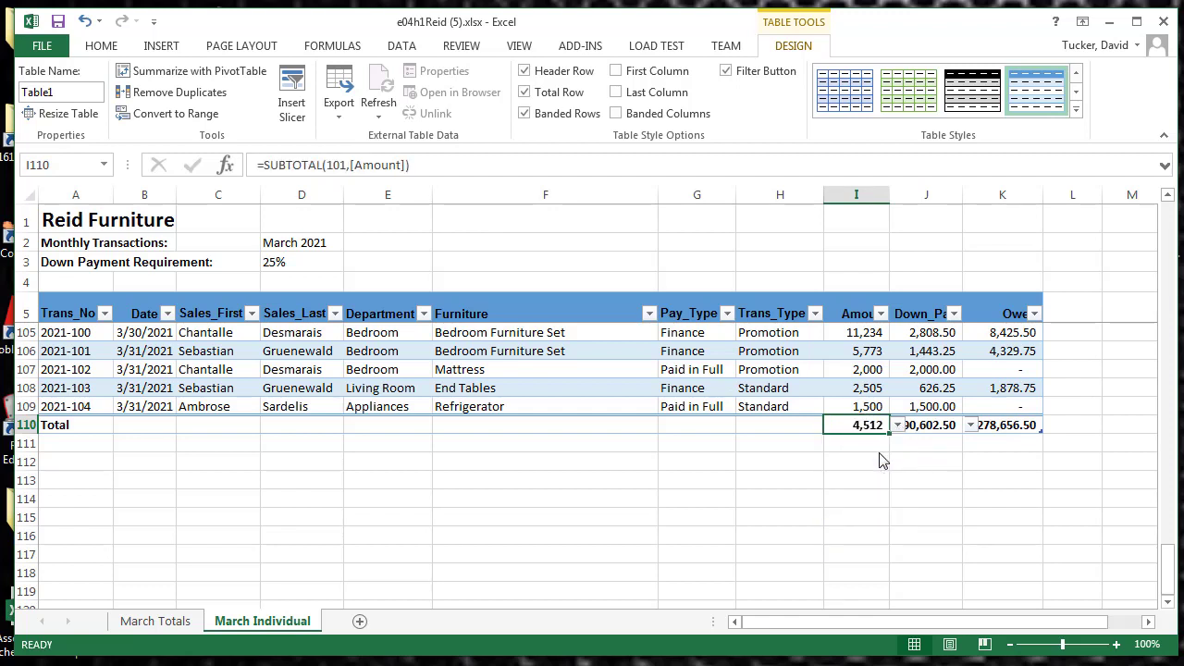
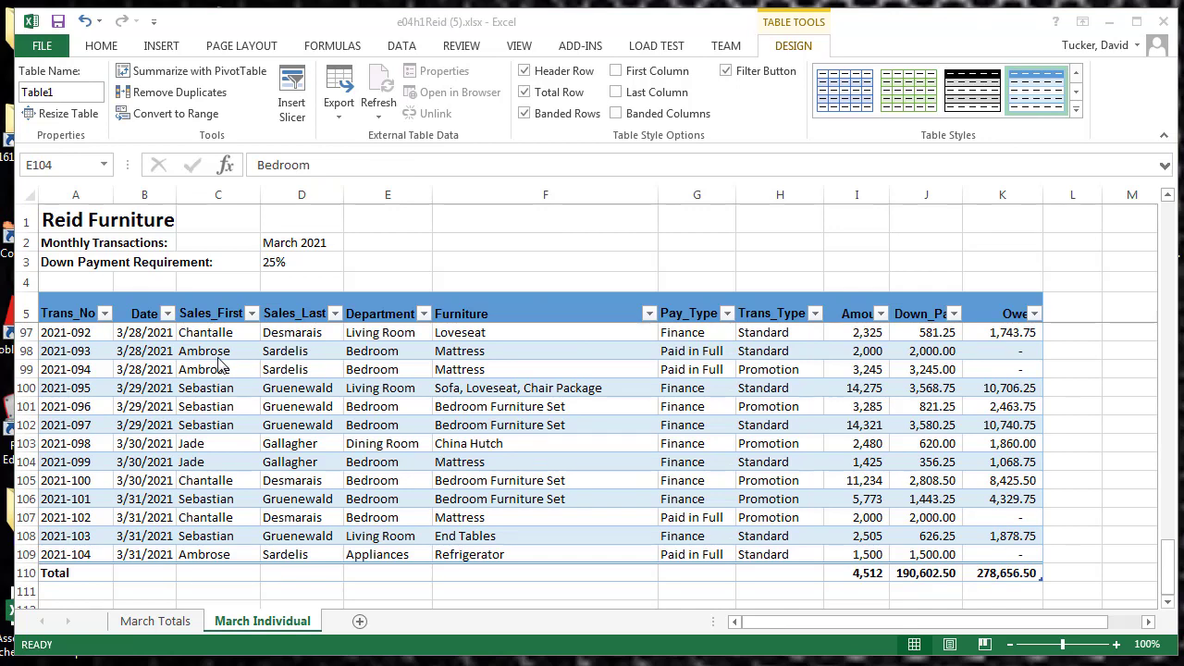
left_click(205, 333)
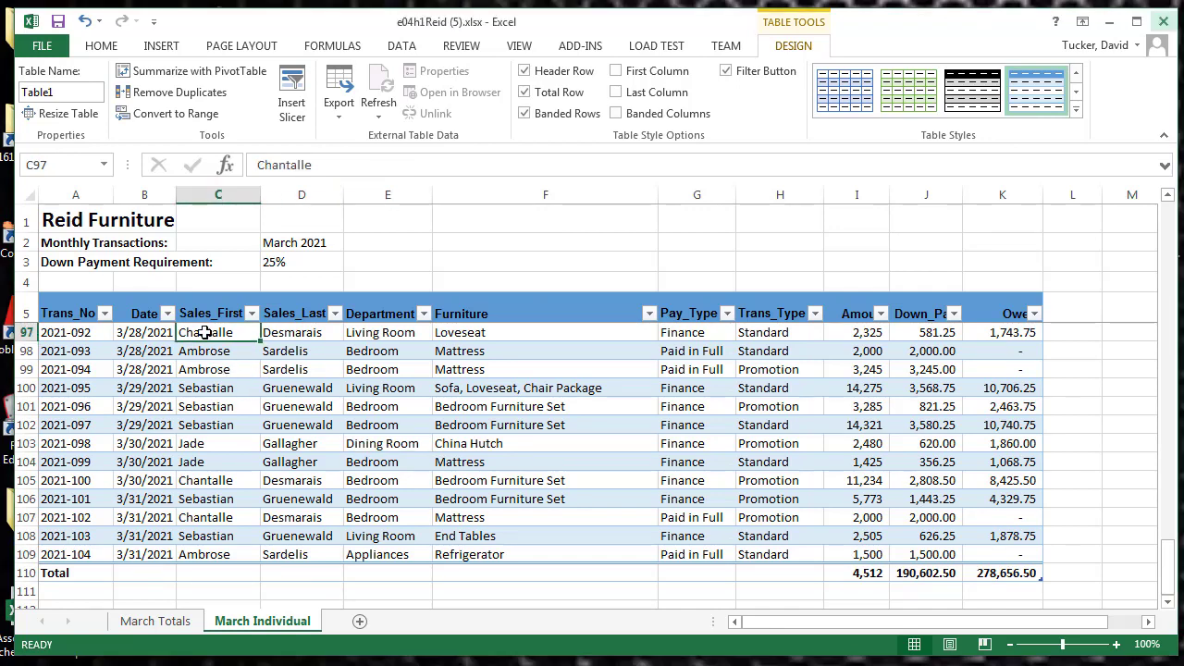
left_click_drag(205, 332, 208, 555)
left_click(296, 351)
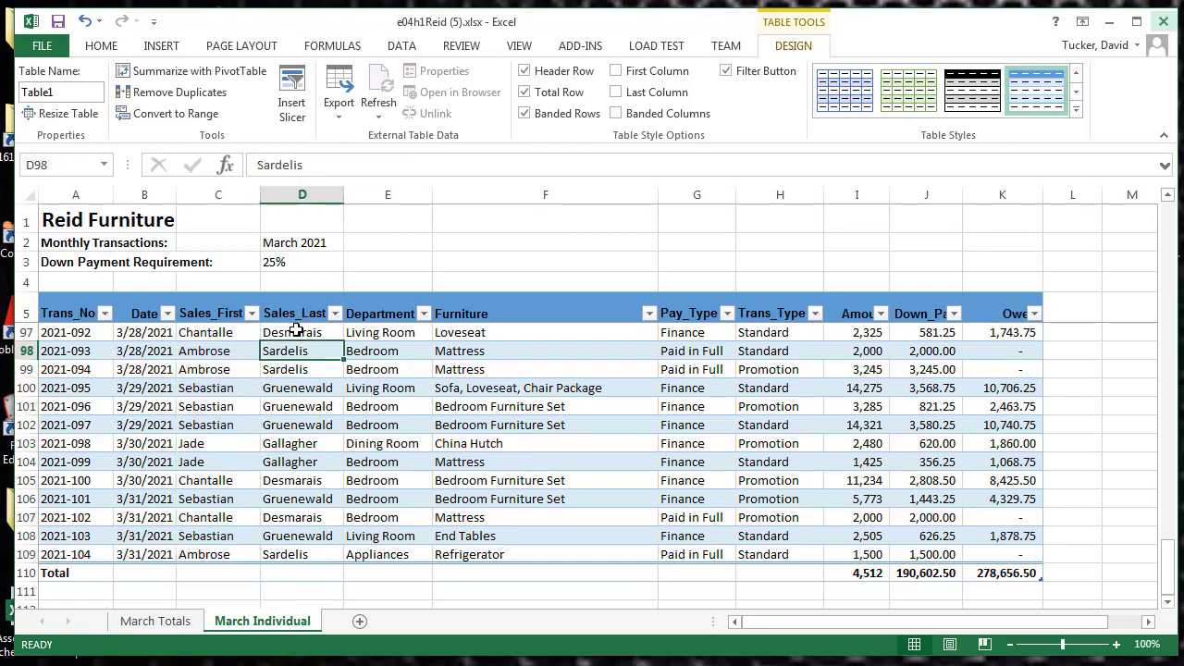
left_click_drag(296, 330, 305, 413)
Try to highlight Sales_Last cells D6:D109 equal to a salesperson's first name, using an Equal To rule with Green Fill with Dark Green Text
scroll(300, 407, "up", 20)
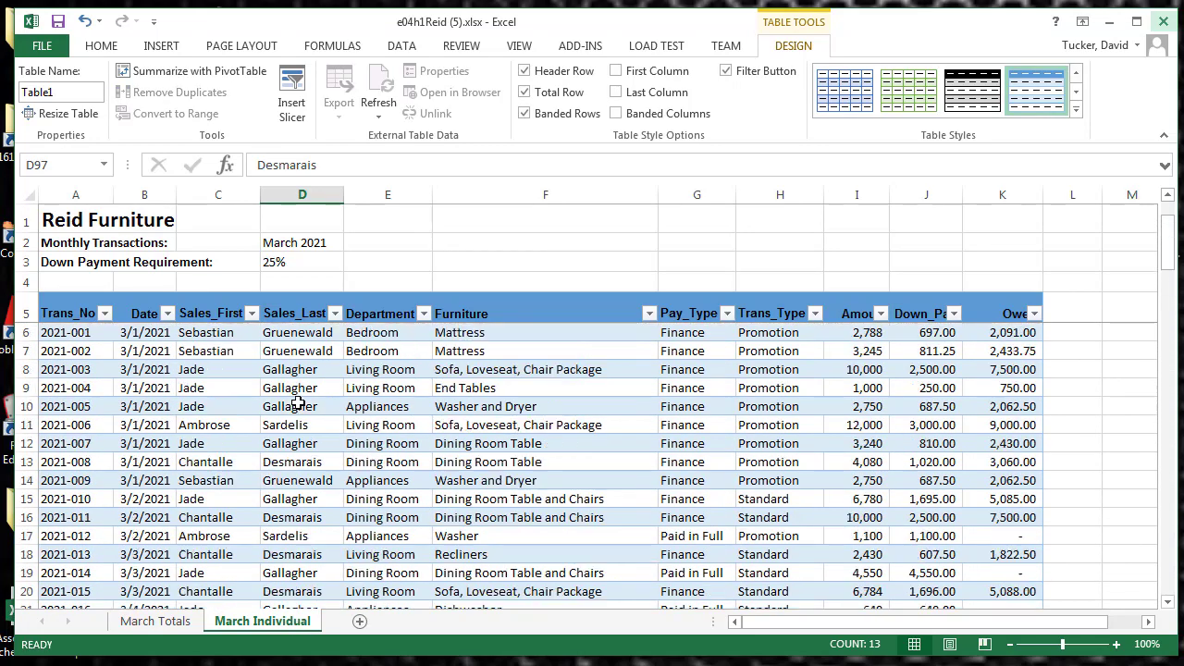
left_click_drag(309, 333, 305, 552)
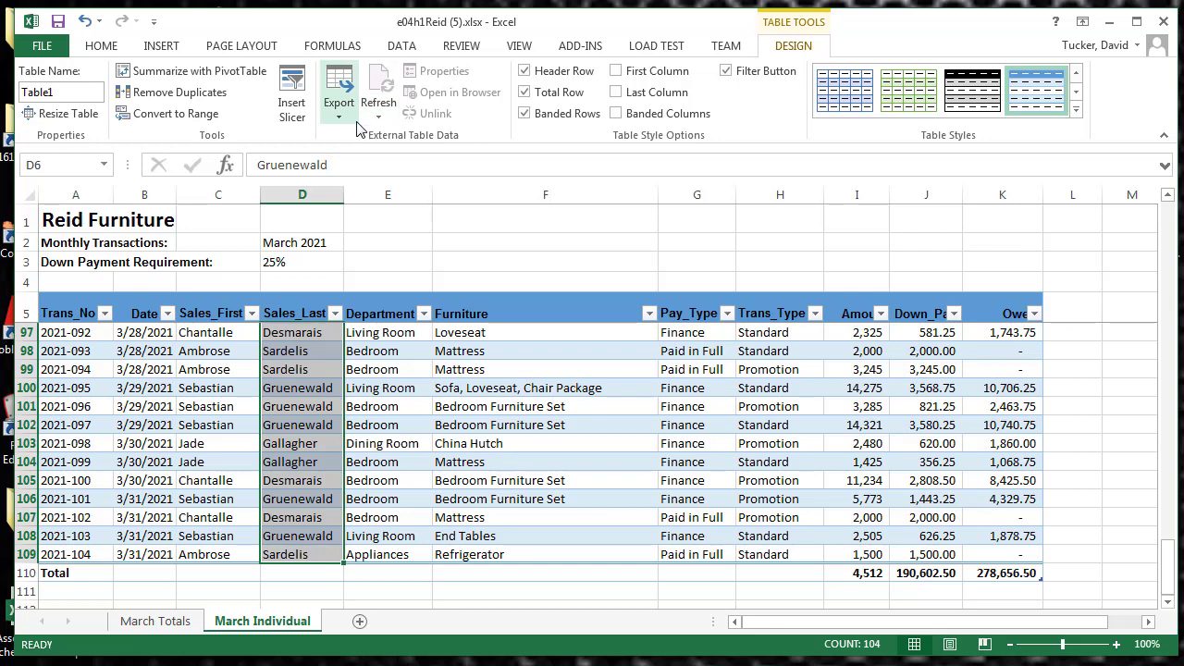
left_click(401, 48)
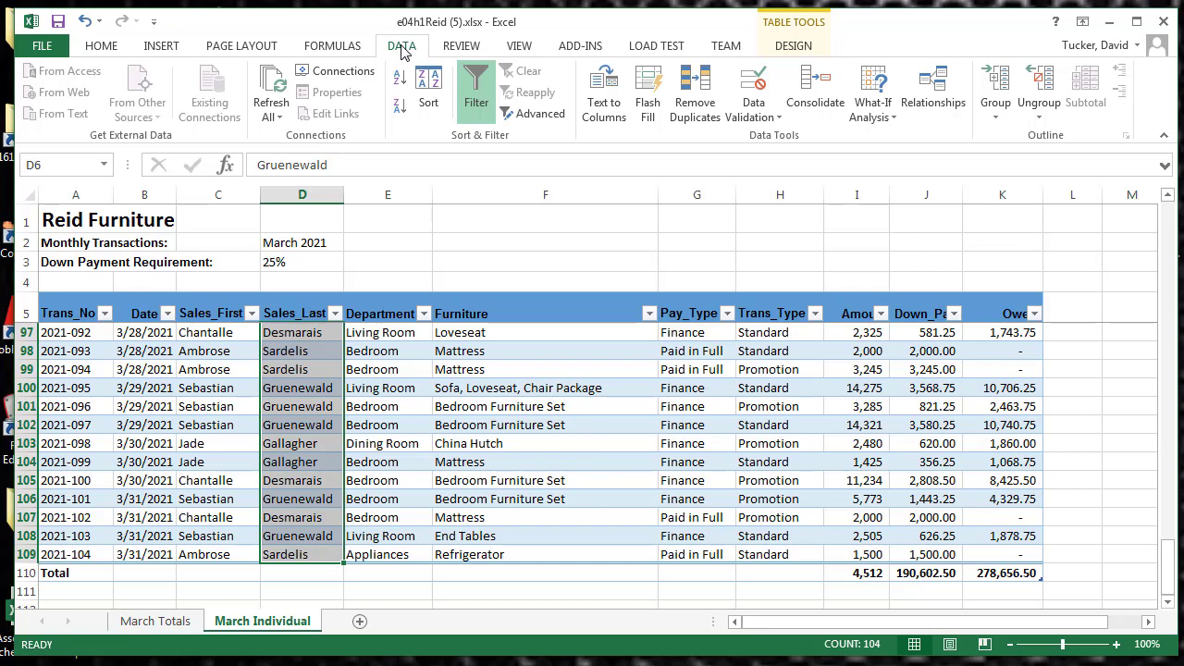
left_click(524, 50)
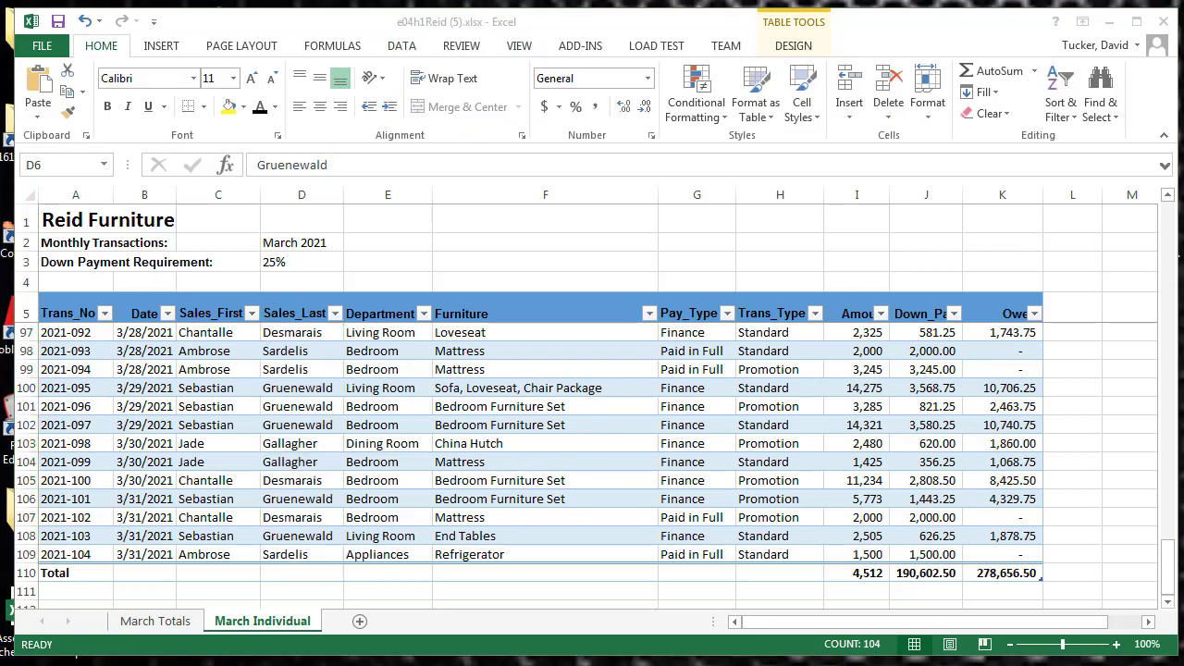
left_click(104, 46)
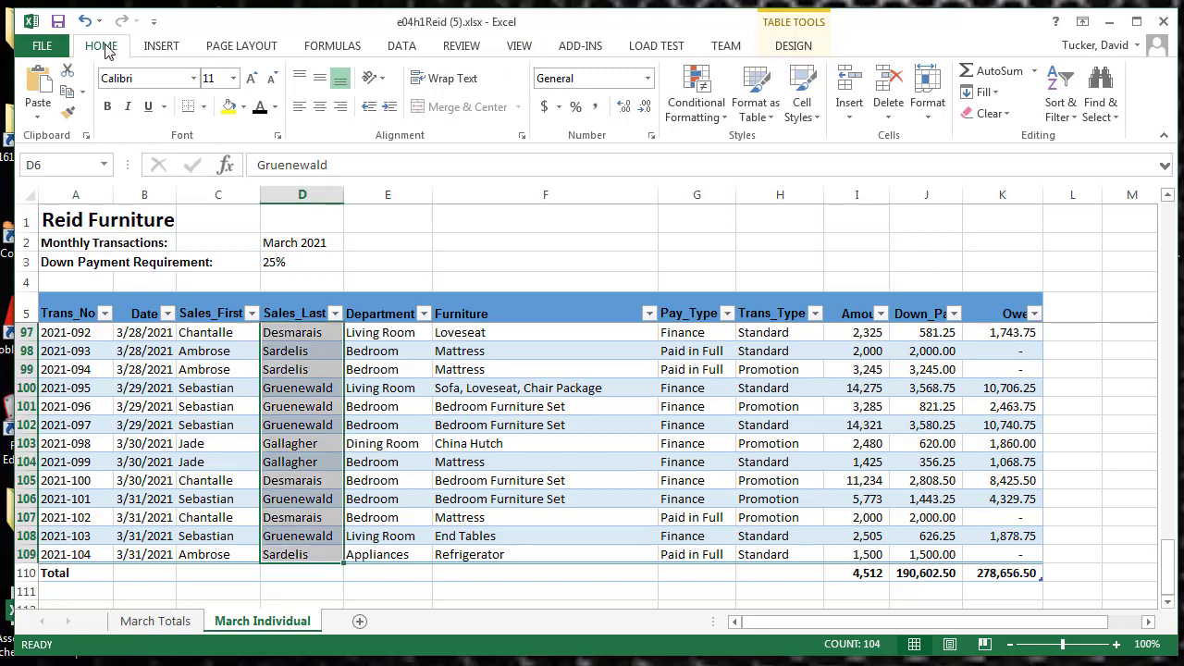
left_click(712, 118)
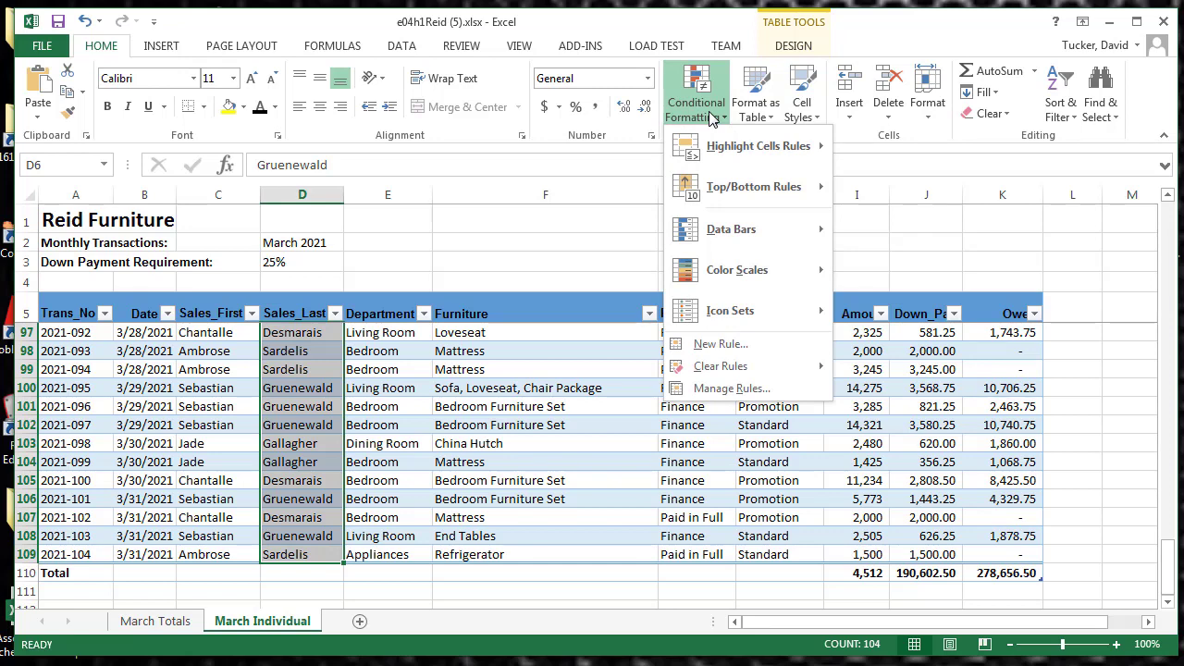
mouse_move(740, 155)
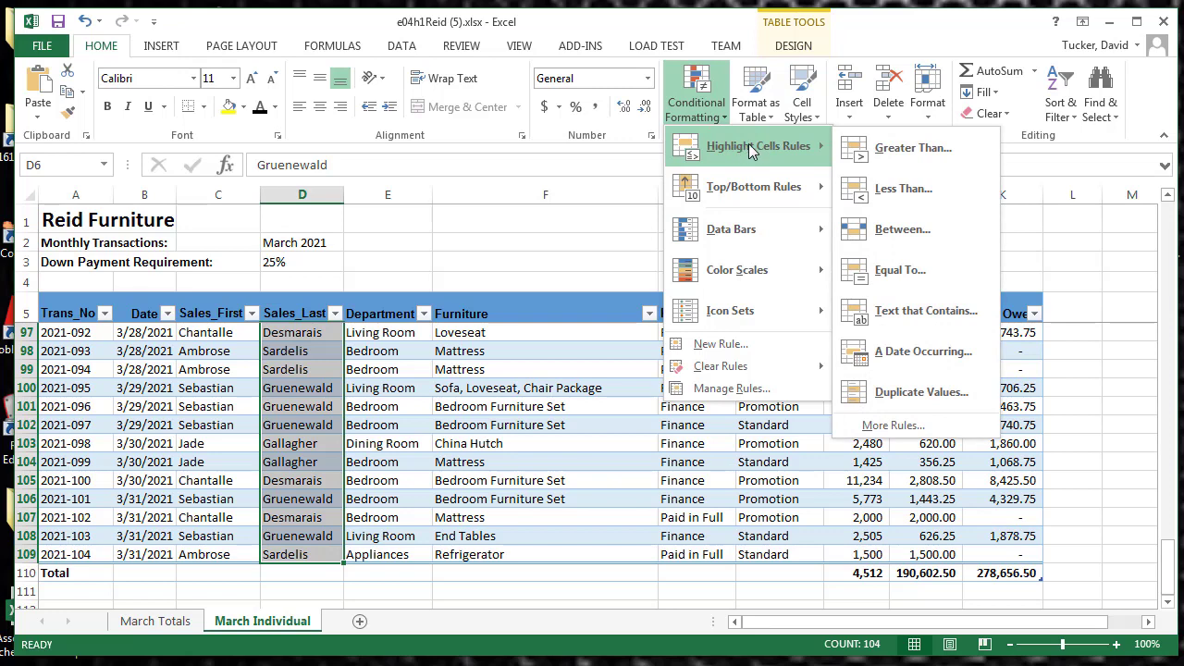
left_click(918, 278)
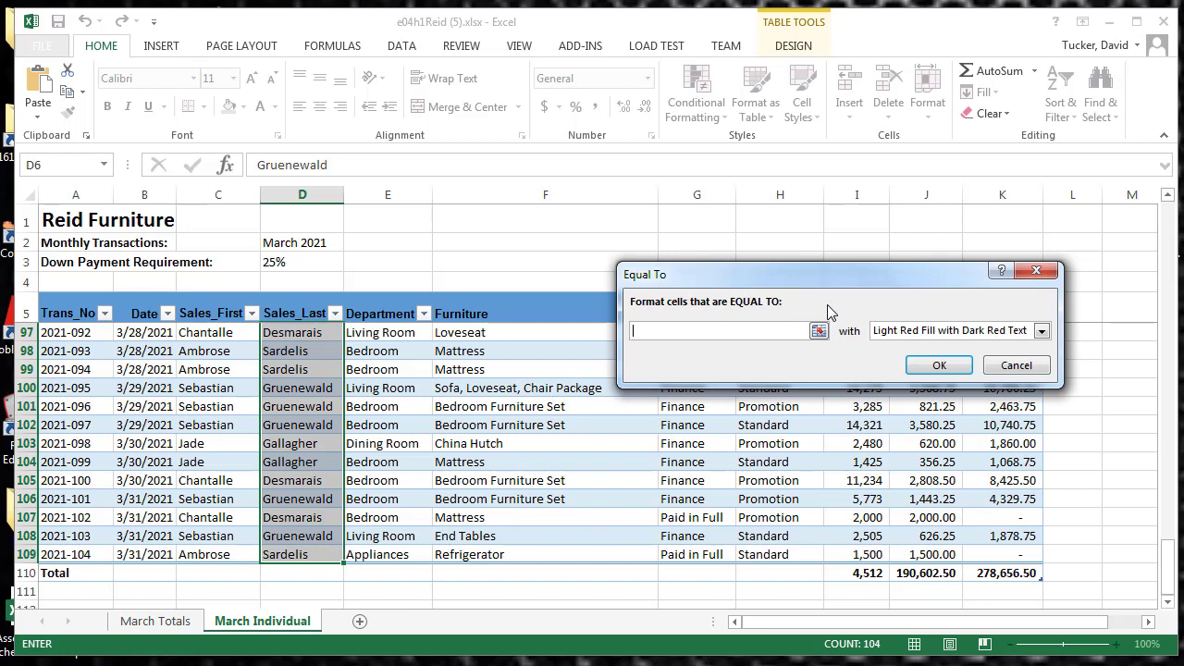
type("Sebastian")
left_click(1040, 332)
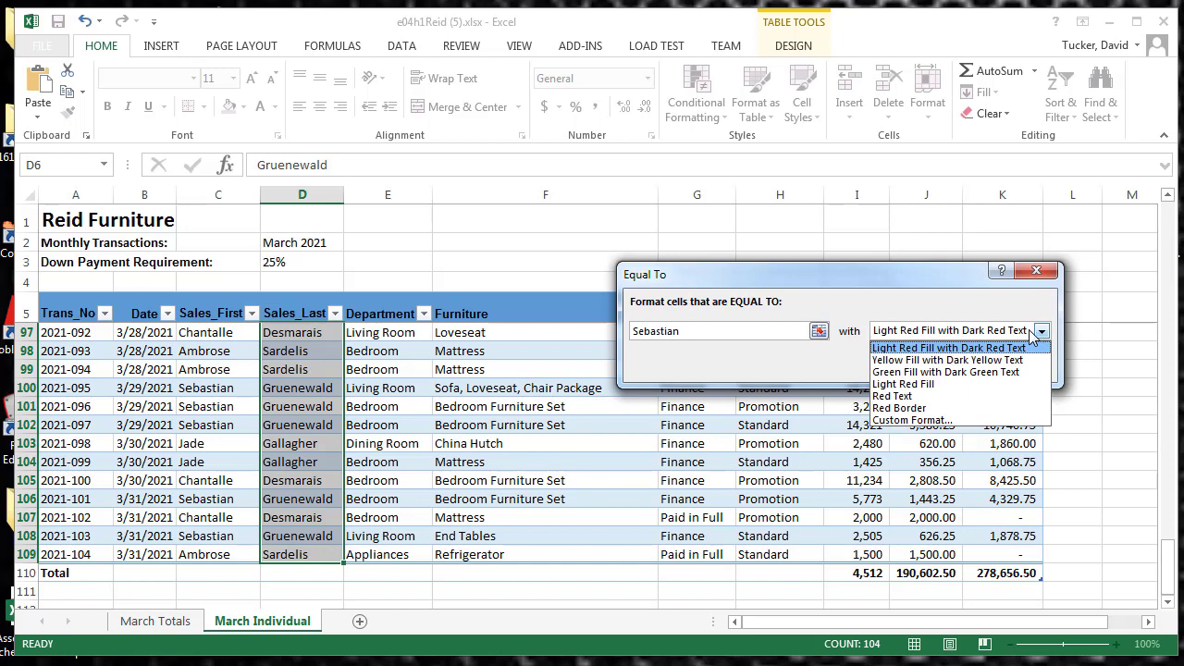
left_click(988, 372)
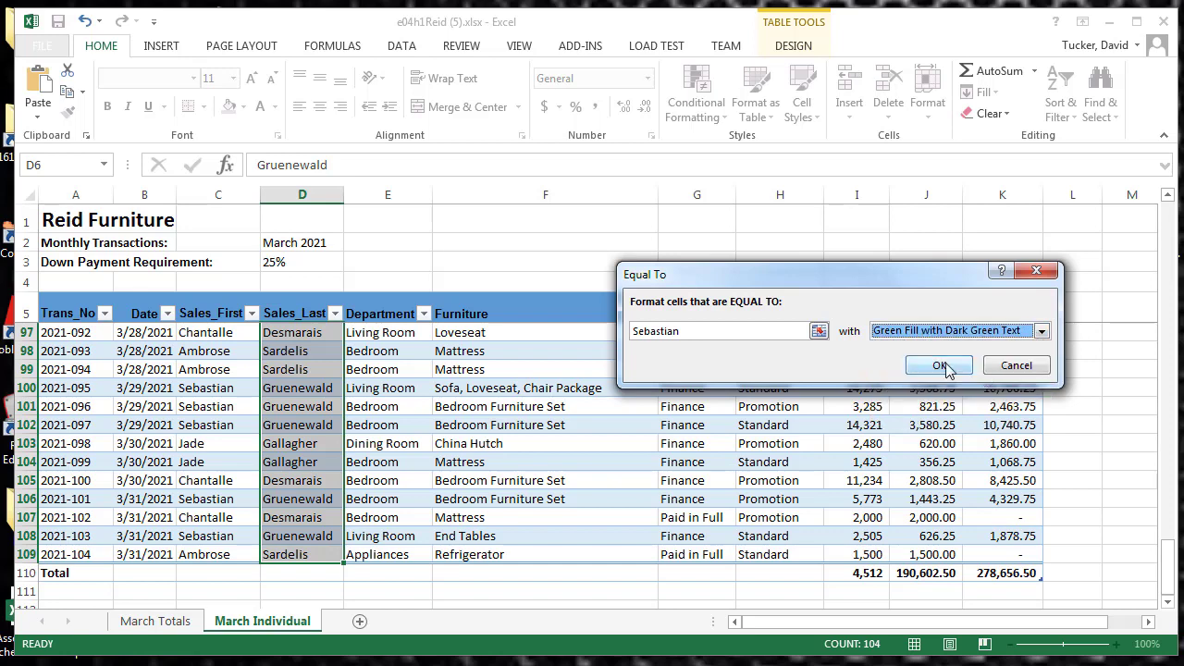
left_click(939, 367)
left_click(382, 460)
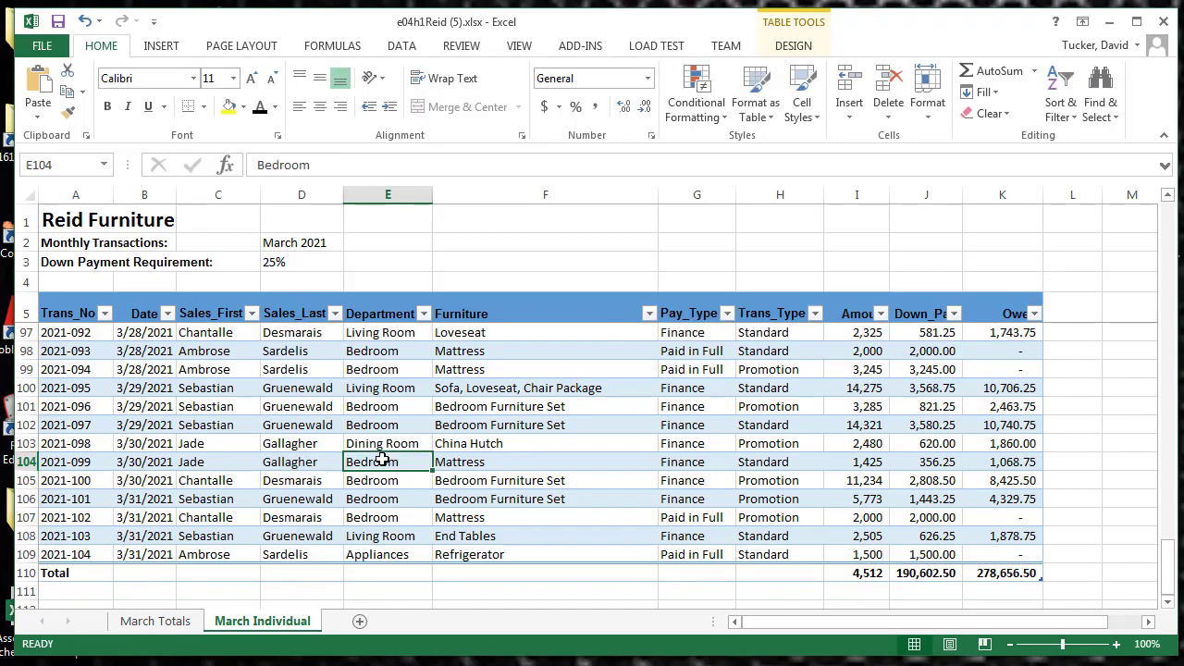
scroll(318, 423, "down", 3)
scroll(315, 433, "up", 5)
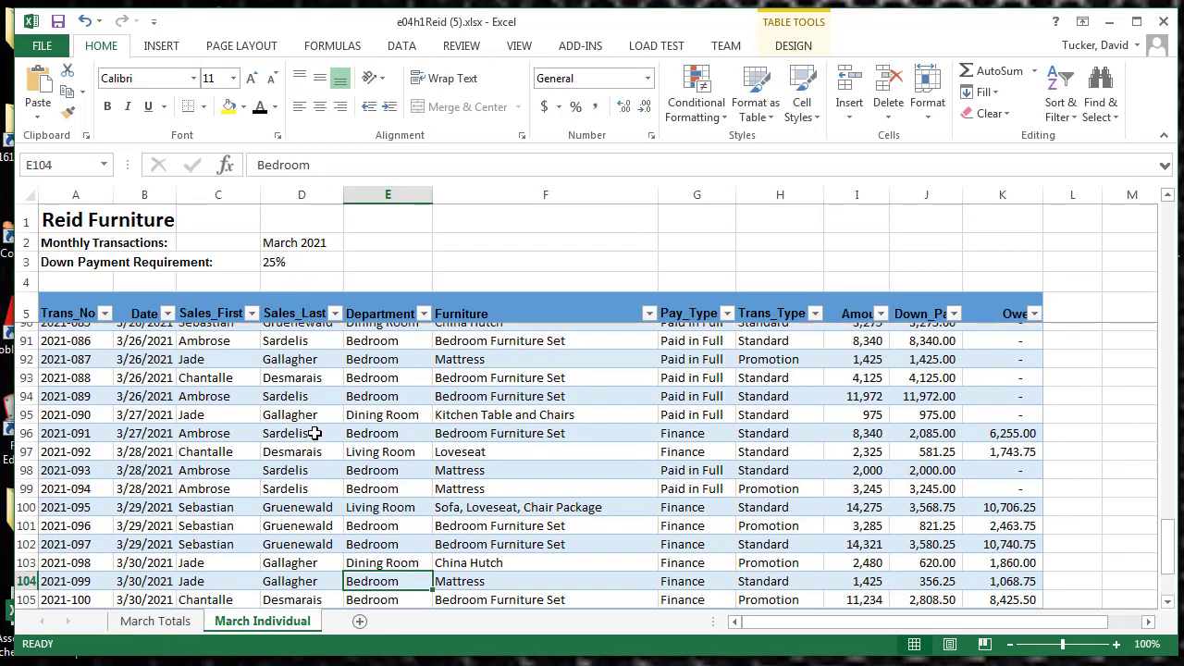
Highlight Sales_First cells C6:C109 equal to the first salesperson's first name with Green Fill with Dark Green Text
scroll(315, 433, "up", 20)
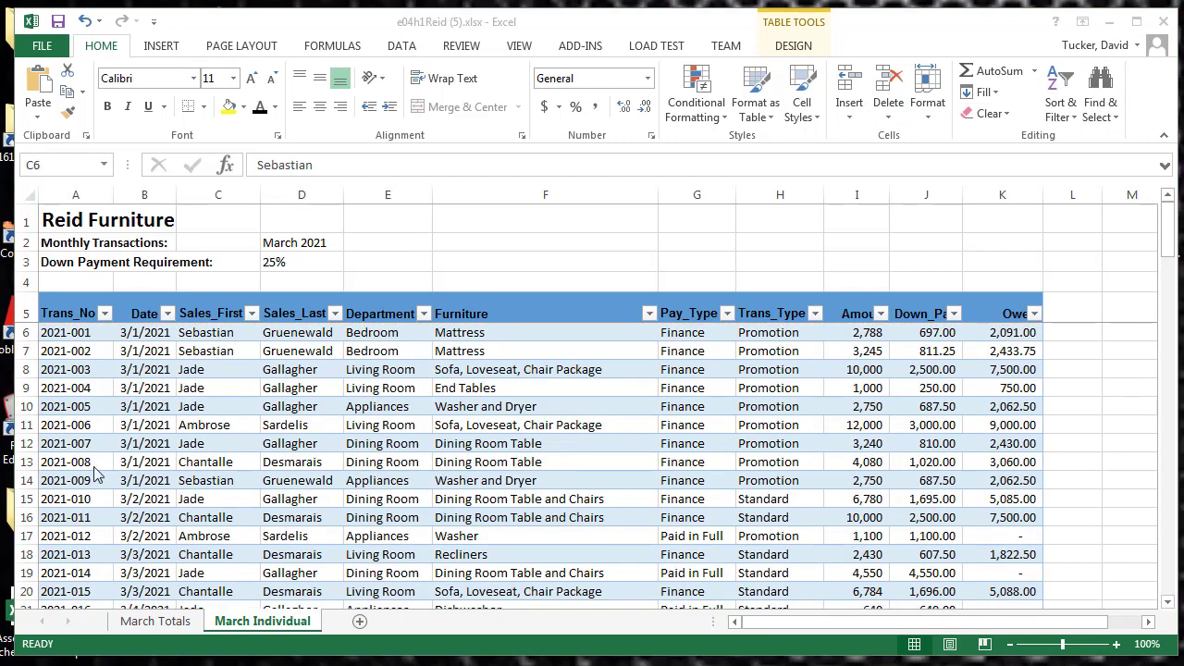
left_click(220, 335)
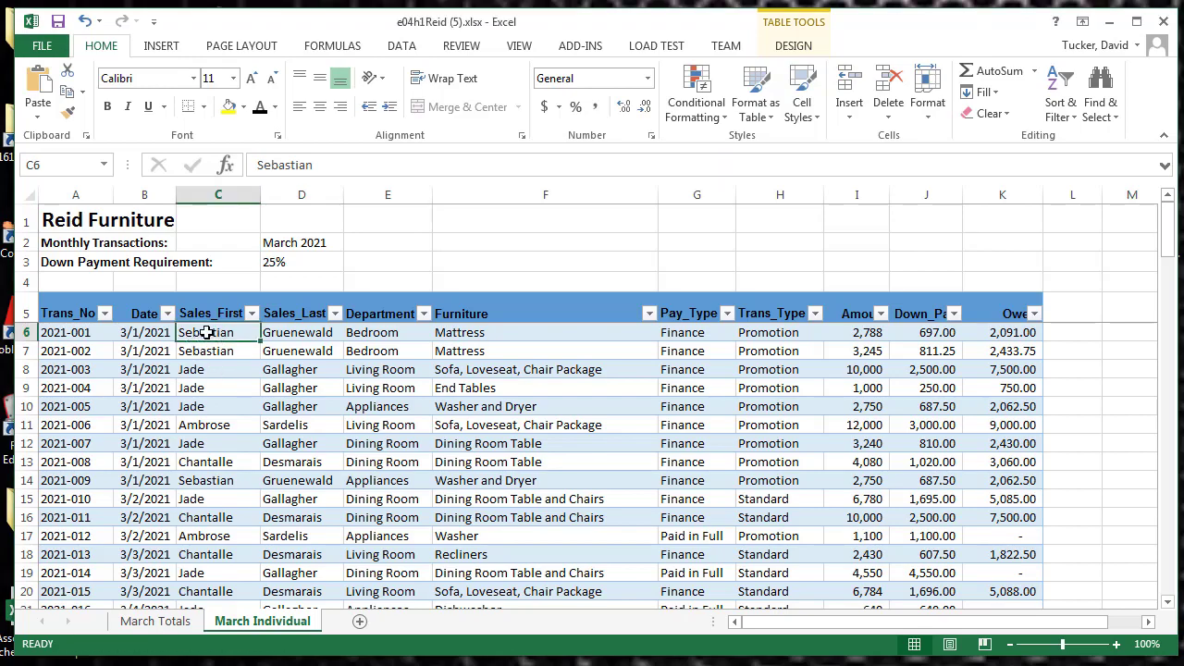
left_click_drag(207, 333, 206, 521)
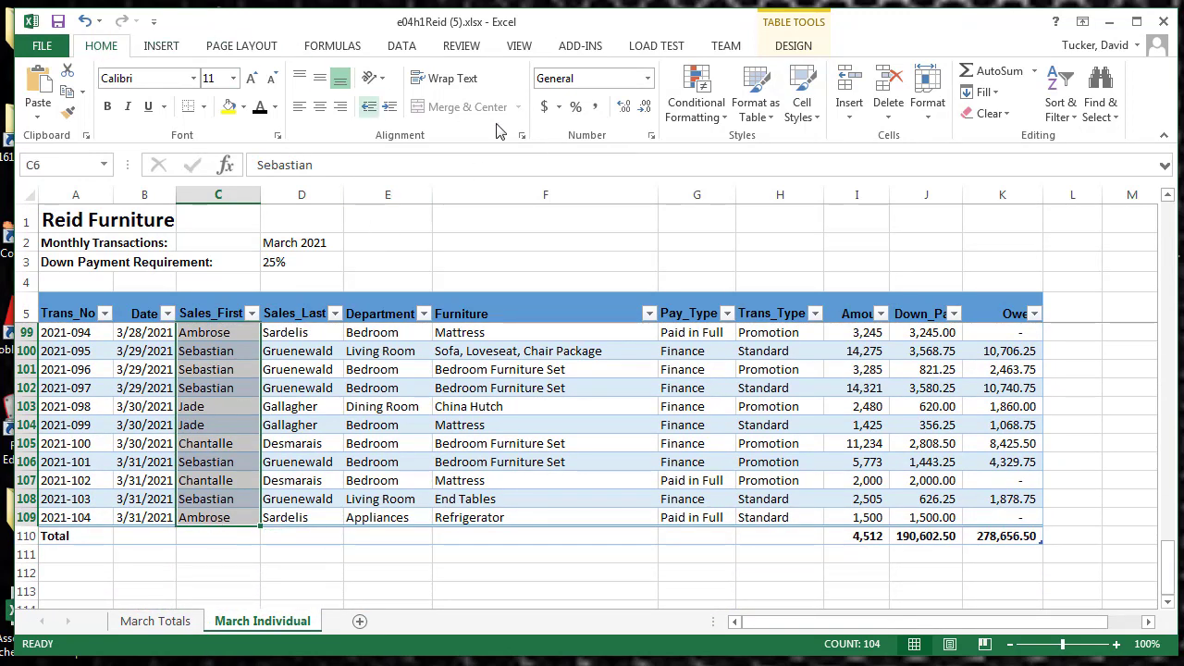
left_click(699, 103)
mouse_move(712, 148)
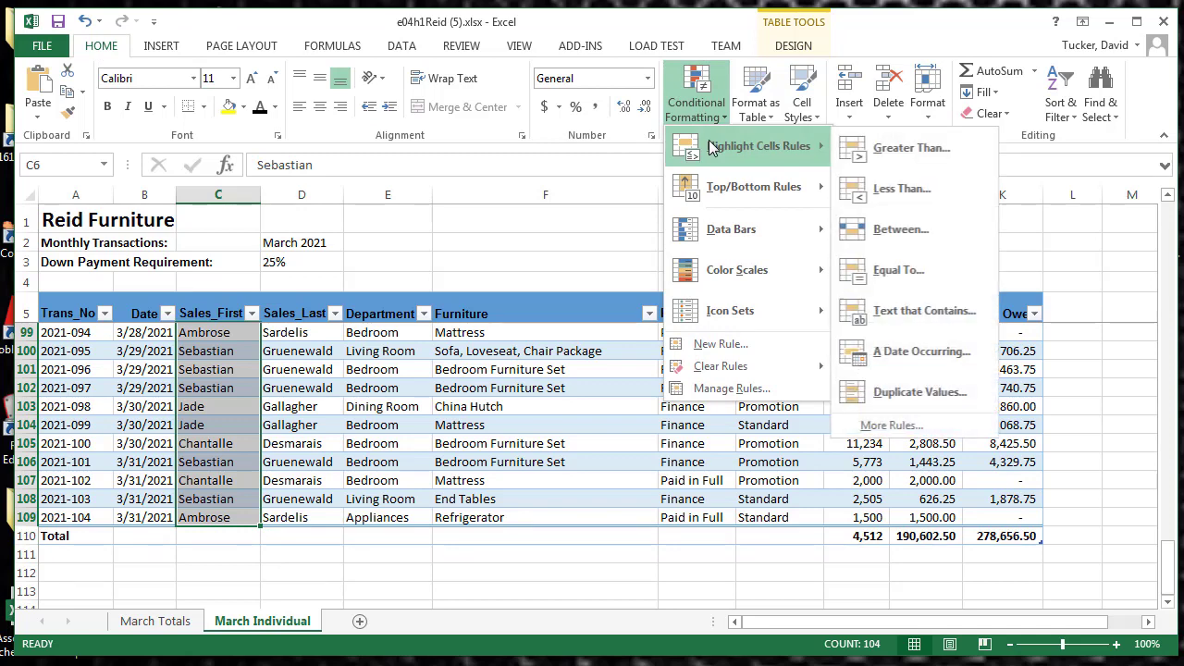
left_click(899, 271)
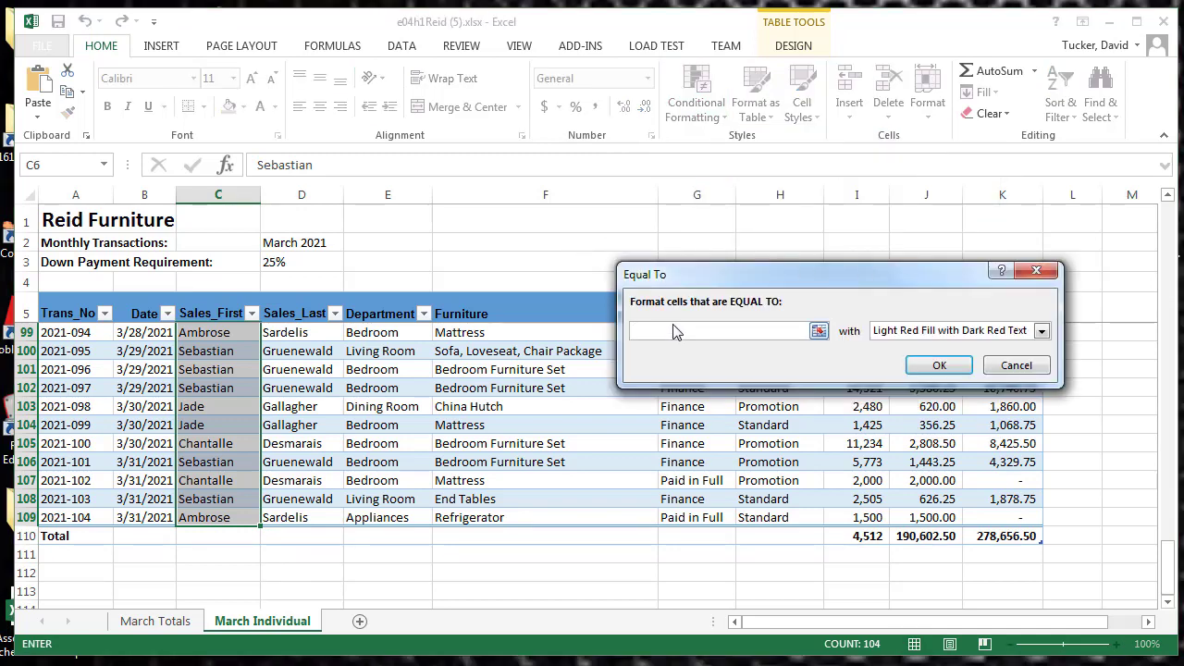
type("Sebastian")
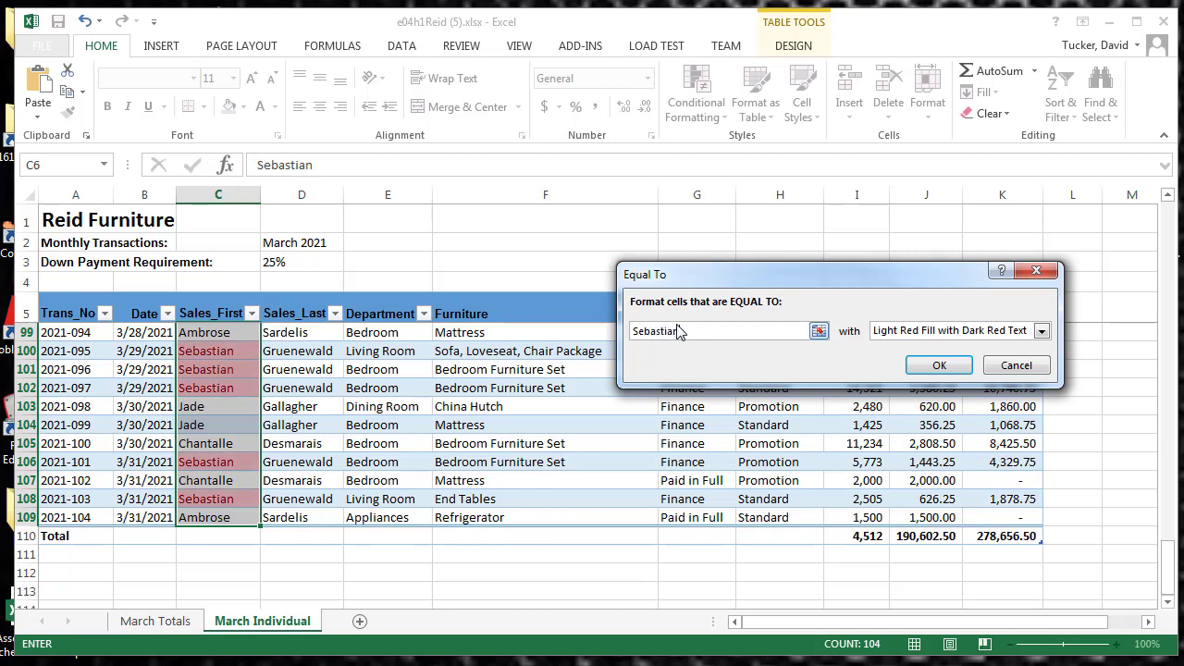
left_click(1040, 331)
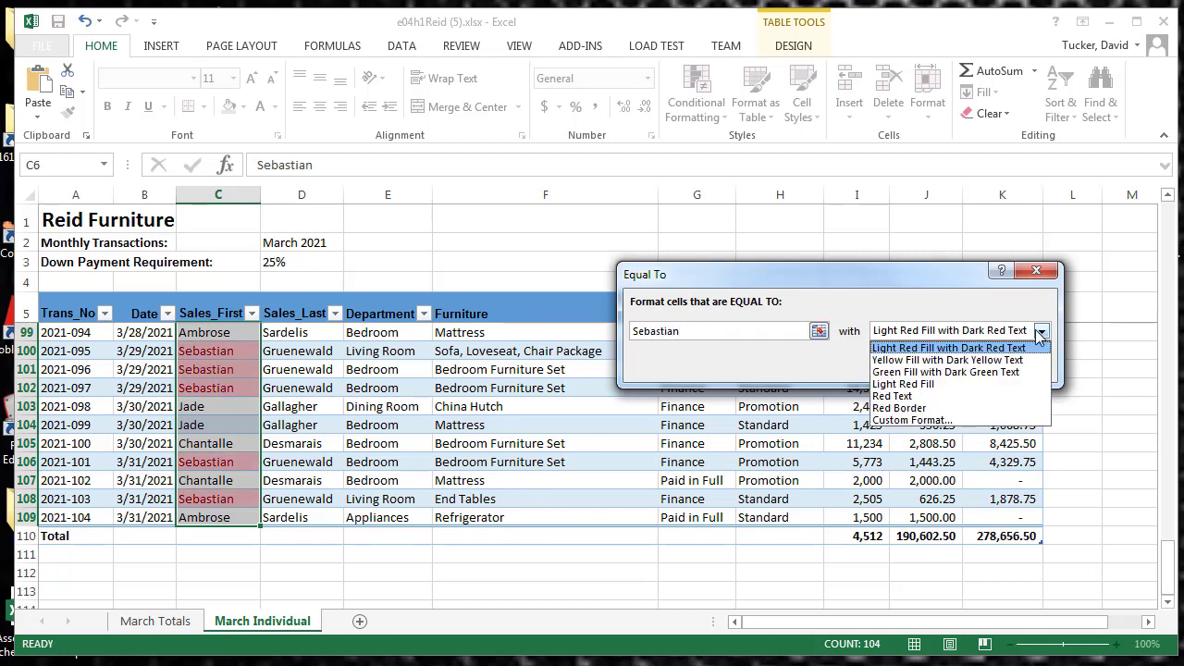
left_click(999, 372)
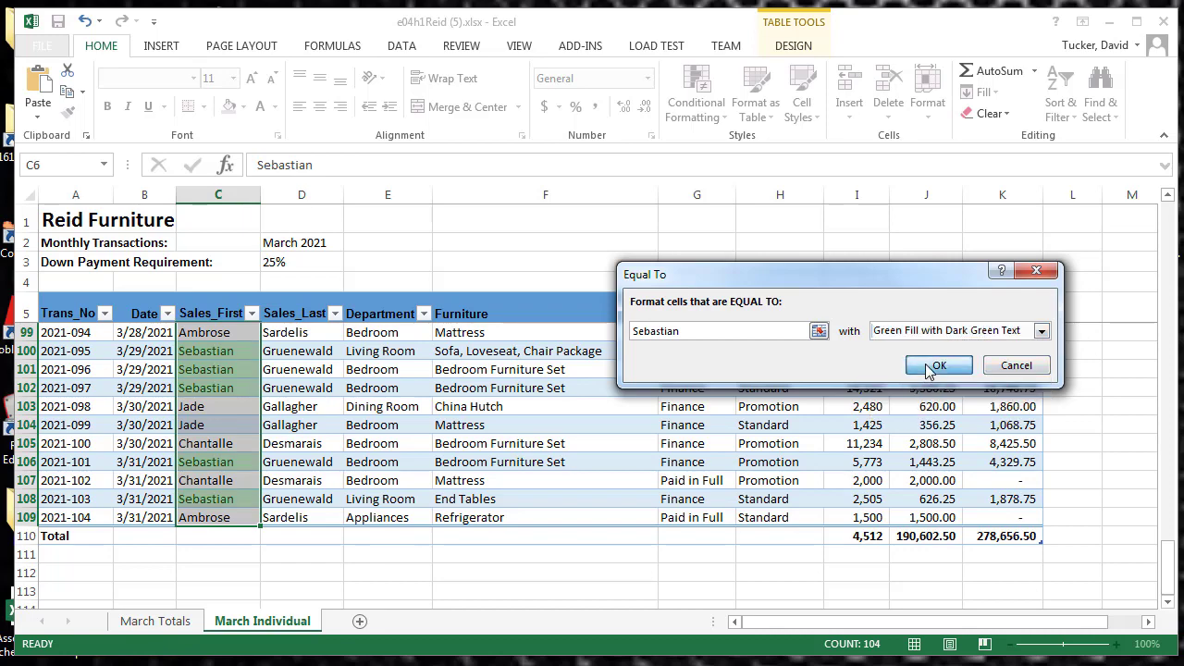
left_click(936, 366)
left_click(339, 444)
scroll(208, 442, "up", 6)
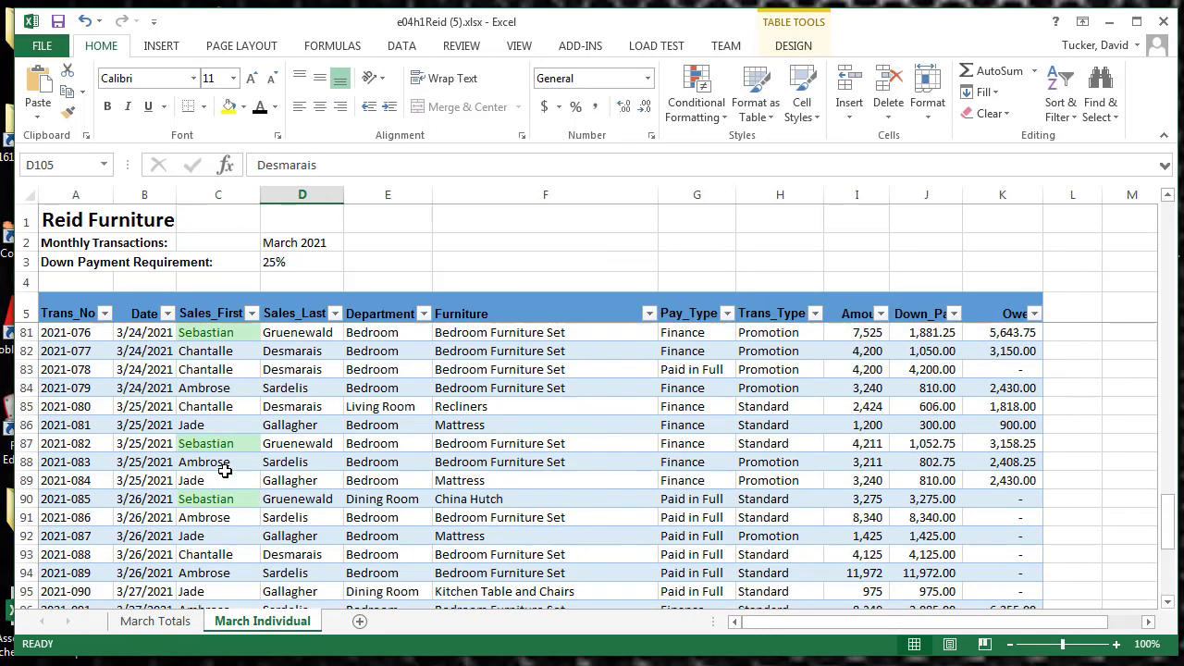
scroll(220, 460, "up", 20)
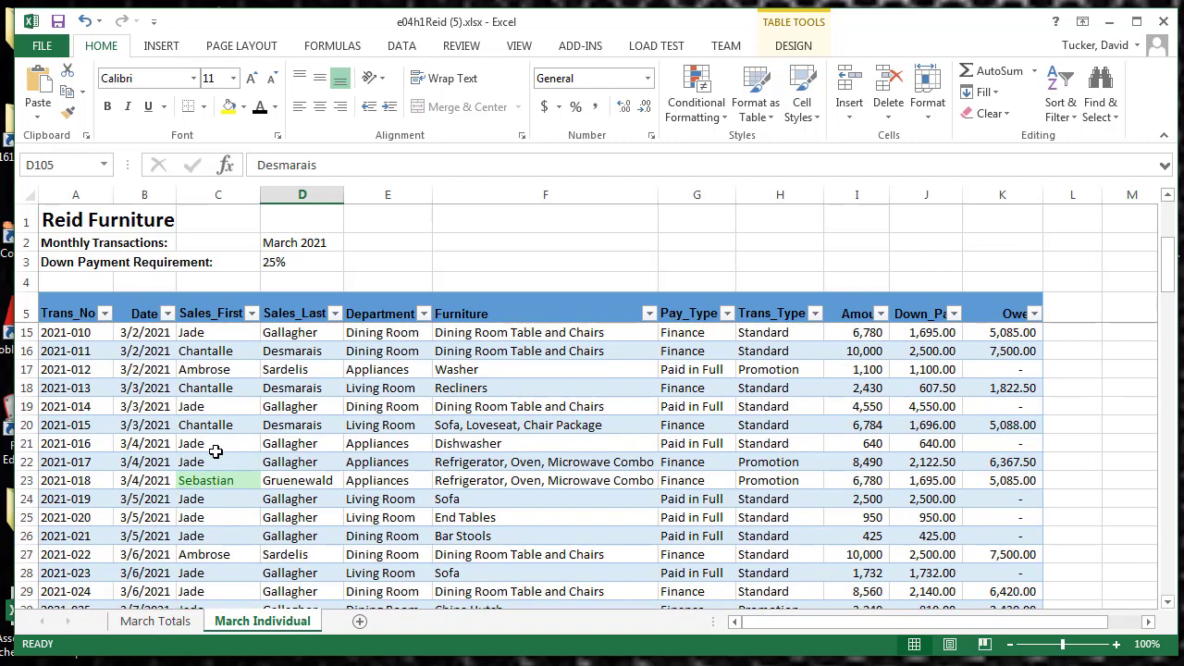
scroll(215, 451, "up", 3)
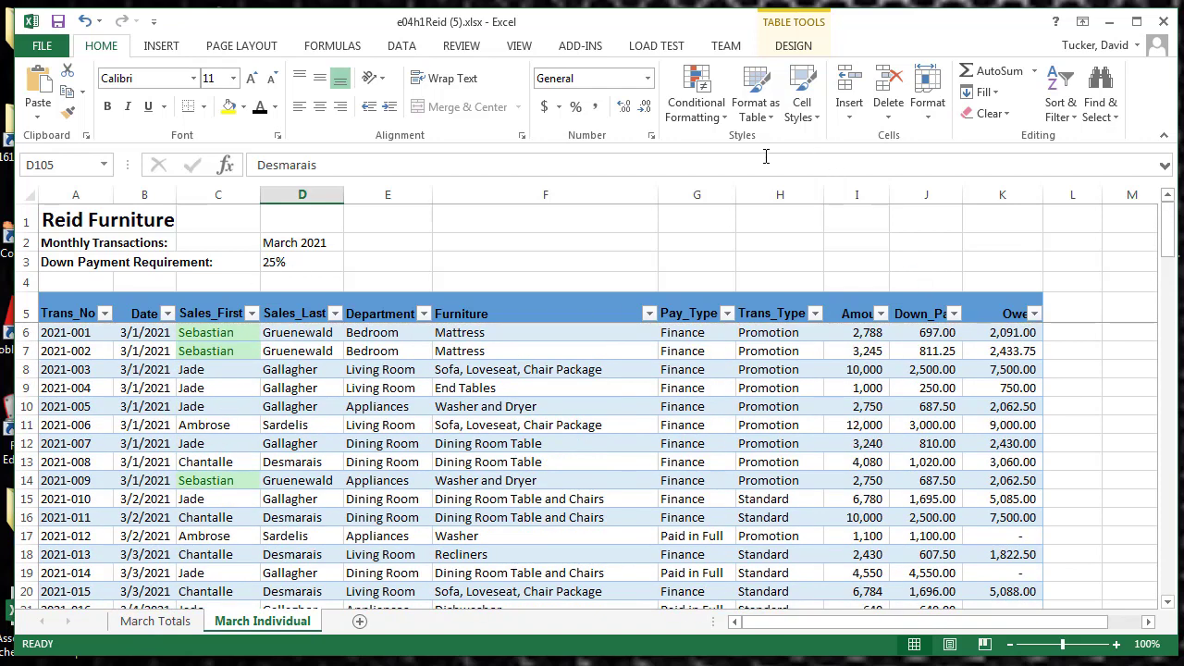
Delete the table's conditional formatting rule for the Sales_First column
left_click(699, 109)
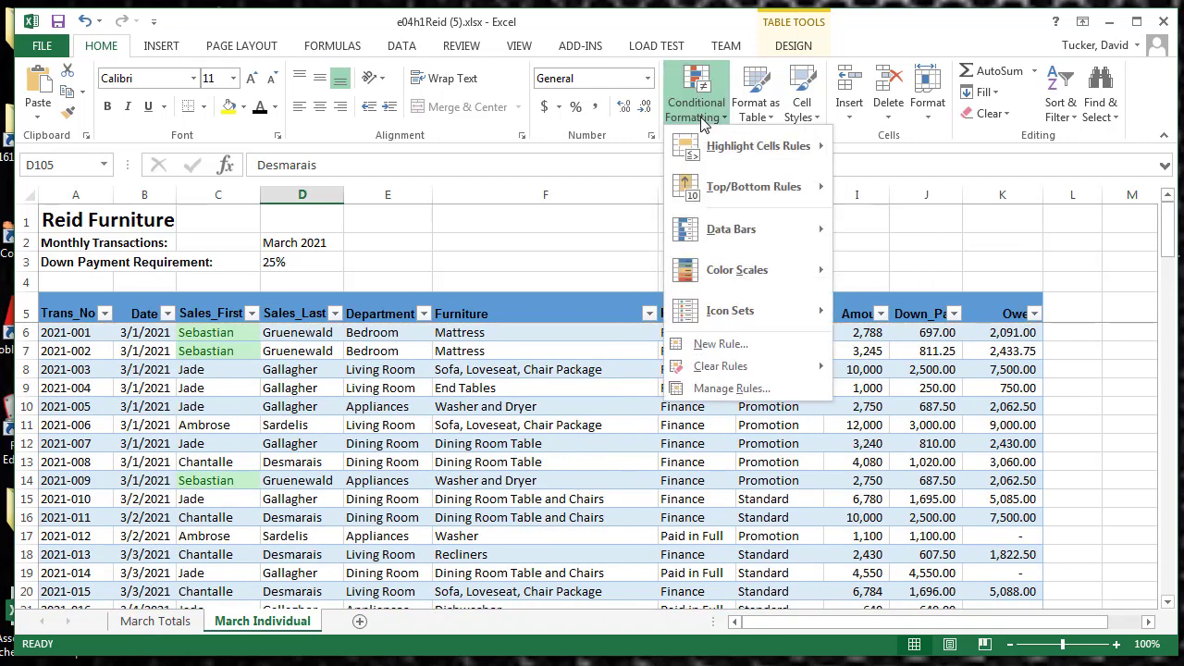
left_click(731, 391)
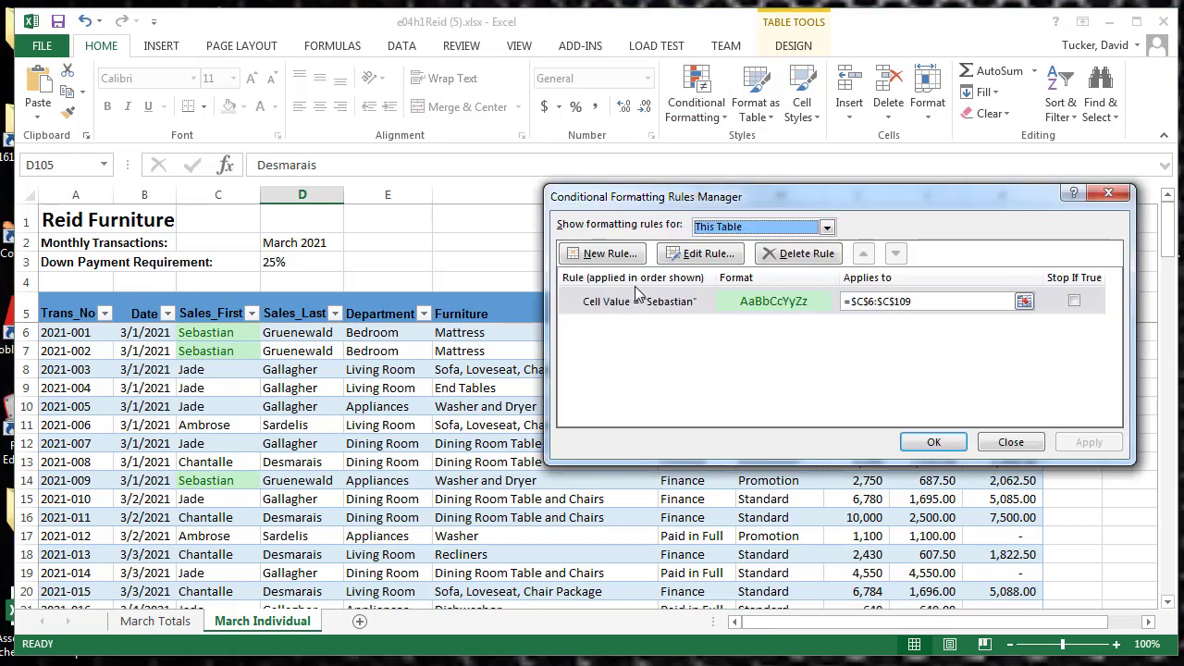
left_click(798, 253)
left_click(932, 442)
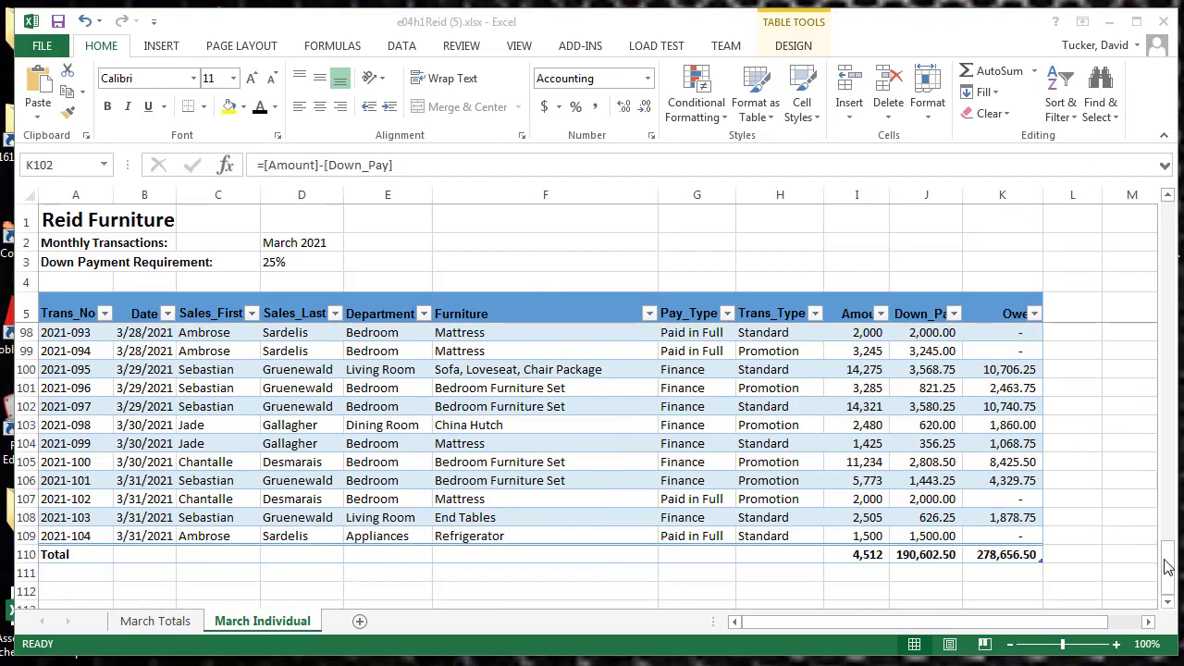
Apply pink gradient-fill data bars to the Amount values in I6:I109, leaving out the total row, and review them
left_click_drag(1167, 567, 1168, 202)
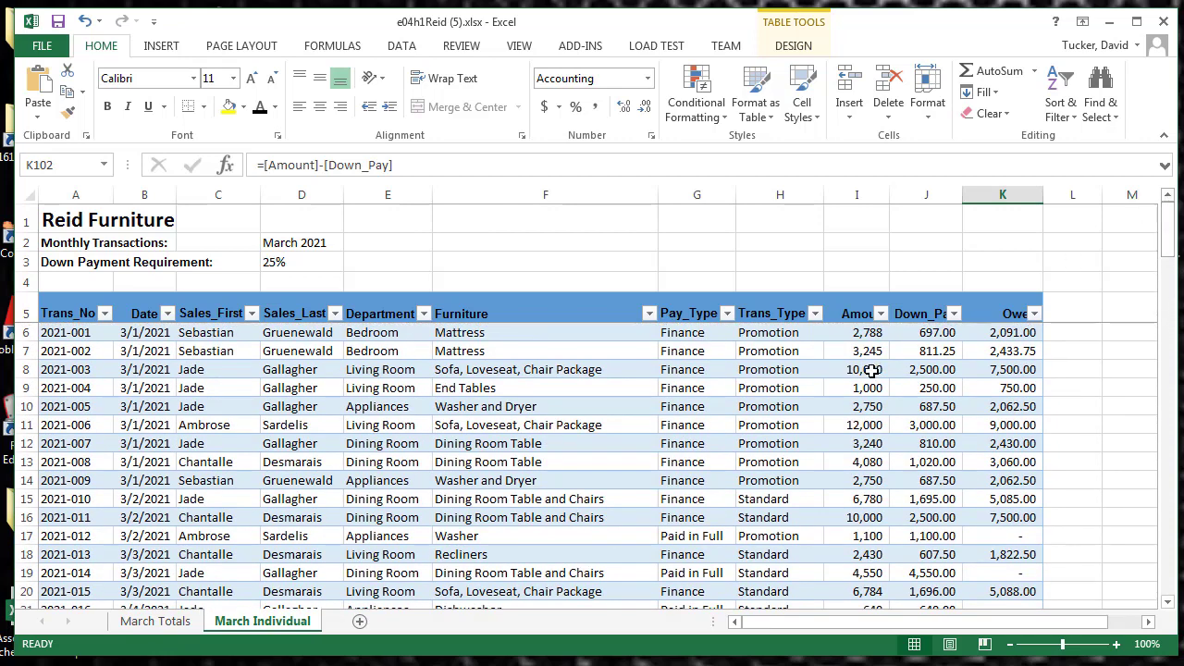
left_click(845, 330)
left_click_drag(845, 330, 872, 557)
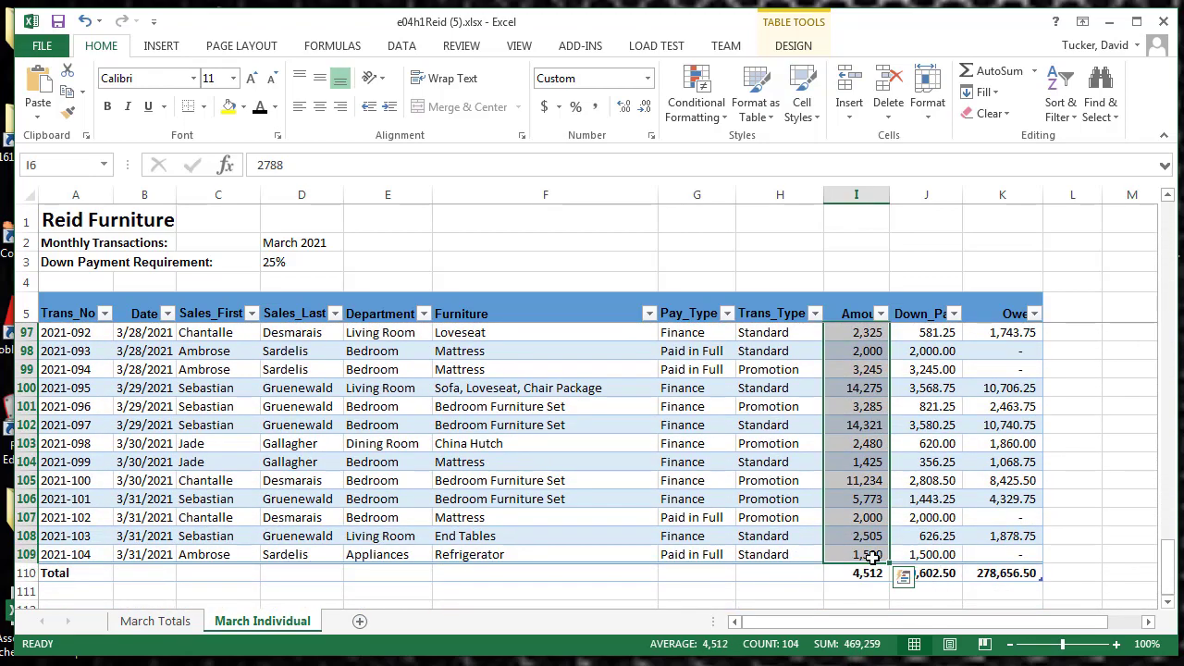
left_click(693, 111)
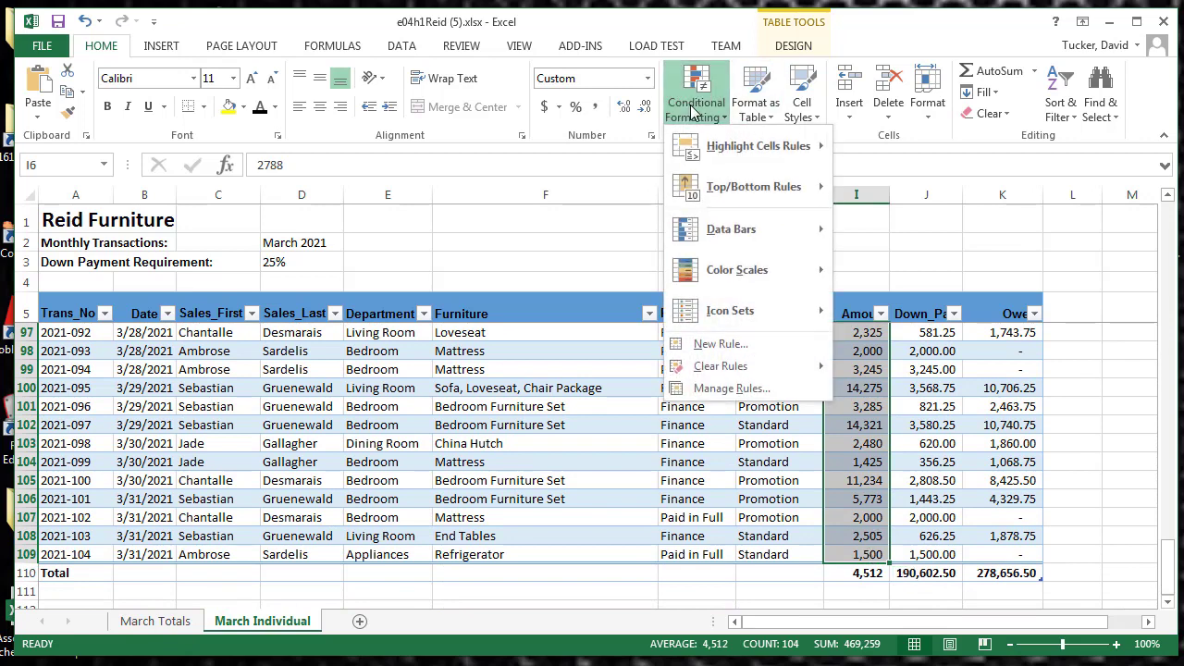
mouse_move(727, 231)
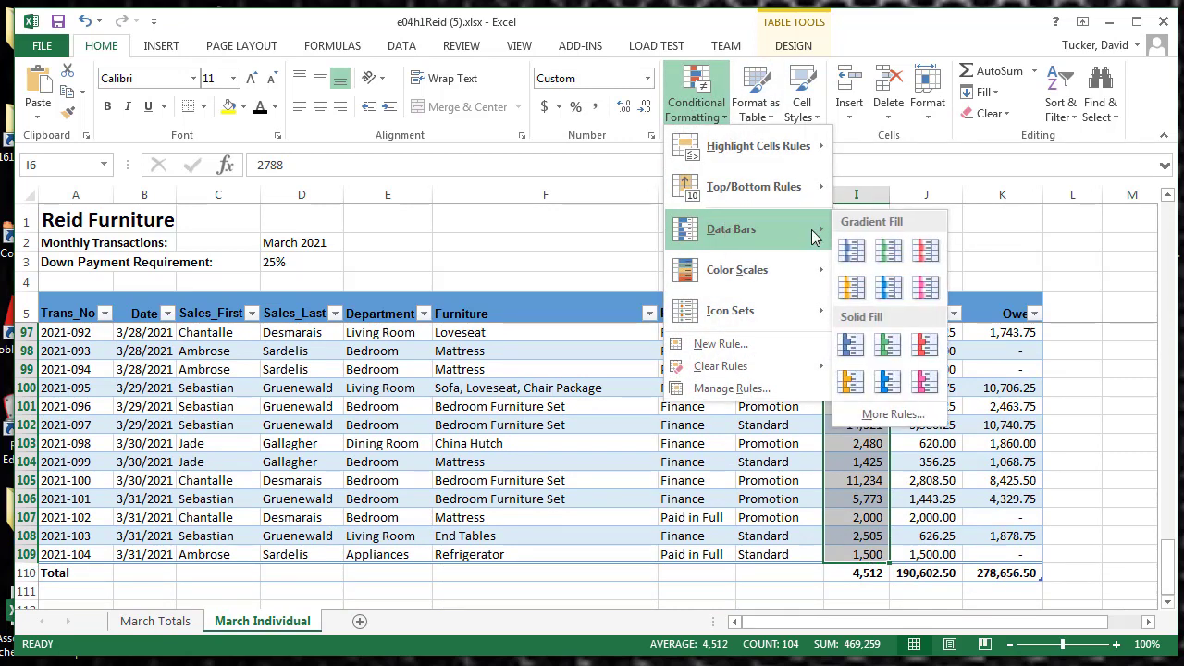
left_click(921, 287)
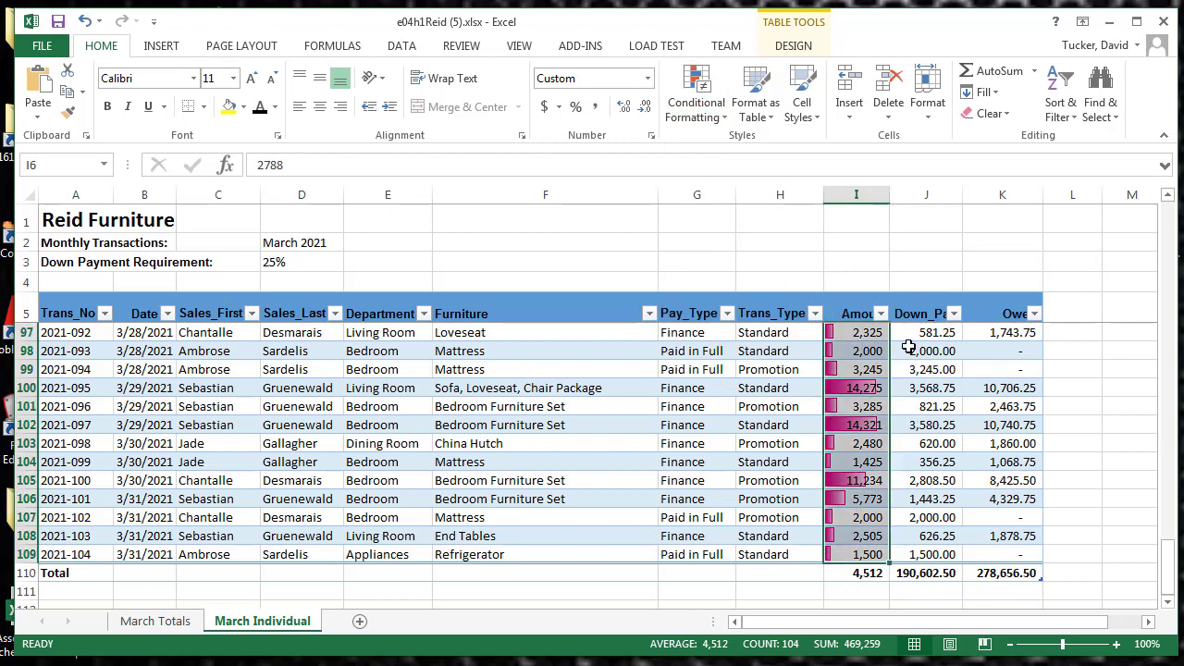
left_click(921, 430)
scroll(906, 416, "up", 12)
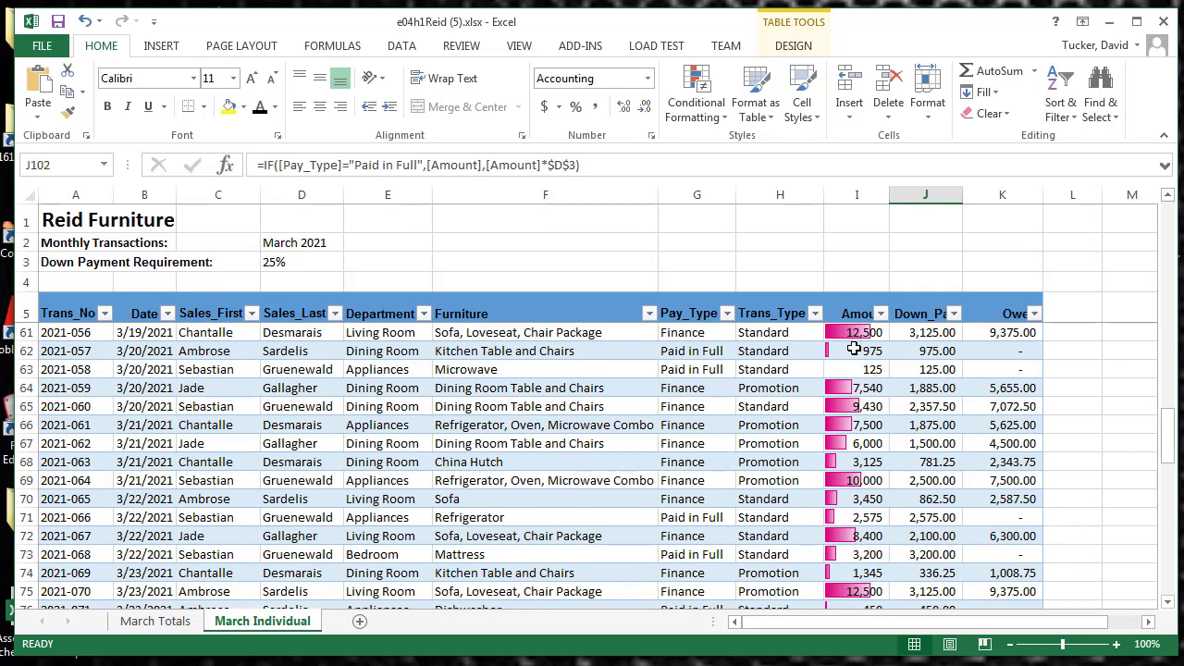
scroll(854, 348, "down", 4)
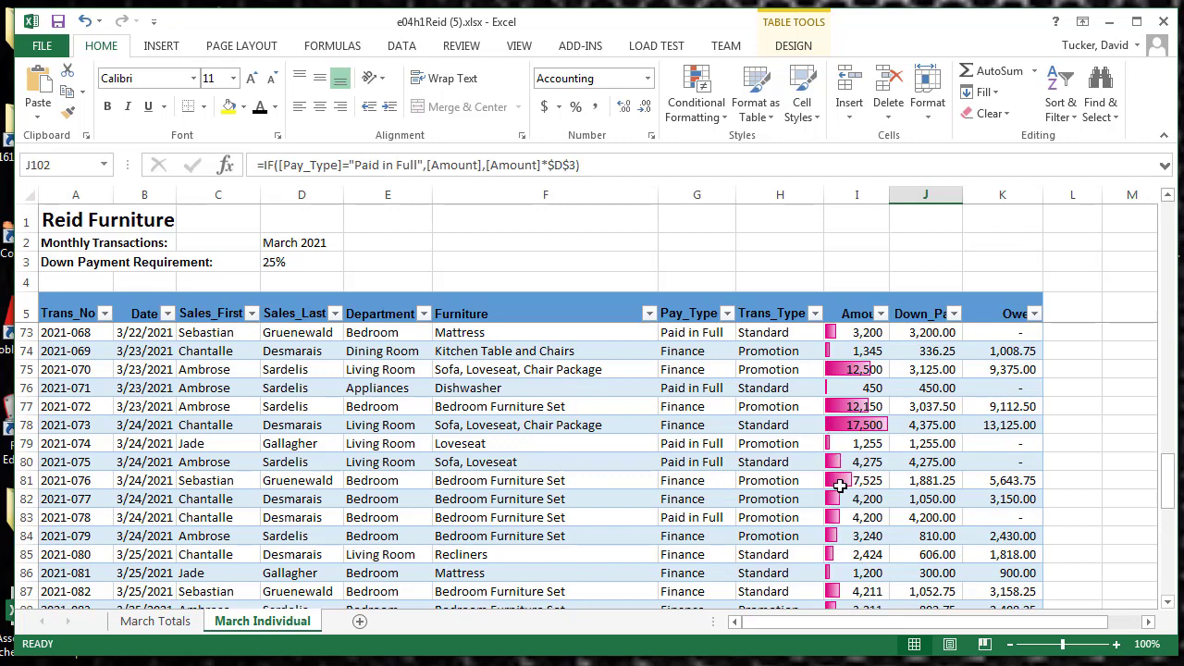
scroll(855, 550, "down", 5)
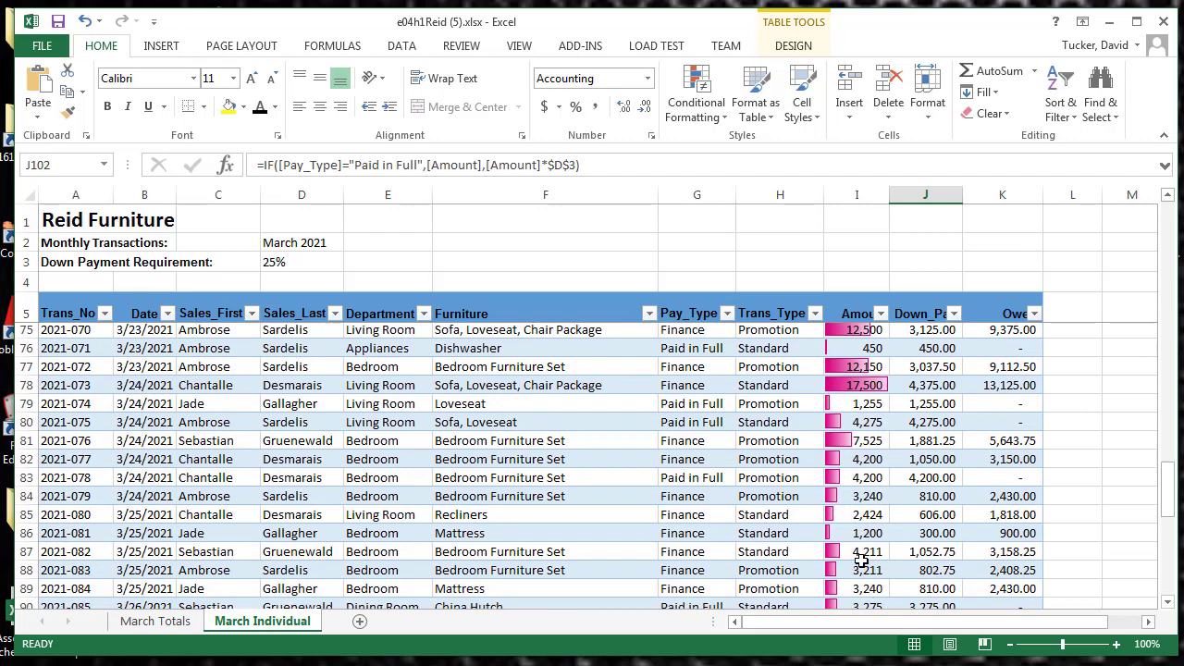
scroll(856, 546, "down", 4)
scroll(872, 412, "up", 7)
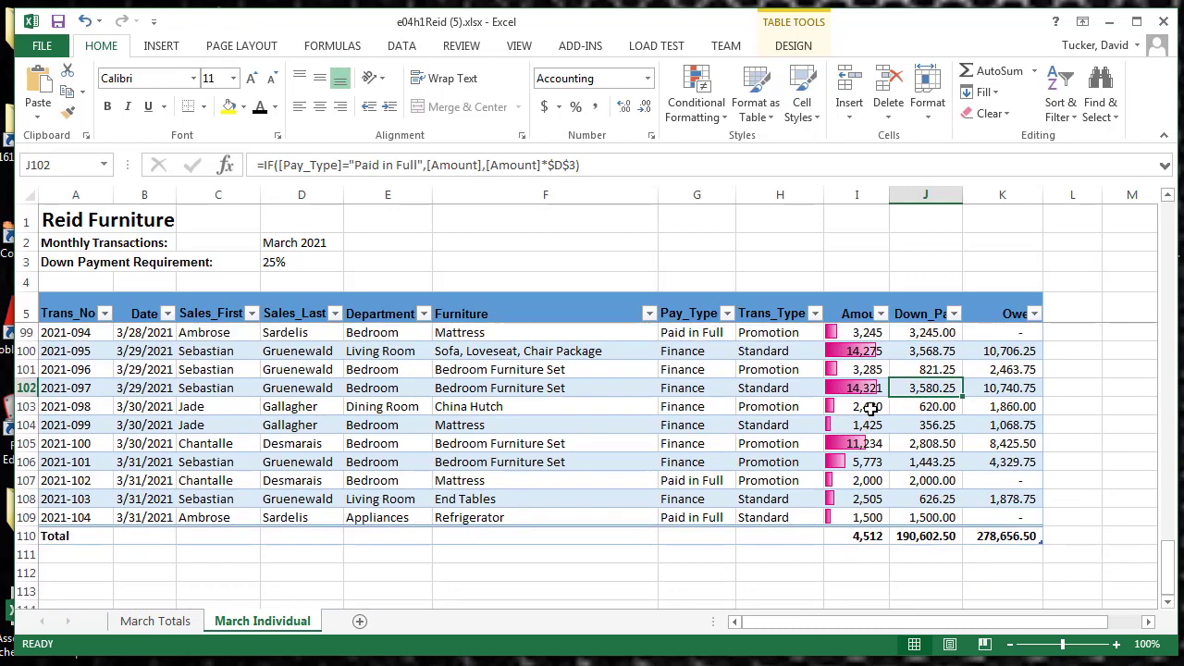
scroll(871, 409, "up", 20)
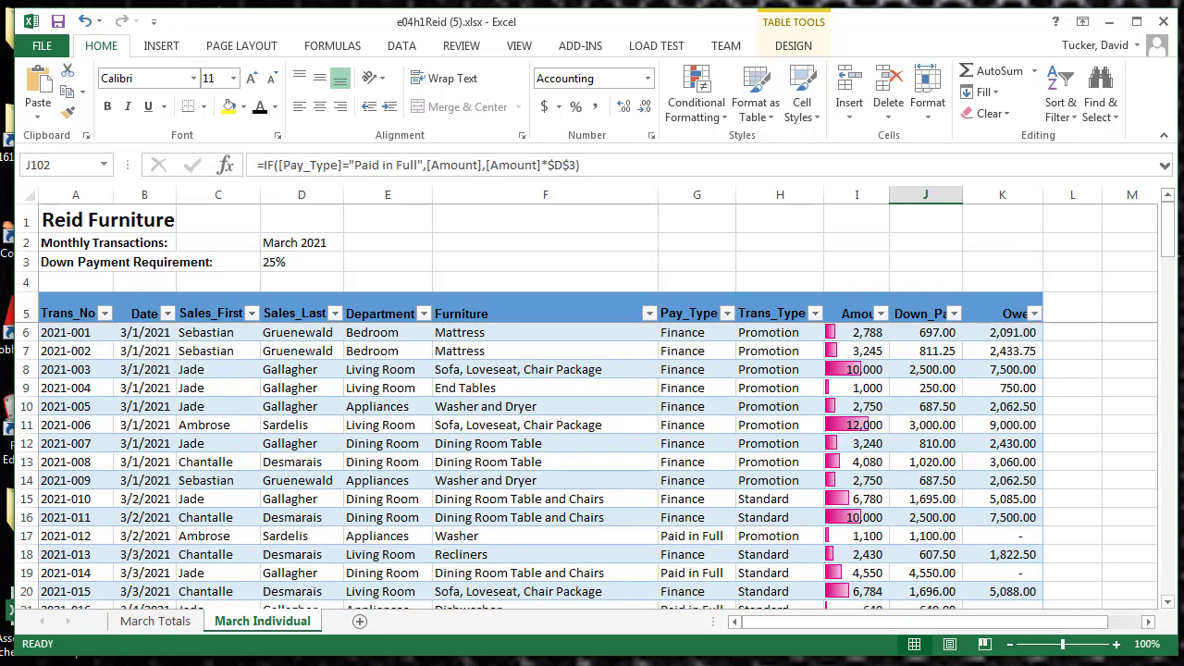
key("ctrl+z")
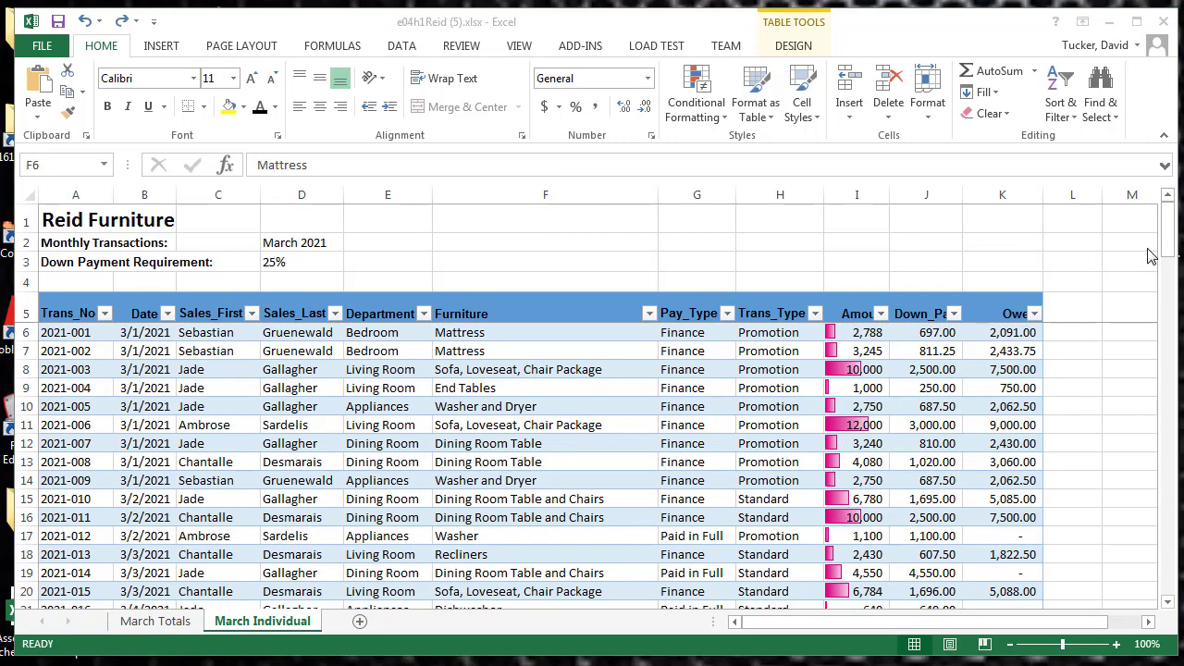
Start a new formula-based conditional formatting rule for the Furniture cells F6:F109
left_click(488, 335)
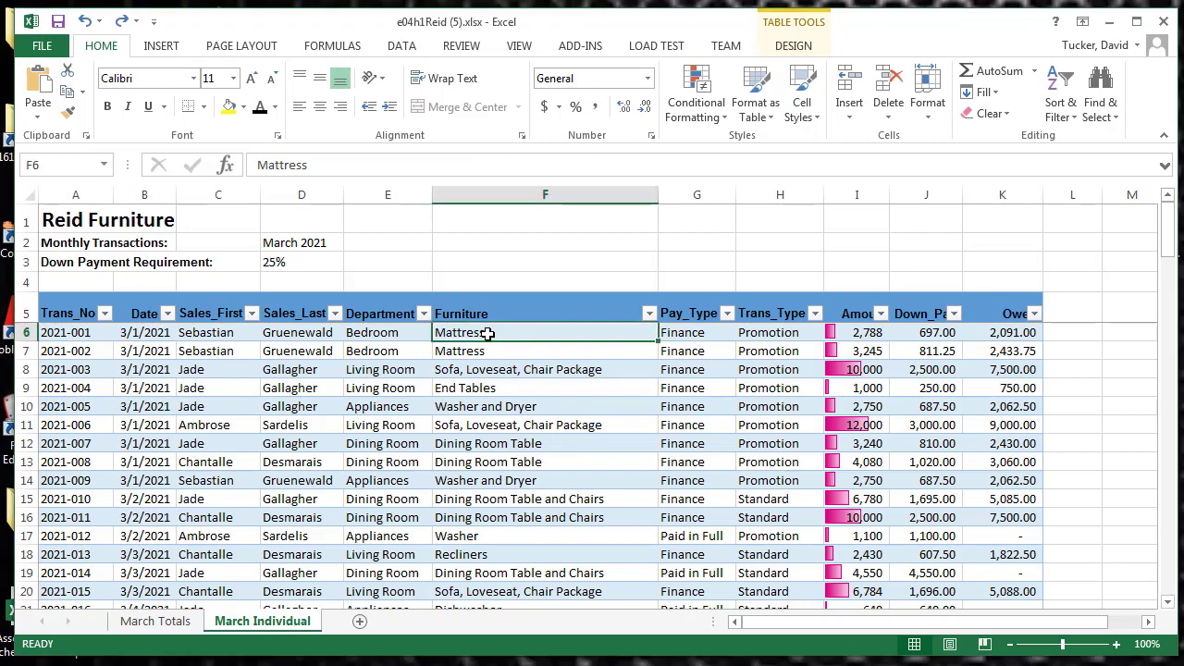
left_click_drag(487, 334, 504, 557)
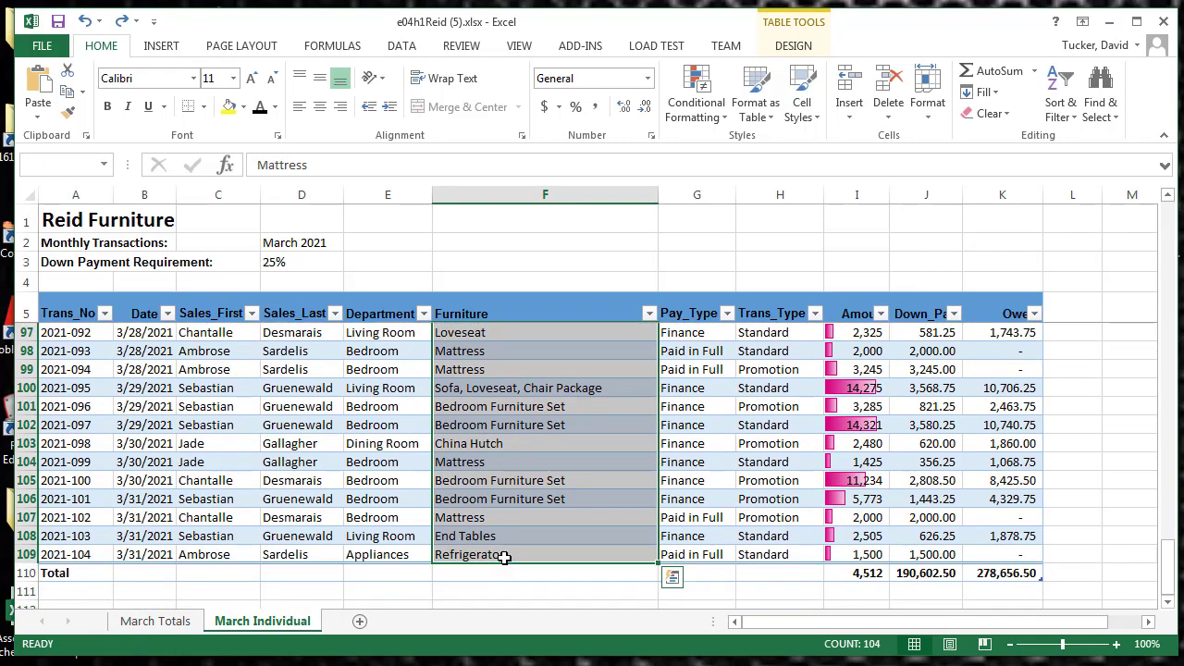
left_click(706, 115)
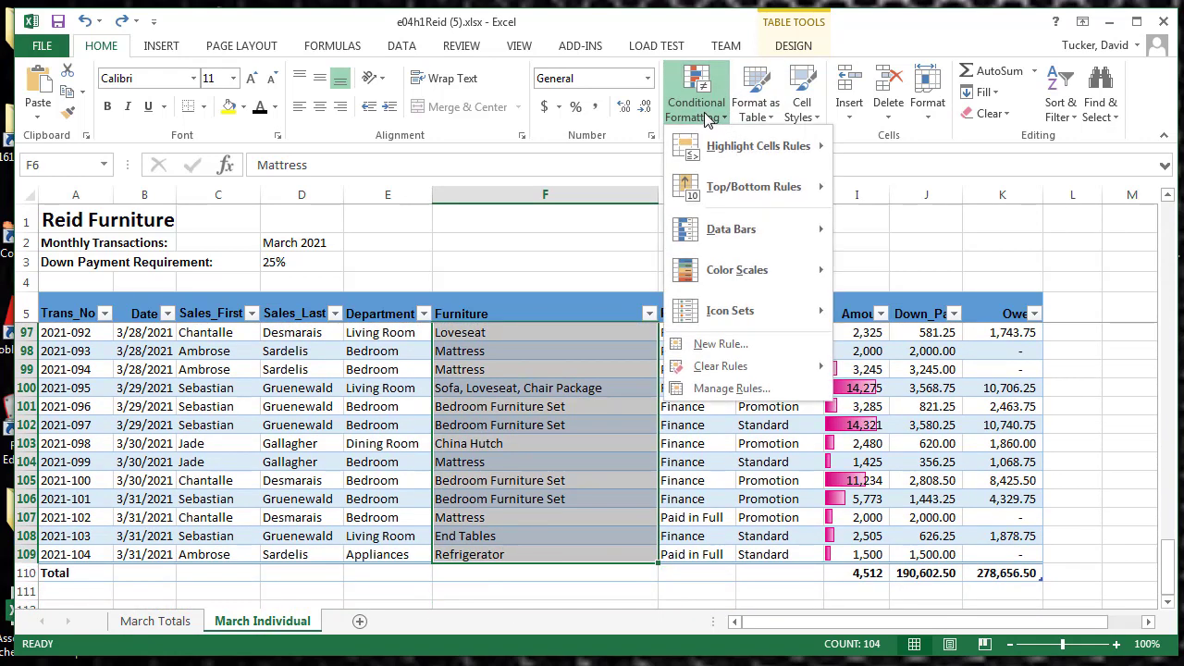
left_click(710, 345)
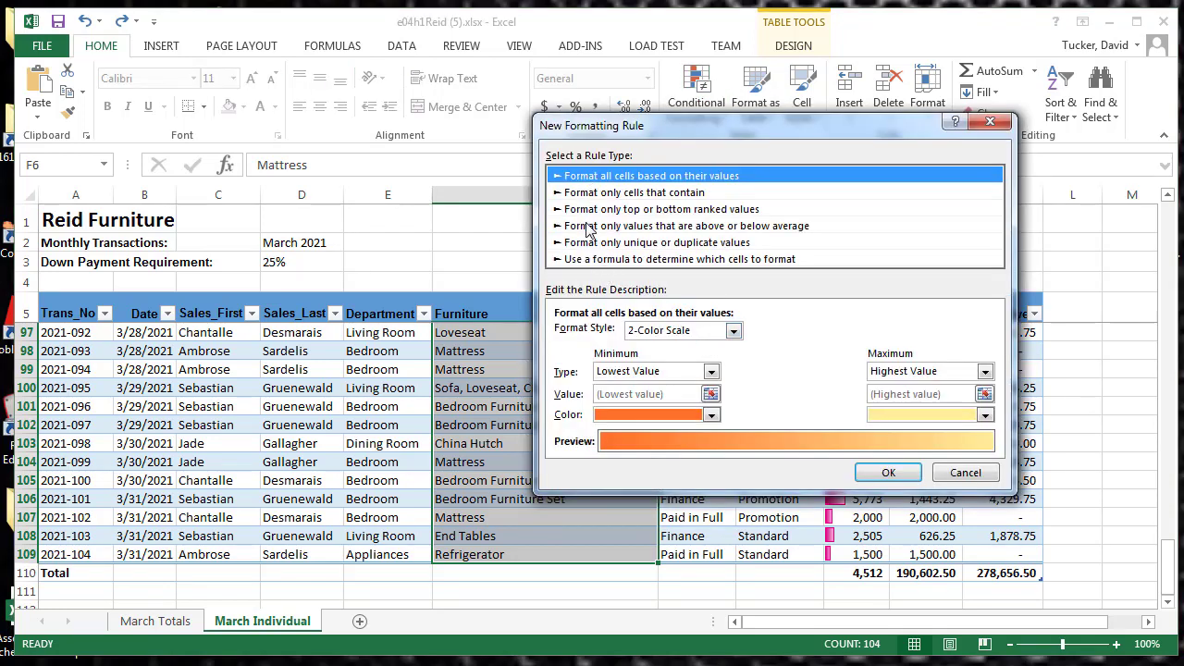
left_click(592, 260)
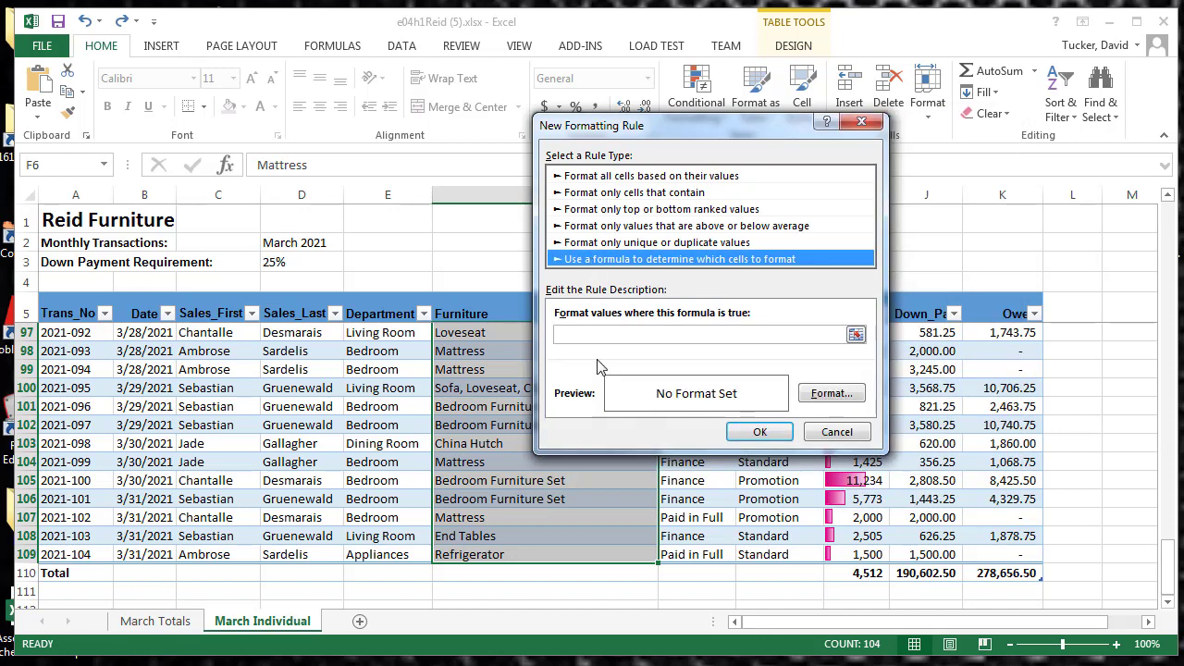
left_click(601, 335)
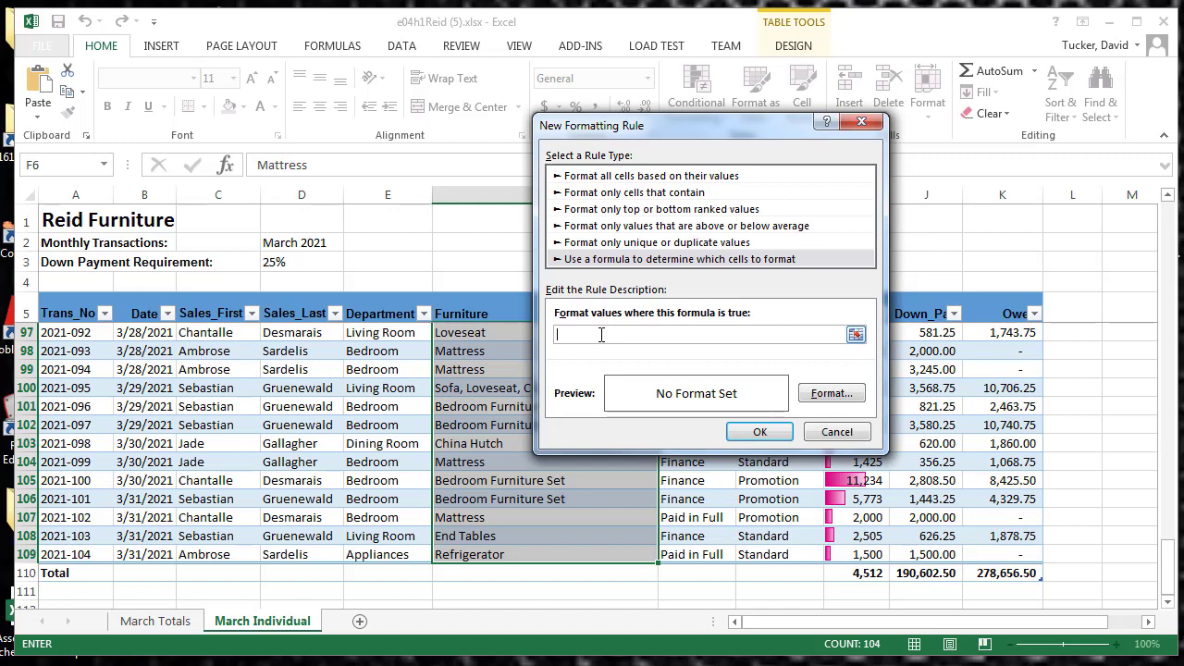
Enter an AND formula for the rule, requiring C6 to equal the first salesperson's first name and K6>5000
type("=AND(C6=\"Sebastian\", K6>5000)")
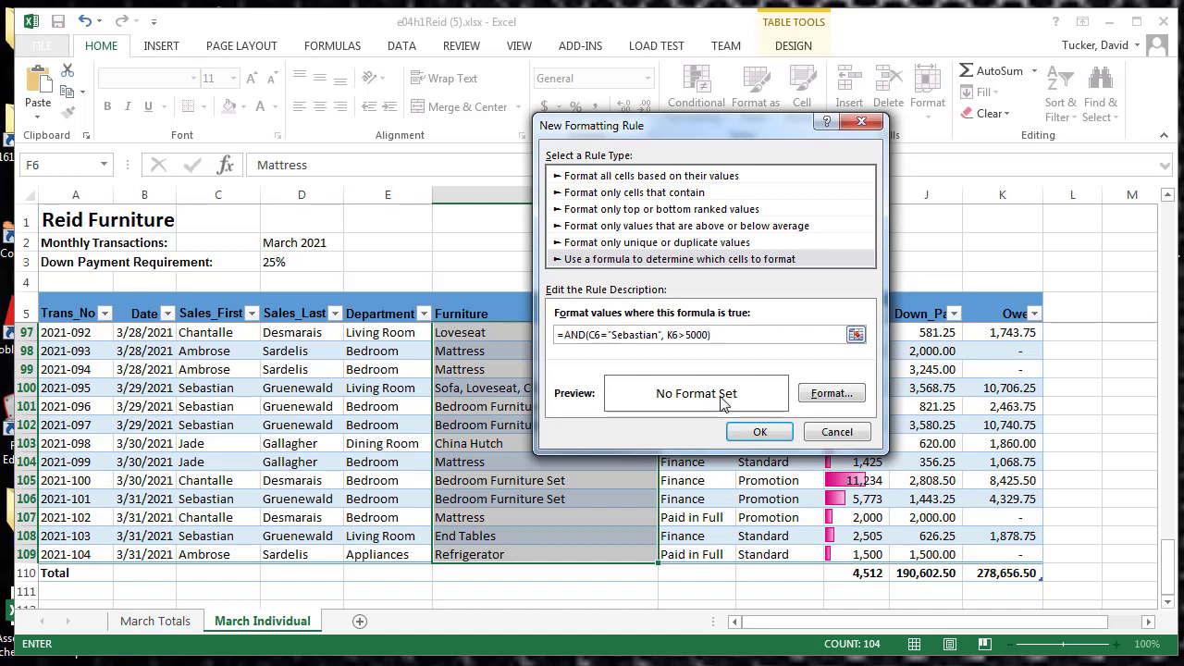
Give the formula rule a bold font and light blue fill, apply it, and review the highlighted Furniture cells
left_click(830, 394)
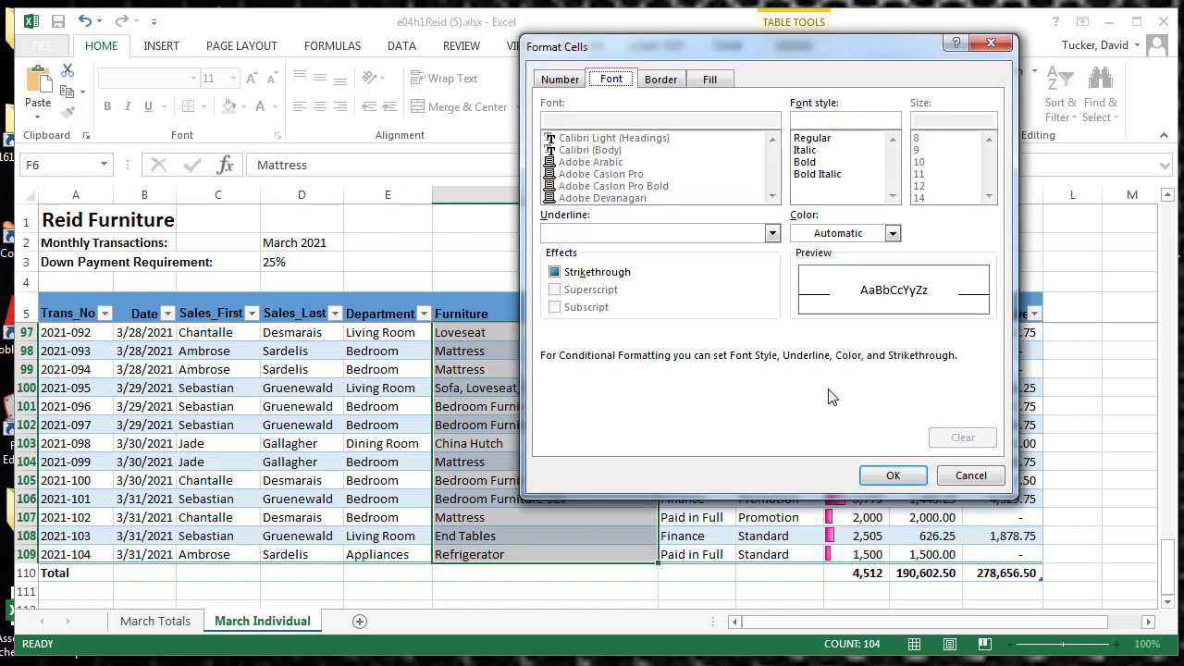
left_click(811, 165)
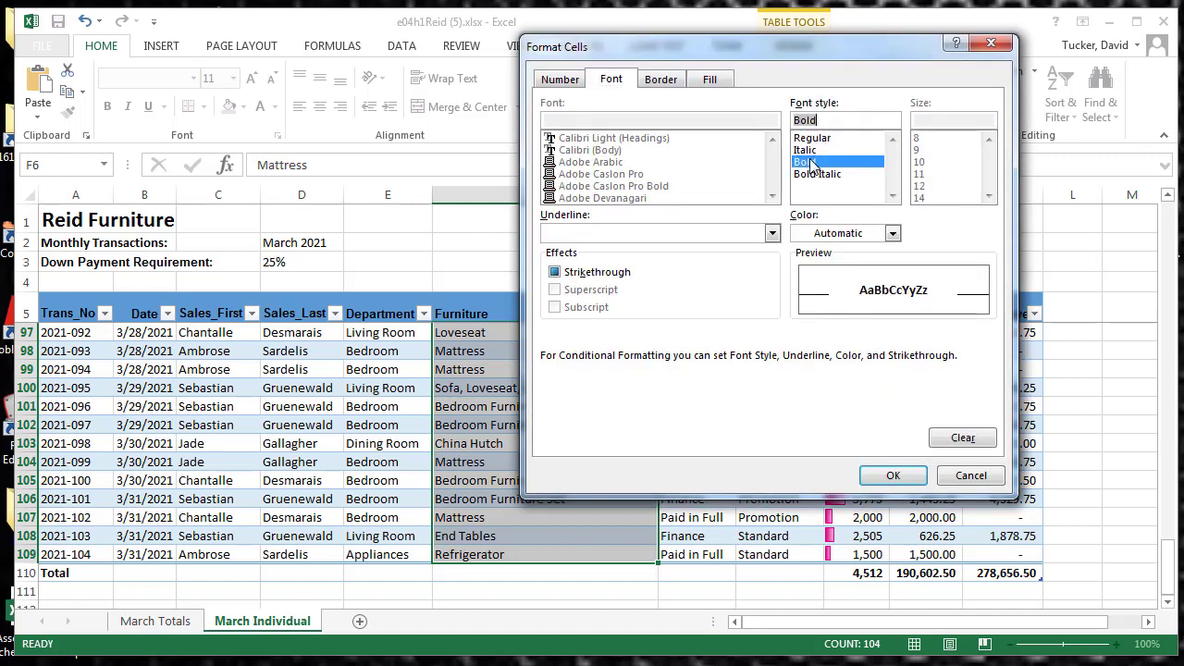
left_click(710, 80)
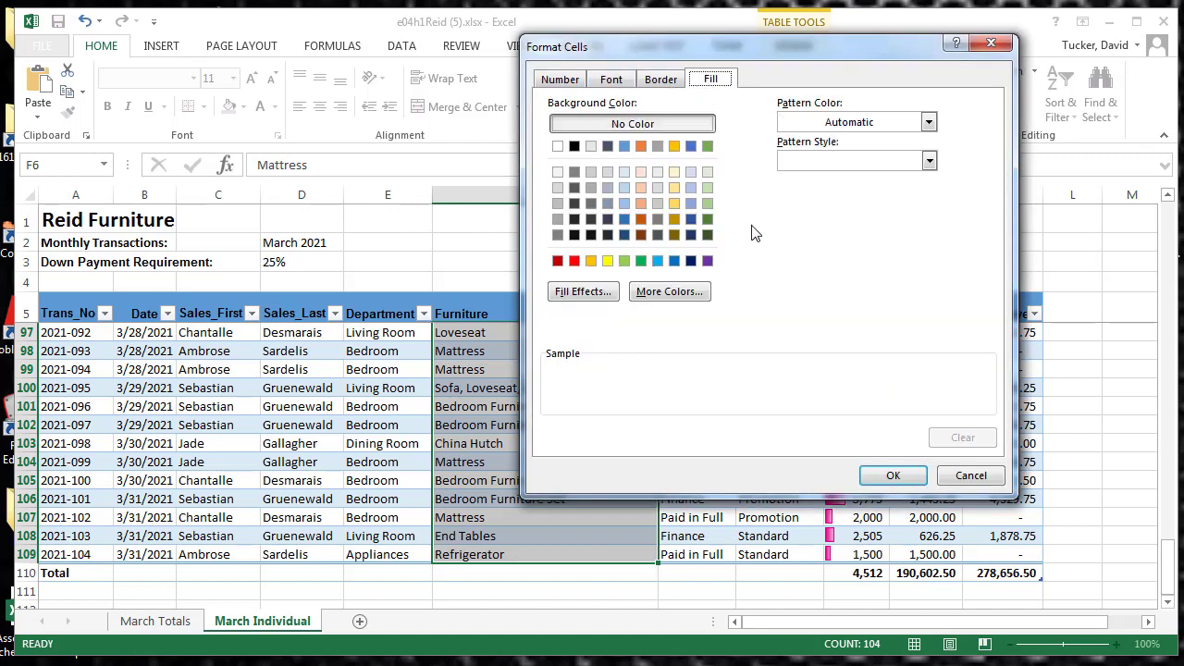
left_click(694, 190)
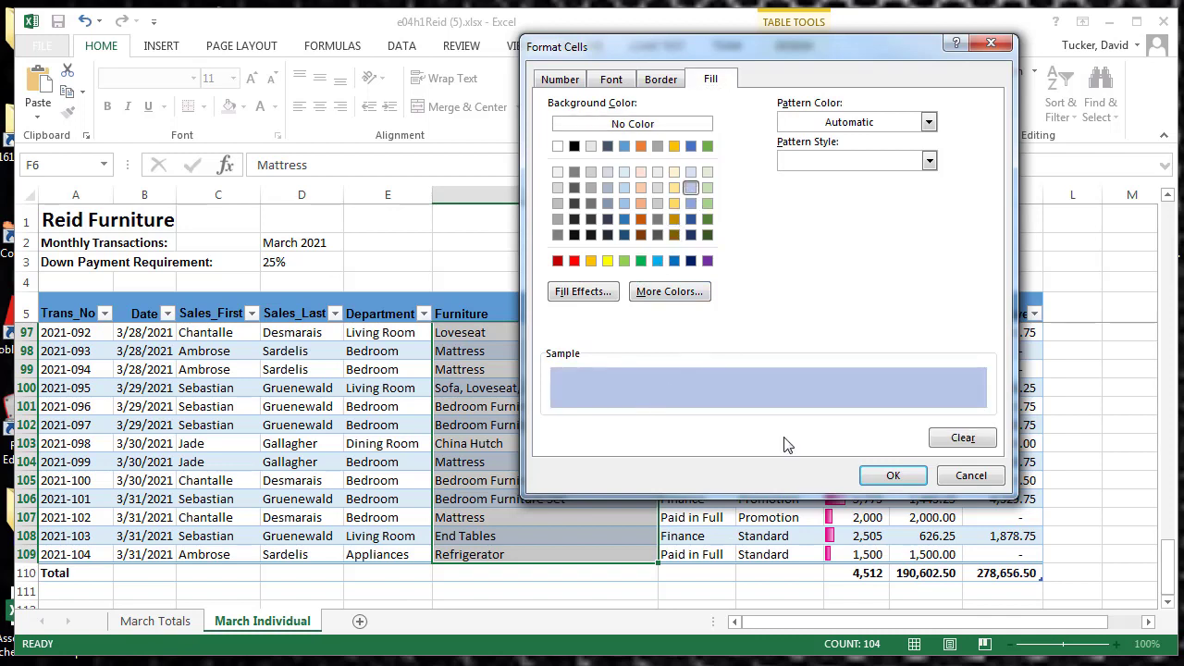
left_click(890, 477)
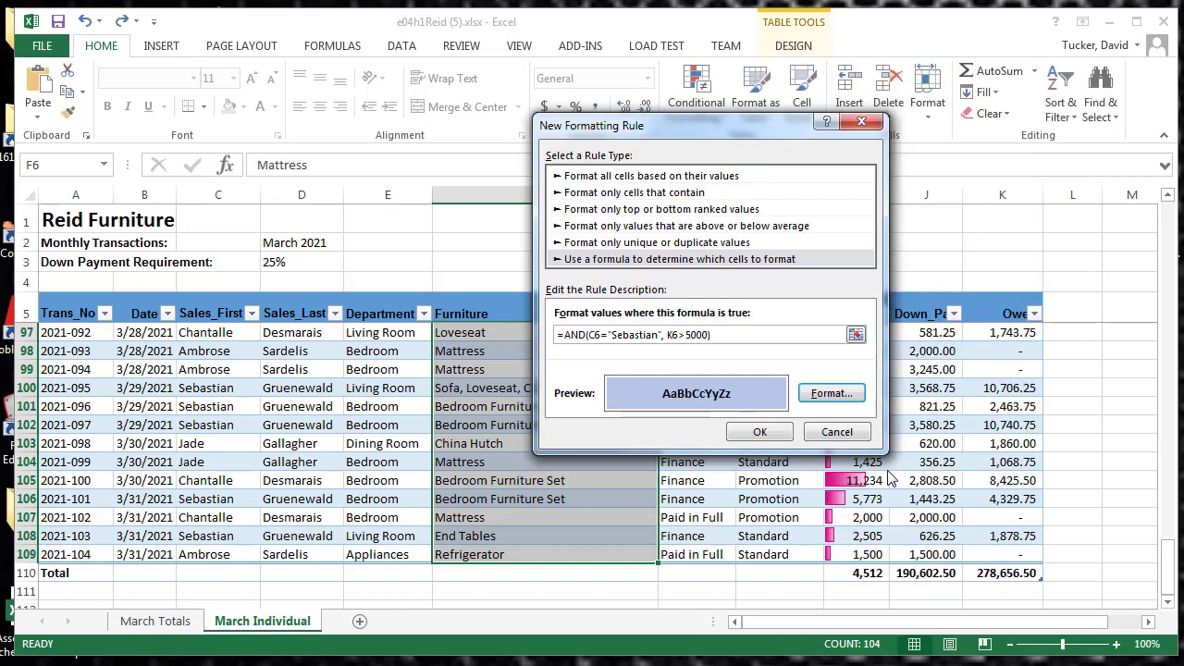
left_click(758, 431)
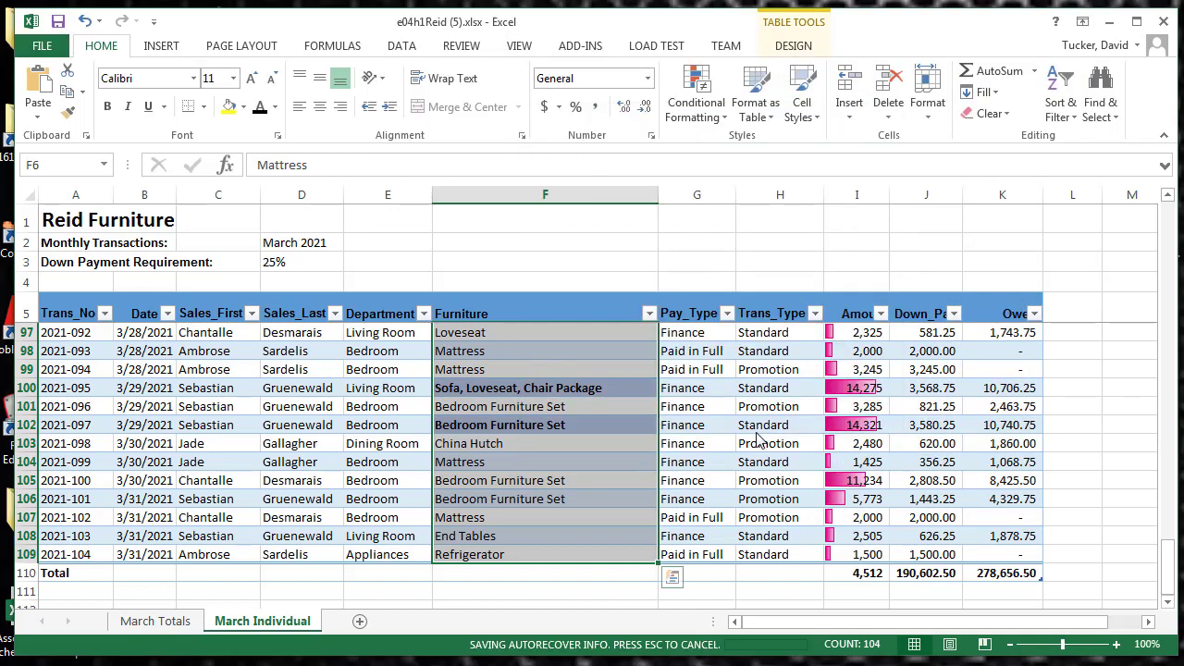
left_click(572, 479)
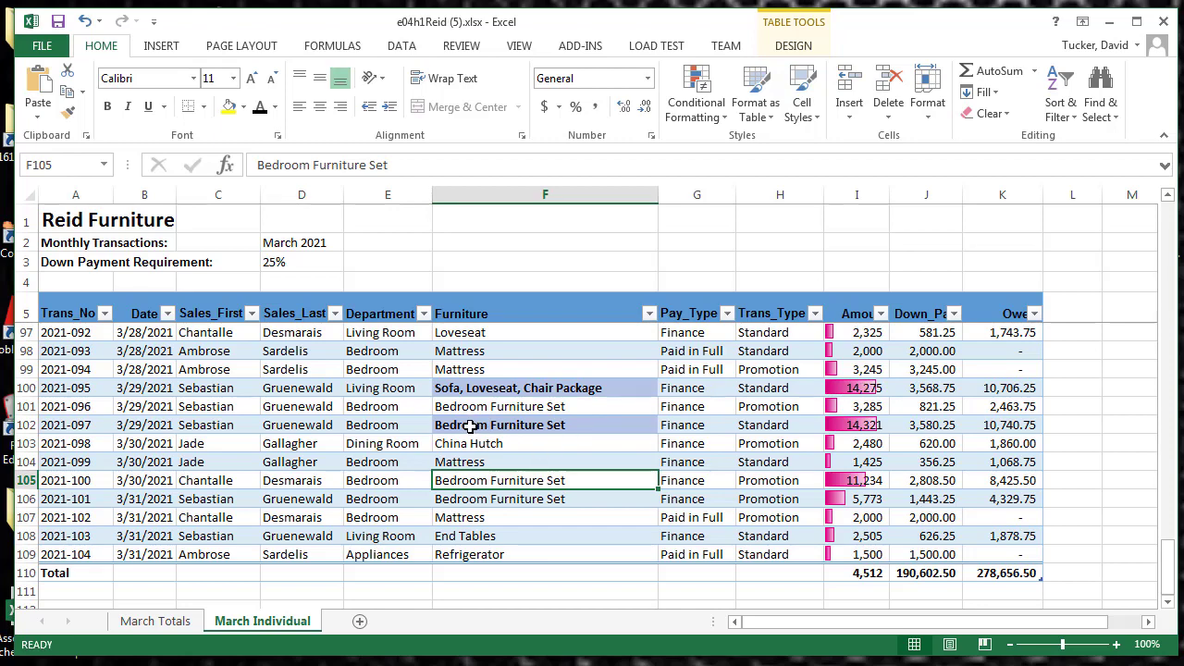
scroll(510, 413, "down", 4)
scroll(510, 414, "up", 14)
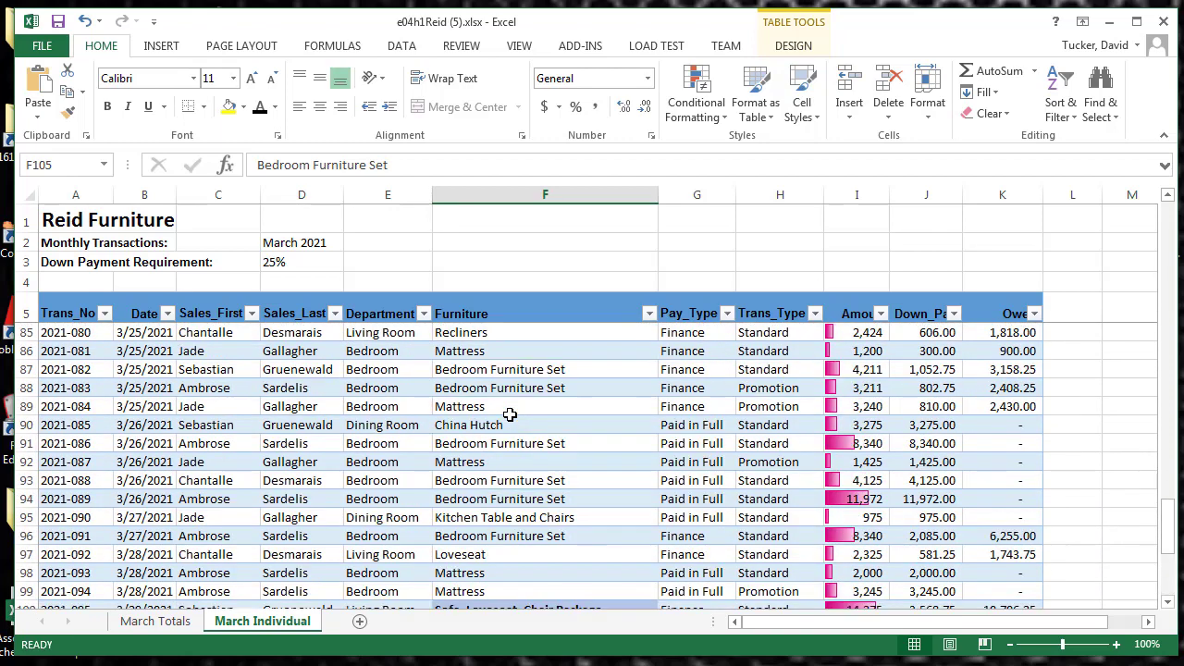
scroll(510, 414, "up", 9)
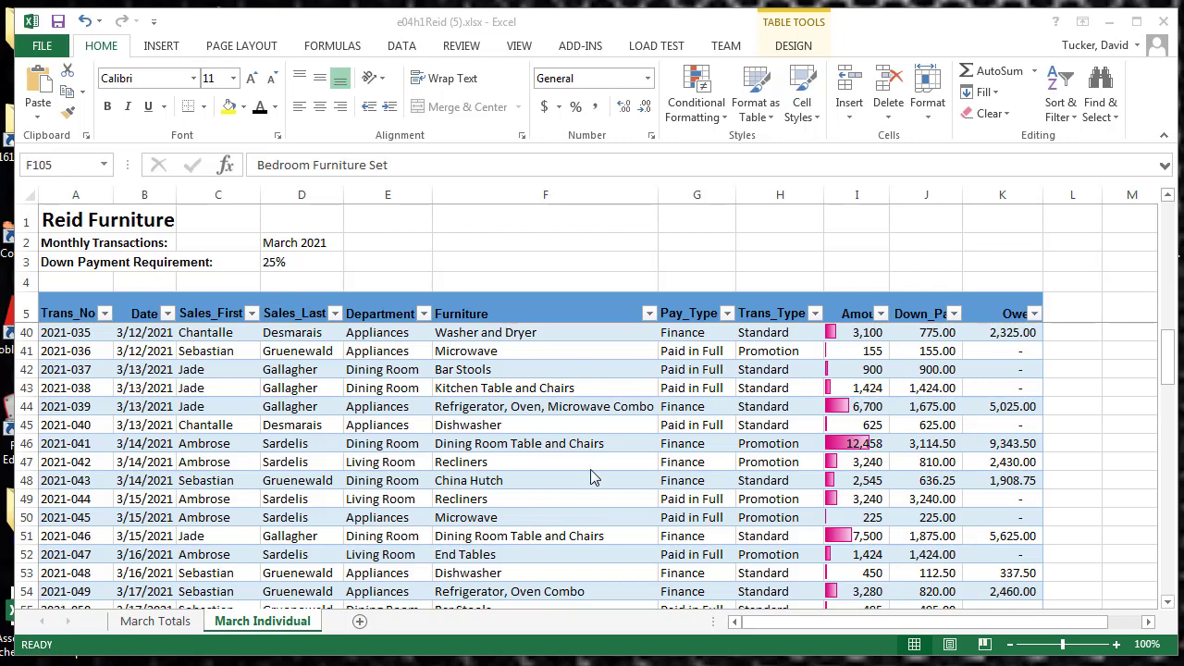
left_click(478, 337)
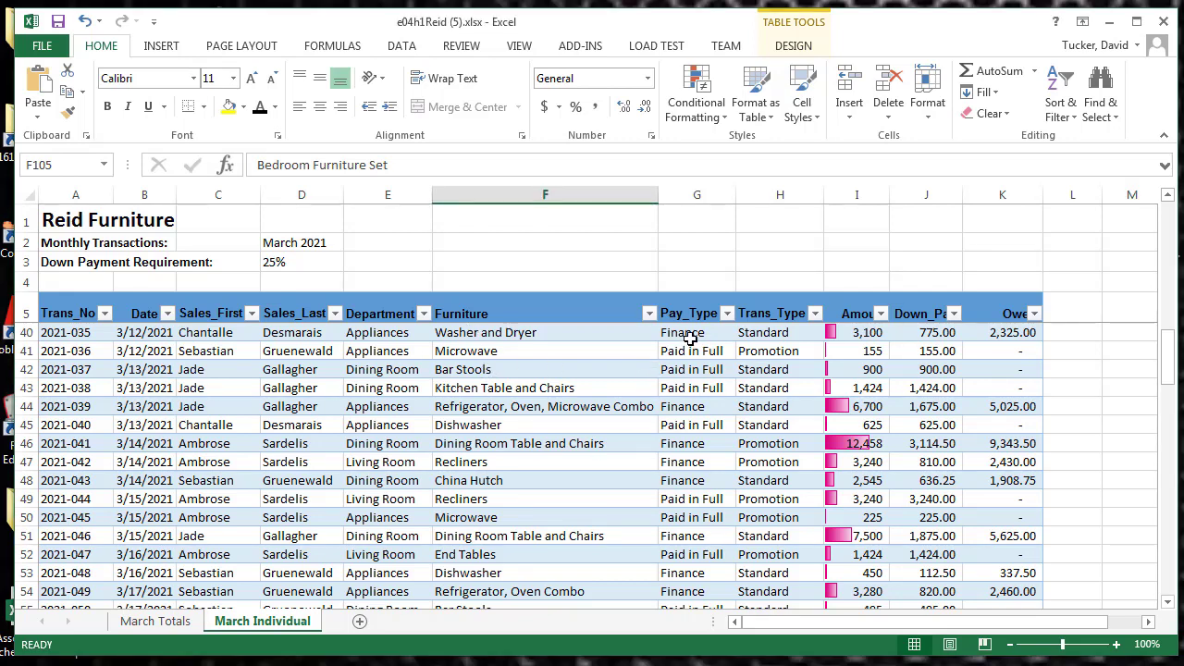
left_click_drag(691, 335, 693, 517)
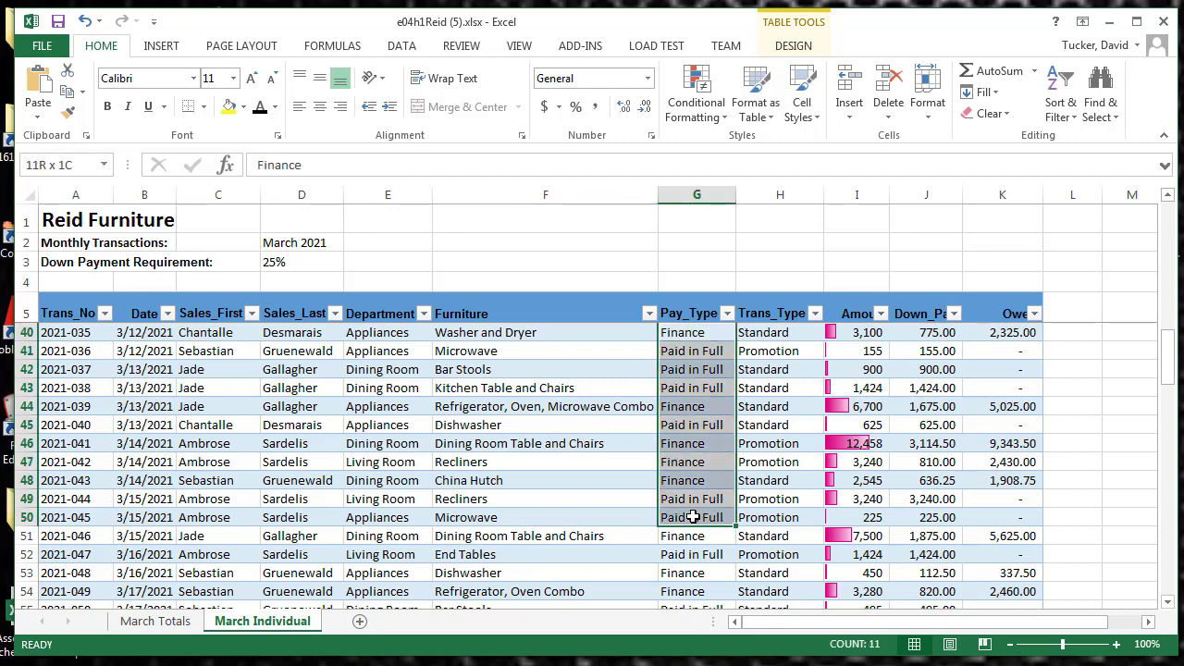
left_click(695, 115)
mouse_move(712, 148)
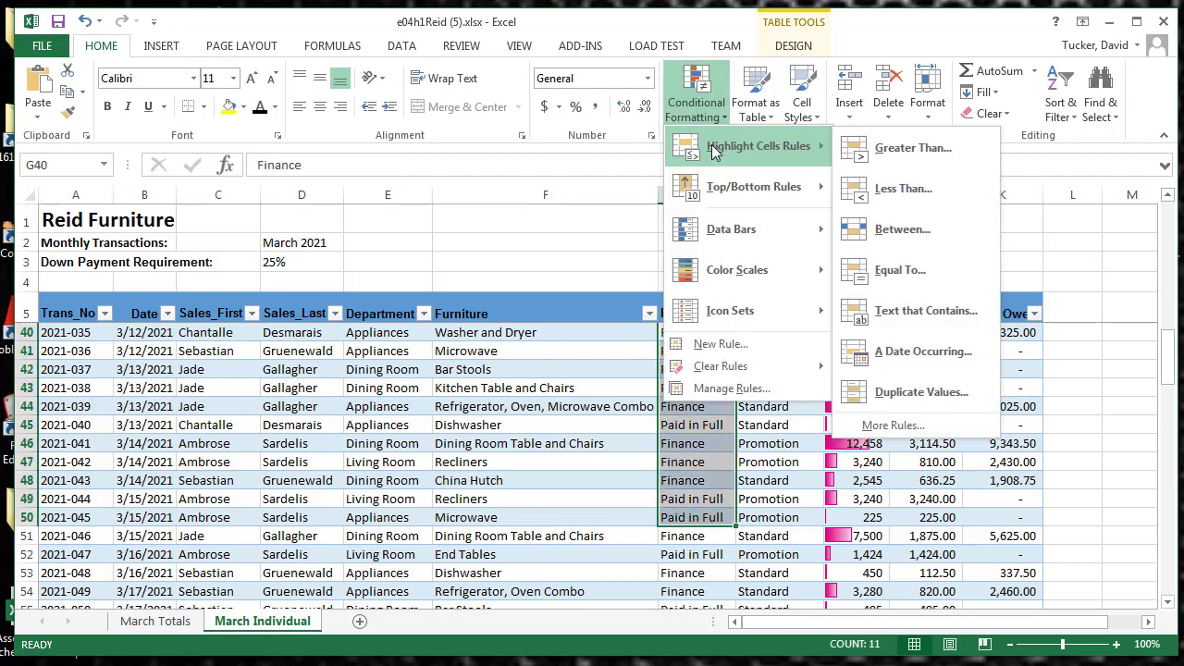
left_click(750, 540)
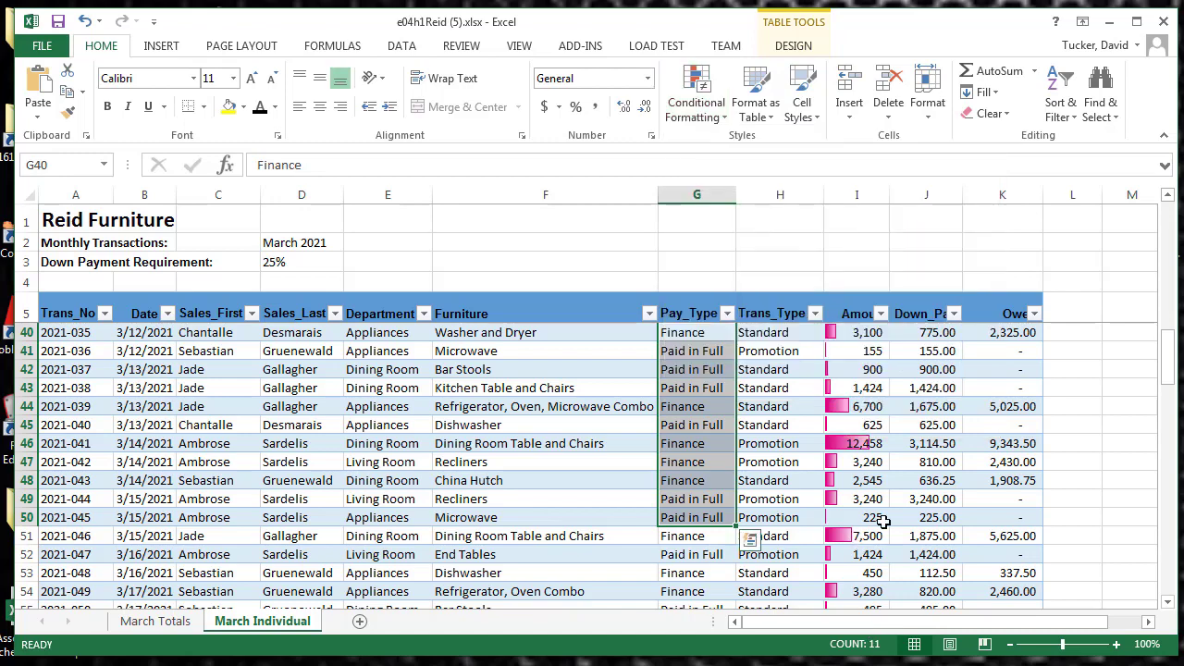
Apply a Greater Than 3000 rule with Red Border to the down payment cells J40:J109 and review the result
left_click(927, 335)
left_click_drag(921, 397, 944, 555)
left_click(695, 118)
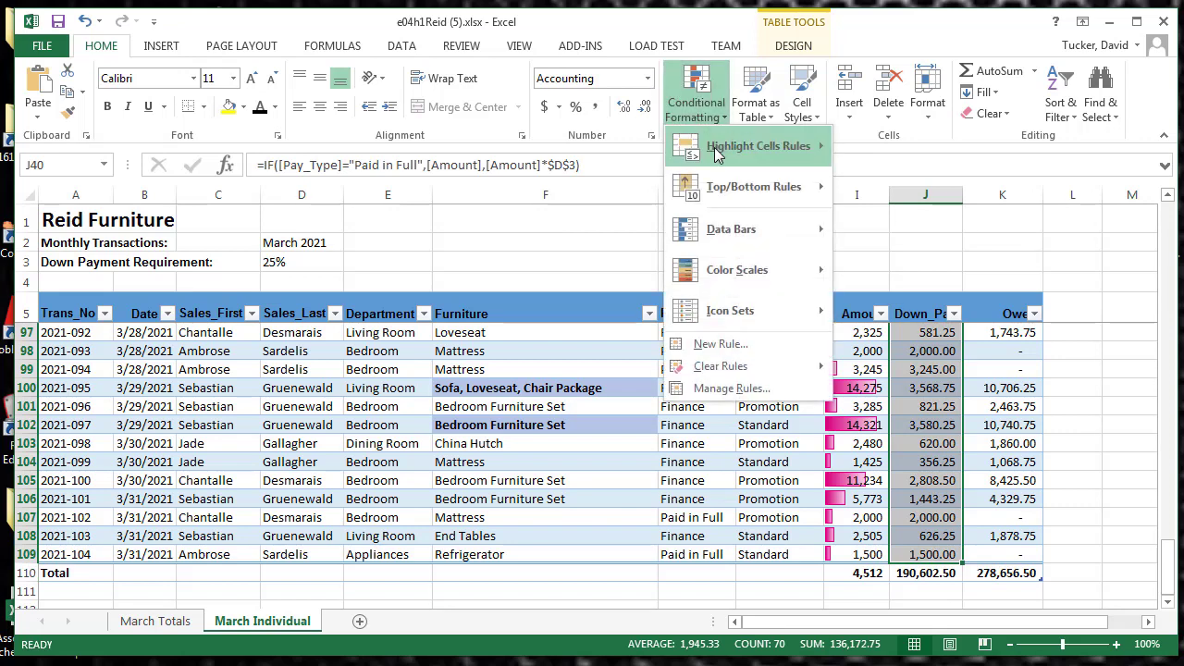
mouse_move(719, 148)
left_click(886, 156)
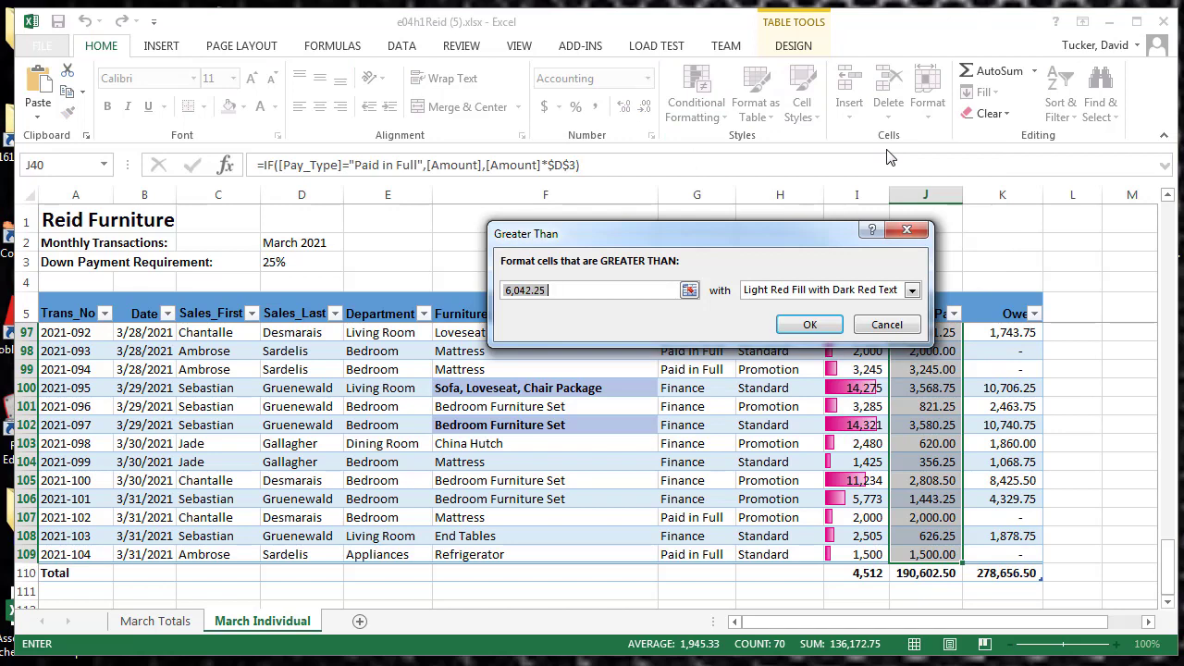
type("3000")
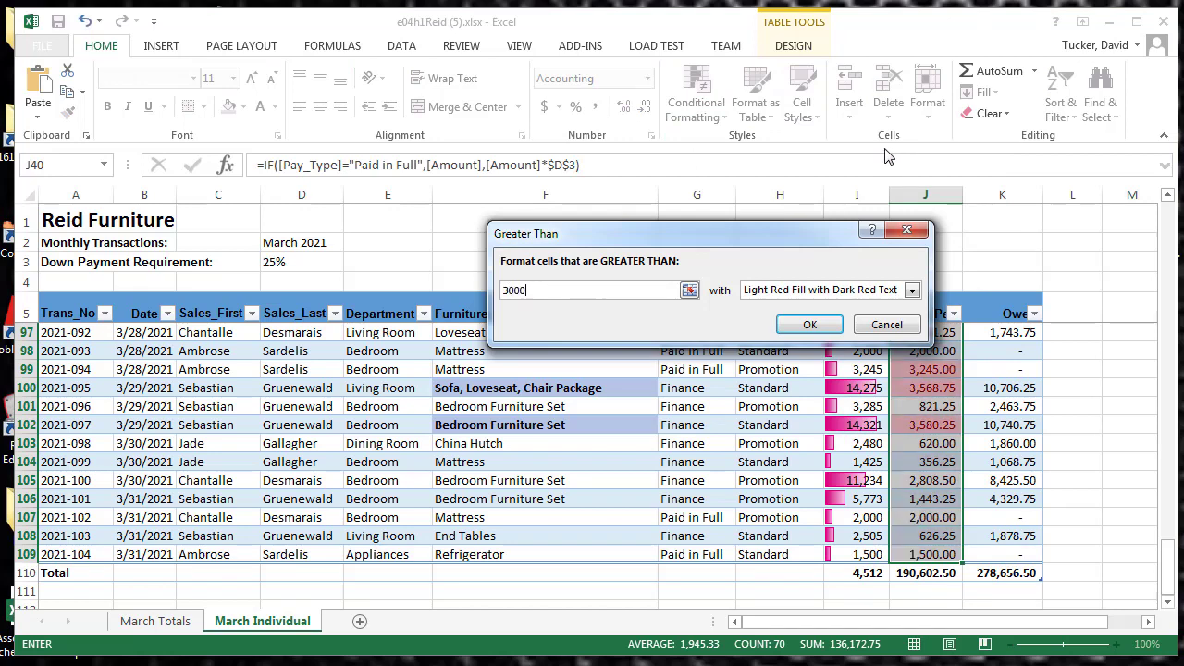
left_click(911, 289)
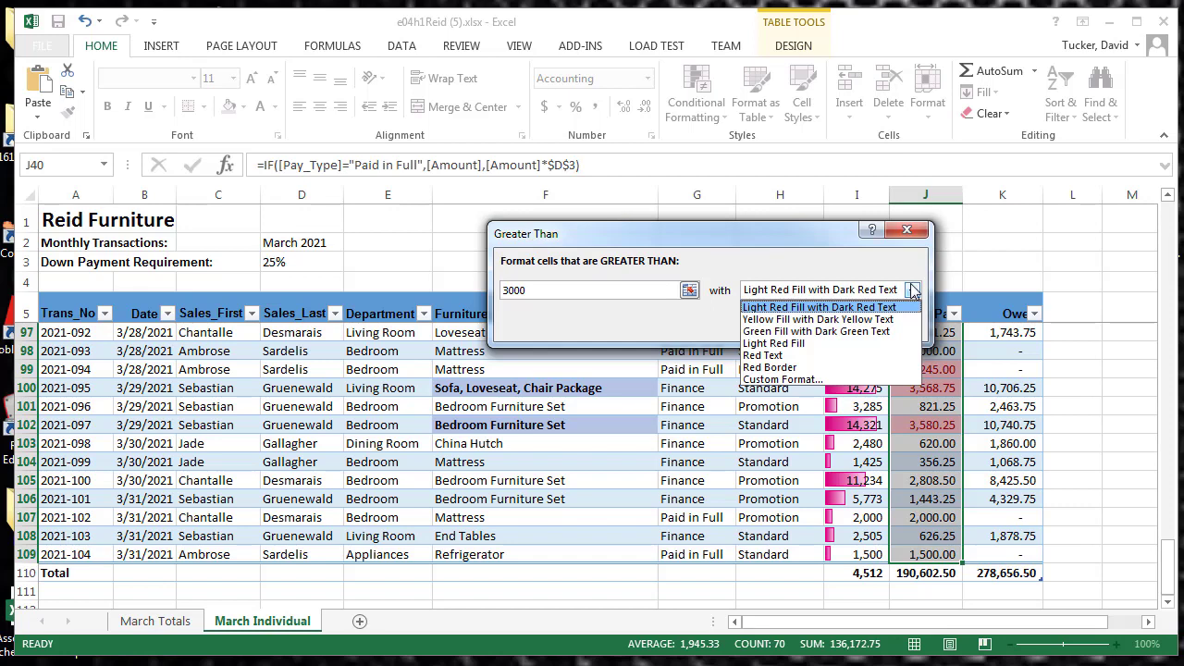
left_click(821, 367)
left_click(809, 324)
left_click(925, 498)
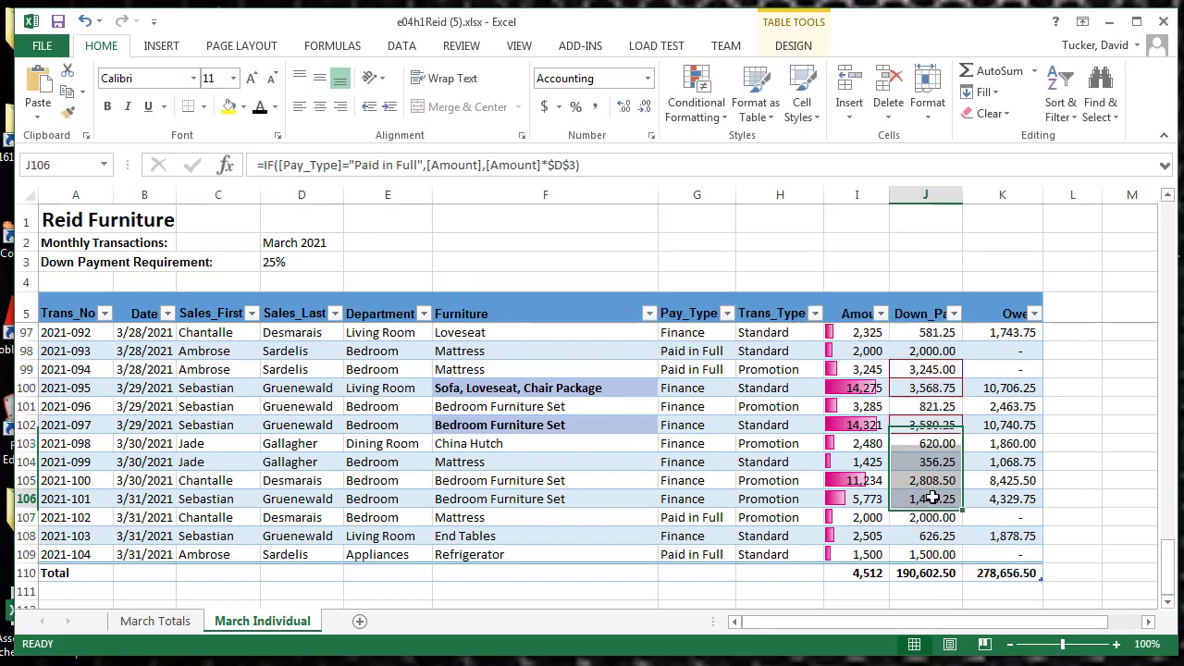
scroll(930, 476, "up", 10)
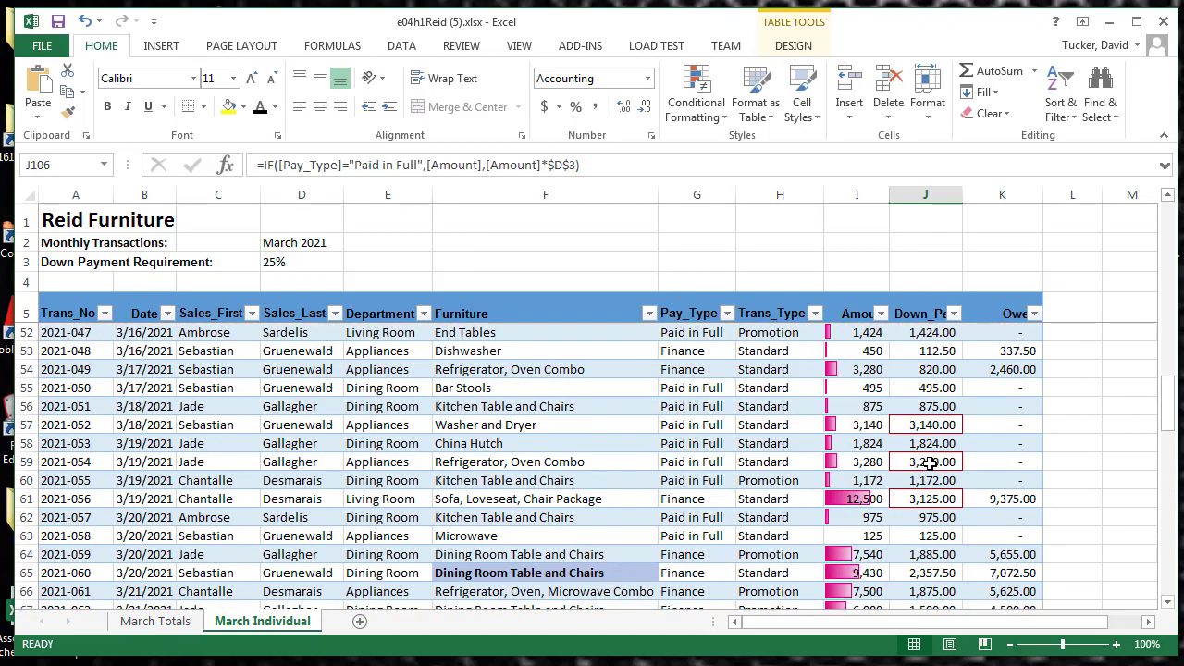
scroll(930, 462, "down", 3)
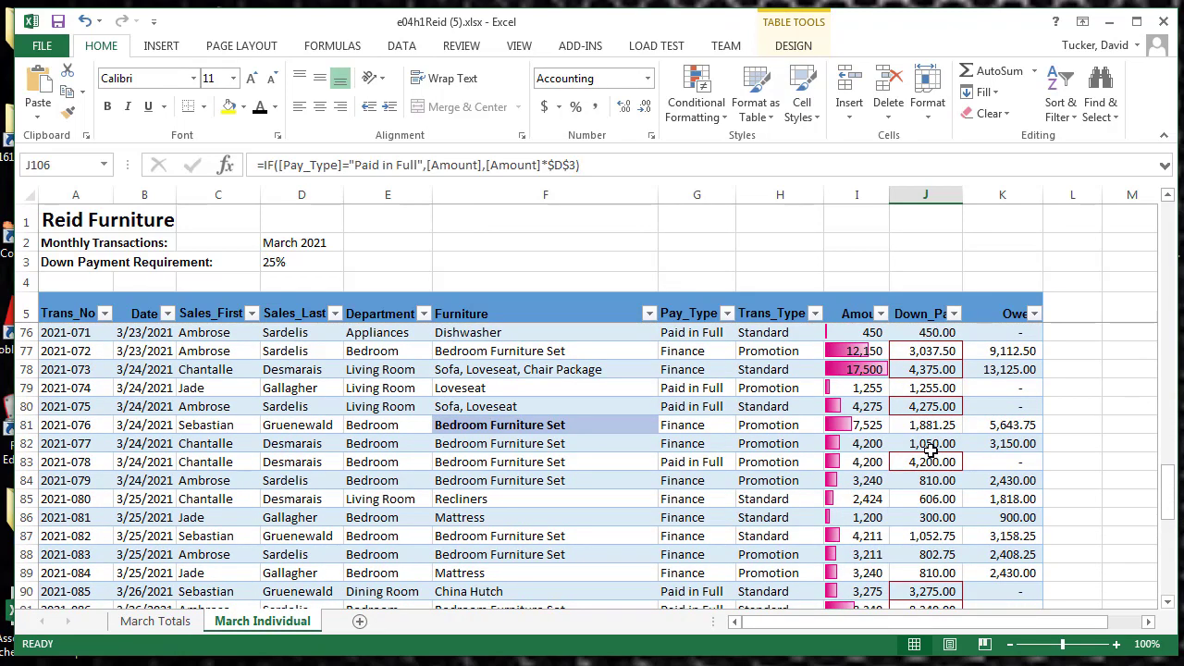